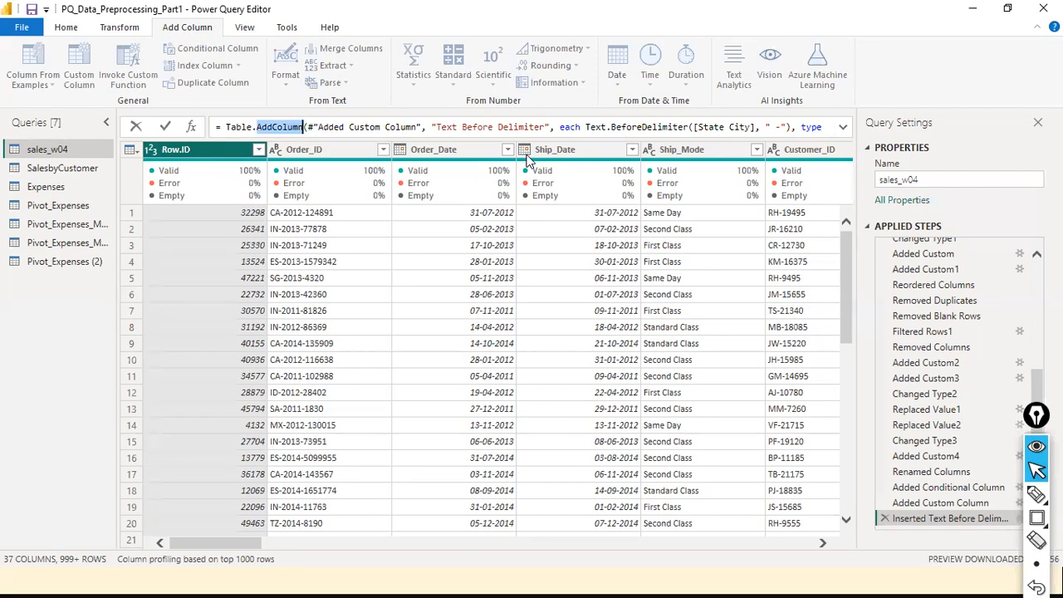
# - Select the Table.AddColumn formula and expand the formula bar to show the whole expression
pyautogui.moveTo(406, 127); pyautogui.dragTo(498, 127)
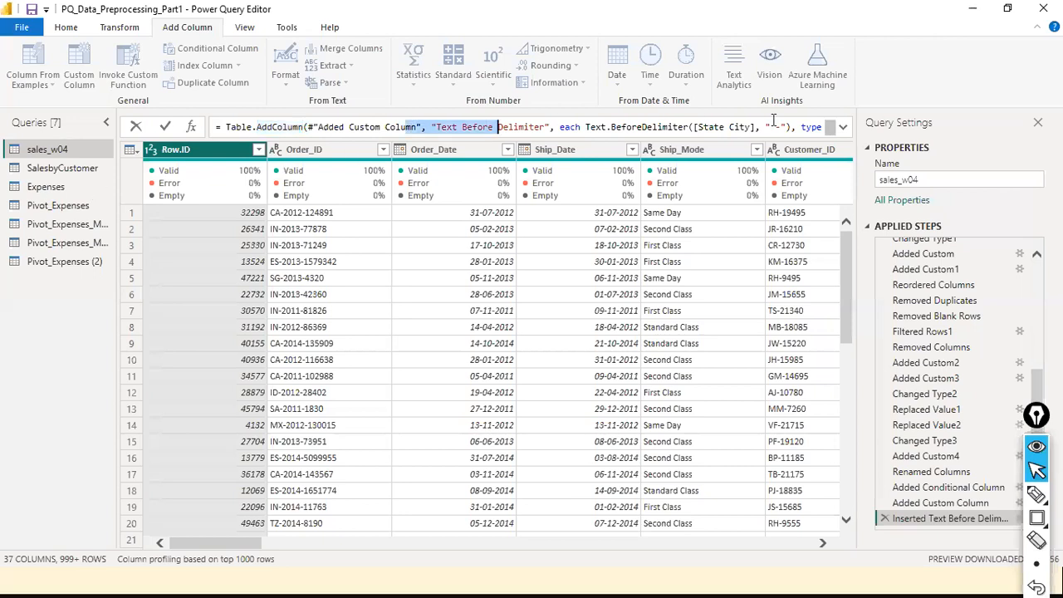
pyautogui.hotkey('shift', 'Home')
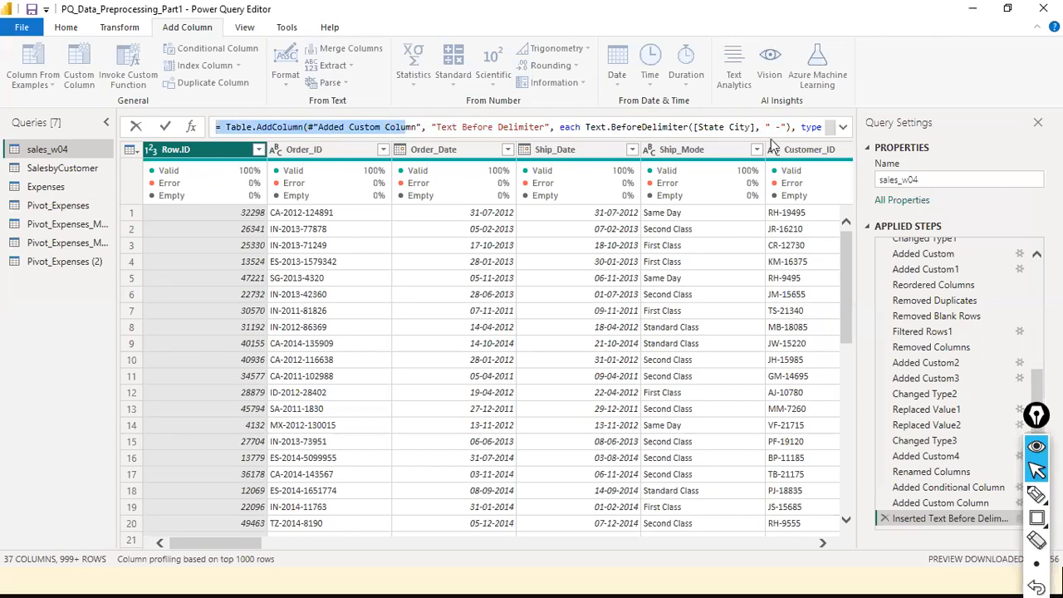
pyautogui.click(842, 128)
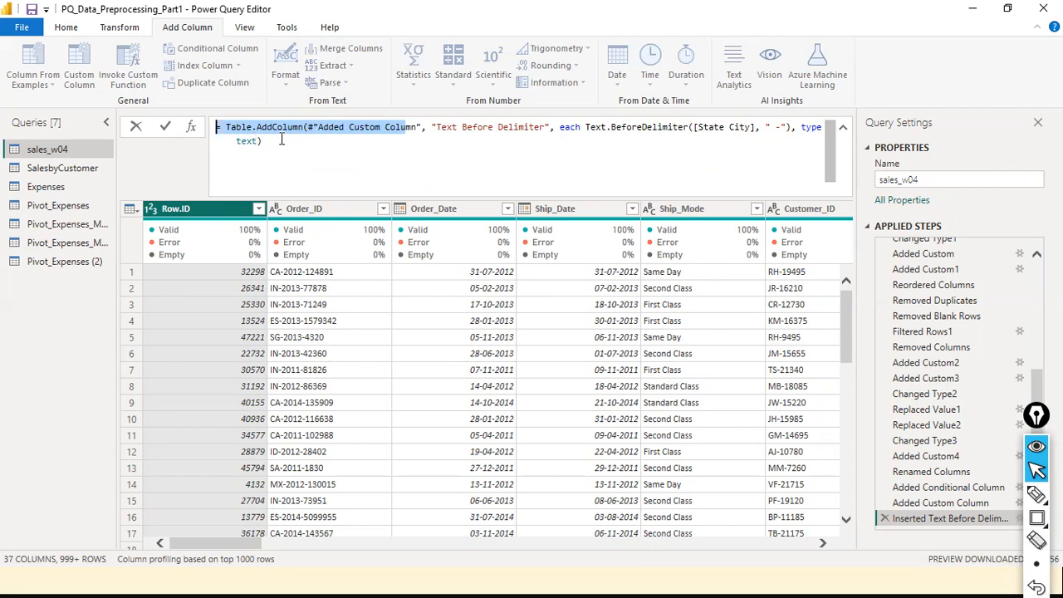
# - Select the formula, cancel the edit without changes, and collapse the formula bar to one line
pyautogui.click(267, 164)
pyautogui.moveTo(273, 156); pyautogui.dragTo(162, 111)
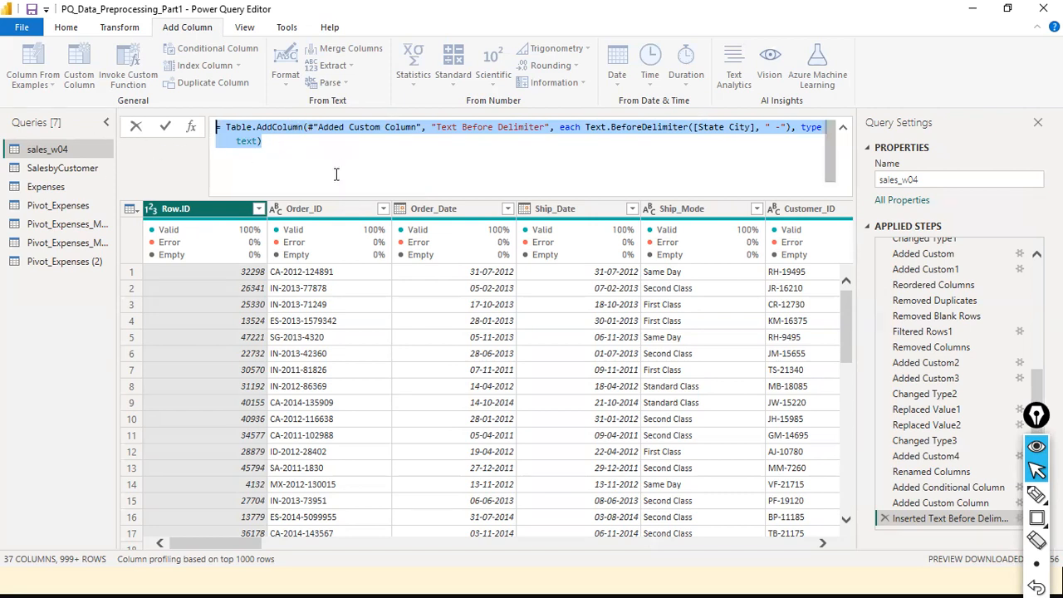
pyautogui.click(304, 128)
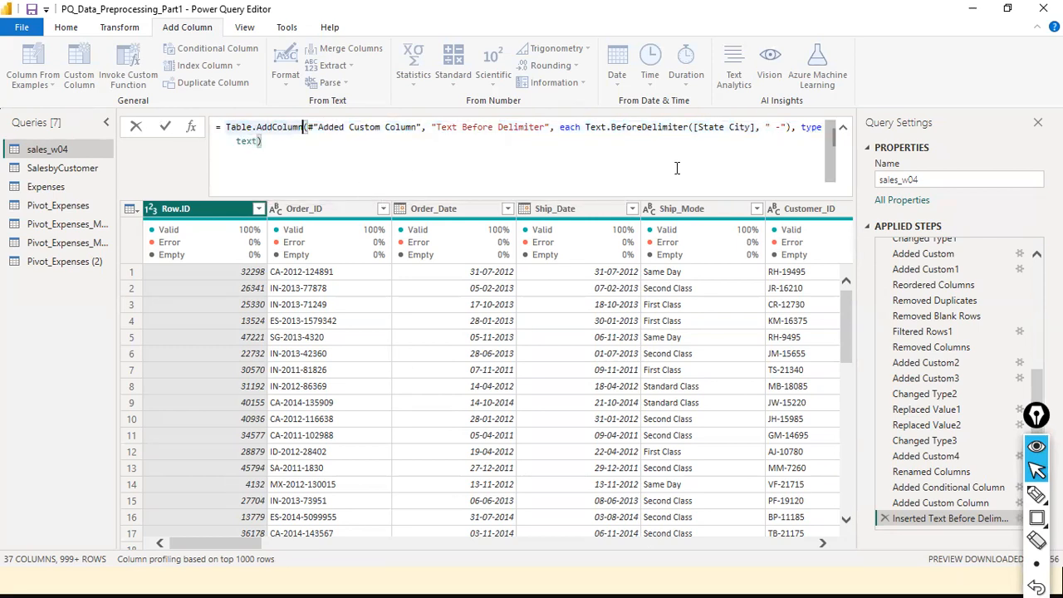
pyautogui.click(138, 129)
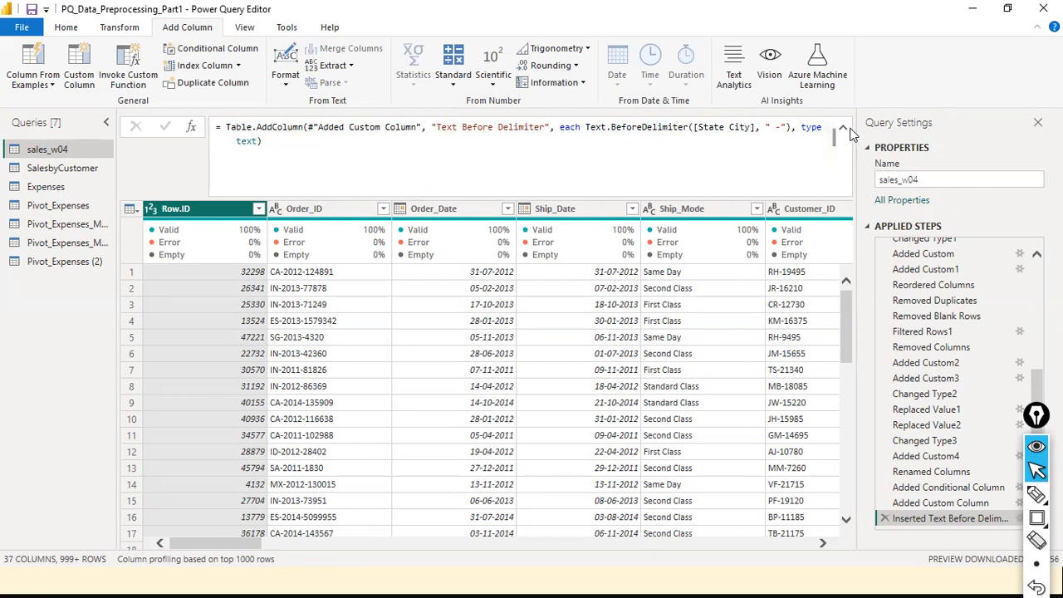
pyautogui.click(843, 129)
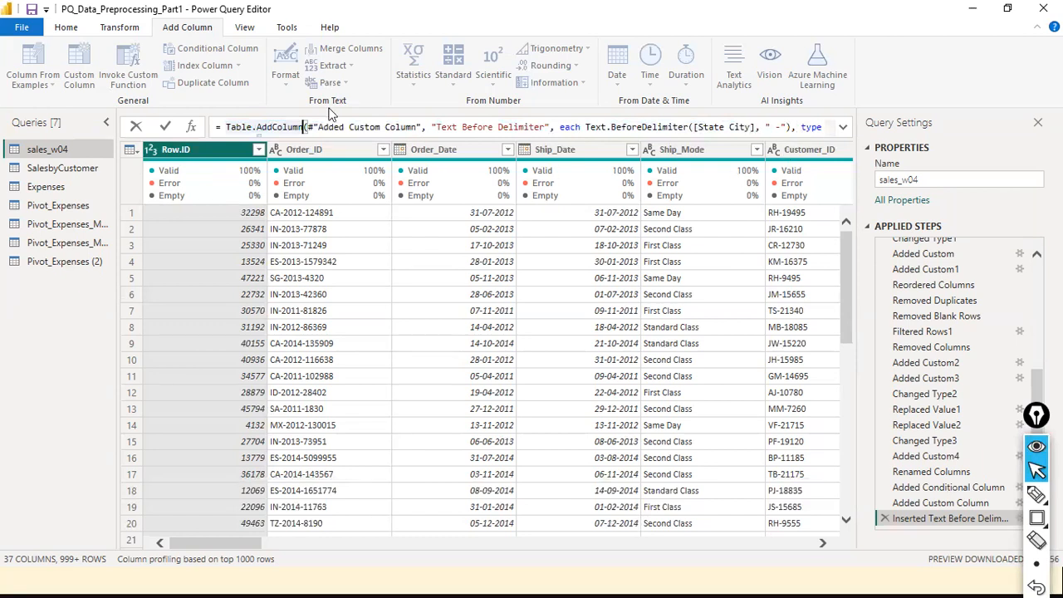
pyautogui.moveTo(667, 166)
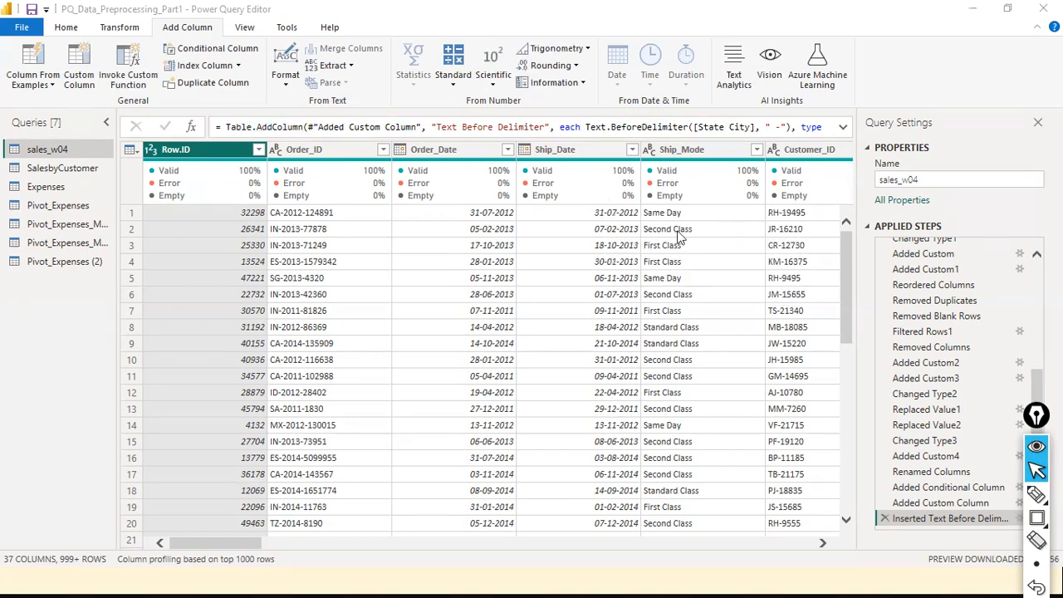
# - Dismiss the Row.ID column menu unused, then begin editing the #"Added Custom Column" step formula
pyautogui.rightClick(231, 153)
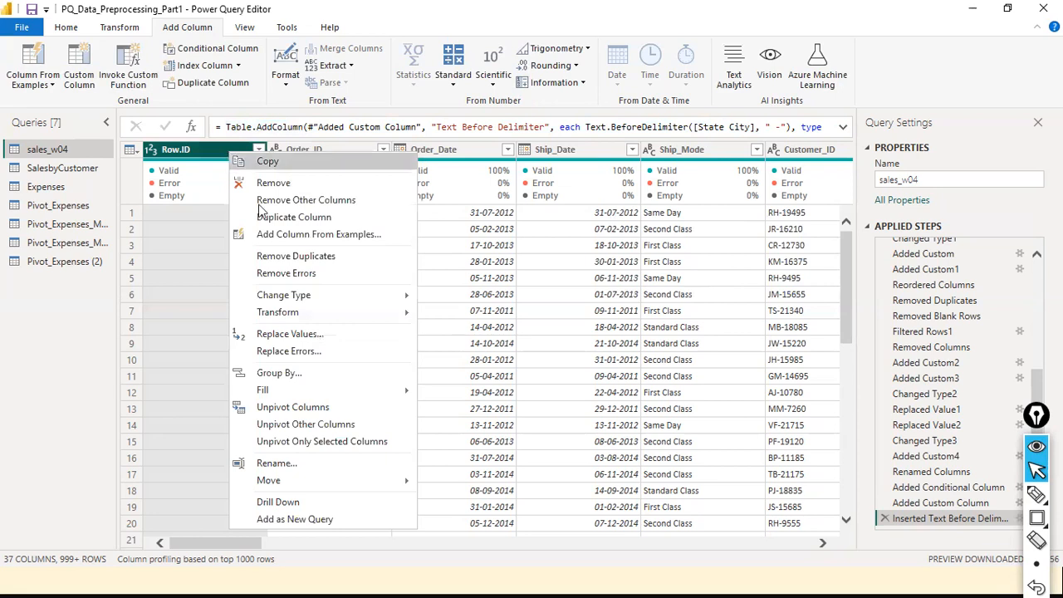
pyautogui.click(271, 99)
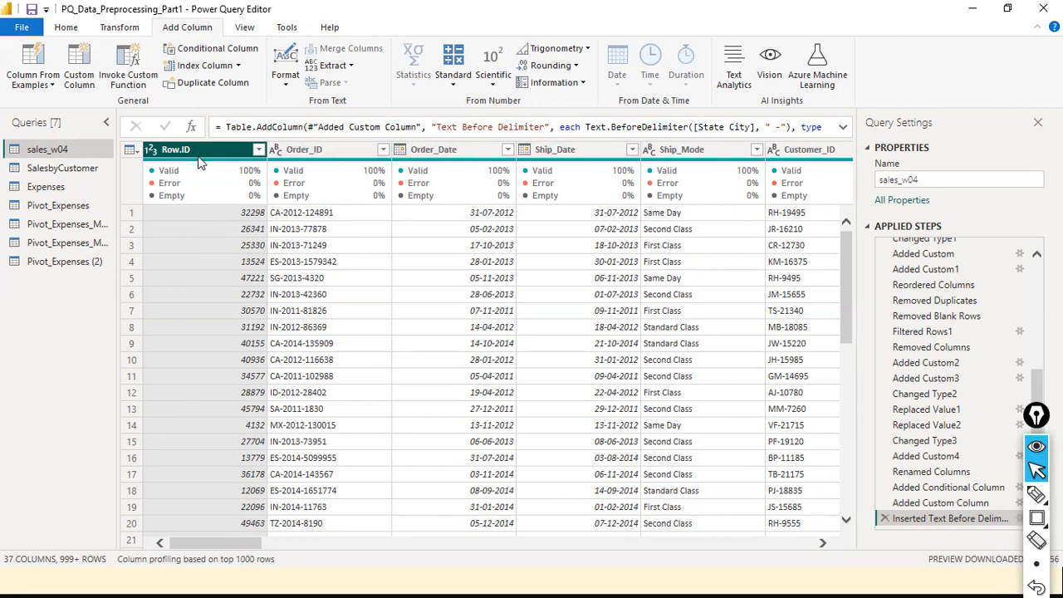
pyautogui.click(282, 126)
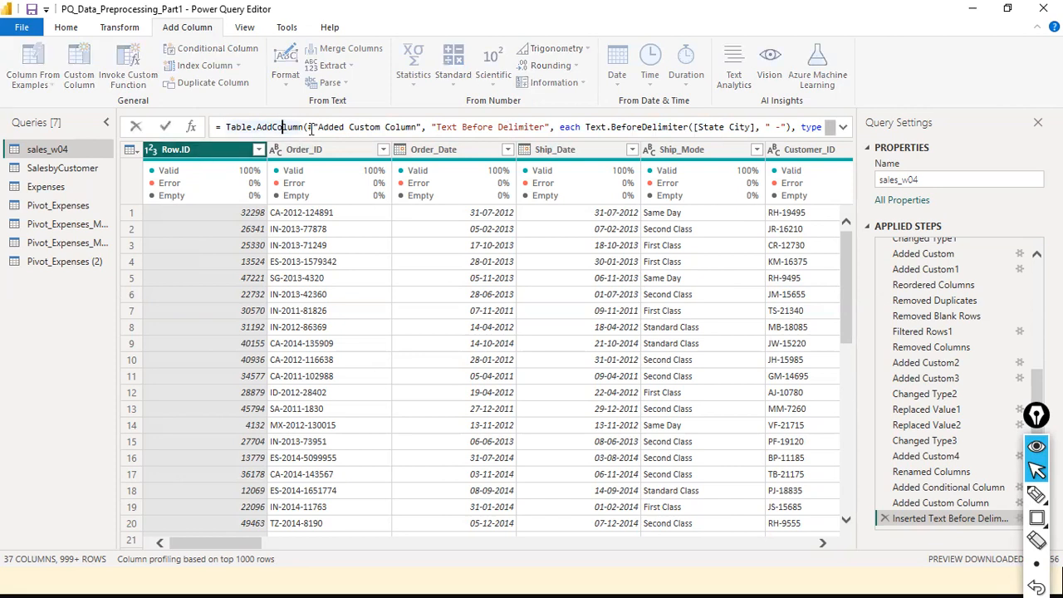
pyautogui.moveTo(311, 129)
pyautogui.click(431, 127)
pyautogui.press('Escape')
pyautogui.doubleClick(292, 127)
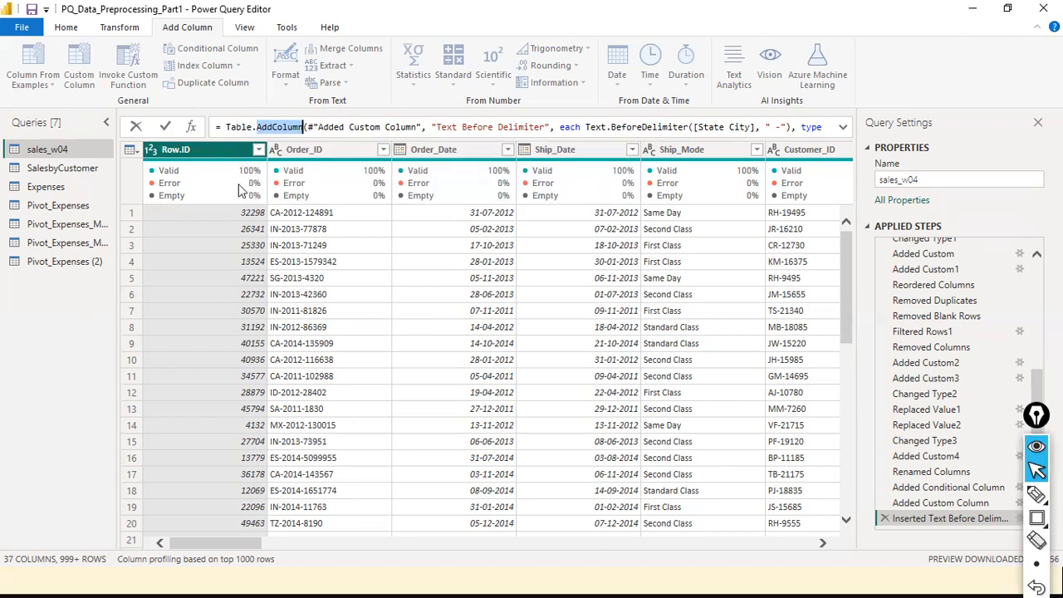
# - Move to the end of the formula and cancel the edit, leaving it unchanged
pyautogui.click(286, 129)
pyautogui.press('End')
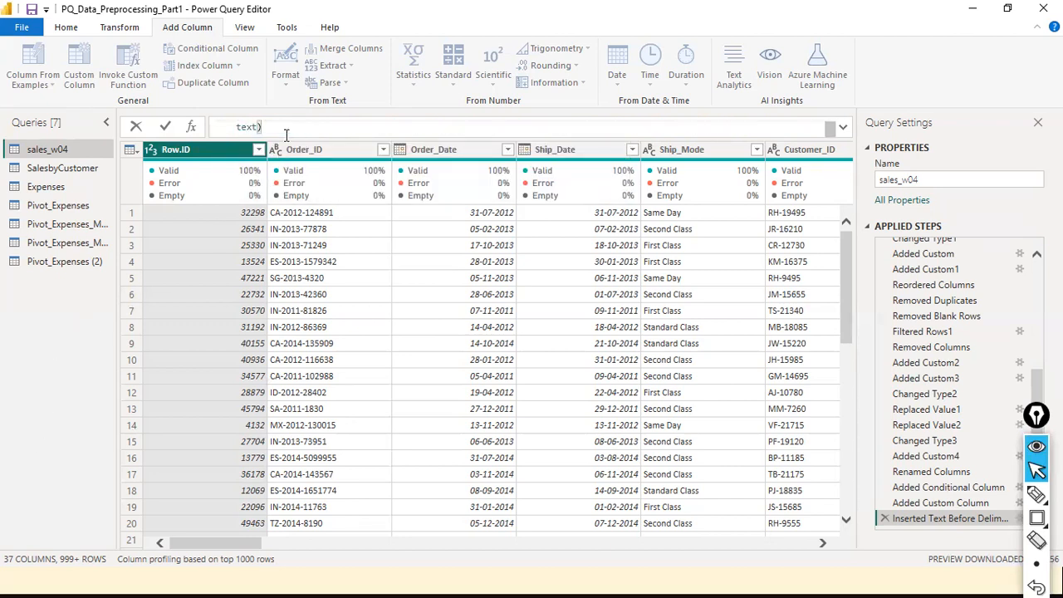
pyautogui.click(137, 128)
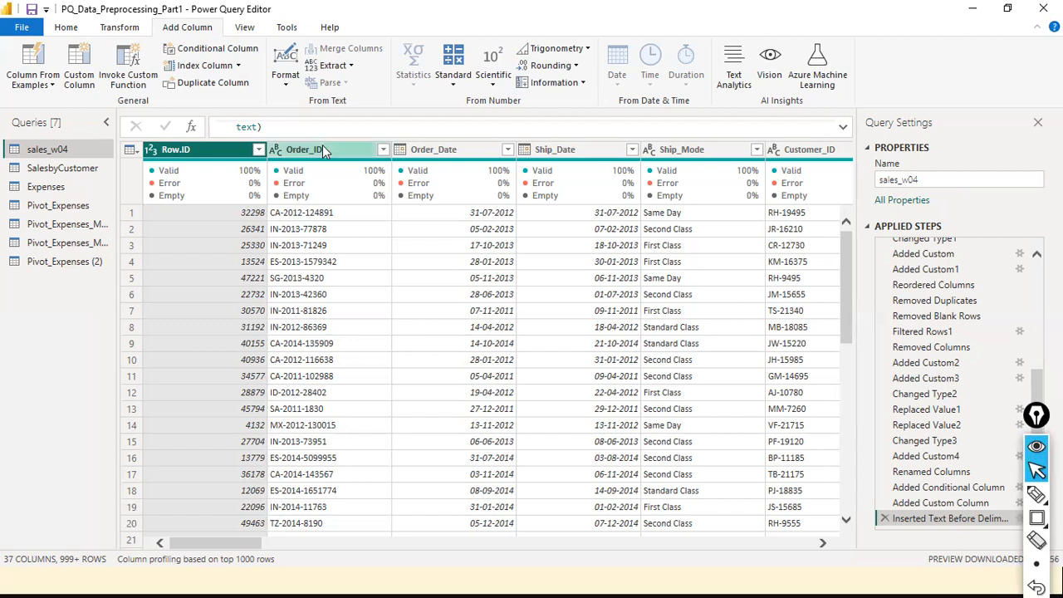
pyautogui.rightClick(218, 160)
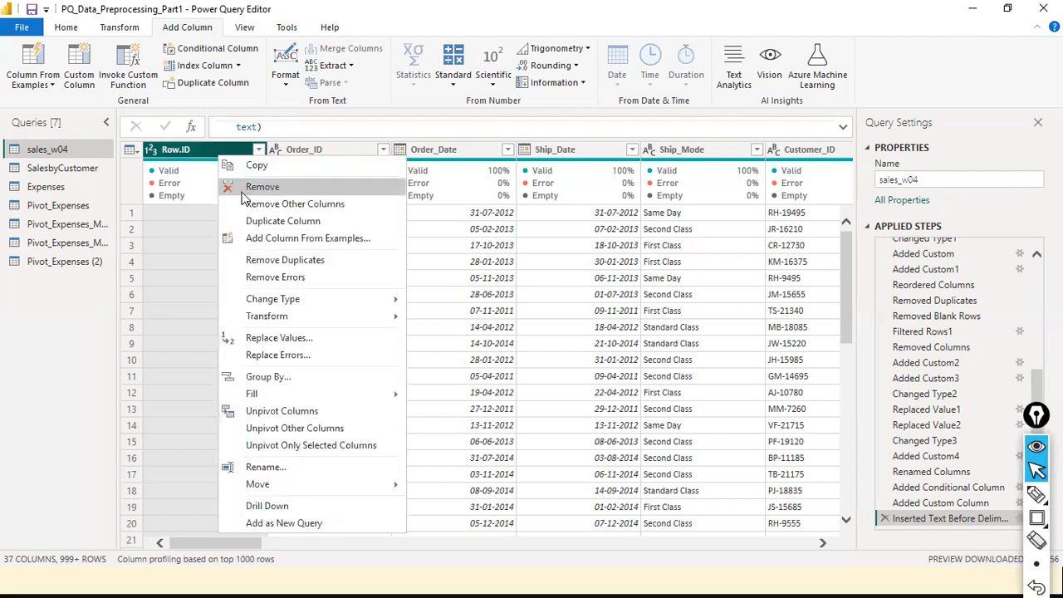
pyautogui.click(535, 127)
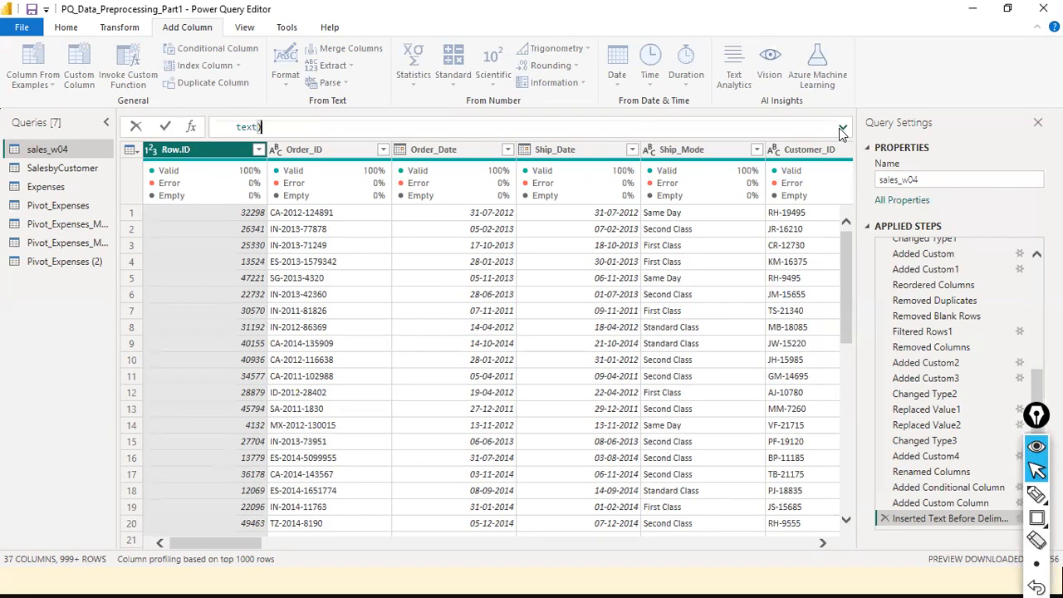
pyautogui.rightClick(173, 150)
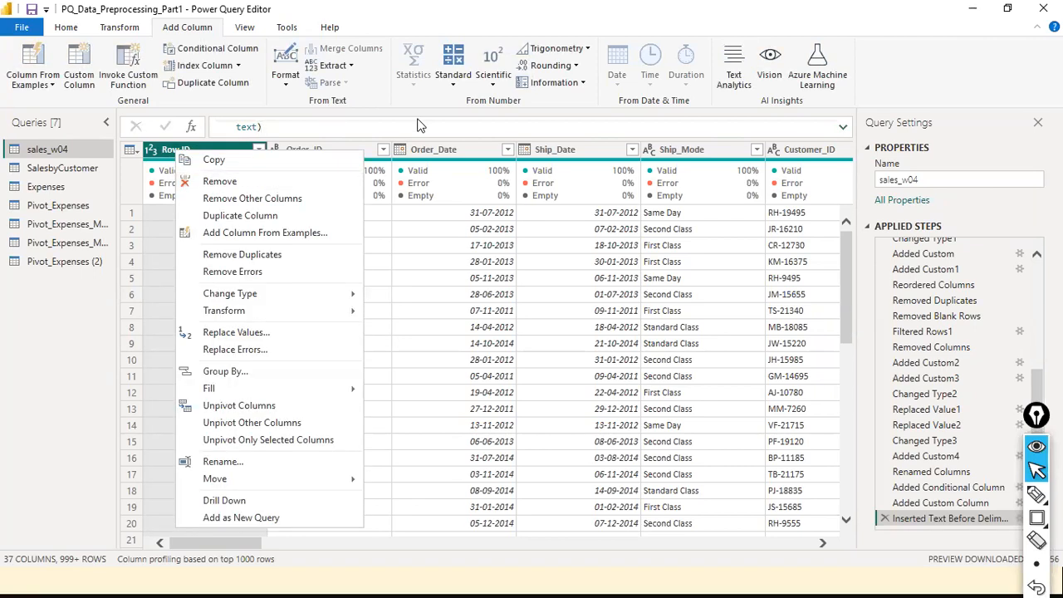
pyautogui.click(432, 97)
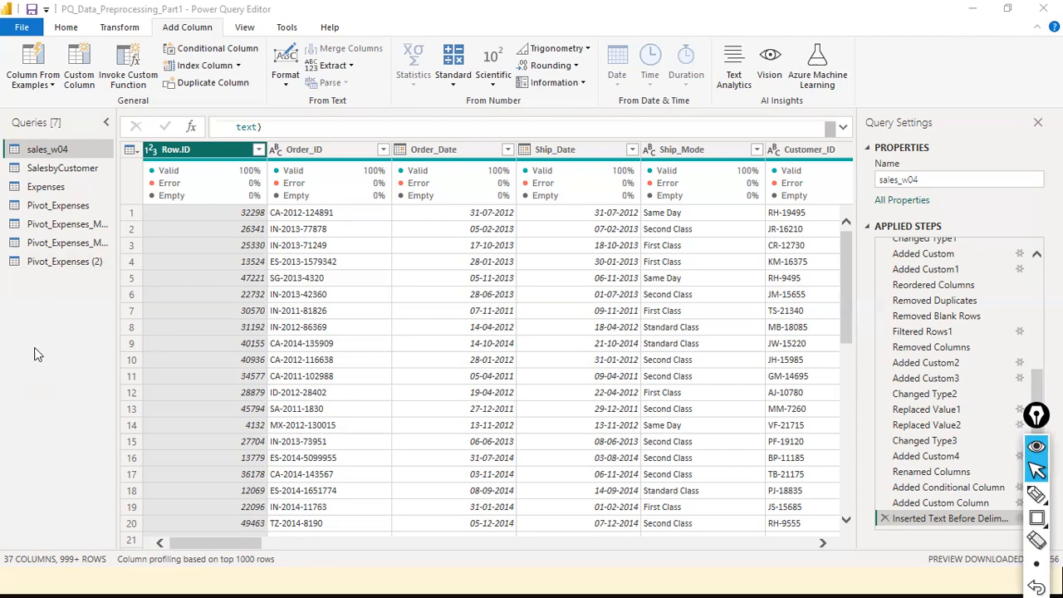
# - Create a blank query from the Queries pane's New Query > Blank Query menu
pyautogui.rightClick(50, 332)
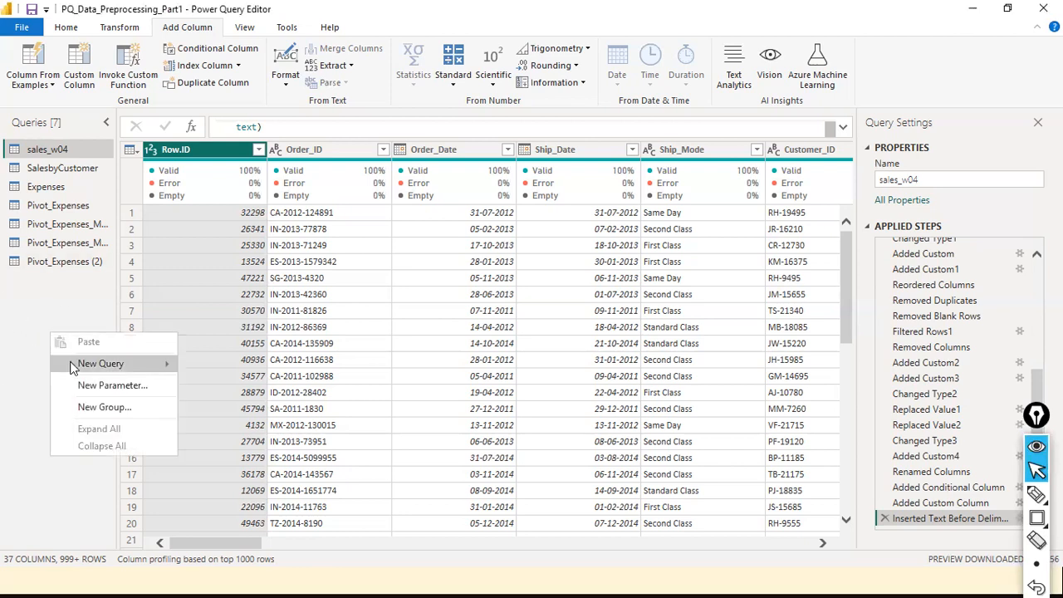
pyautogui.moveTo(71, 366)
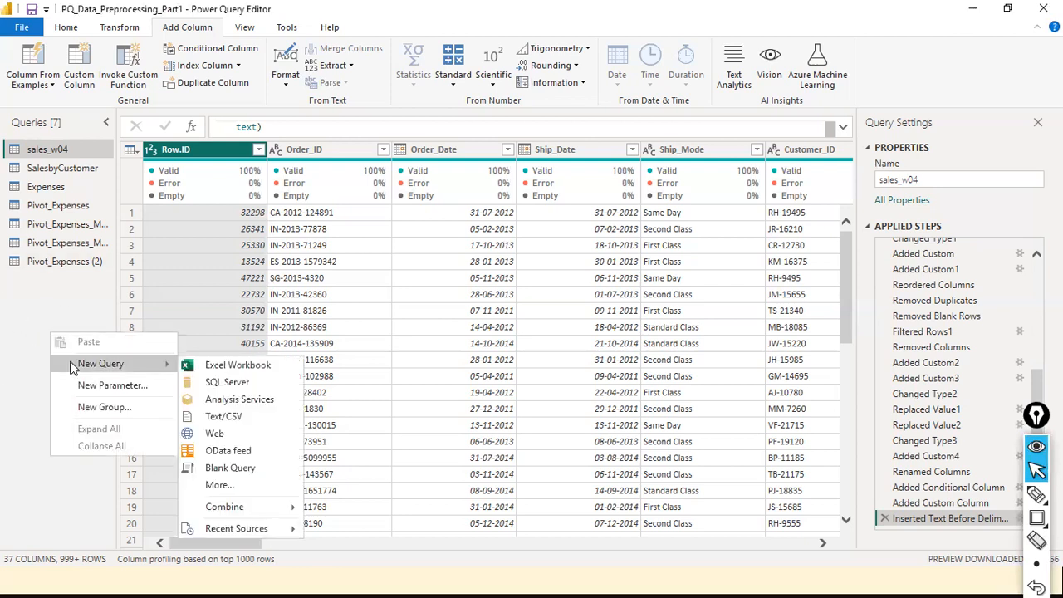
pyautogui.click(230, 468)
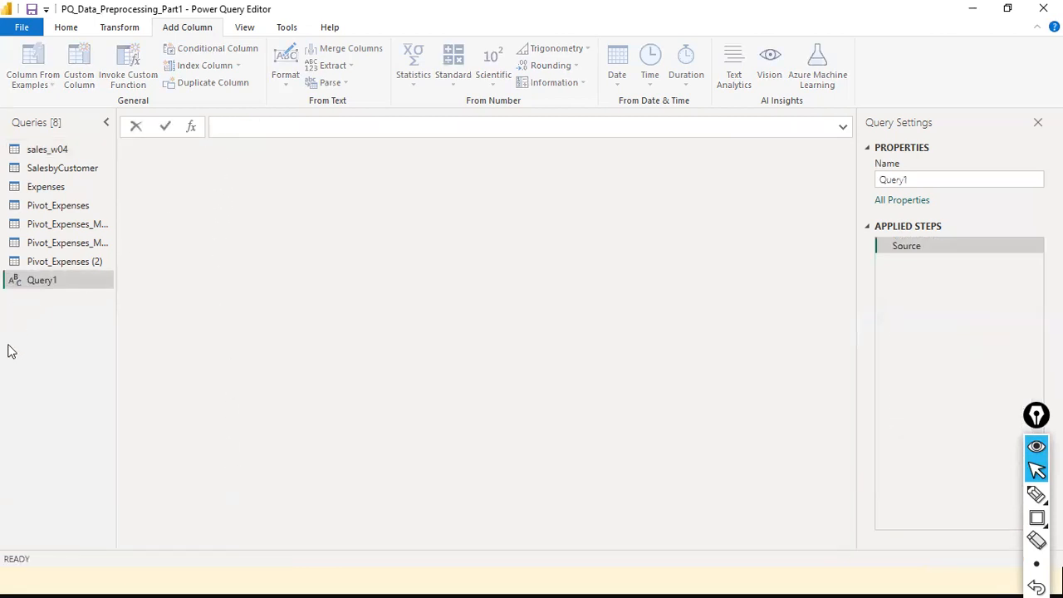
# - Draw an annotation arrow pointing at the new Query1, then erase it
pyautogui.hotkey('ctrl', 'shift', 'a')
pyautogui.moveTo(25, 398); pyautogui.dragTo(37, 301)
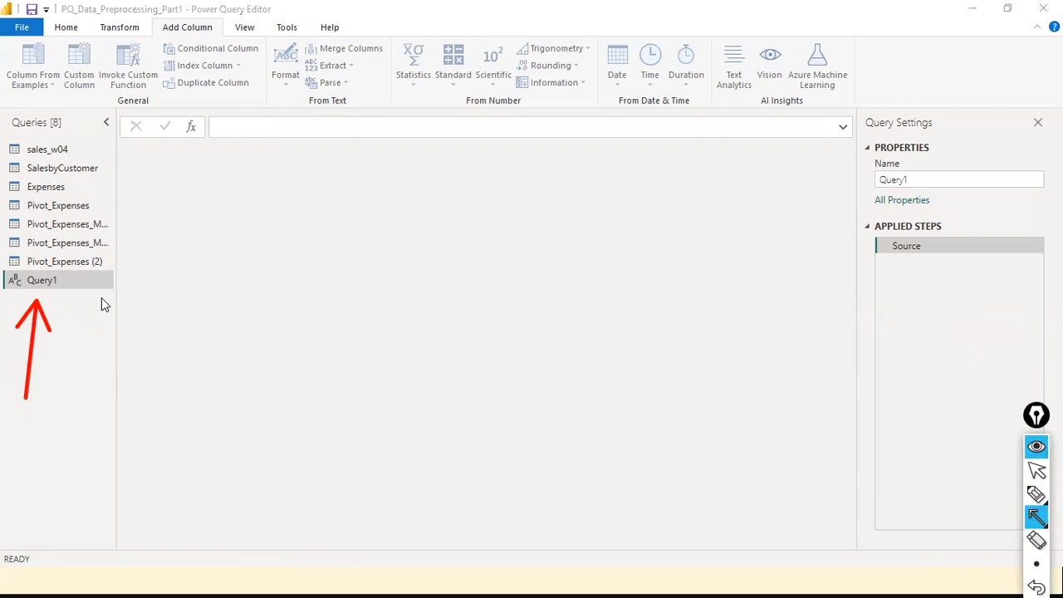
pyautogui.hotkey('ctrl', 'shift', '7')
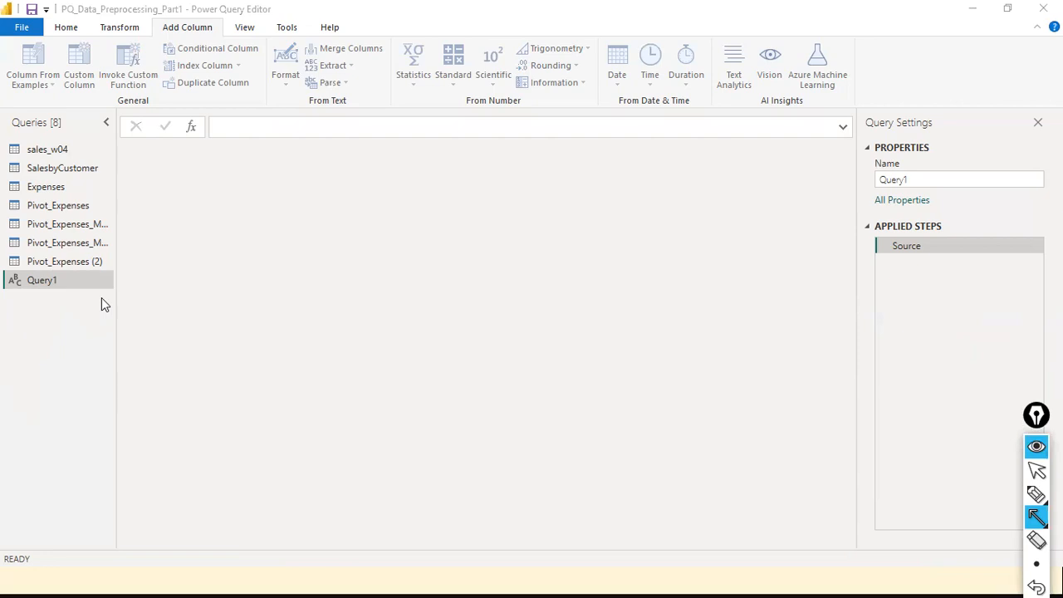
pyautogui.hotkey('ctrl', 'shift', '1')
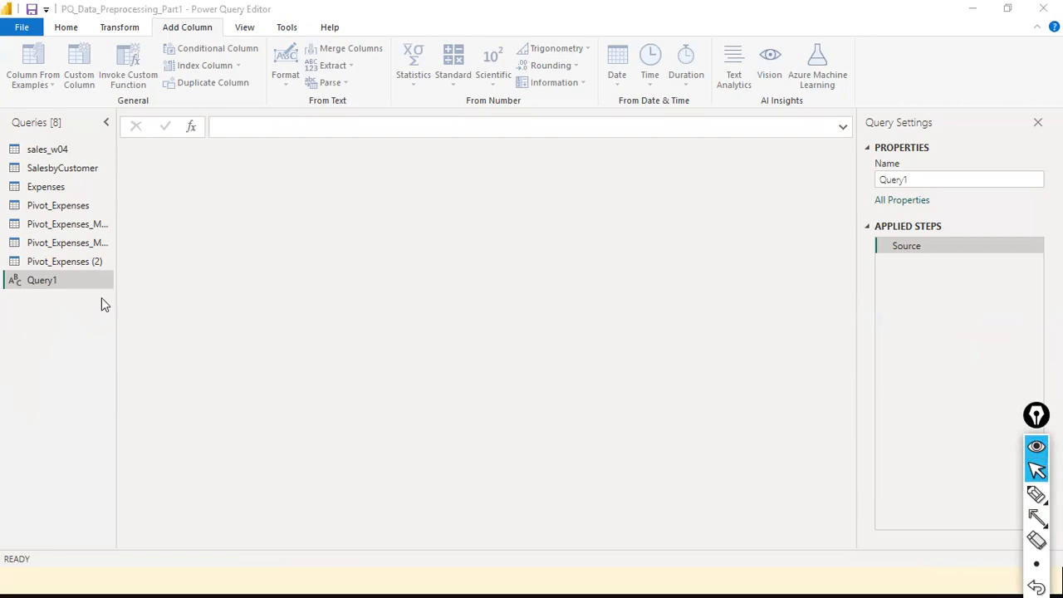
# - Write the squaring function (x) => x * x in Query1's formula bar and commit it
pyautogui.click(243, 127)
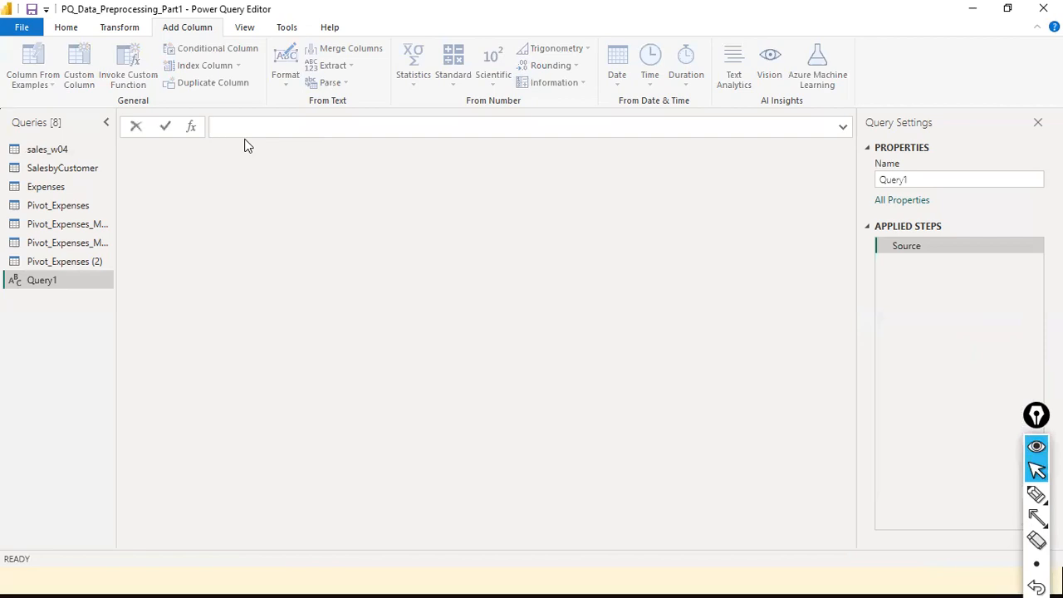
pyautogui.write('(x)')
pyautogui.press('Right')
pyautogui.write('=>')
pyautogui.press('Left')
pyautogui.press('Left')
pyautogui.press('End')
pyautogui.write('x * x')
pyautogui.click(243, 141)
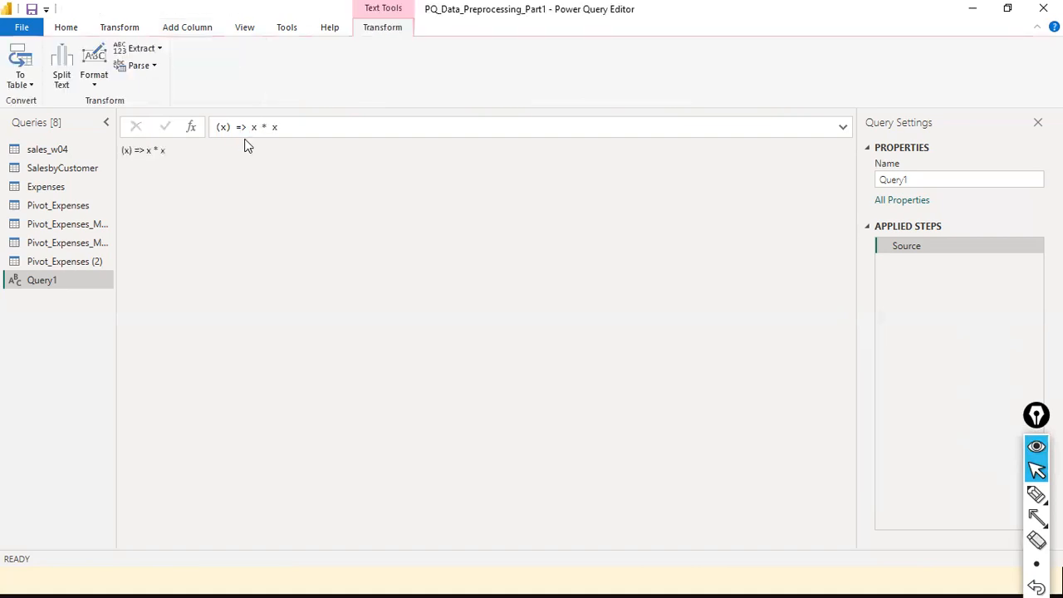
# - Add an int type to parameter x and a leading equals sign to the formula
pyautogui.click(236, 127)
pyautogui.press('Left')
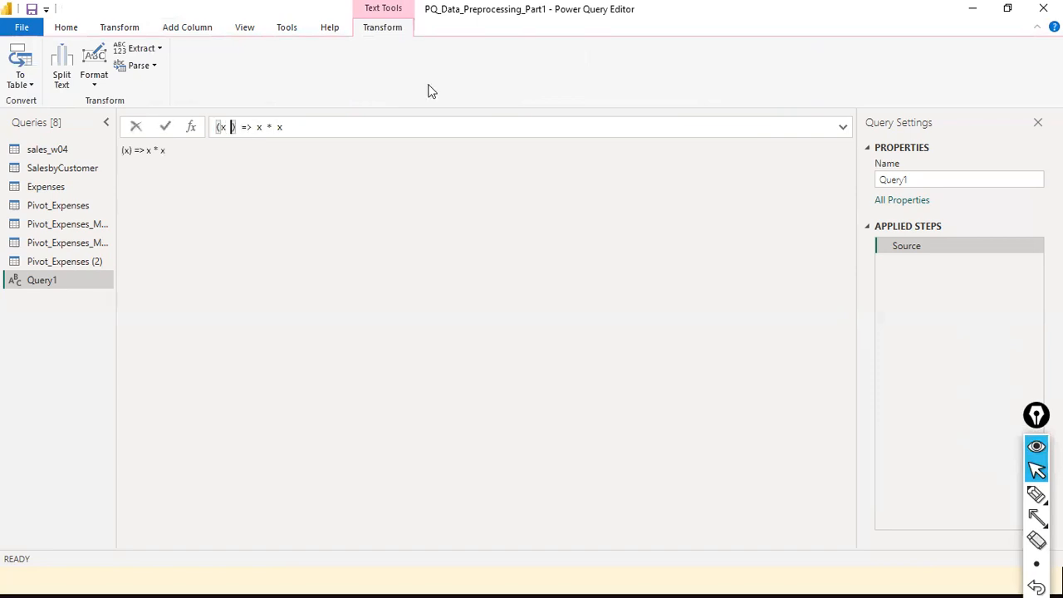
pyautogui.write('num')
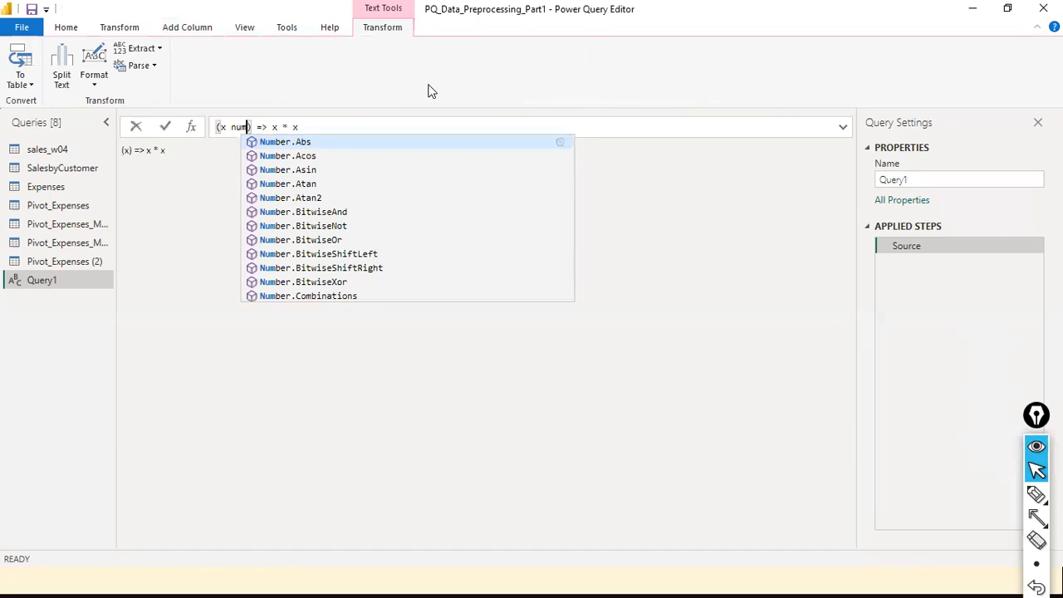
pyautogui.press('BackSpace')
pyautogui.press('BackSpace')
pyautogui.press('BackSpace')
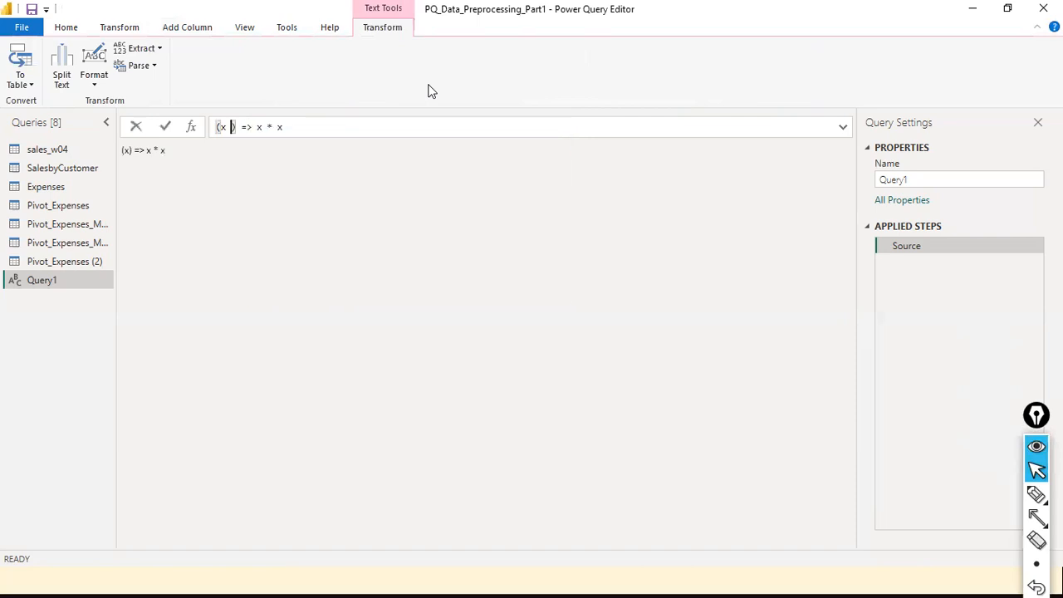
pyautogui.write('int')
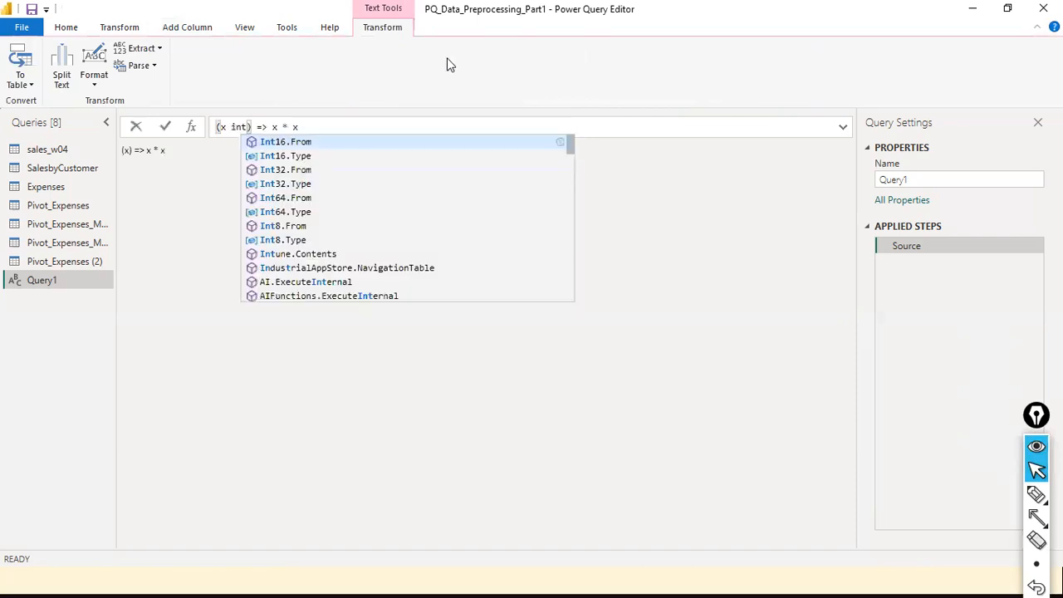
pyautogui.press('Escape')
pyautogui.press('Return')
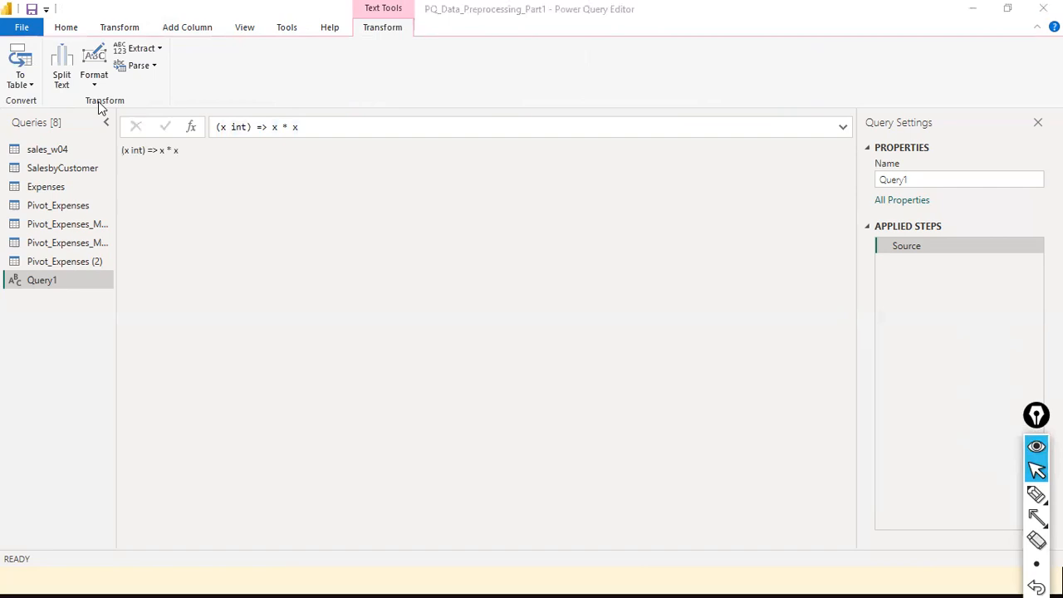
pyautogui.click(476, 134)
pyautogui.press('Home')
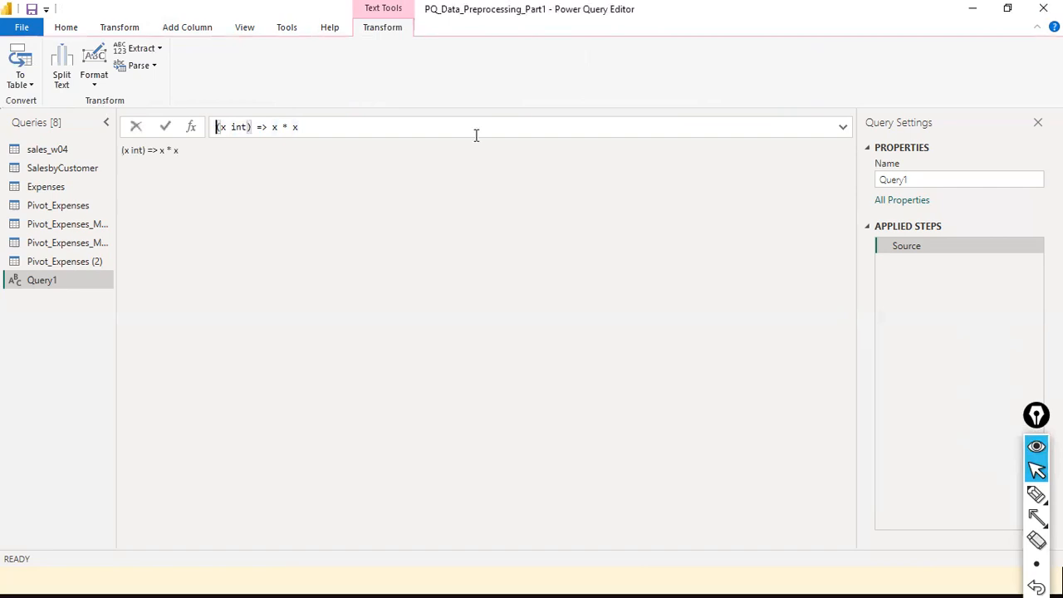
pyautogui.write('=')
pyautogui.press('Return')
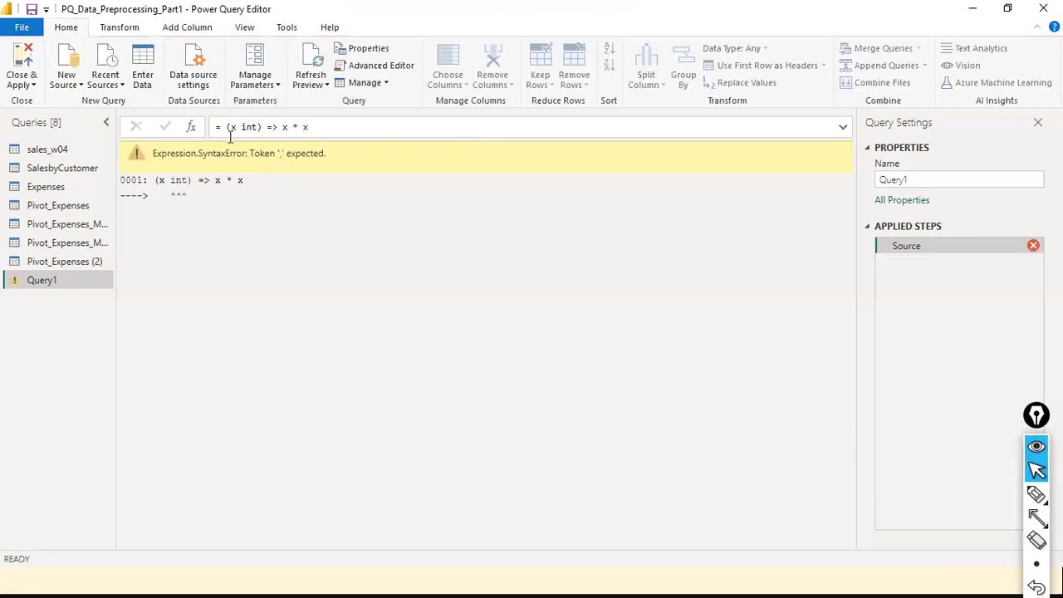
# - Insert the 'as' keyword and correct the parameter type to integer
pyautogui.click(241, 126)
pyautogui.write('as')
pyautogui.press('Return')
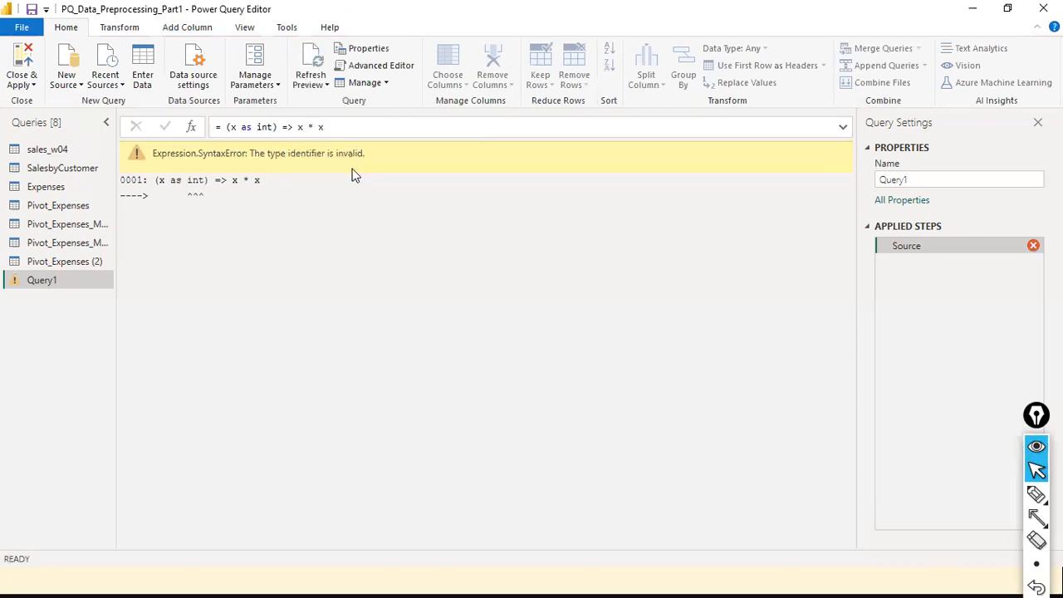
pyautogui.doubleClick(270, 126)
pyautogui.write('interger')
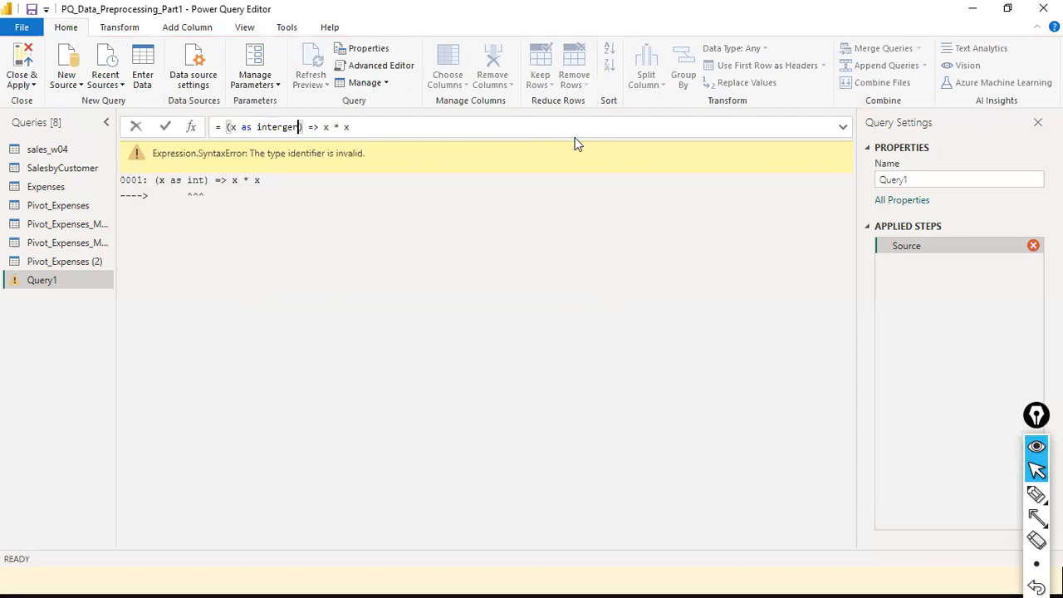
pyautogui.press('BackSpace')
pyautogui.press('BackSpace')
pyautogui.press('BackSpace')
pyautogui.press('BackSpace')
pyautogui.write('ger')
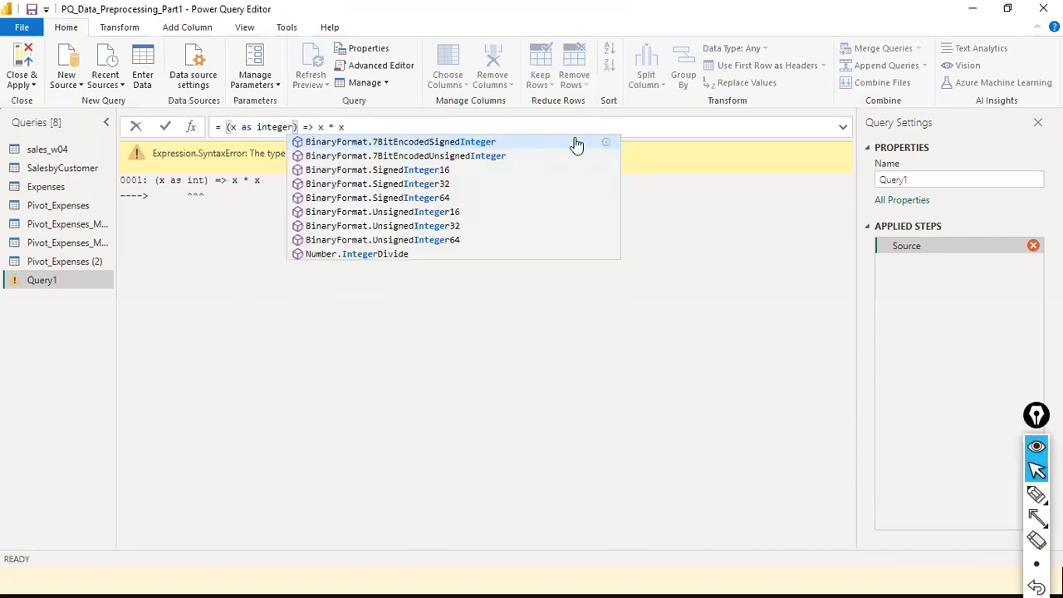
pyautogui.press('End')
pyautogui.press('Return')
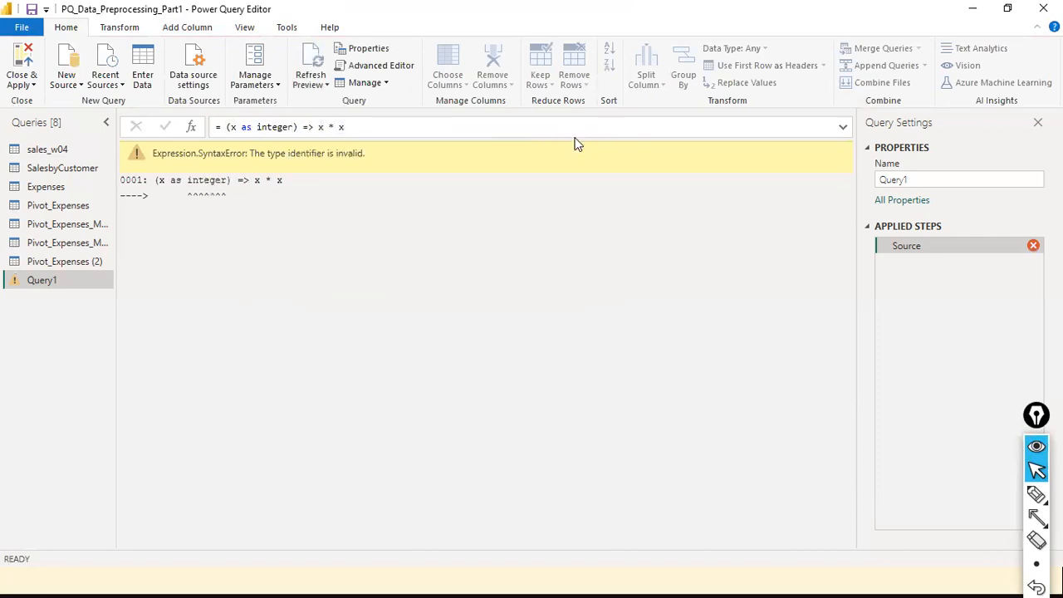
# - Change the parameter type to number, giving = (x as number) => x * x
pyautogui.doubleClick(274, 127)
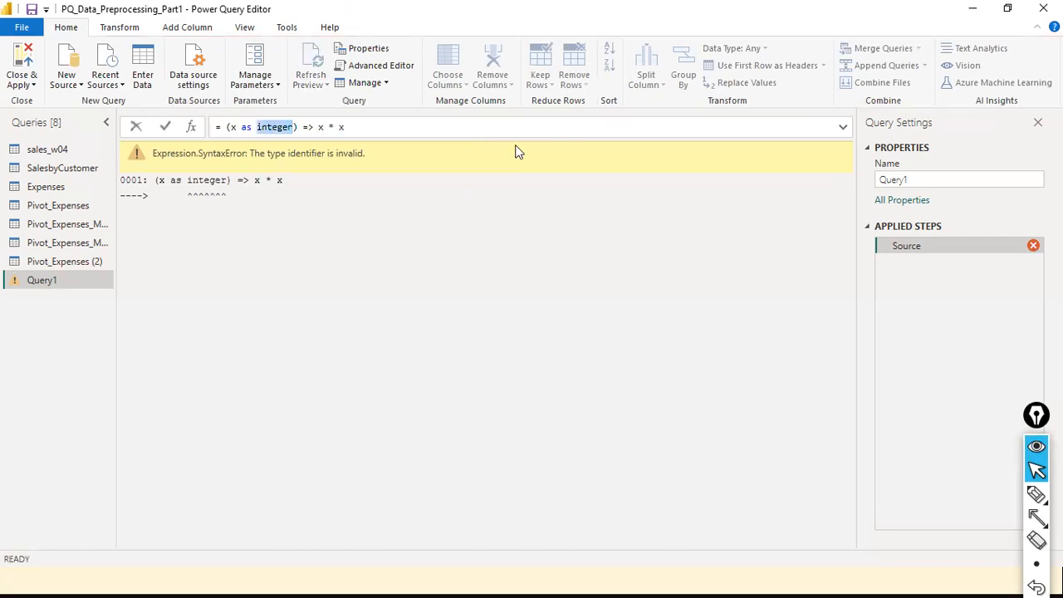
pyautogui.write('number')
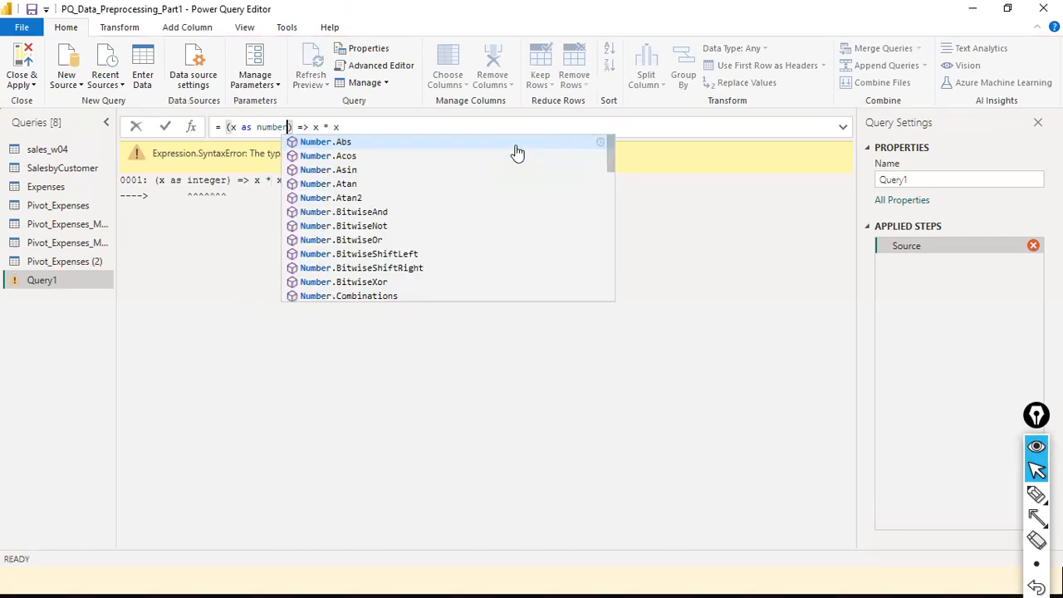
pyautogui.press('Escape')
pyautogui.press('Return')
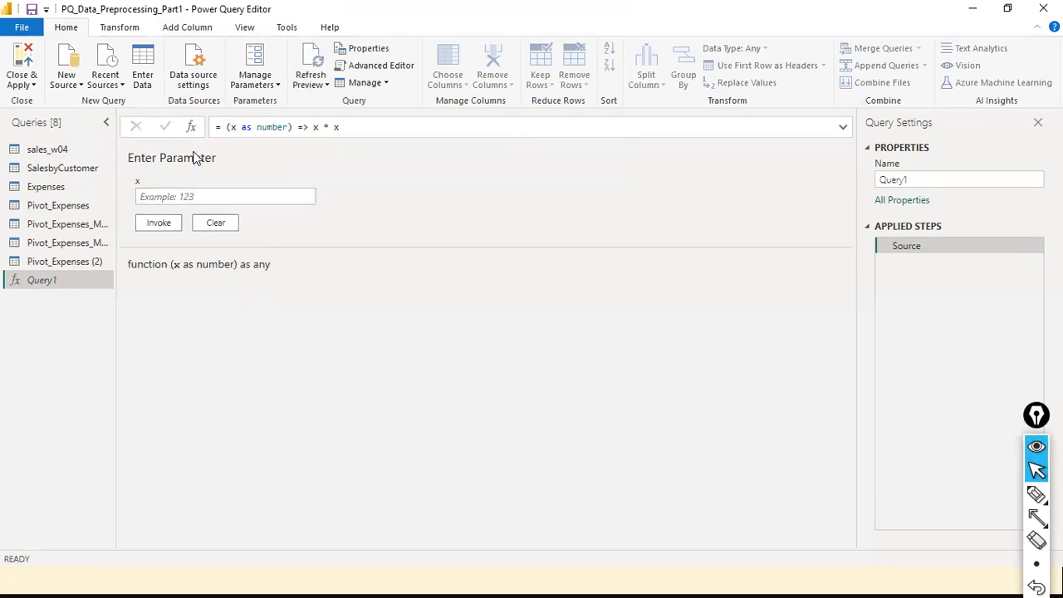
pyautogui.click(221, 128)
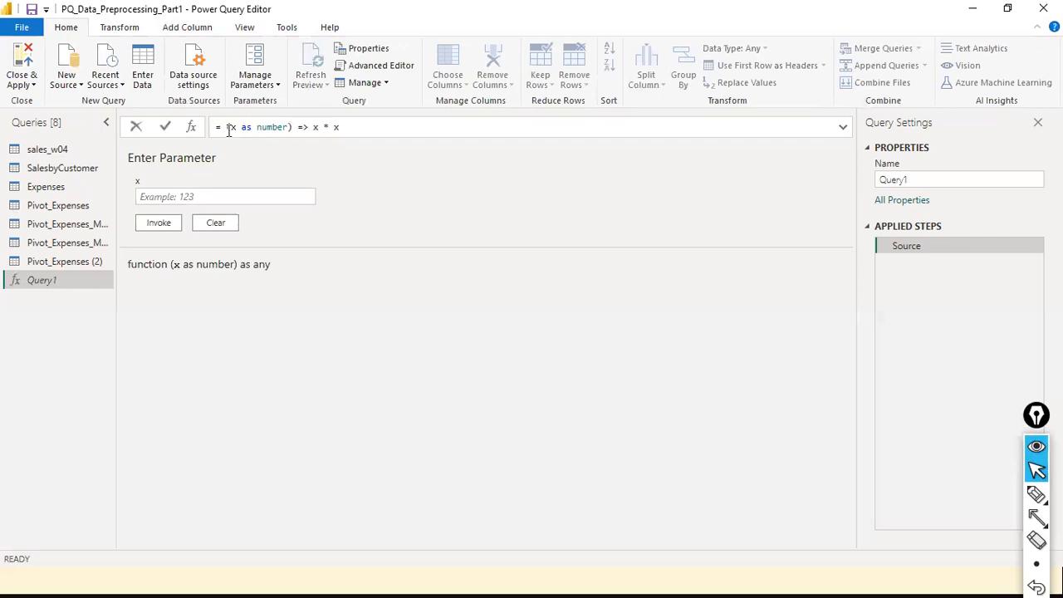
pyautogui.moveTo(289, 127); pyautogui.dragTo(301, 133)
pyautogui.click(290, 128)
pyautogui.click(230, 128)
pyautogui.moveTo(230, 127); pyautogui.dragTo(282, 127)
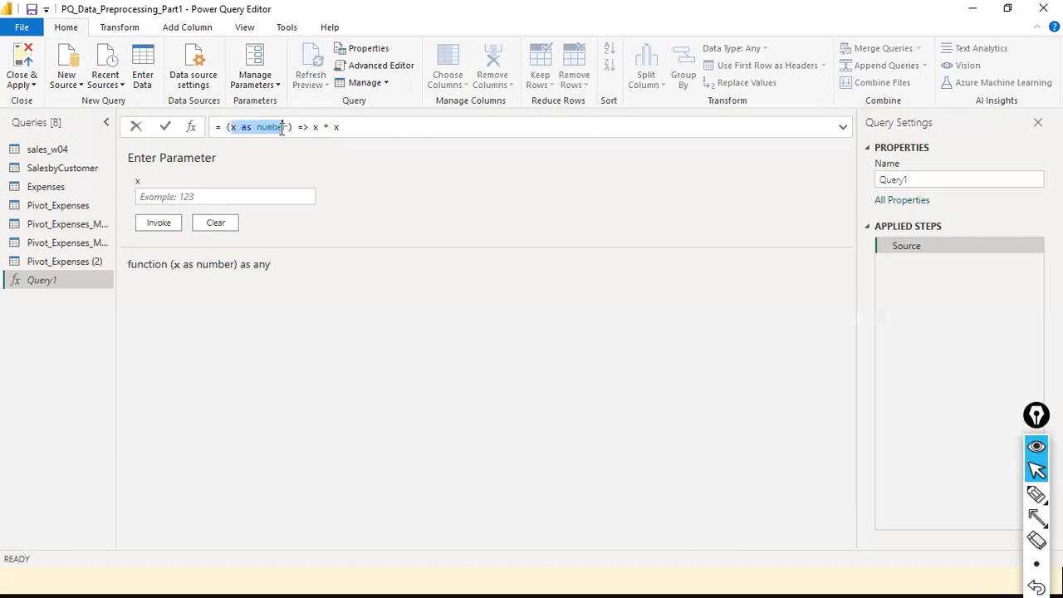
pyautogui.click(233, 127)
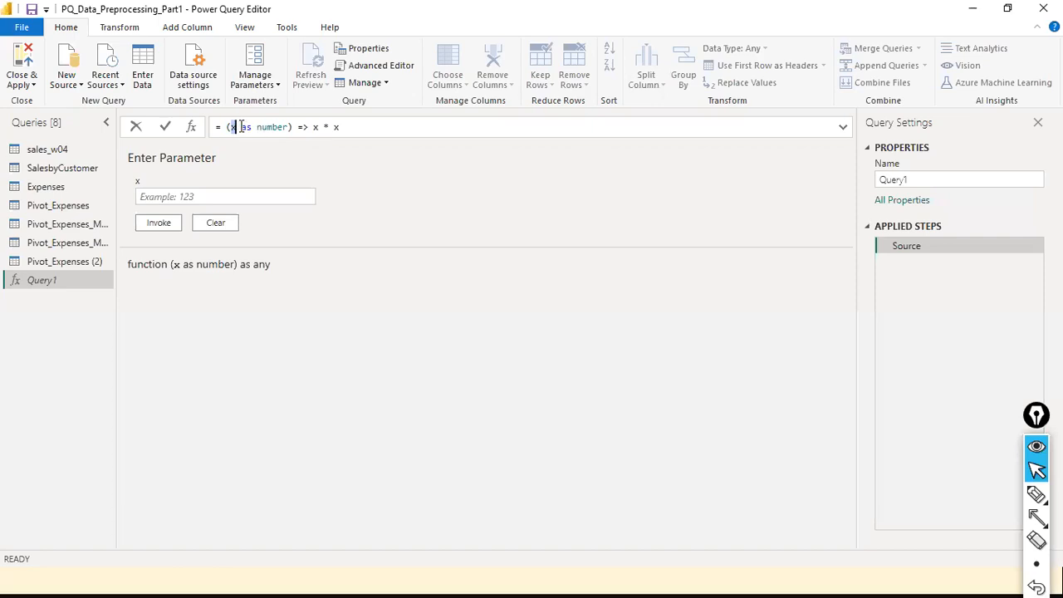
pyautogui.moveTo(242, 129); pyautogui.dragTo(252, 136)
pyautogui.doubleClick(273, 126)
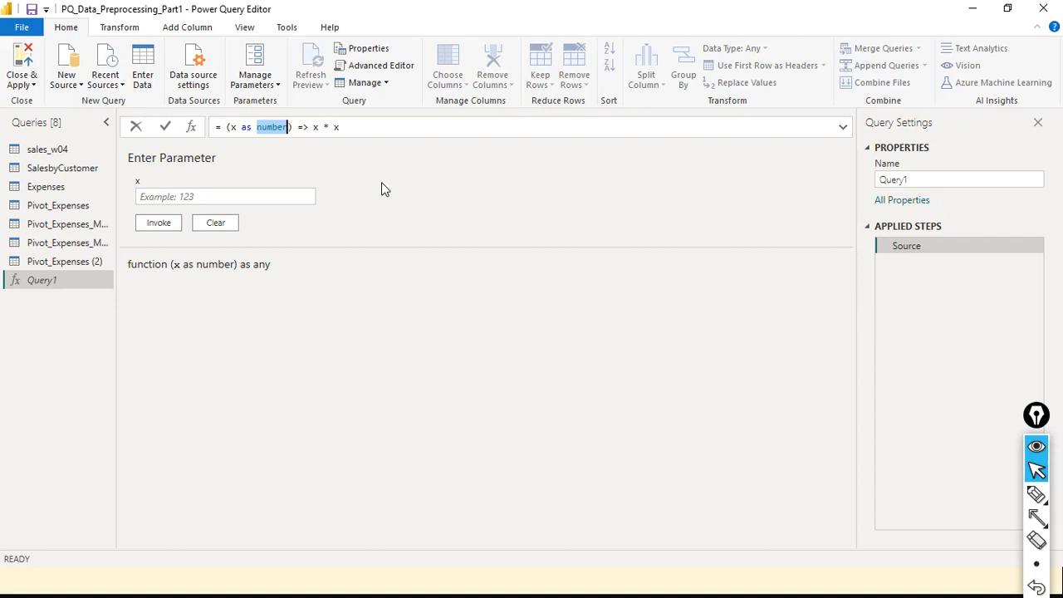
pyautogui.click(298, 127)
pyautogui.click(357, 130)
pyautogui.doubleClick(263, 127)
pyautogui.doubleClick(245, 127)
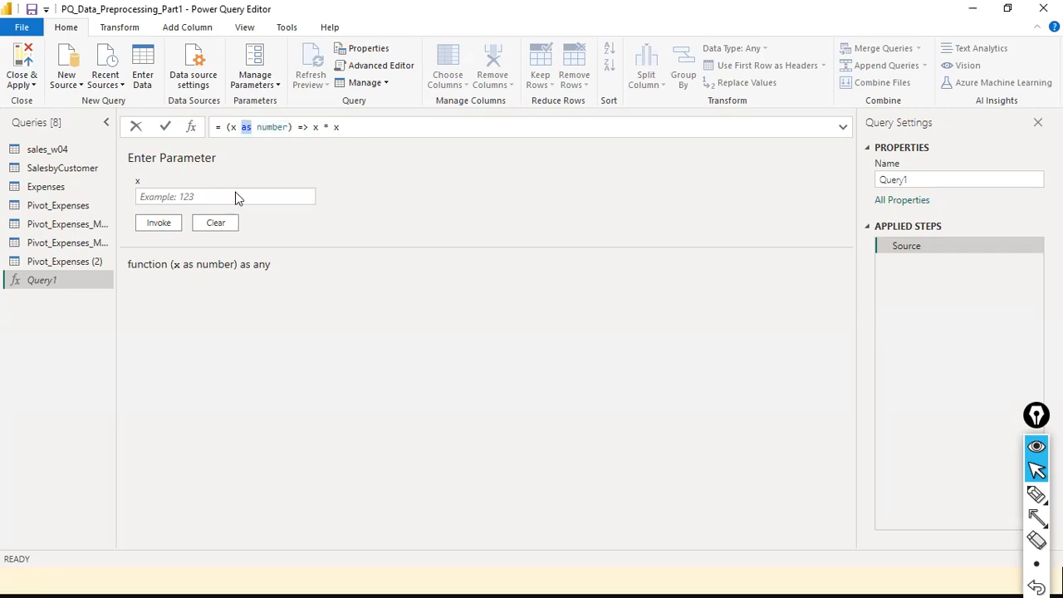
pyautogui.press('End')
pyautogui.doubleClick(247, 127)
pyautogui.doubleClick(272, 128)
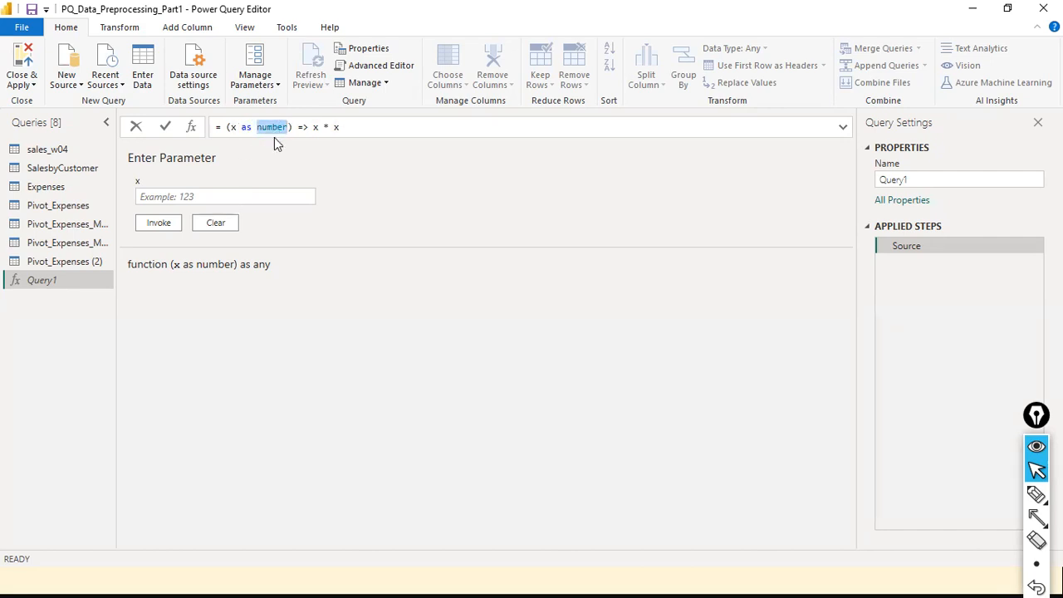
pyautogui.doubleClick(249, 128)
pyautogui.click(268, 127)
pyautogui.doubleClick(268, 127)
pyautogui.click(346, 133)
pyautogui.moveTo(341, 127); pyautogui.dragTo(310, 125)
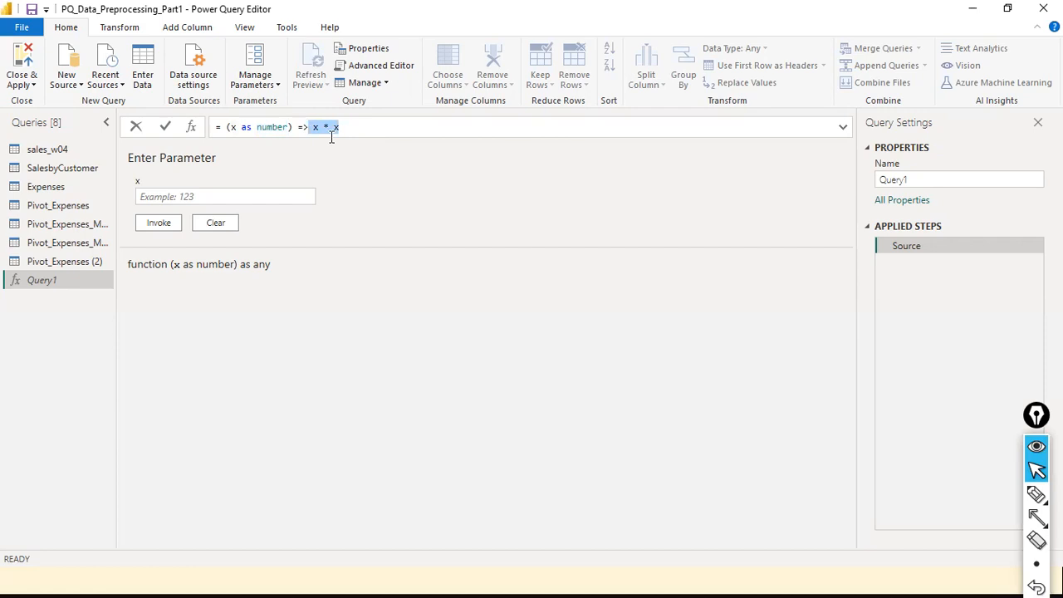
pyautogui.click(249, 204)
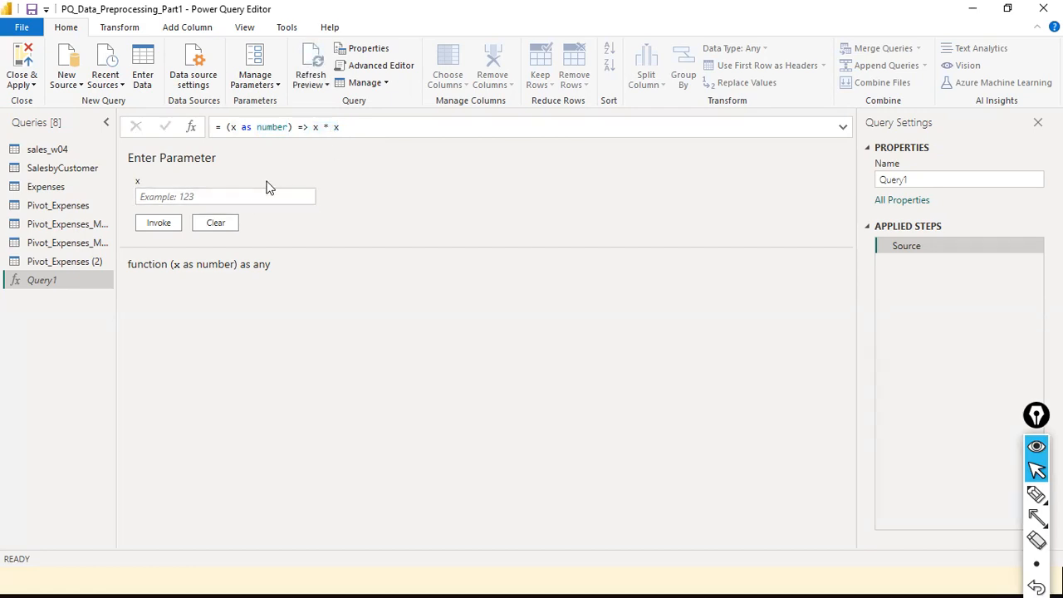
pyautogui.click(422, 123)
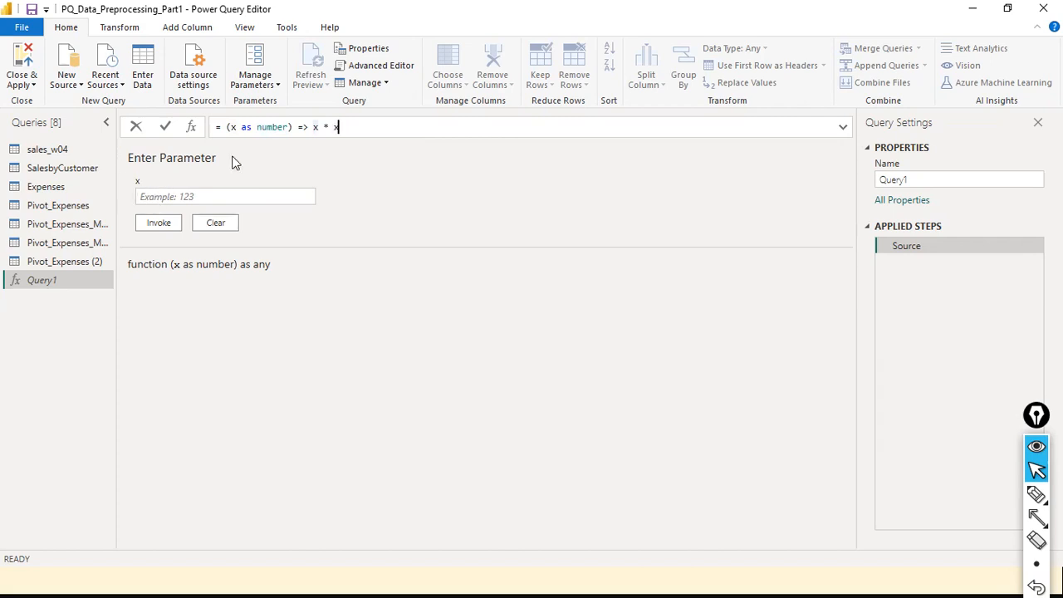
pyautogui.hotkey('ctrl', 'shift', '4')
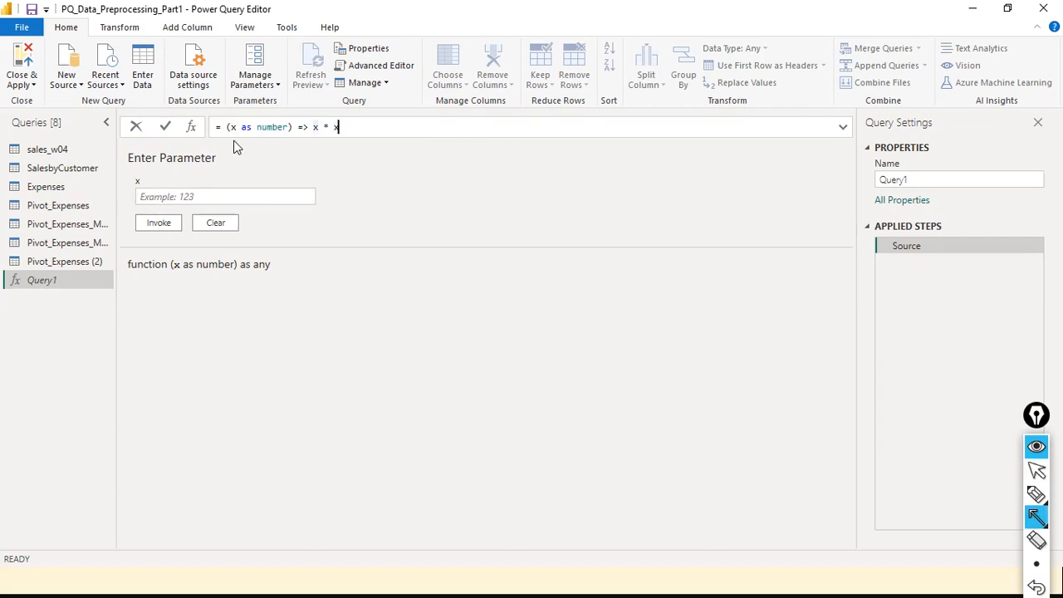
pyautogui.click(232, 133)
pyautogui.moveTo(172, 169)
pyautogui.mouseDown()
pyautogui.moveTo(213, 158)
pyautogui.moveTo(236, 133)
pyautogui.moveTo(232, 141)
pyautogui.mouseUp()
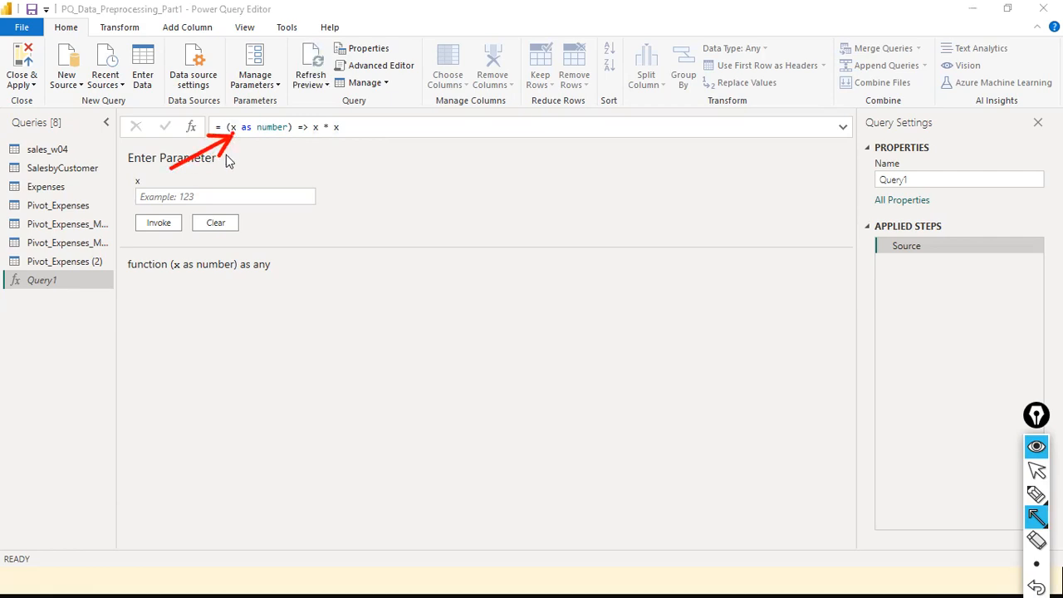
pyautogui.moveTo(160, 175); pyautogui.dragTo(130, 203)
# - Invoke Query1 with x = 2, creating the Invoked Function query that returns 4
pyautogui.hotkey('ctrl', 'shift', '1')
pyautogui.click(172, 196)
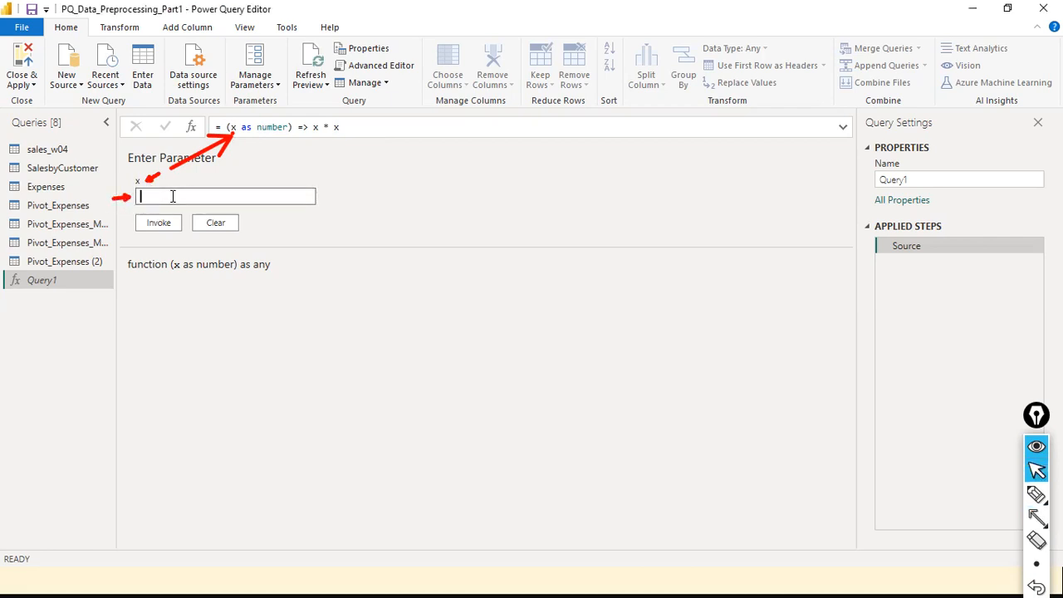
pyautogui.write('2')
pyautogui.click(160, 224)
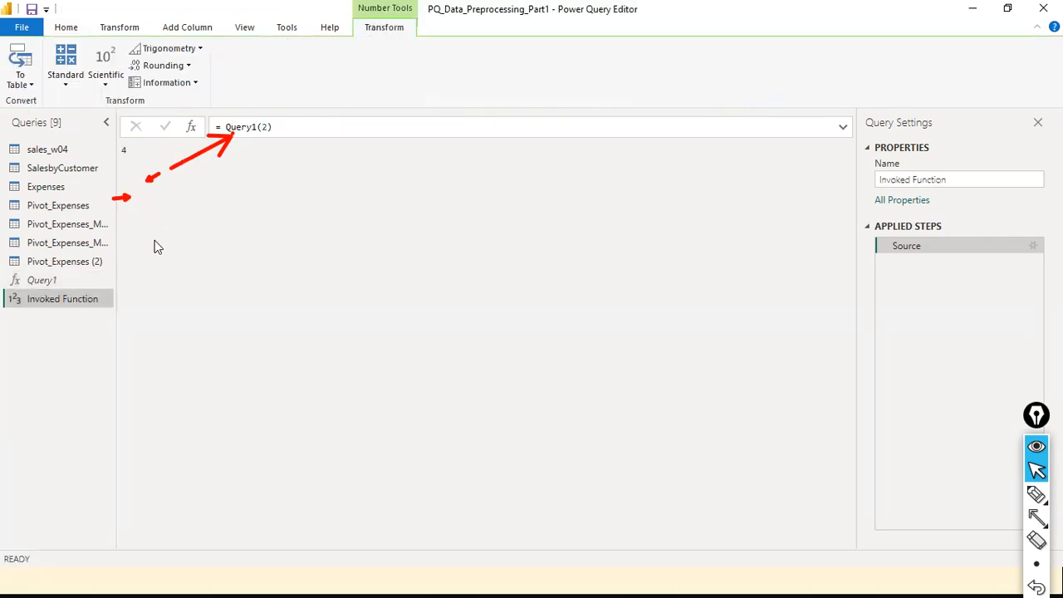
pyautogui.hotkey('ctrl', 'shift', '4')
pyautogui.moveTo(157, 249); pyautogui.dragTo(125, 155)
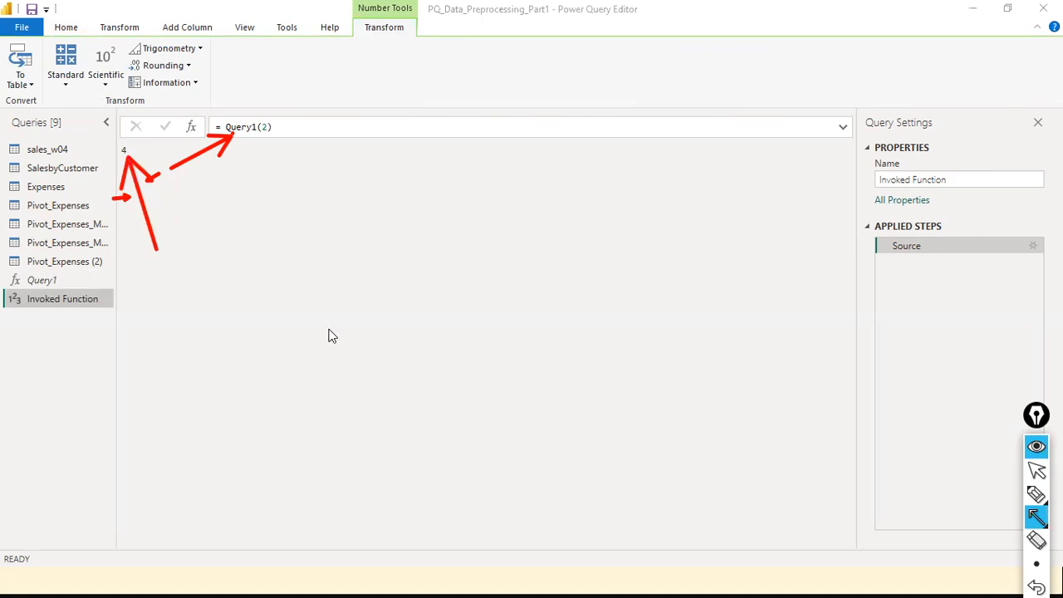
pyautogui.hotkey('ctrl', 'shift', '7')
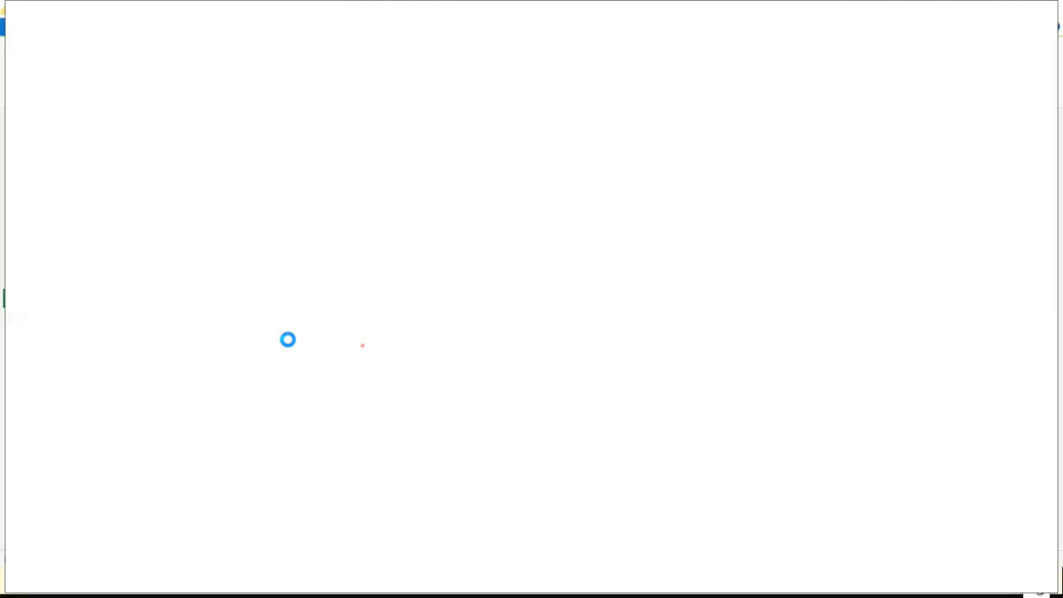
# - Start EpicPen.exe from the desktop and switch back to the Power Query Editor window
pyautogui.hotkey('alt', 'Tab')
pyautogui.hotkey('alt', 'Tab')
pyautogui.hotkey('alt', 'Tab')
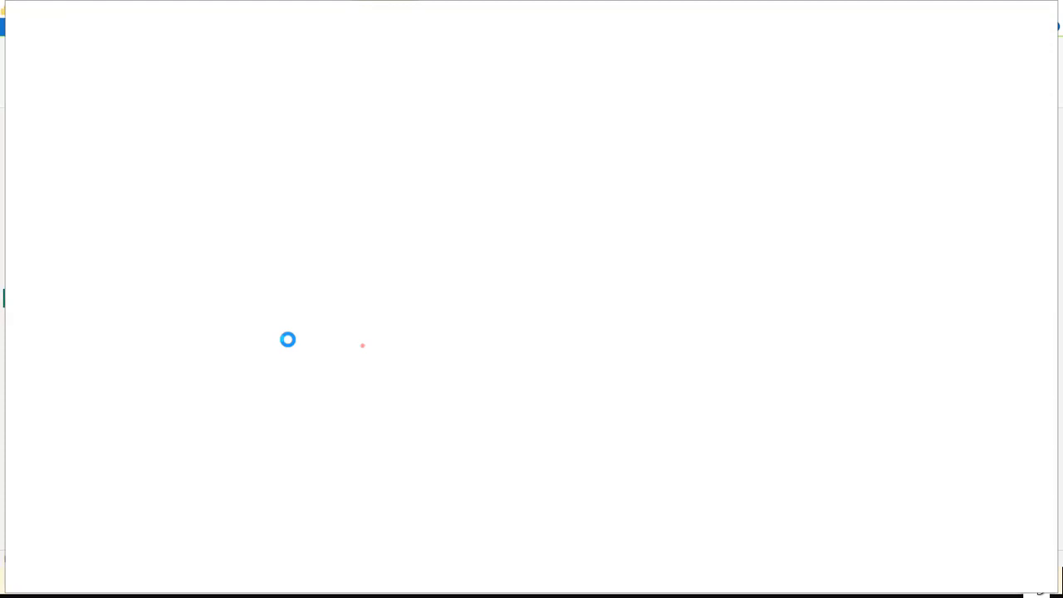
pyautogui.hotkey('alt', 'Tab')
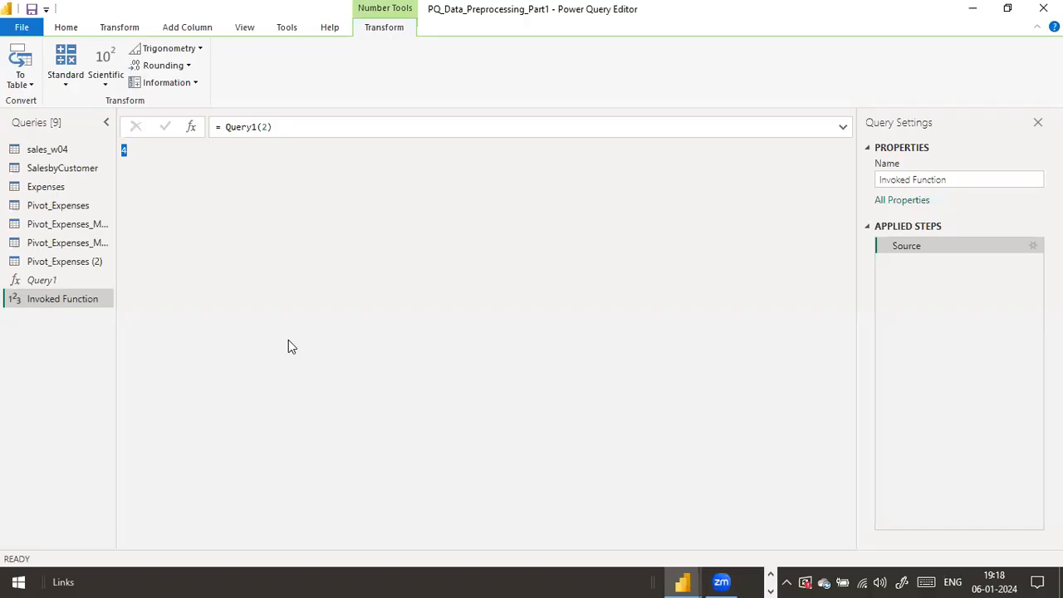
pyautogui.click(288, 340)
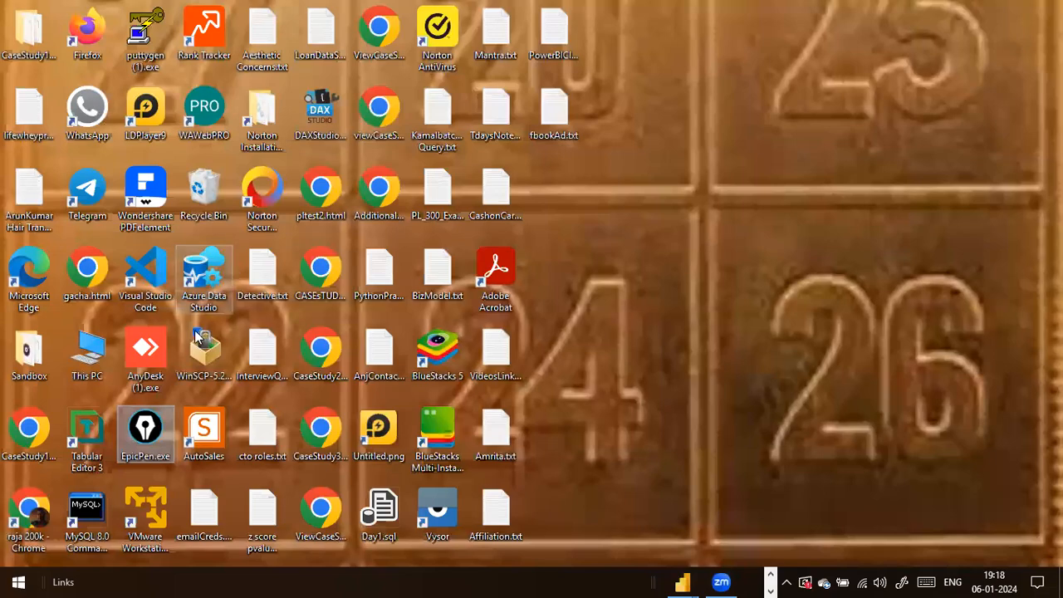
pyautogui.doubleClick(145, 432)
pyautogui.hotkey('alt', 'Tab')
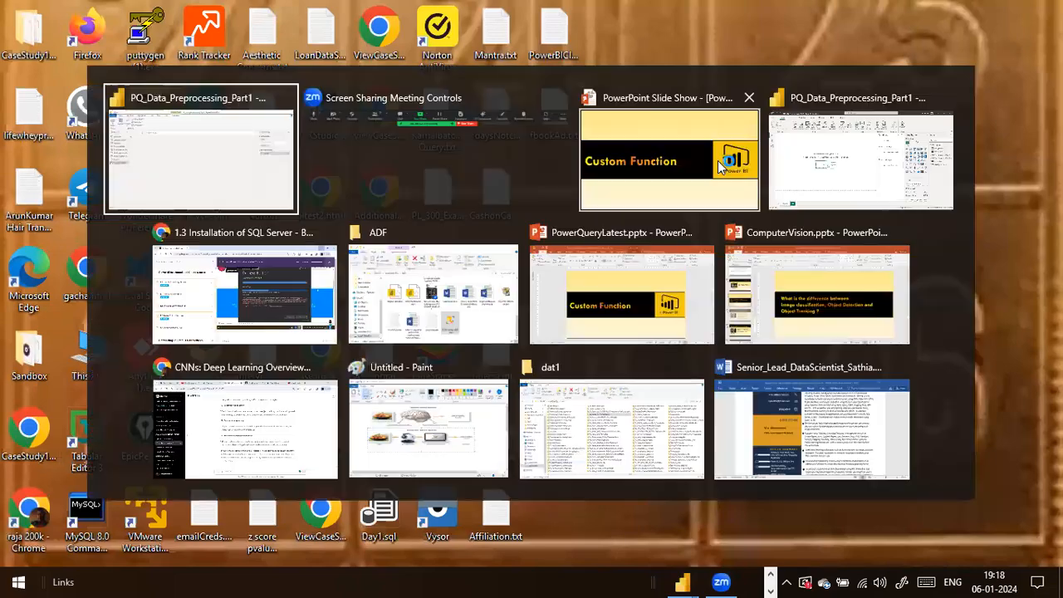
pyautogui.click(716, 160)
pyautogui.hotkey('alt', 'Tab')
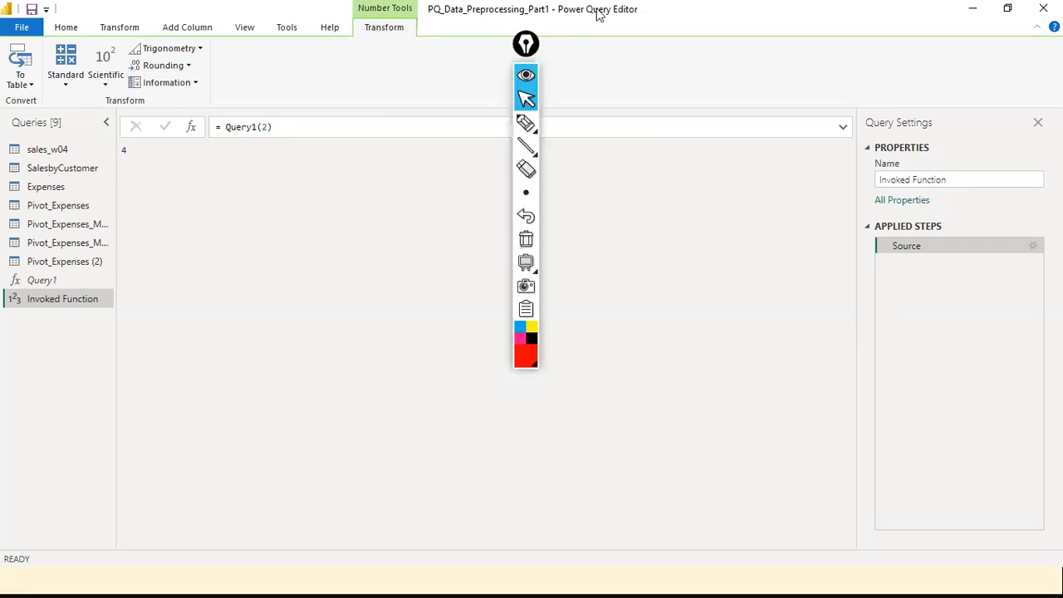
# - Move the annotation toolbar to the right edge, select Query1 and enter 125 as x
pyautogui.moveTo(521, 56); pyautogui.dragTo(749, 268)
pyautogui.moveTo(561, 267); pyautogui.dragTo(1062, 451)
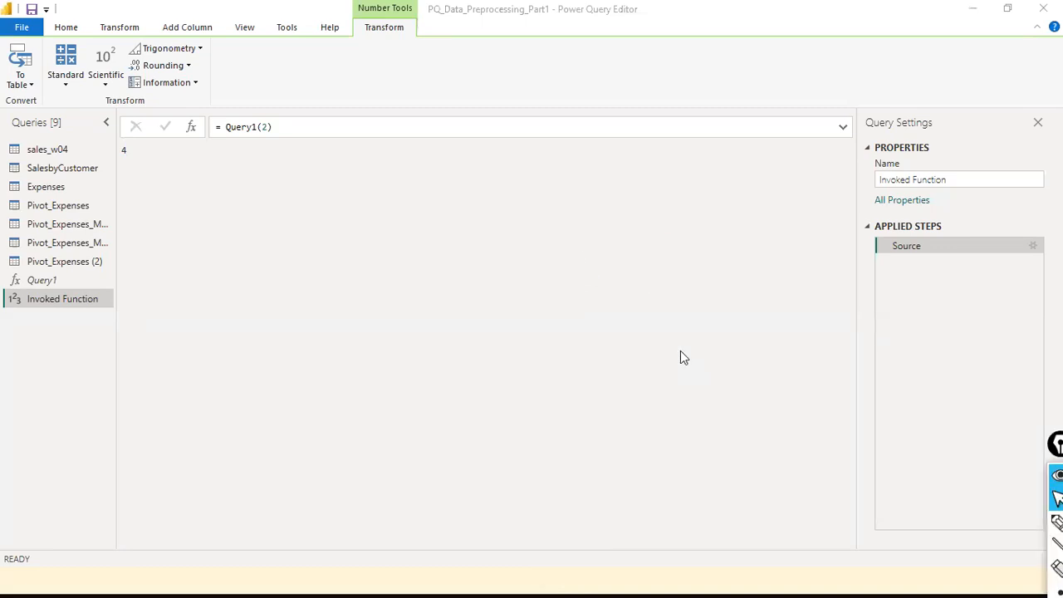
pyautogui.keyDown('ctrl'); pyautogui.click(47, 284); pyautogui.keyUp('ctrl')
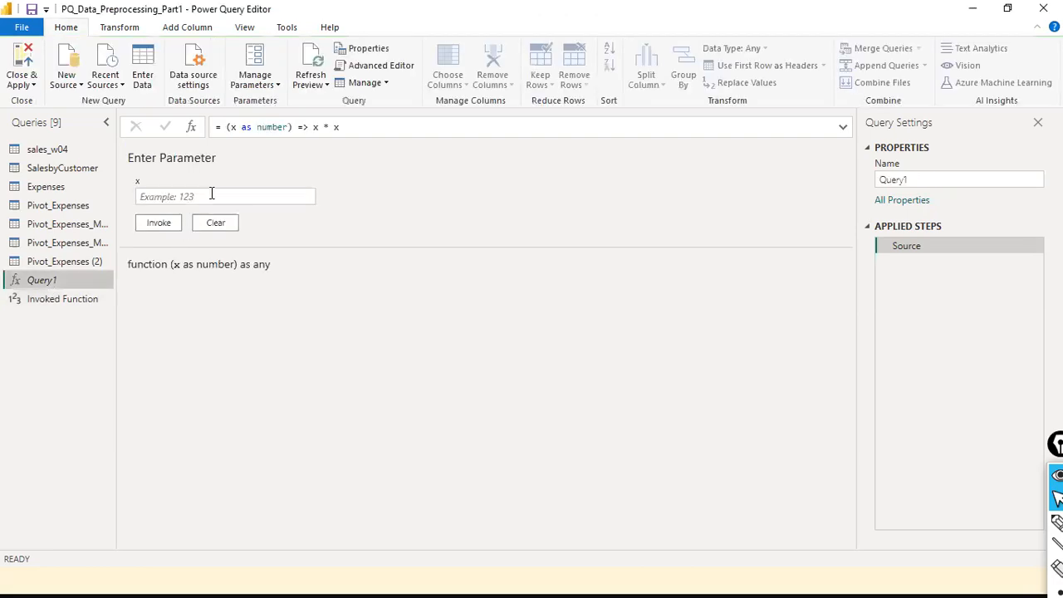
pyautogui.click(212, 194)
pyautogui.write('125')
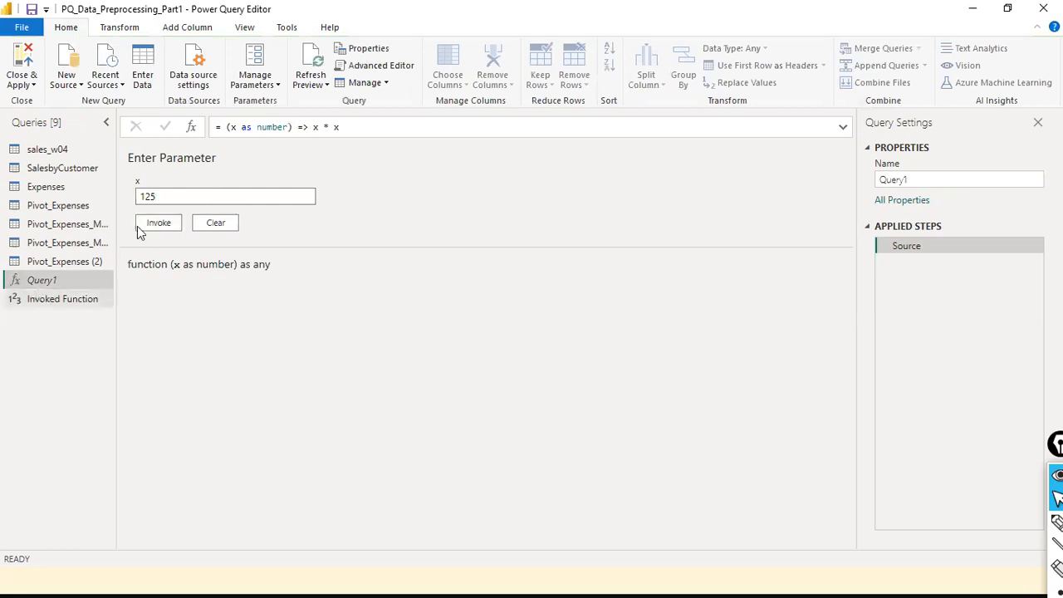
# - Draw arrows linking the x box to the formula, then invoke it on 125, returning 15625
pyautogui.click(165, 131)
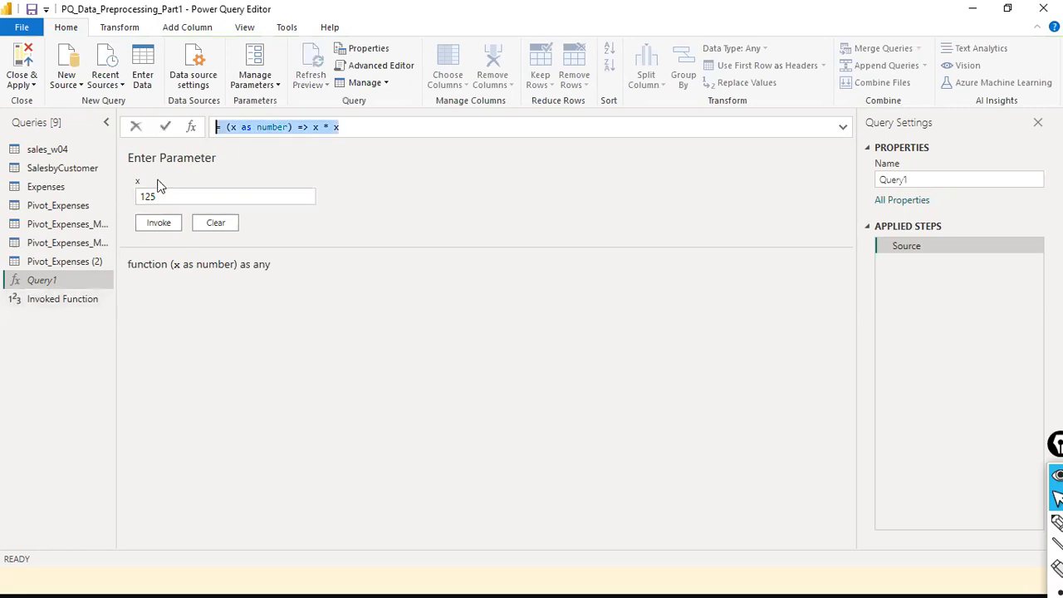
pyautogui.moveTo(143, 200)
pyautogui.mouseDown()
pyautogui.moveTo(181, 185)
pyautogui.moveTo(231, 133)
pyautogui.mouseUp()
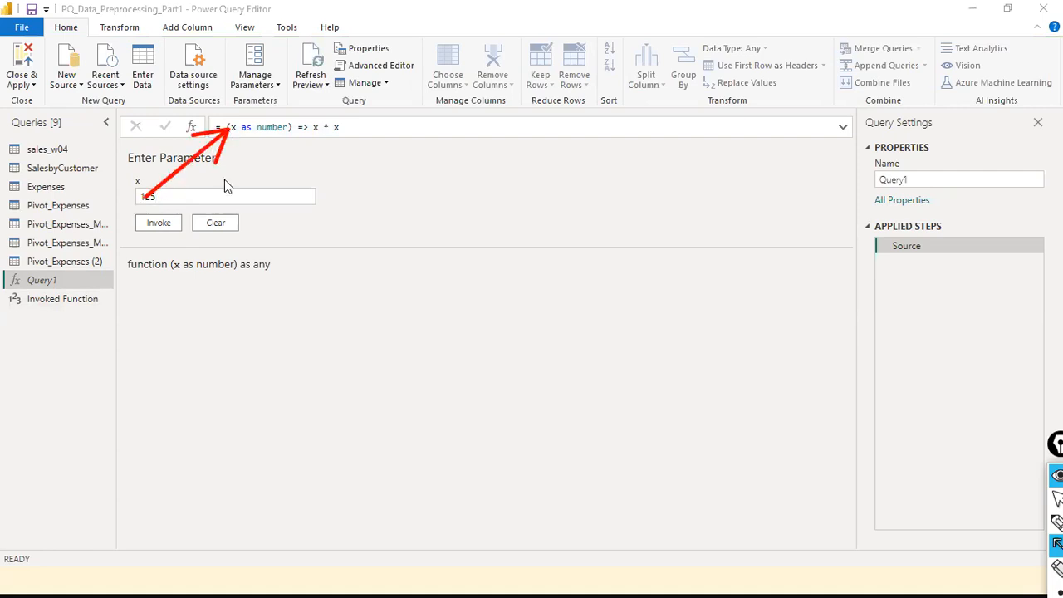
pyautogui.moveTo(138, 199); pyautogui.dragTo(313, 135)
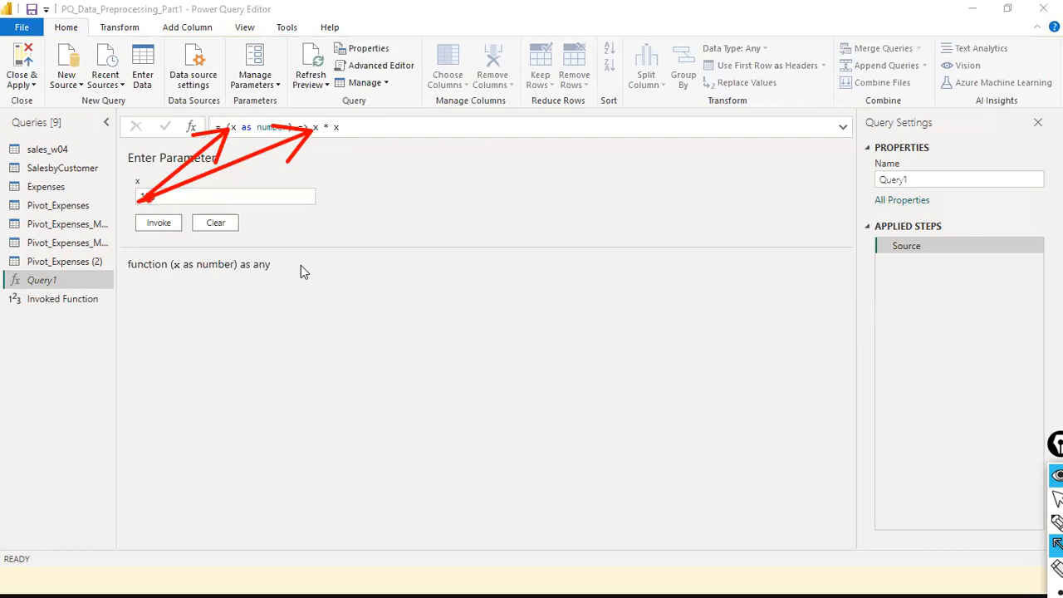
pyautogui.hotkey('ctrl', 'shift', '7')
pyautogui.hotkey('ctrl', 'shift', '2')
pyautogui.hotkey('ctrl', 'shift', 'a')
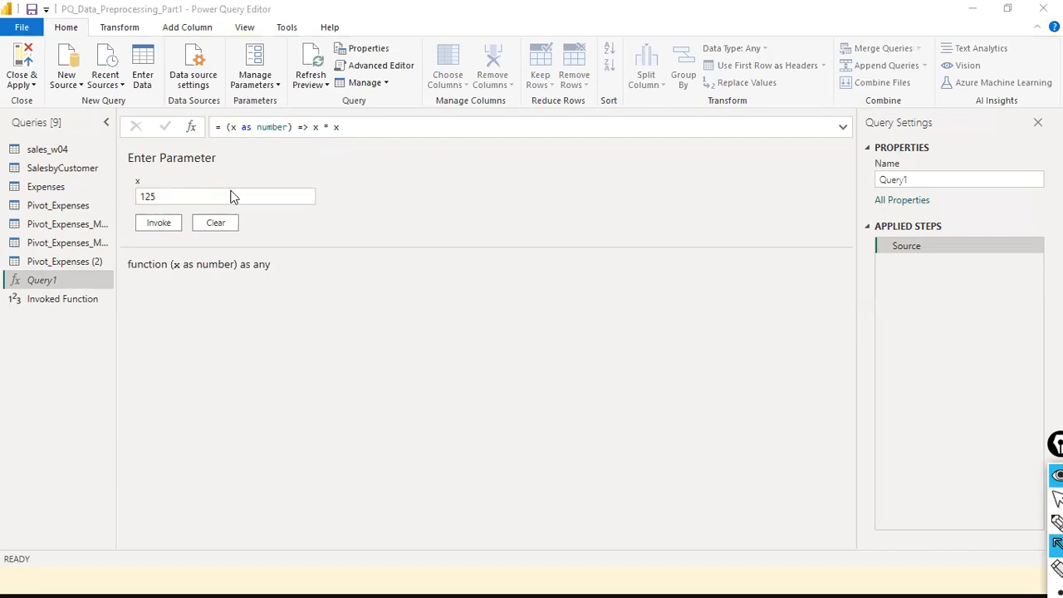
pyautogui.moveTo(160, 192)
pyautogui.mouseDown()
pyautogui.moveTo(239, 147)
pyautogui.moveTo(234, 137)
pyautogui.mouseUp()
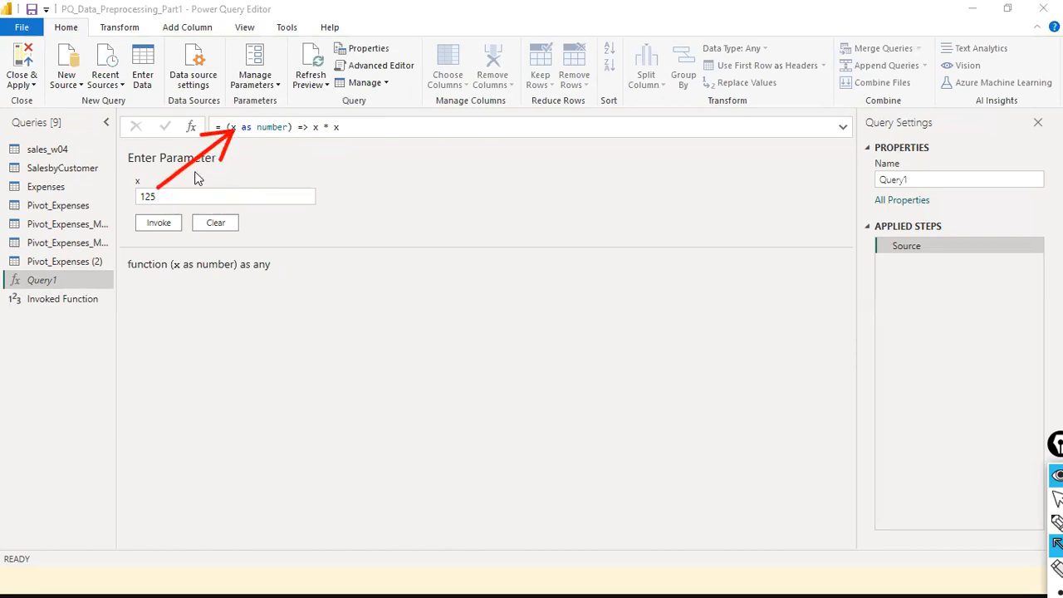
pyautogui.moveTo(163, 194)
pyautogui.mouseDown()
pyautogui.moveTo(218, 187)
pyautogui.moveTo(238, 124)
pyautogui.moveTo(238, 136)
pyautogui.mouseUp()
pyautogui.click(160, 229)
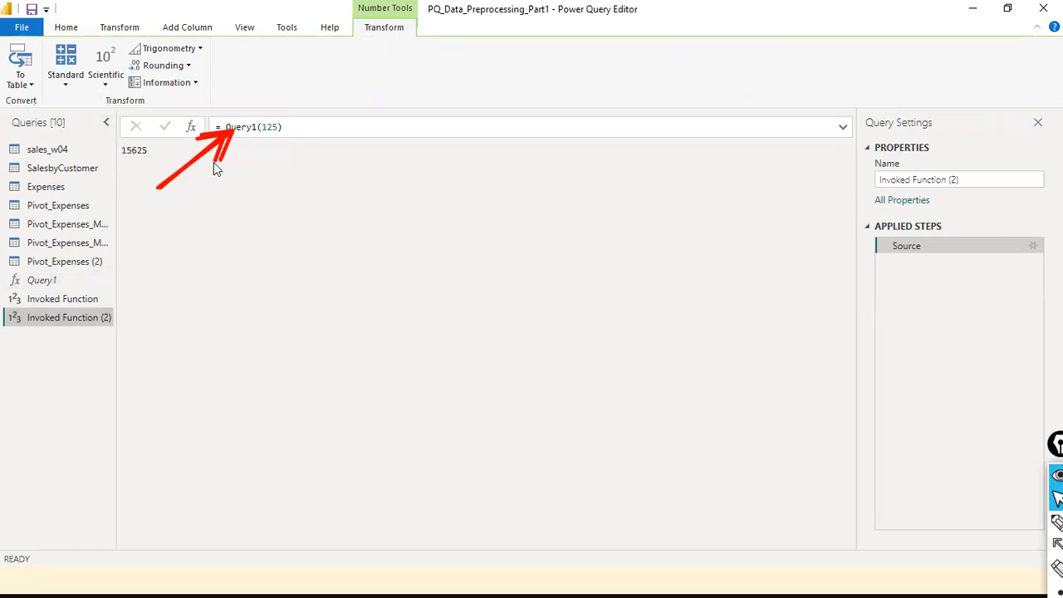
pyautogui.click(41, 282)
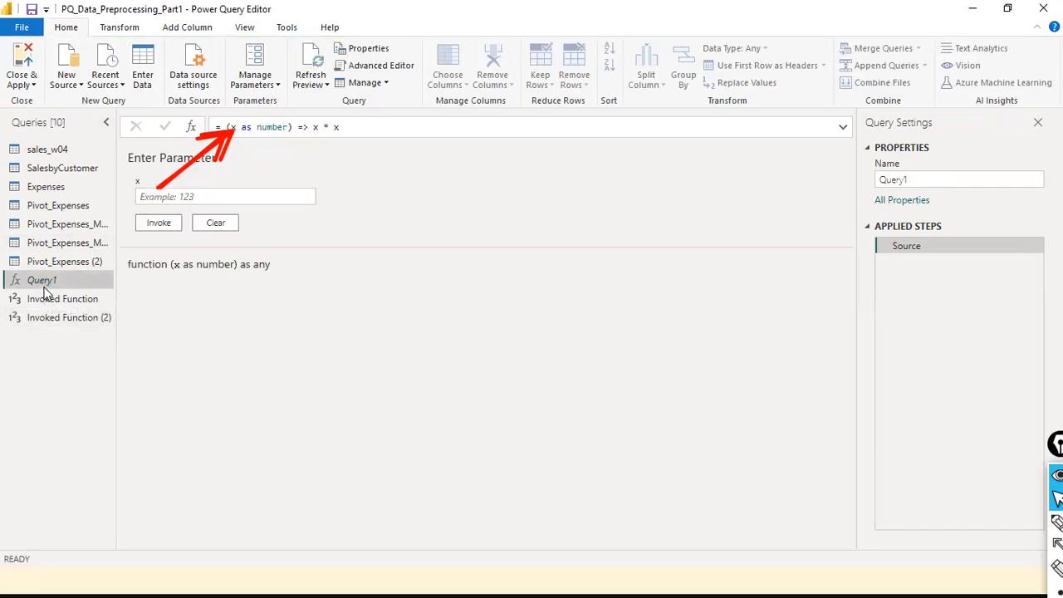
# - Rename the Query1 function query to 'Square Me' in the Queries pane
pyautogui.moveTo(379, 126); pyautogui.dragTo(207, 137)
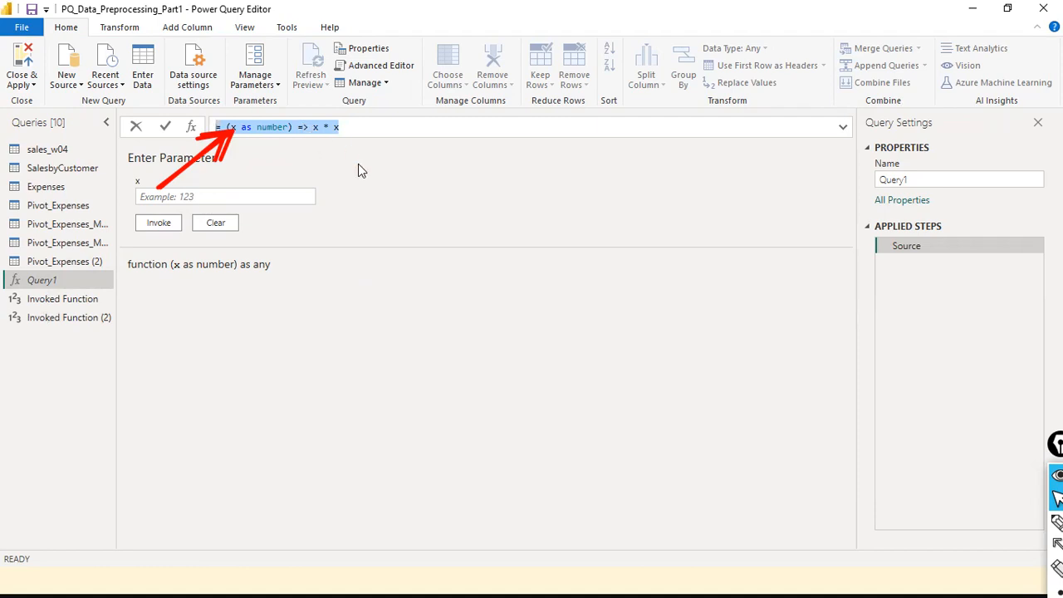
pyautogui.click(50, 279)
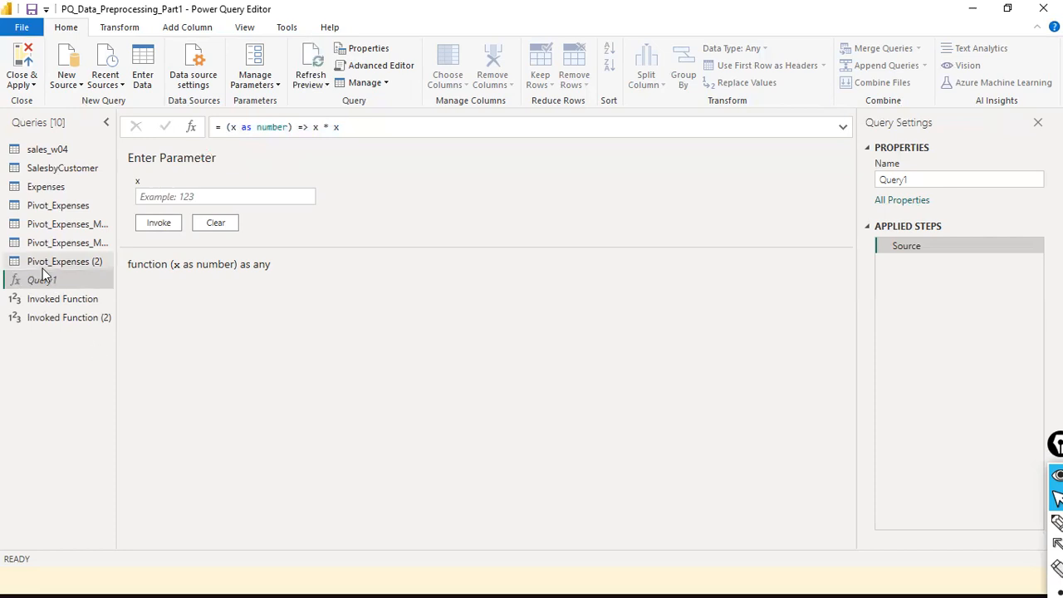
pyautogui.rightClick(46, 281)
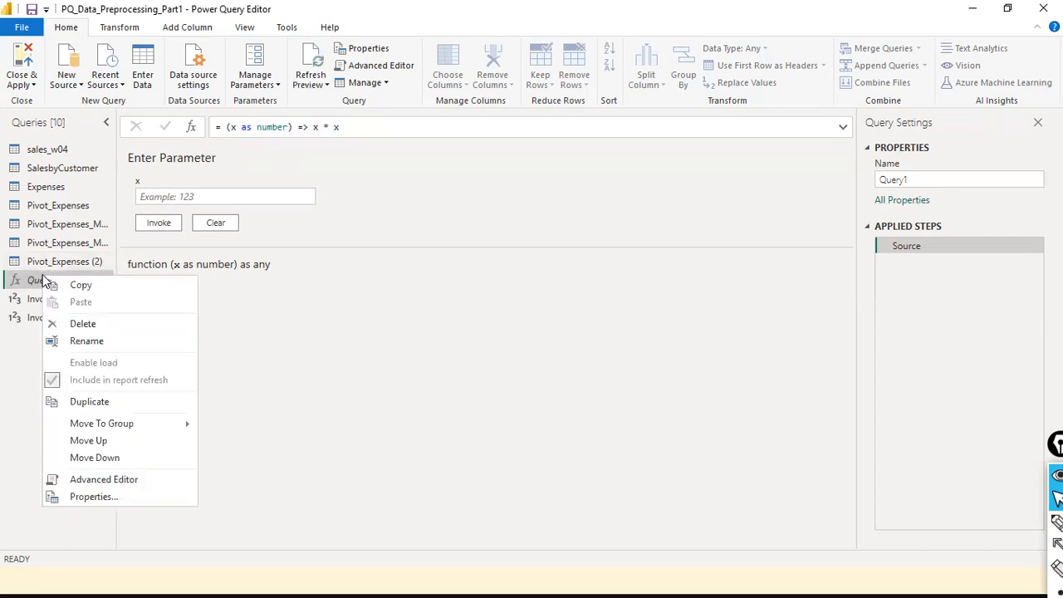
pyautogui.click(56, 343)
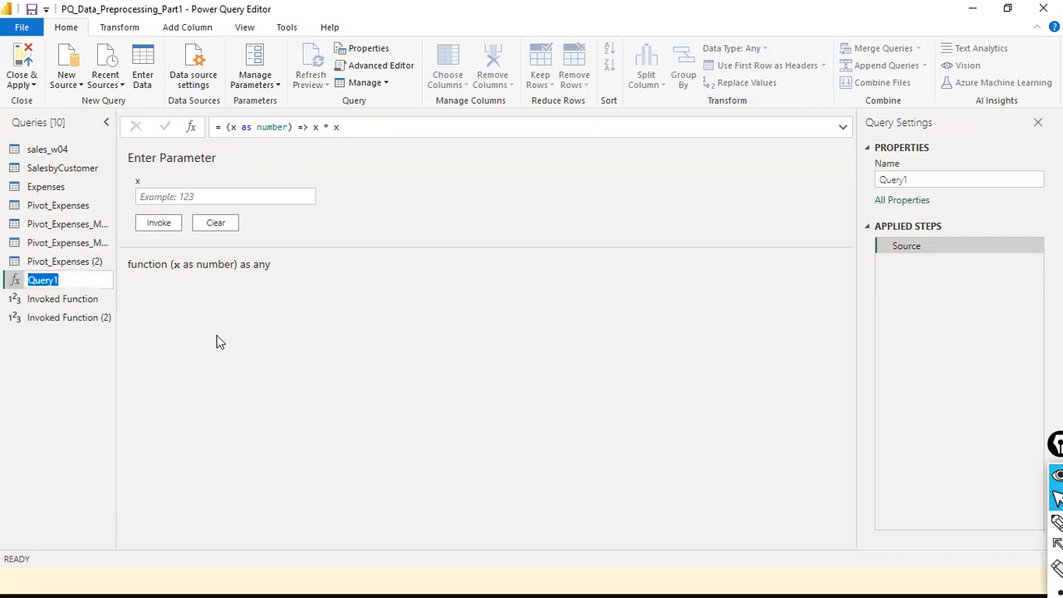
pyautogui.write('Square Me')
pyautogui.press('Return')
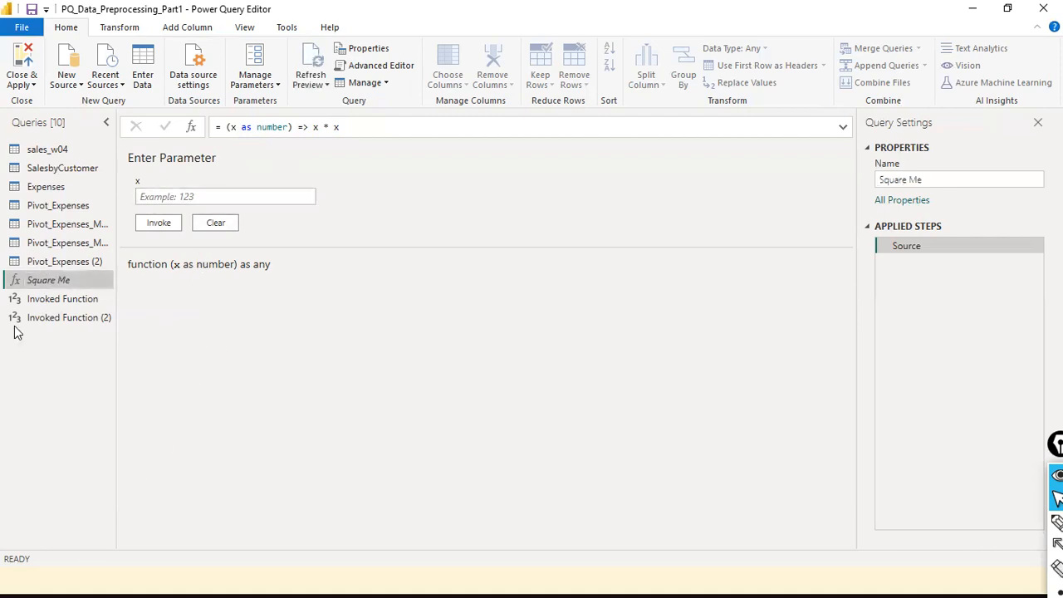
# - Compare both invoked results, then delete the Invoked Function (2) query
pyautogui.click(79, 300)
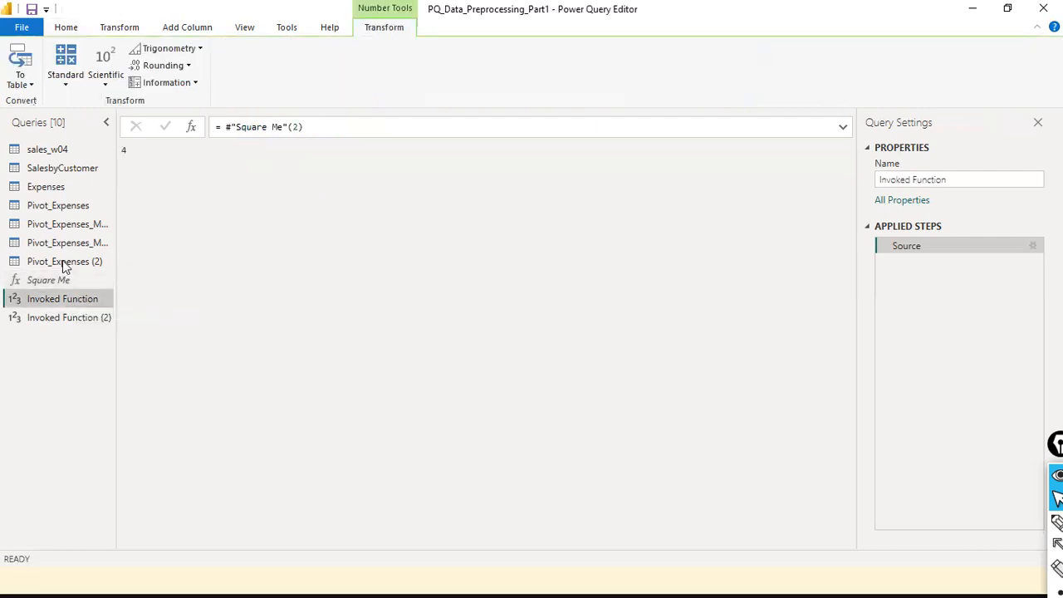
pyautogui.click(31, 320)
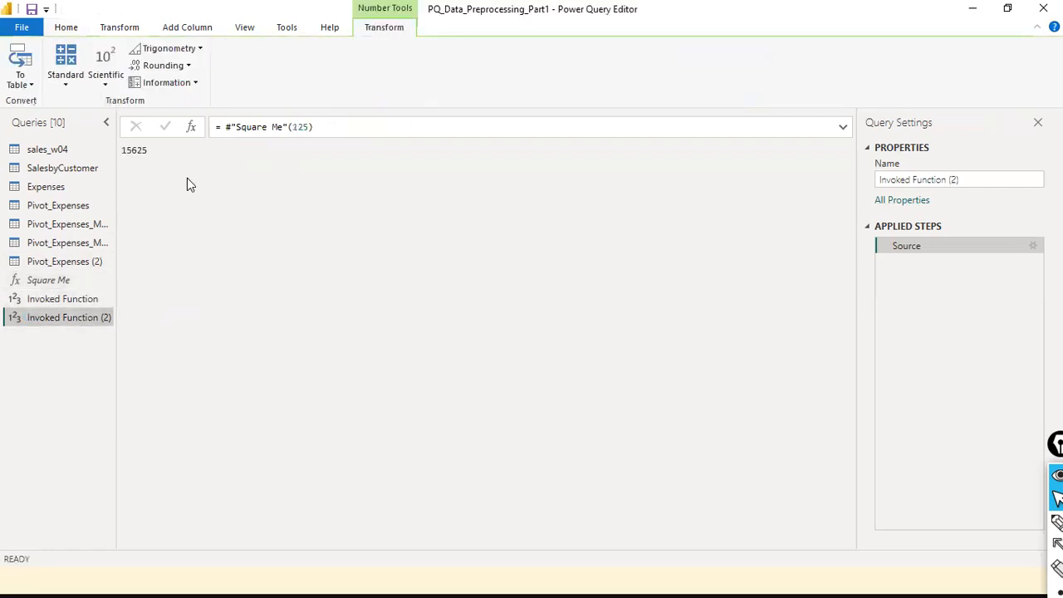
pyautogui.moveTo(300, 132); pyautogui.dragTo(314, 130)
pyautogui.rightClick(64, 316)
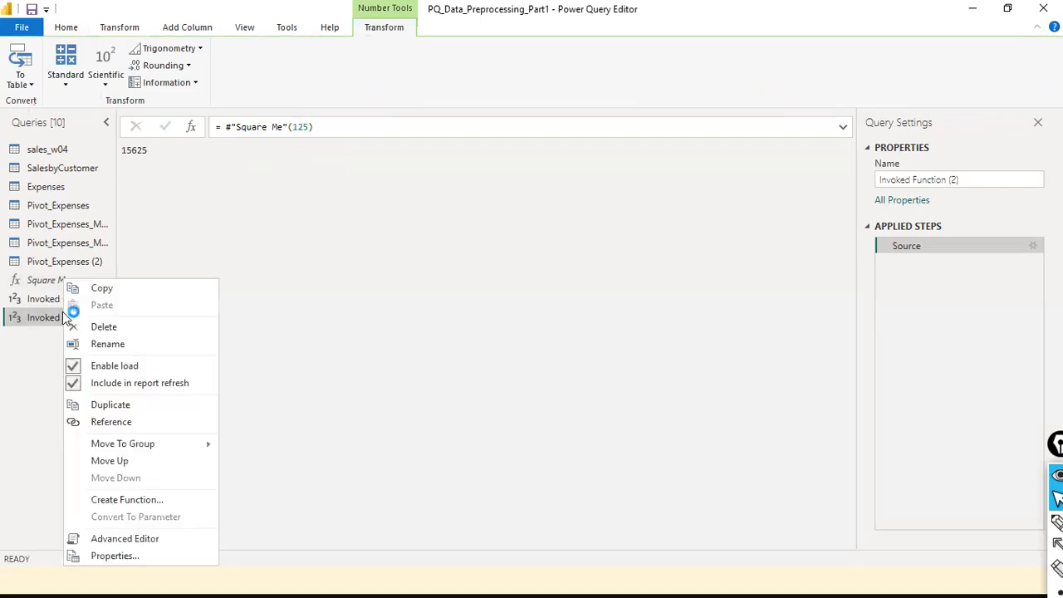
pyautogui.click(98, 331)
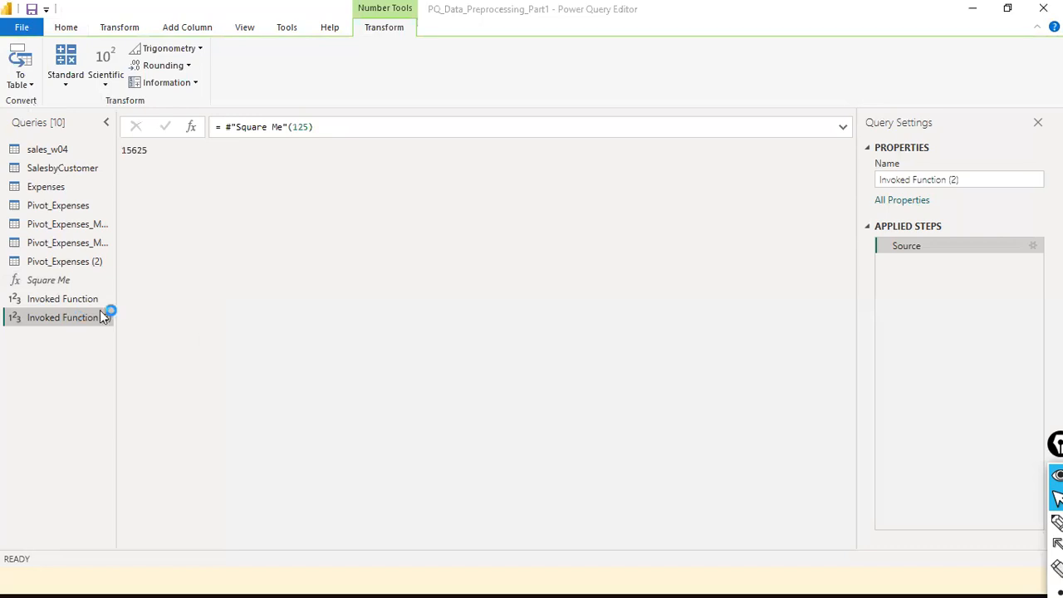
# - Check Invoked Function's formula without changing it, ending on the Square Me function
pyautogui.rightClick(91, 299)
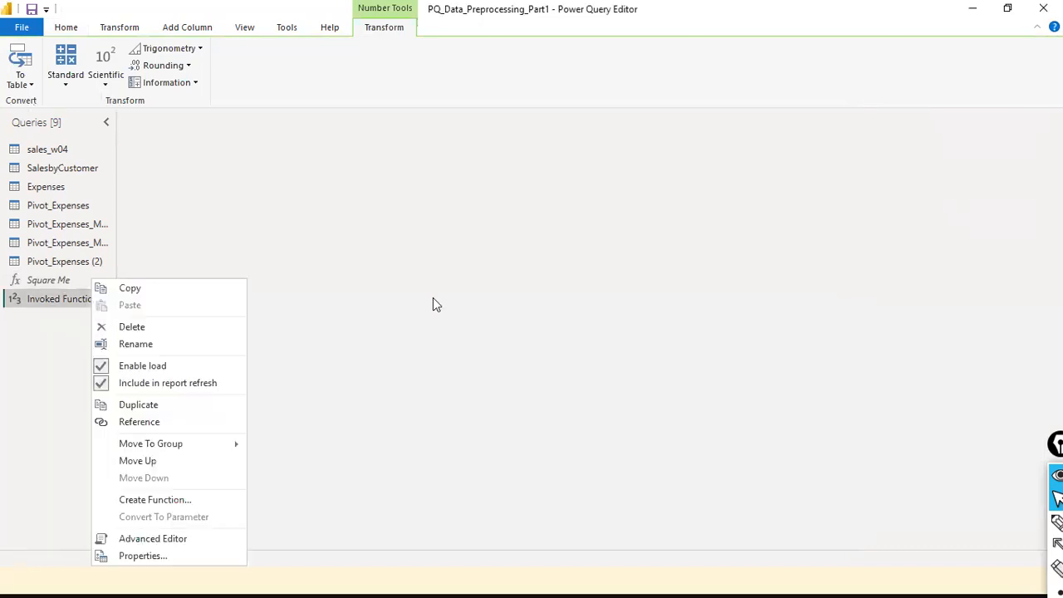
pyautogui.click(50, 292)
pyautogui.click(47, 281)
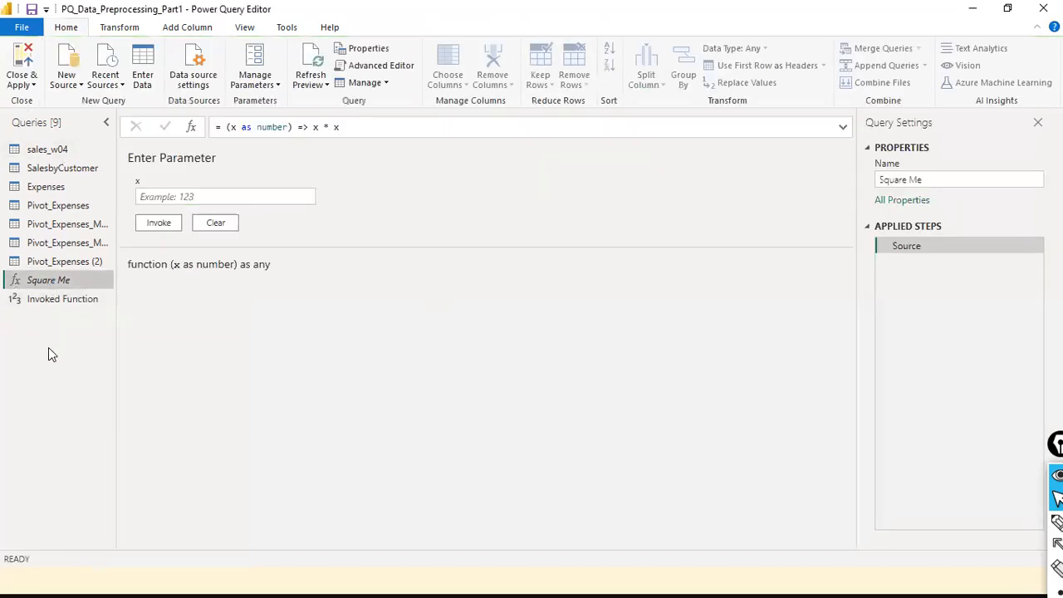
pyautogui.click(73, 307)
pyautogui.moveTo(289, 129); pyautogui.dragTo(309, 132)
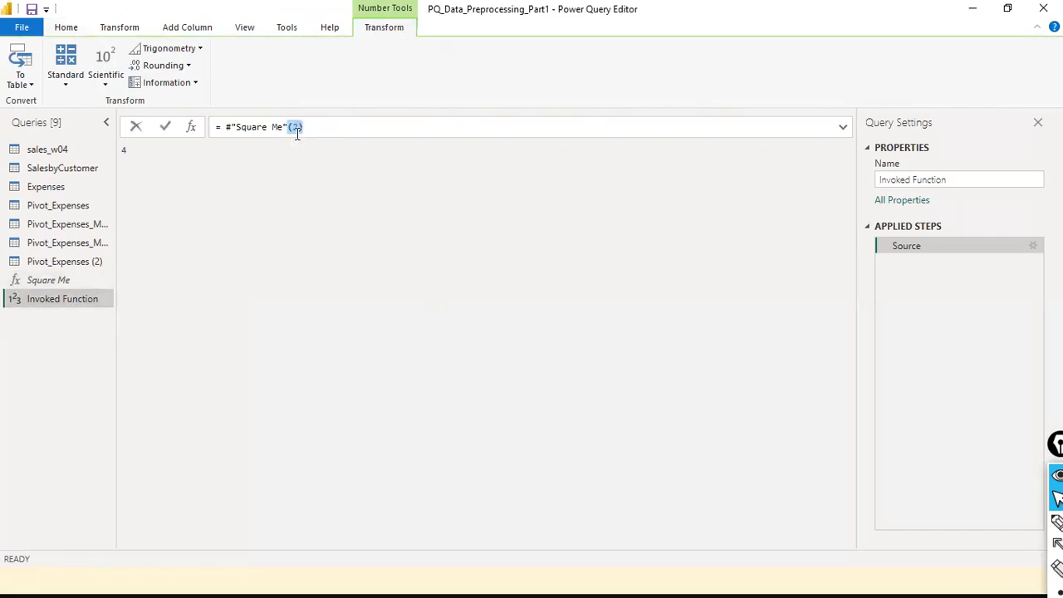
pyautogui.click(39, 283)
pyautogui.hotkey('alt', 'Tab')
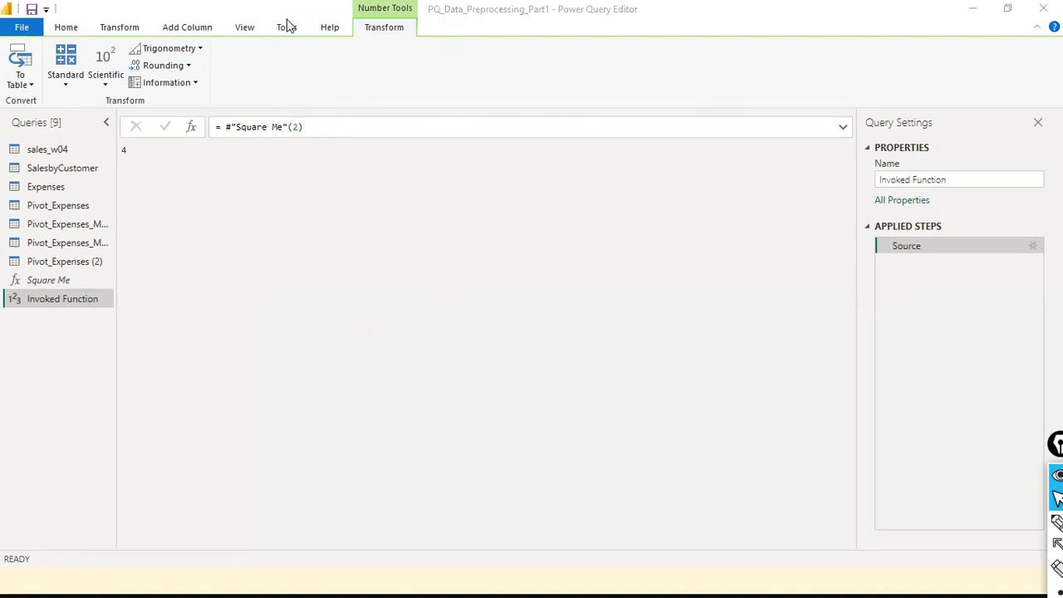
pyautogui.click(64, 286)
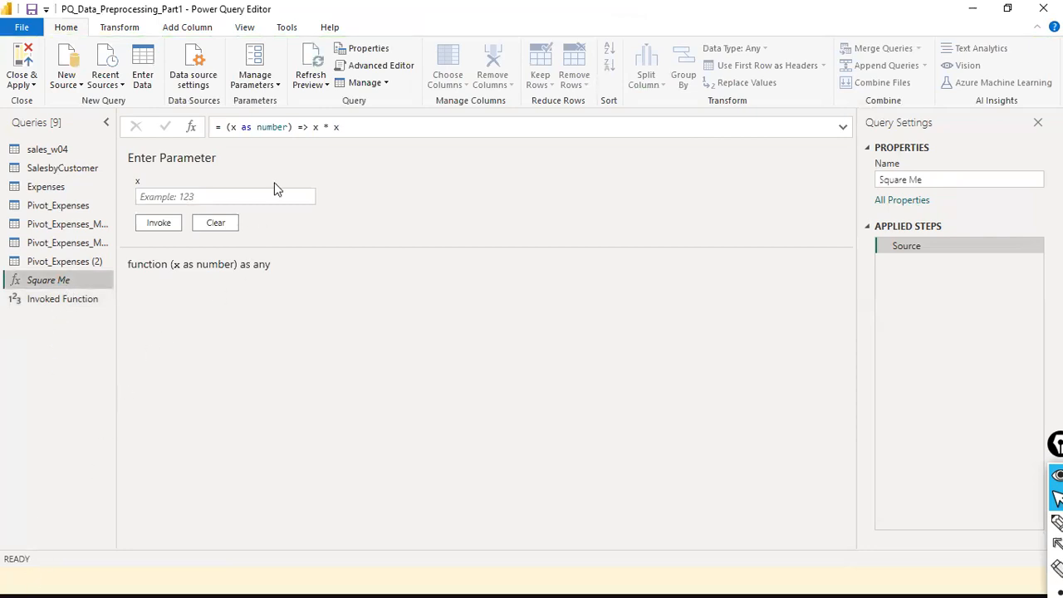
# - Make Square Me's formula (x as number) => if x > 0 then x * x else "pass value" and commit it
pyautogui.click(313, 126)
pyautogui.write('if x ')
pyautogui.write('> ')
pyautogui.write('0 then')
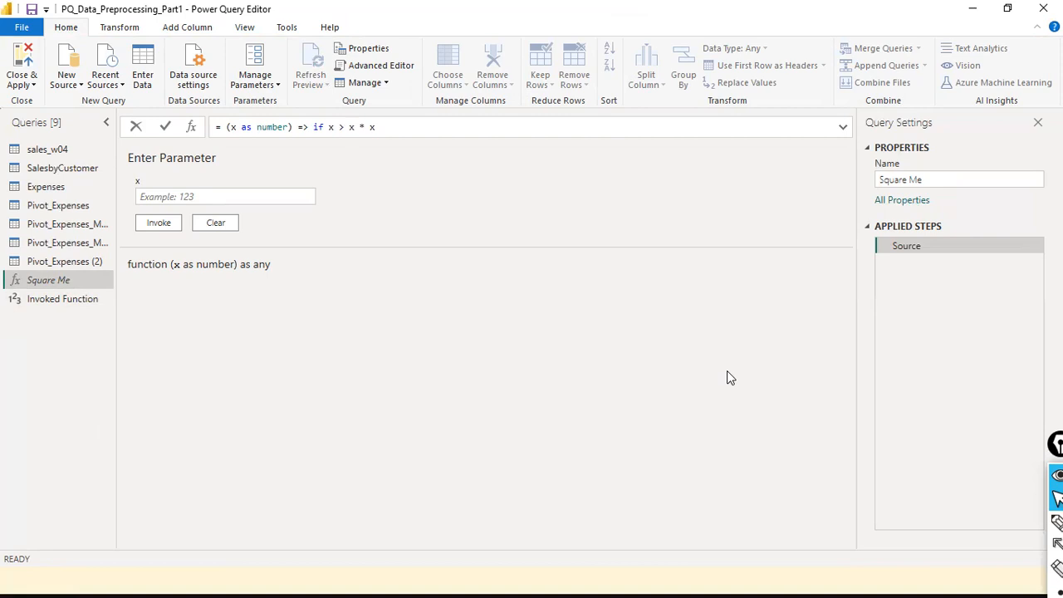
pyautogui.press('Right')
pyautogui.press('Right')
pyautogui.press('Right')
pyautogui.press('Right')
pyautogui.press('Right')
pyautogui.write('e')
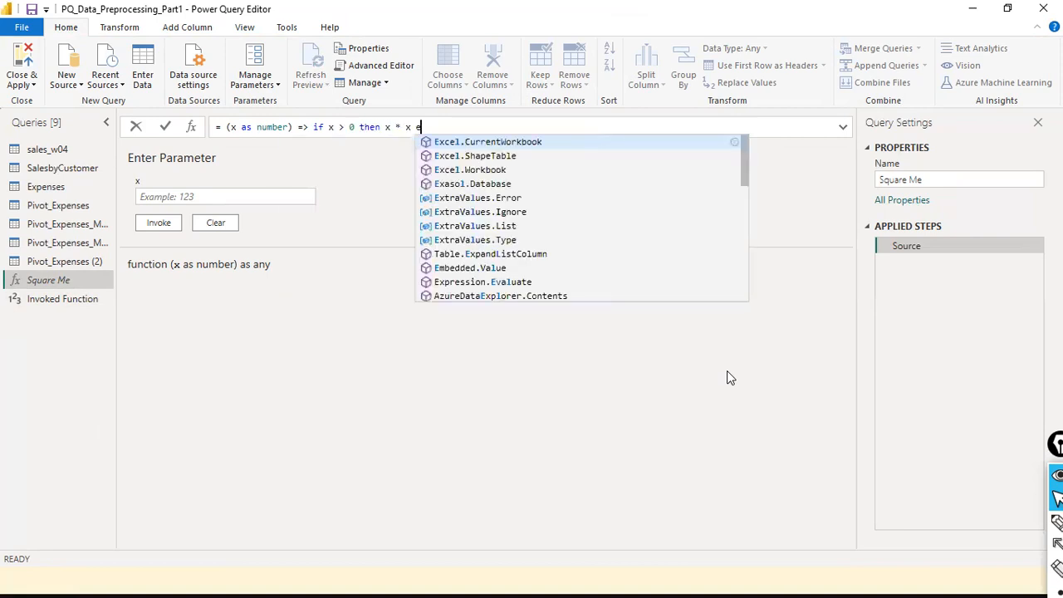
pyautogui.write('lse ""')
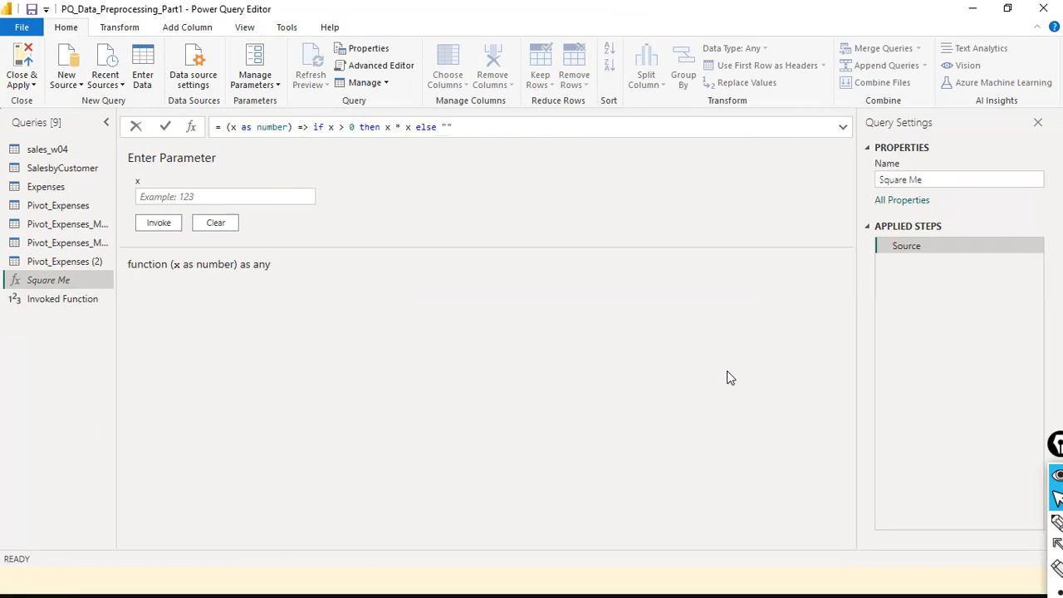
pyautogui.write('pass value')
pyautogui.hotkey('ctrl', 'a')
pyautogui.press('BackSpace')
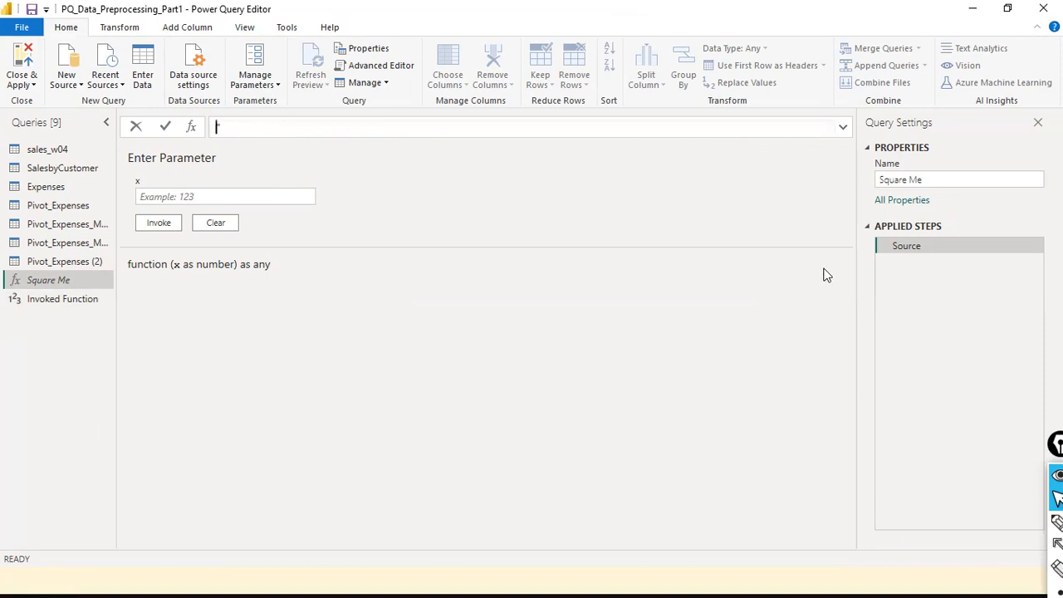
pyautogui.hotkey('ctrl', 'z')
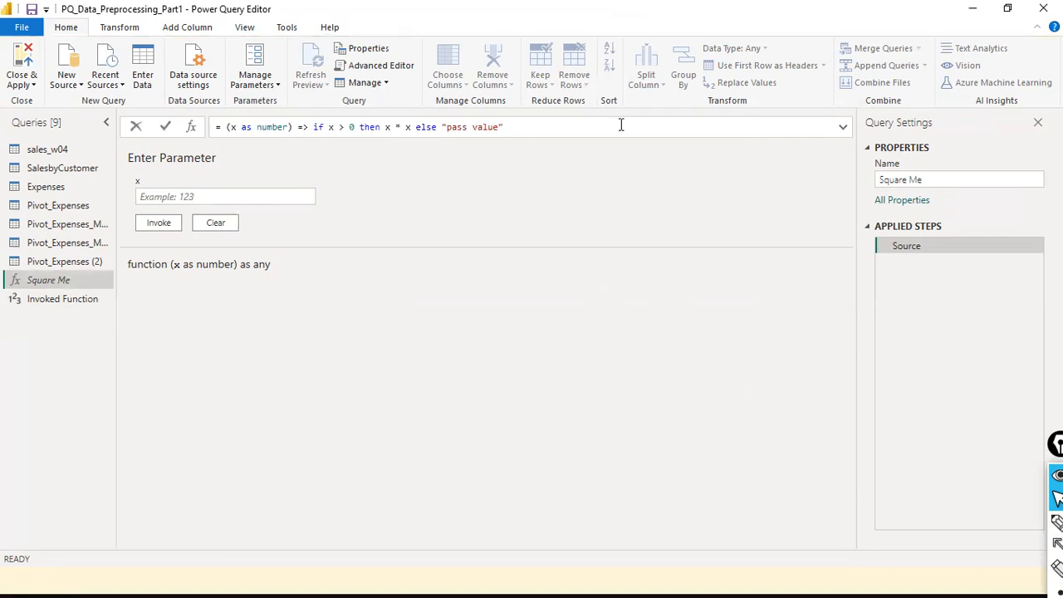
pyautogui.click(163, 124)
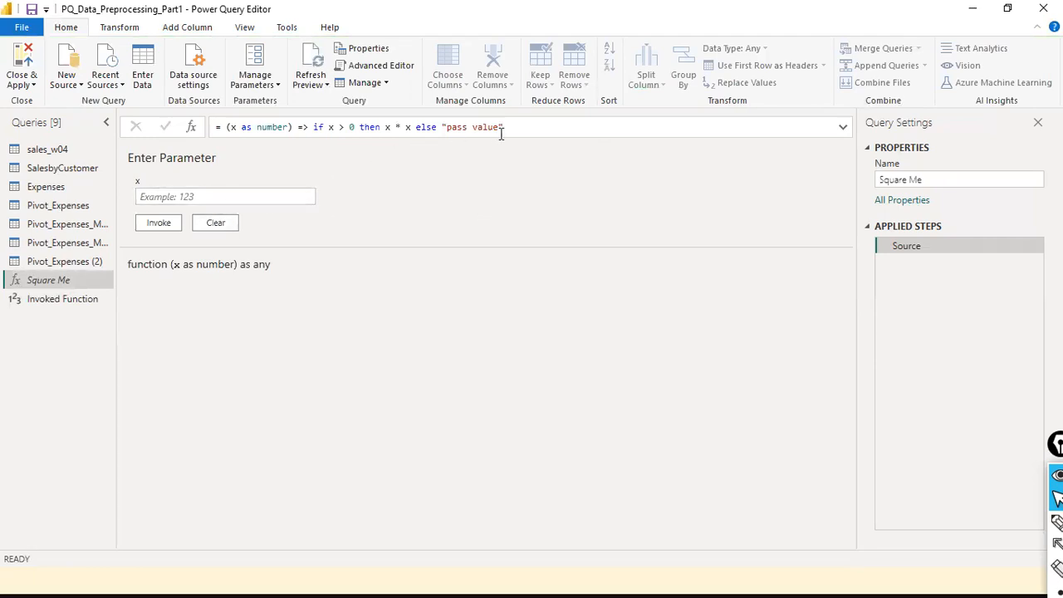
pyautogui.click(307, 199)
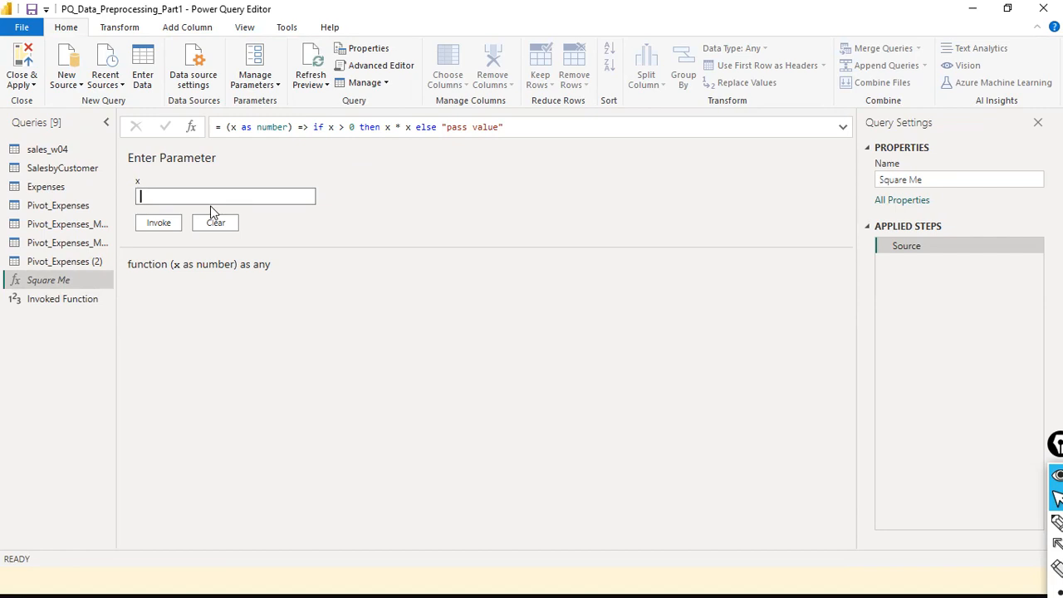
# - Invoke Square Me with -2, getting pass value in Invoked Function (2), then return to Square Me
pyautogui.write('-2')
pyautogui.click(141, 224)
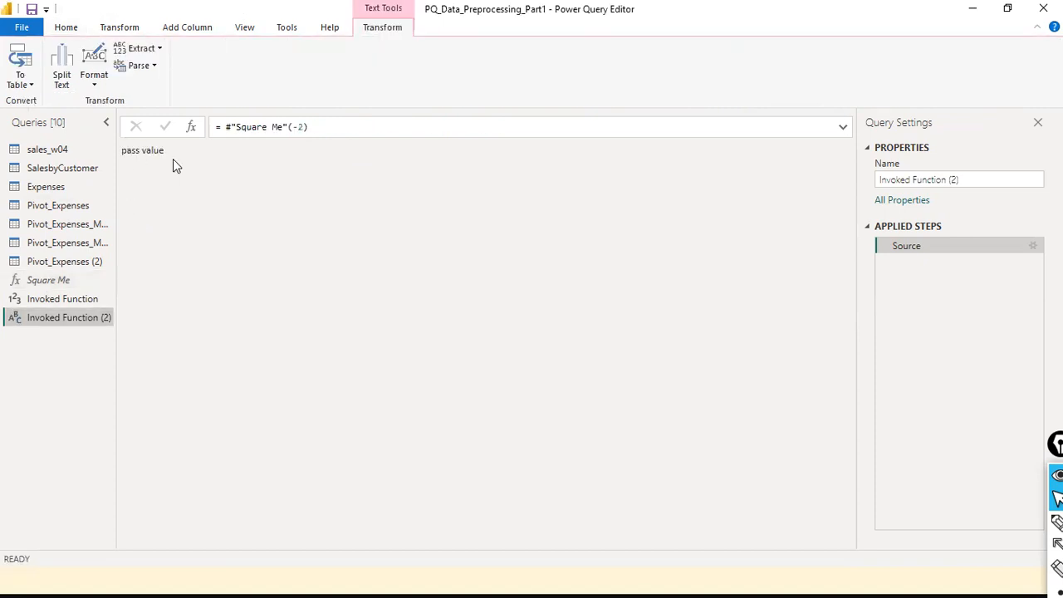
pyautogui.click(68, 300)
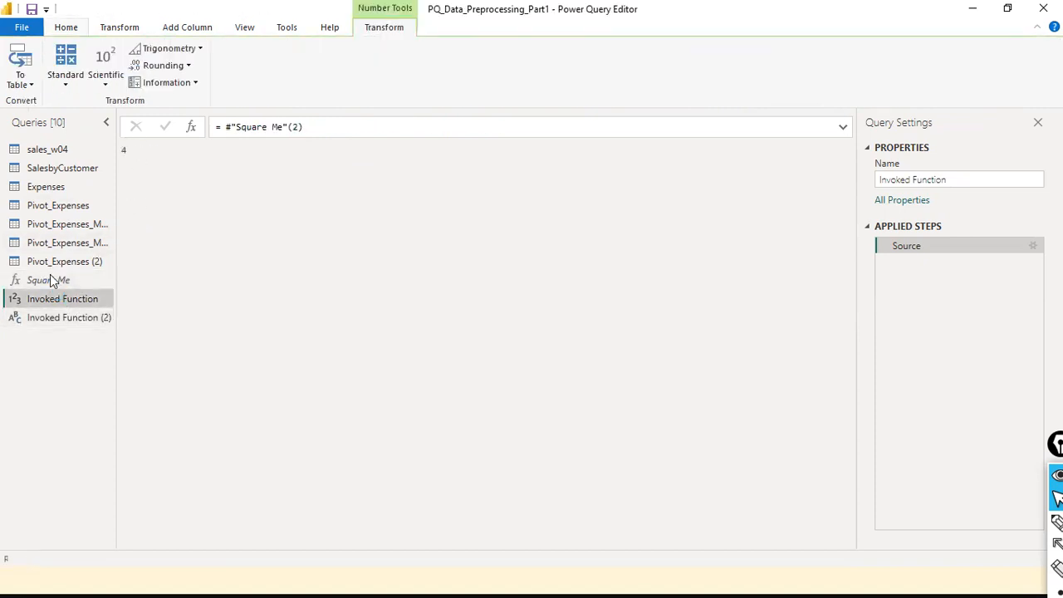
pyautogui.click(50, 280)
pyautogui.doubleClick(484, 127)
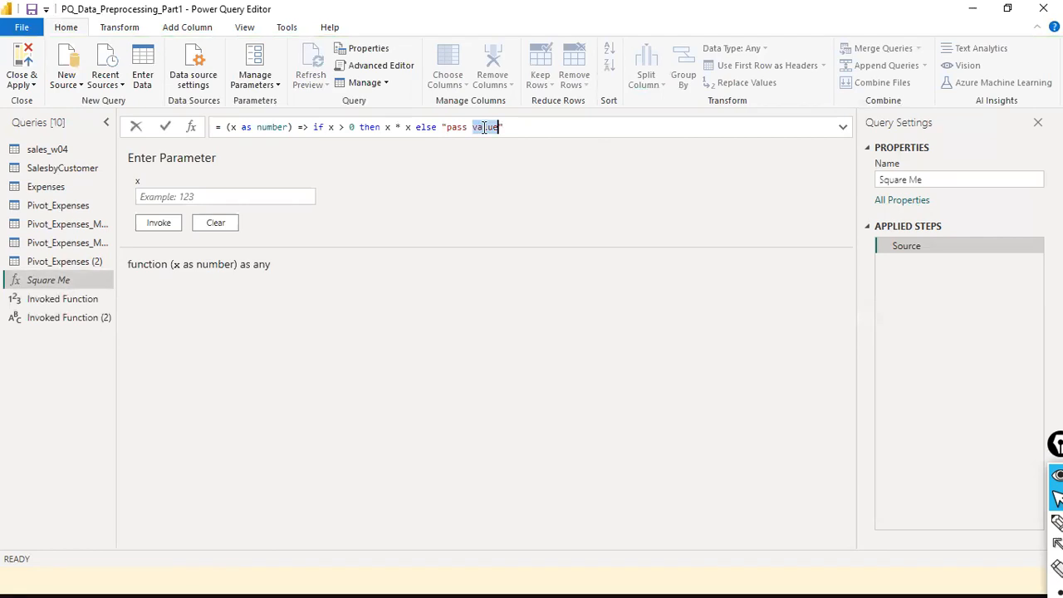
# - Replace the fallback text "pass value" with "enter +ve value" in Square Me's formula
pyautogui.hotkey('ctrl', 'Left')
pyautogui.hotkey('ctrl', 'Left')
pyautogui.hotkey('ctrl', 'shift', 'Right')
pyautogui.hotkey('ctrl', 'shift', 'Right')
pyautogui.write('neter')
pyautogui.press('BackSpace')
pyautogui.press('BackSpace')
pyautogui.press('BackSpace')
pyautogui.press('BackSpace')
pyautogui.press('BackSpace')
pyautogui.press('BackSpace')
pyautogui.write('enter +ve value')
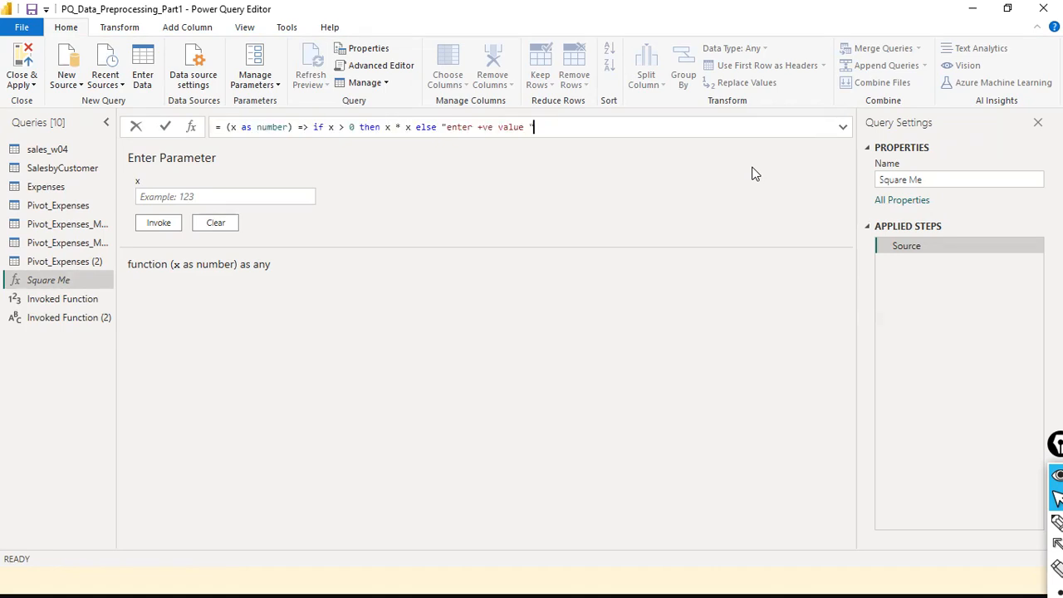
pyautogui.click(163, 129)
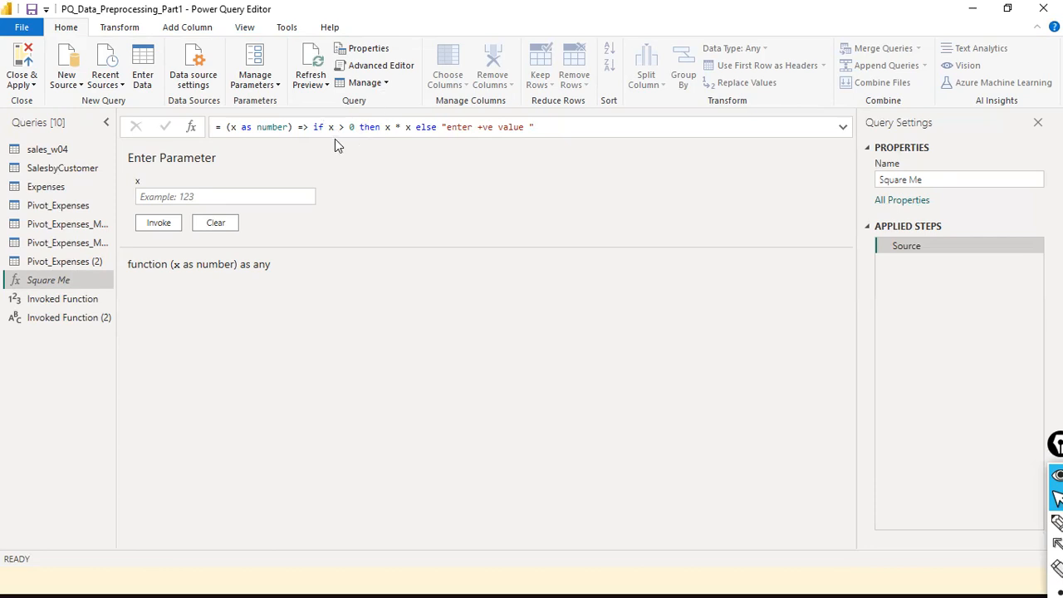
# - Invoke Square Me with 4 and then with -4, returning to the function after each
pyautogui.click(233, 198)
pyautogui.write('4')
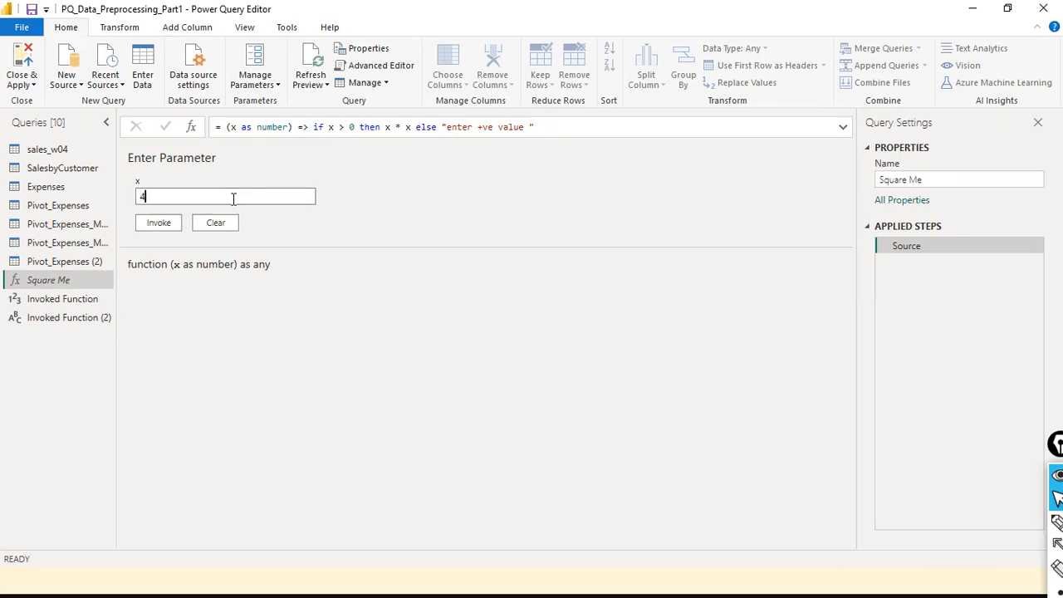
pyautogui.click(165, 226)
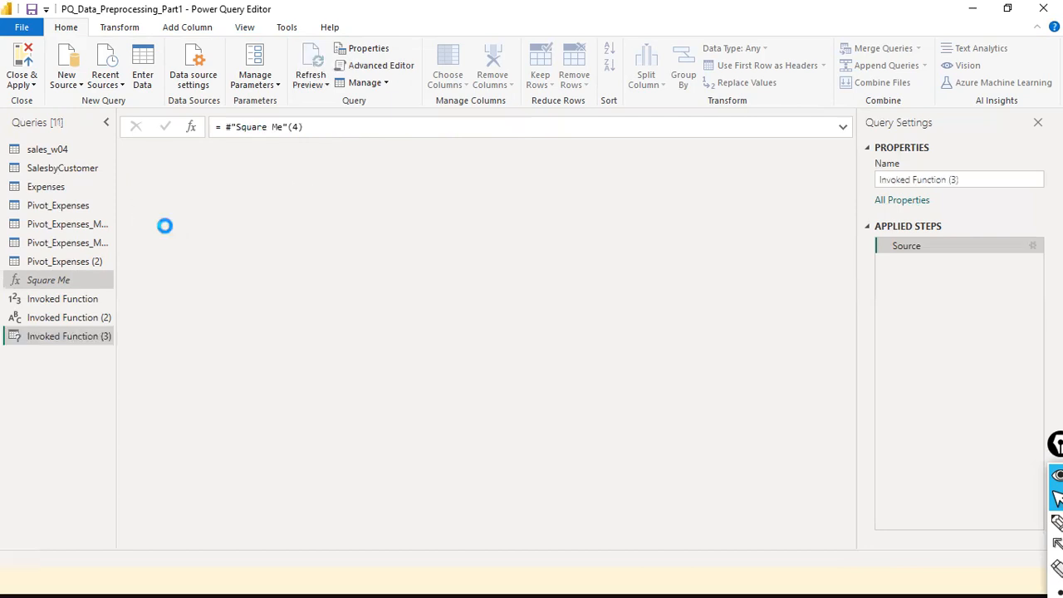
pyautogui.click(49, 278)
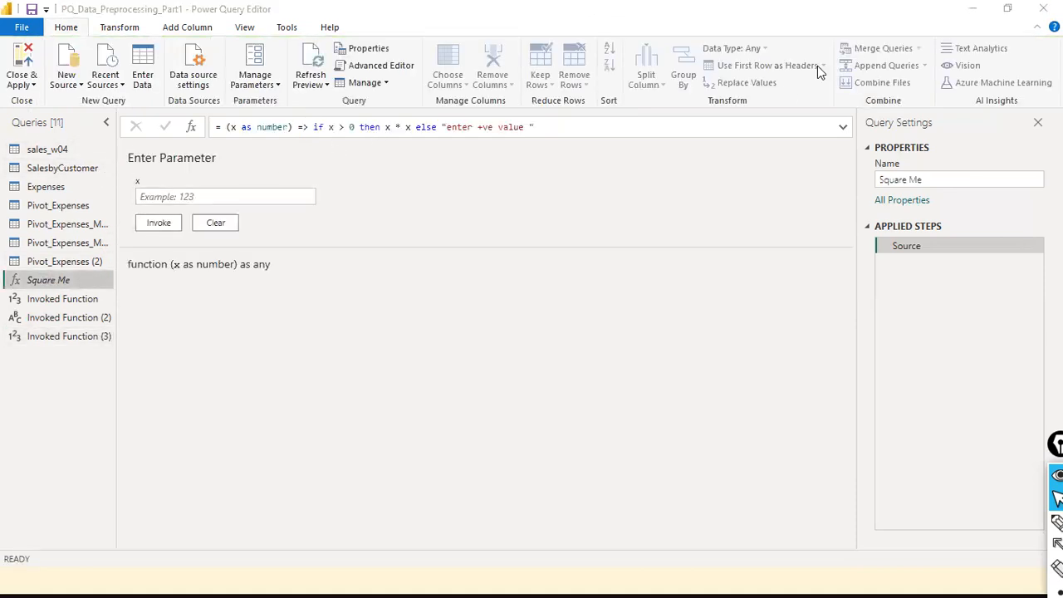
pyautogui.click(174, 197)
pyautogui.write('-4')
pyautogui.click(173, 223)
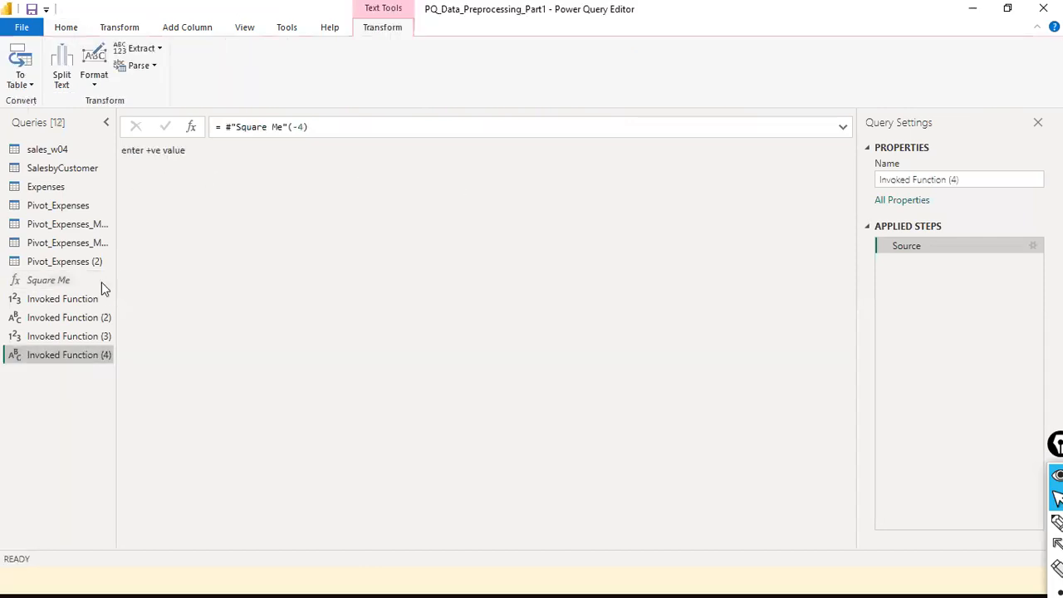
pyautogui.click(73, 280)
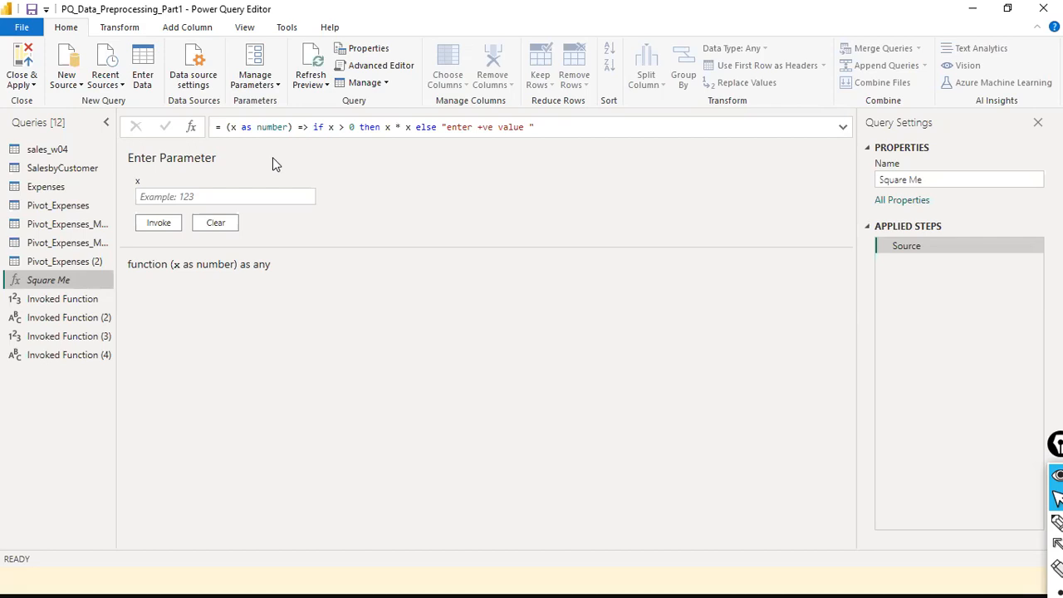
# - Add a new blank query, Query1, from the Queries pane's New Query menu
pyautogui.rightClick(48, 398)
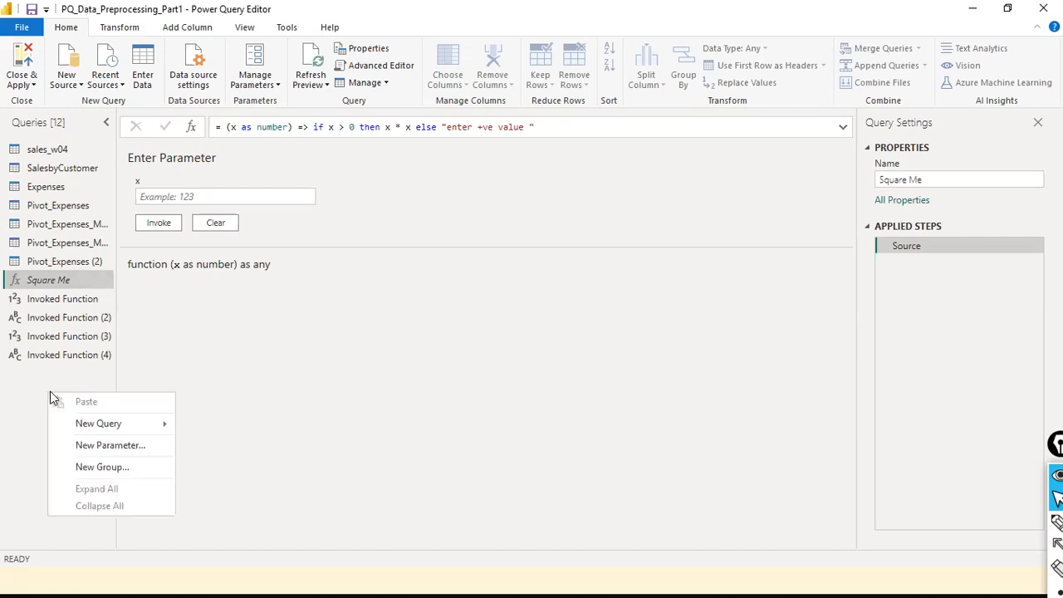
pyautogui.click(4, 417)
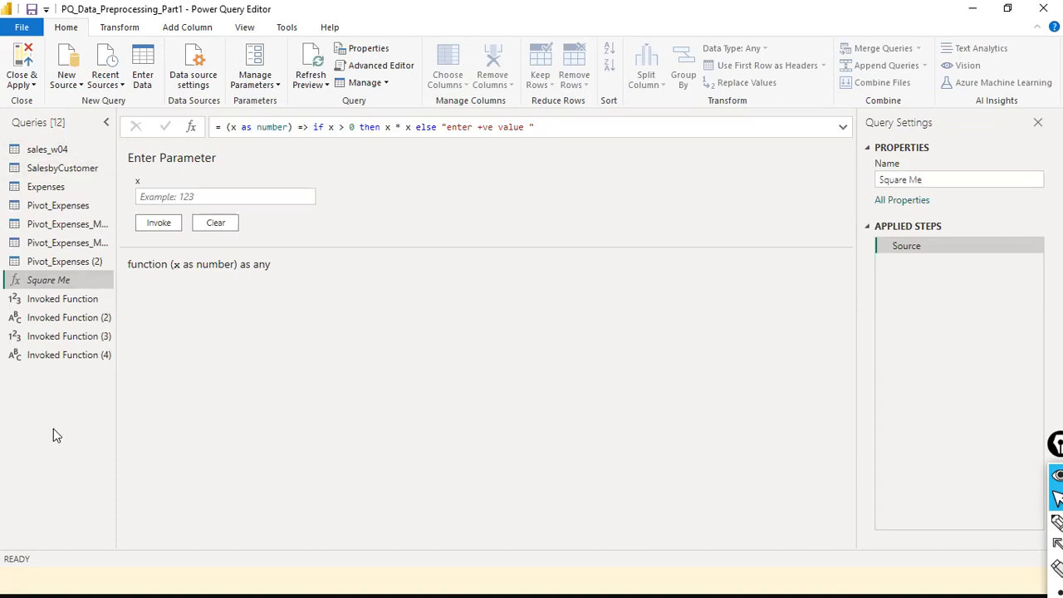
pyautogui.rightClick(66, 388)
pyautogui.moveTo(95, 423)
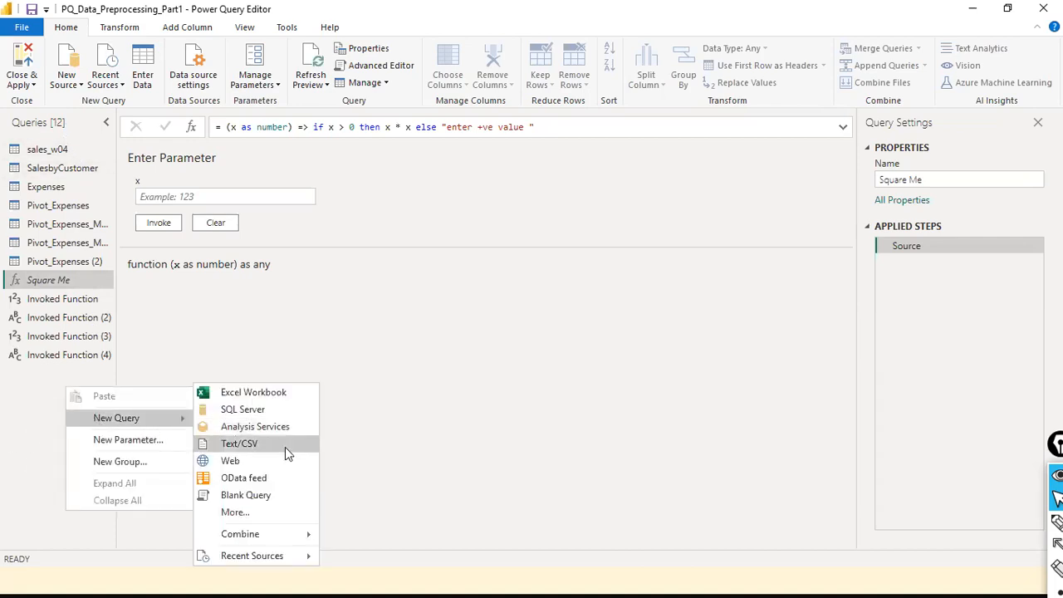
pyautogui.click(272, 499)
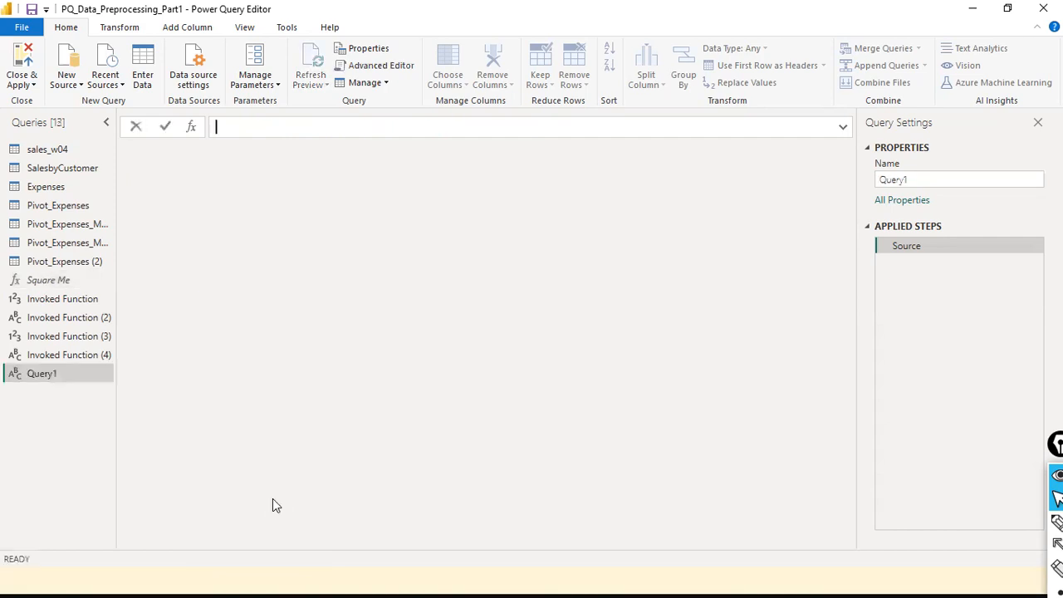
# - Write Query1's formula as (x1 as text) => Text.Upper(x1) using the autocomplete suggestion
pyautogui.write('= (x as text')
pyautogui.hotkey('ctrl', 'Left')
pyautogui.hotkey('ctrl', 'Left')
pyautogui.press('Left')
pyautogui.write('1')
pyautogui.press('End')
pyautogui.write('=> Te')
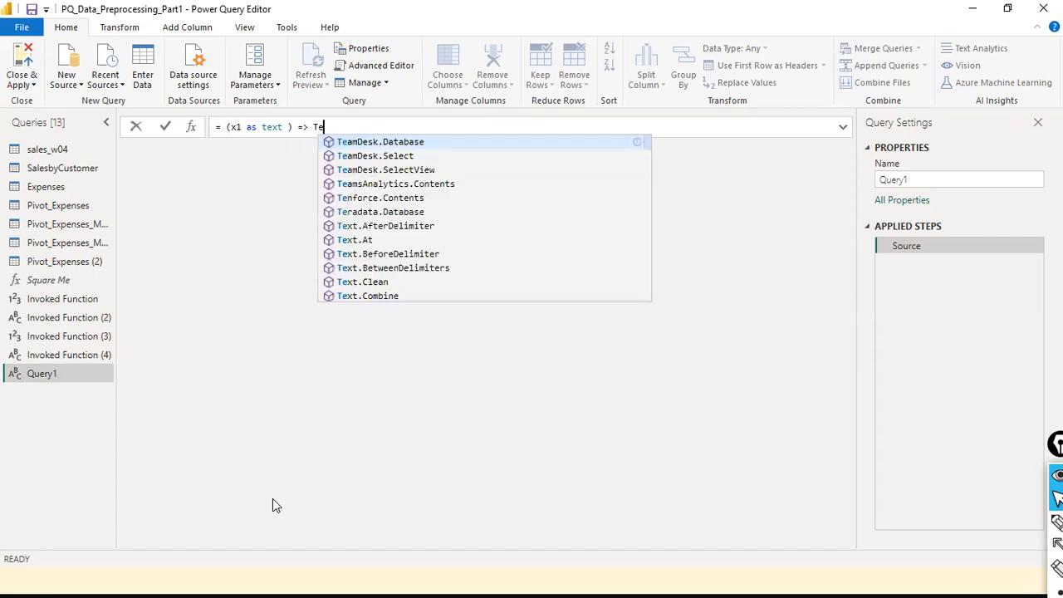
pyautogui.write('xt.')
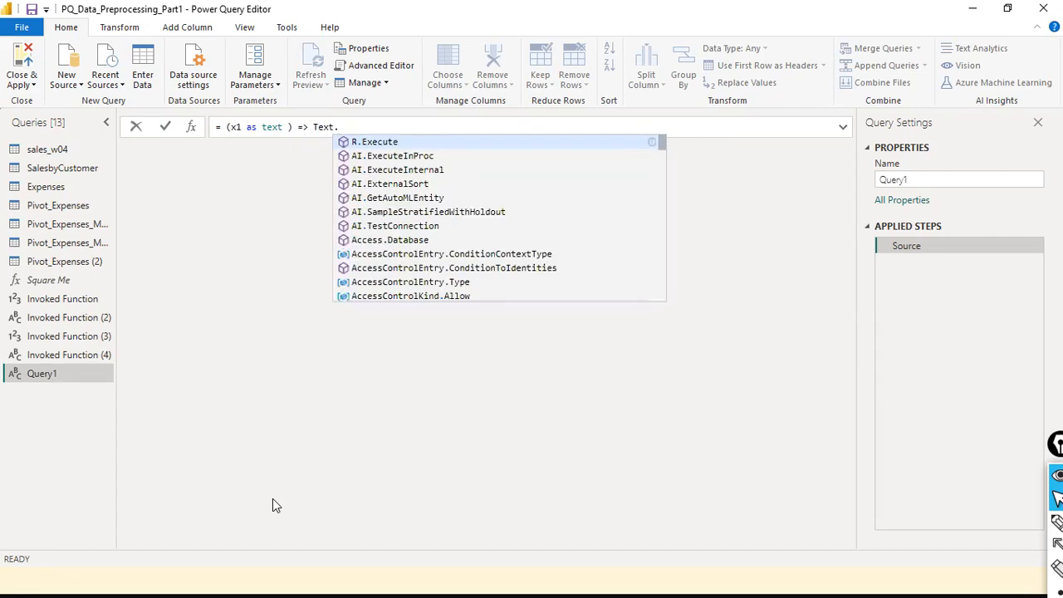
pyautogui.write('up')
pyautogui.press('Down')
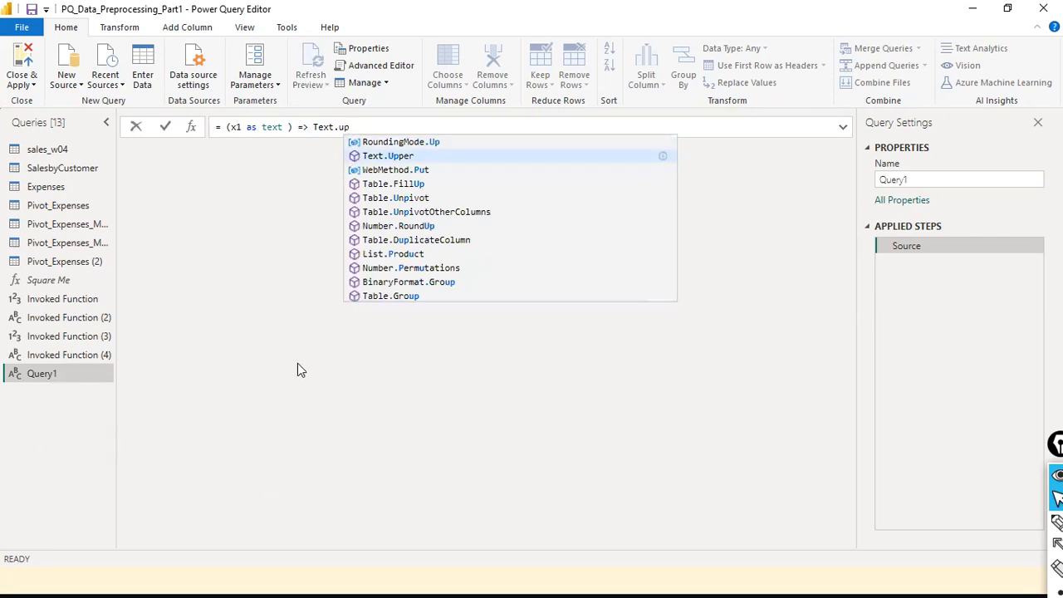
pyautogui.click(418, 158)
pyautogui.press('Return')
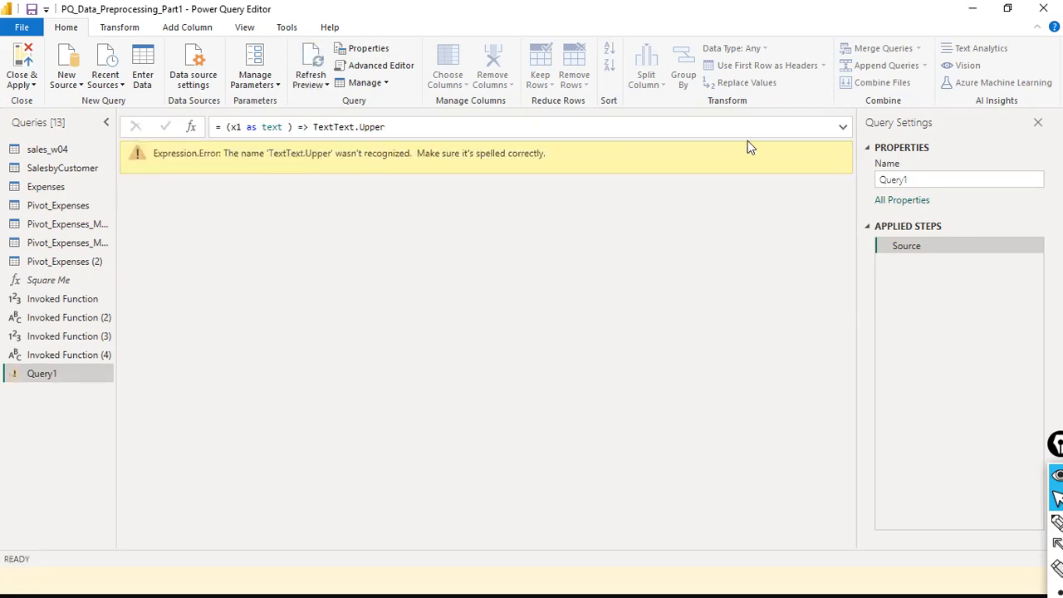
pyautogui.write('(x1')
pyautogui.click(453, 214)
# - Remove the duplicated Text prefix so the call reads Text.Upper(x1), and commit
pyautogui.click(343, 127)
pyautogui.press('Left')
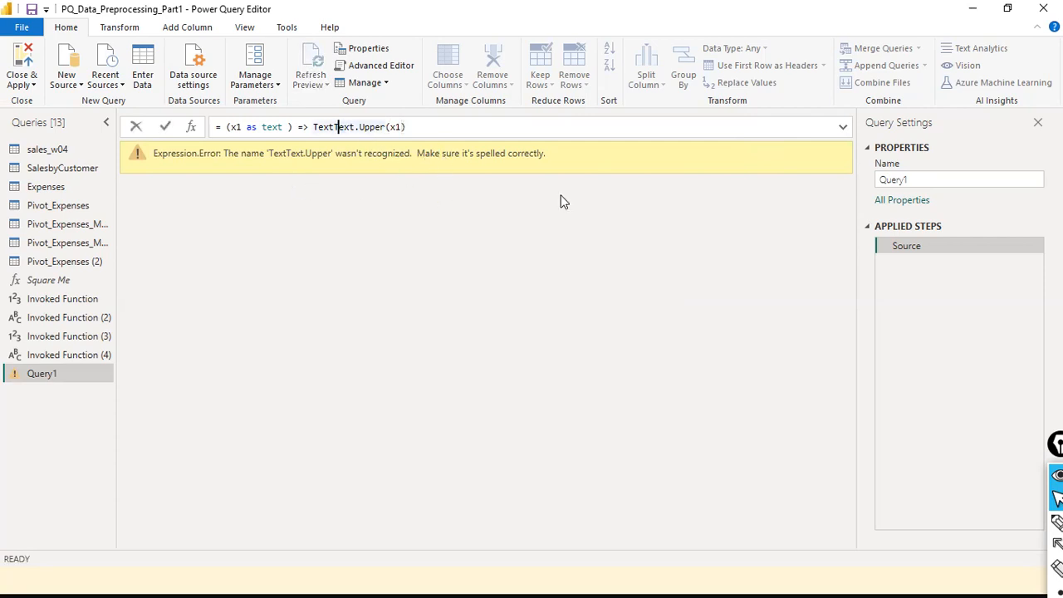
pyautogui.press('BackSpace')
pyautogui.press('BackSpace')
pyautogui.press('BackSpace')
pyautogui.press('BackSpace')
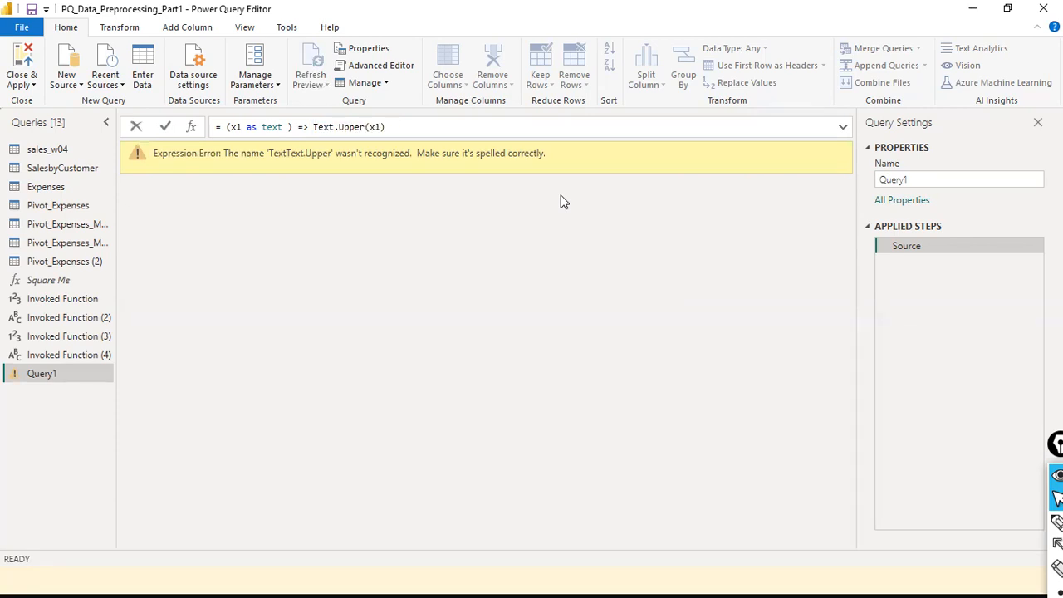
pyautogui.press('Return')
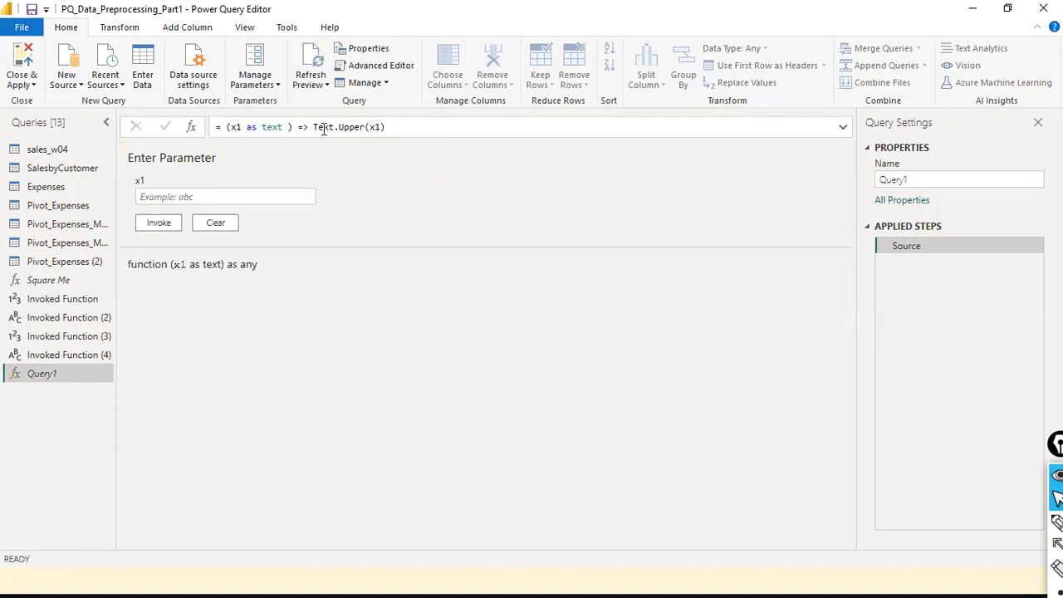
# - Invoke Query1 with abc, producing ABC in Invoked Function (5), then go back to Query1
pyautogui.doubleClick(349, 127)
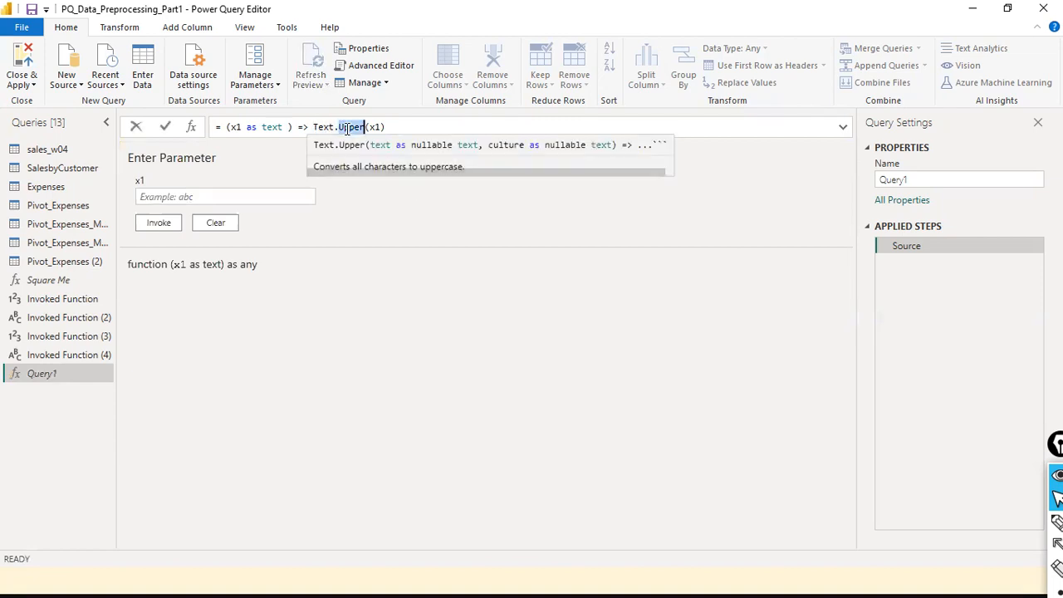
pyautogui.click(329, 126)
pyautogui.doubleClick(329, 126)
pyautogui.doubleClick(348, 129)
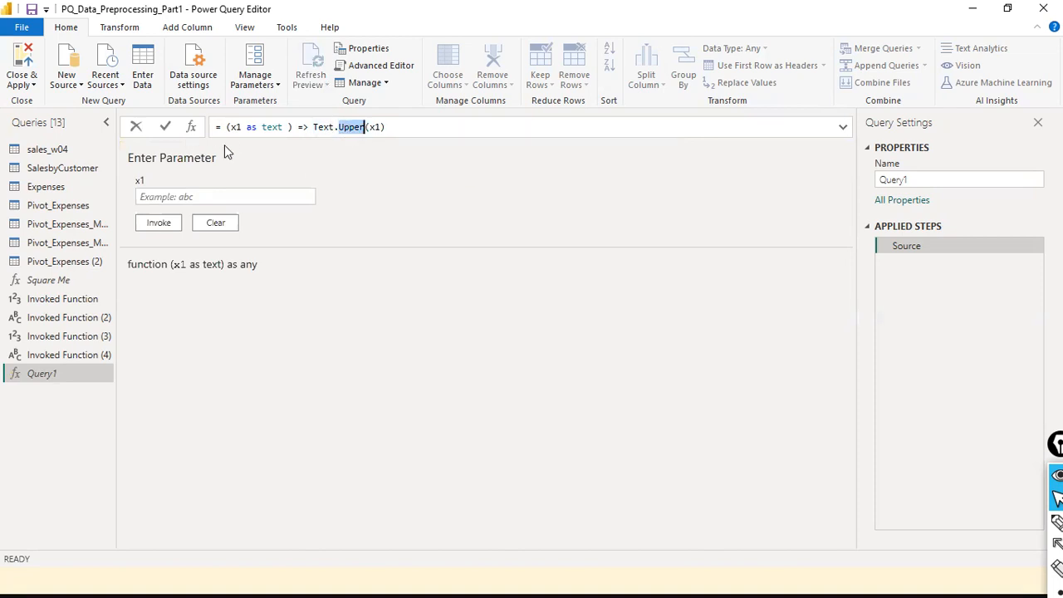
pyautogui.click(212, 198)
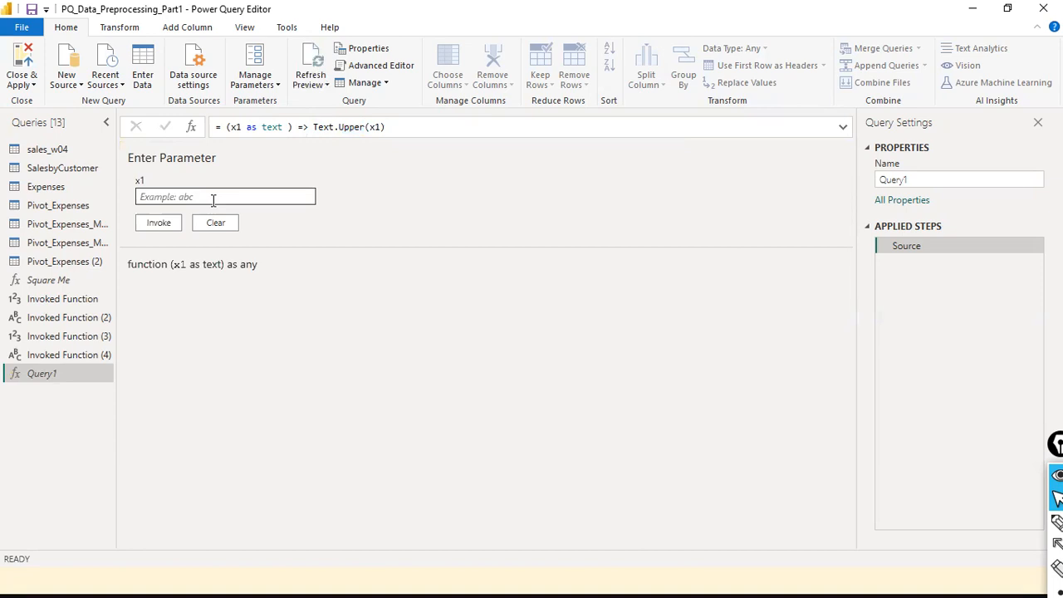
pyautogui.click(213, 201)
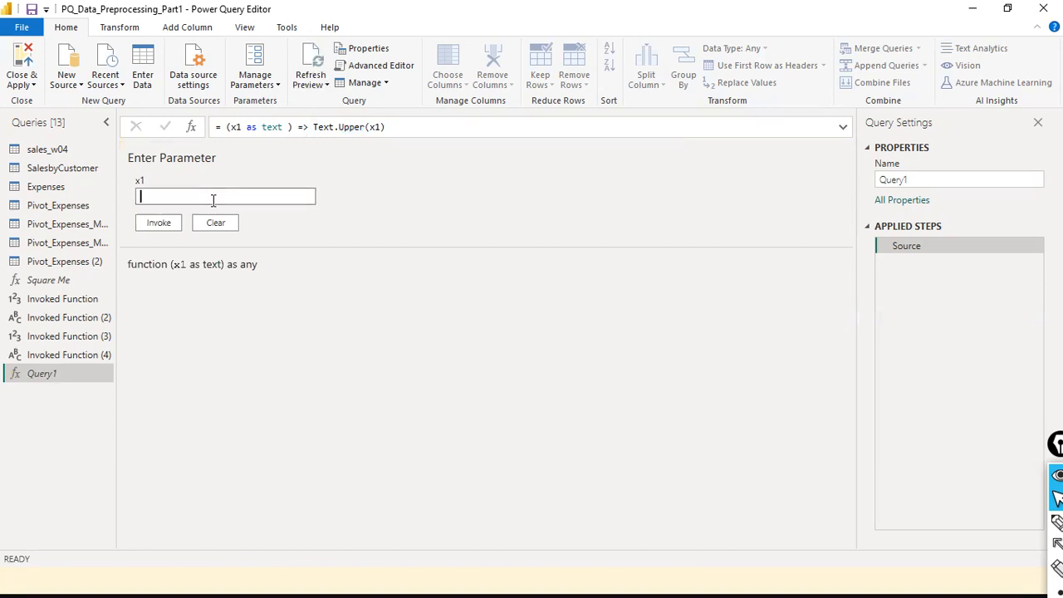
pyautogui.write('adfaskdfj')
pyautogui.hotkey('ctrl', 'a')
pyautogui.write('abc')
pyautogui.click(170, 224)
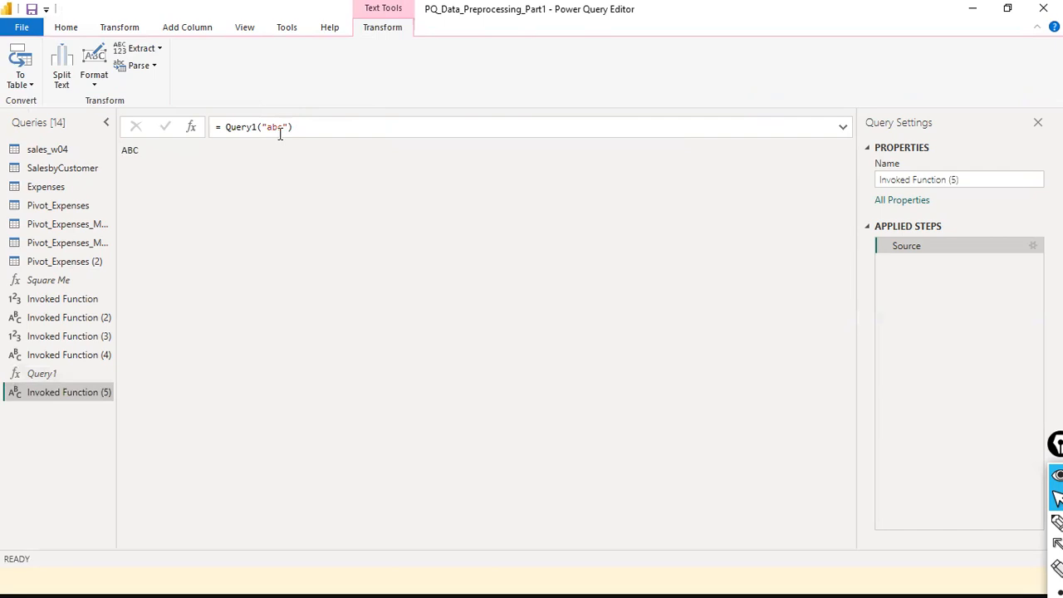
pyautogui.click(38, 373)
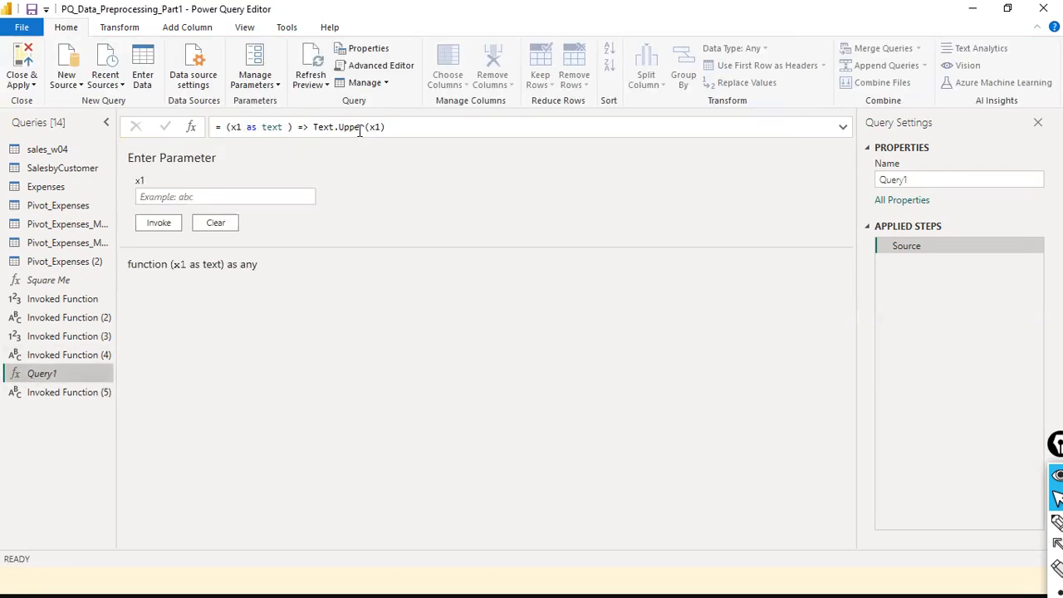
# - Invoke Query1 on a sample first name, giving it in capitals as Invoked Function (6)
pyautogui.click(225, 195)
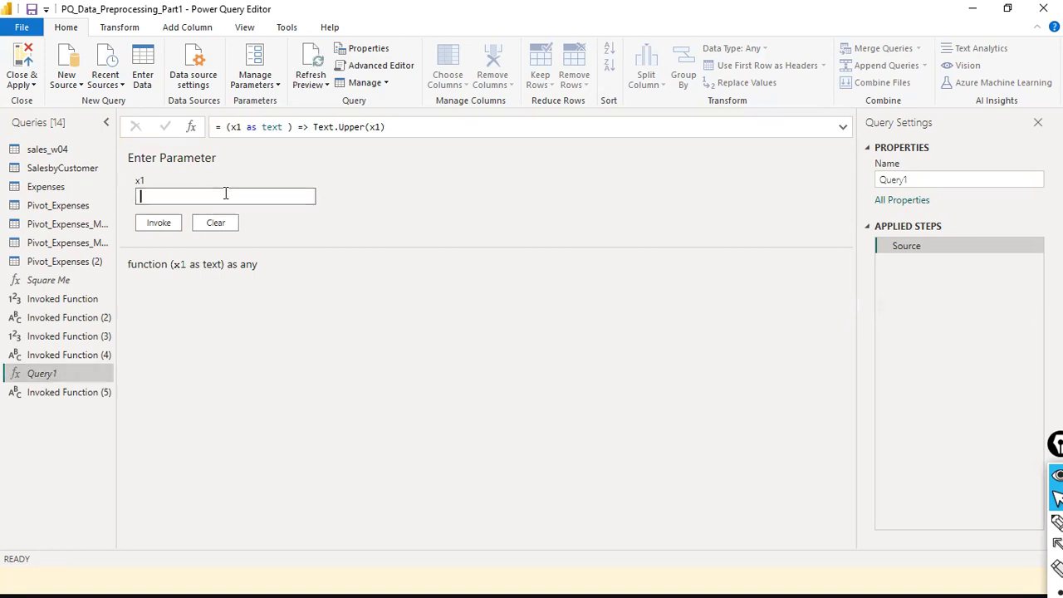
pyautogui.write('abc')
pyautogui.doubleClick(148, 197)
pyautogui.moveTo(146, 196); pyautogui.dragTo(239, 128)
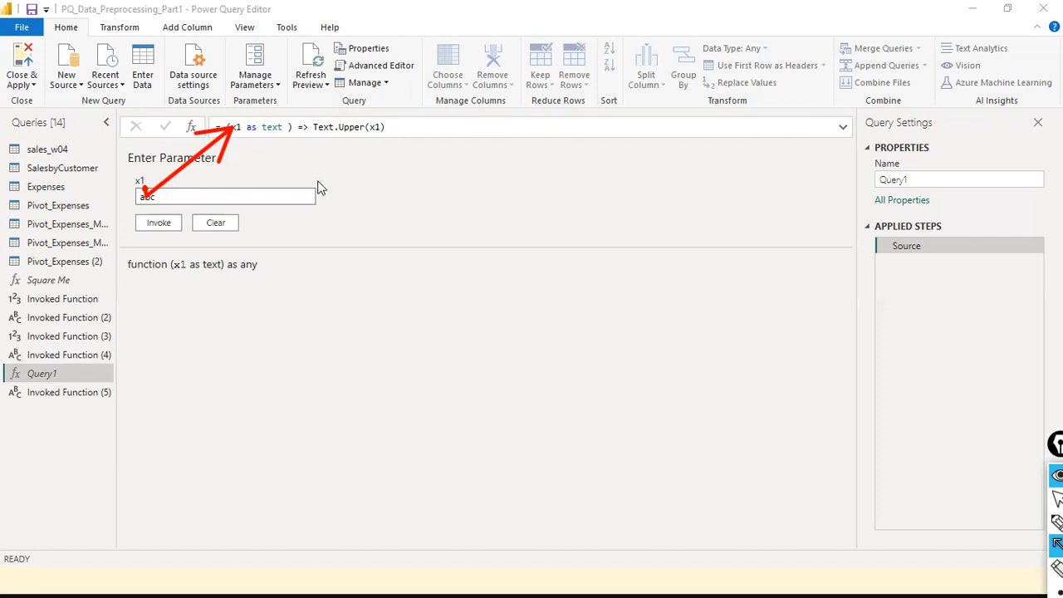
pyautogui.press('Escape')
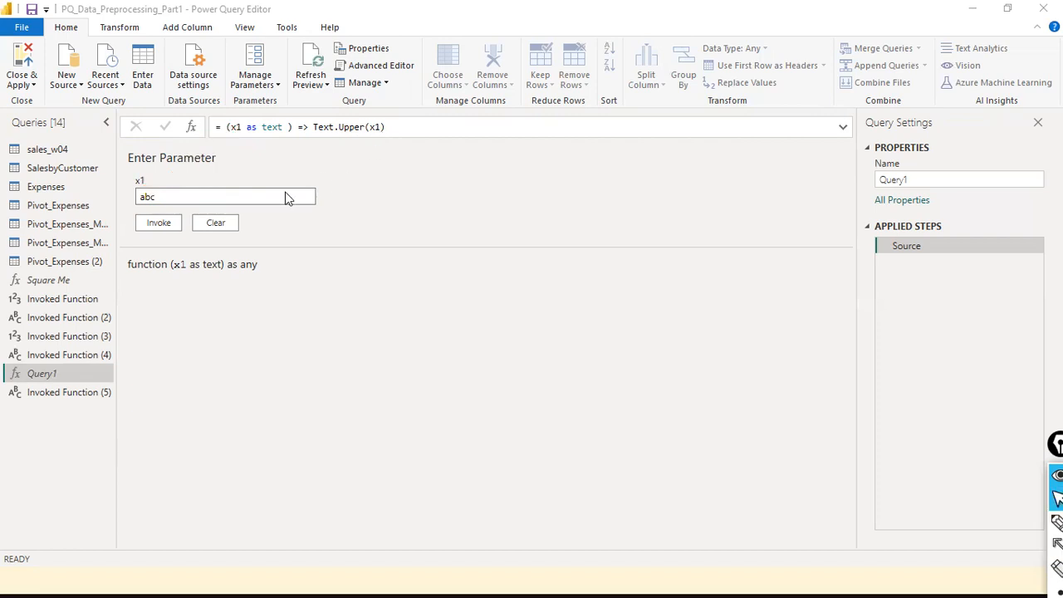
pyautogui.click(282, 195)
pyautogui.doubleClick(281, 195)
pyautogui.write('Ramesh')
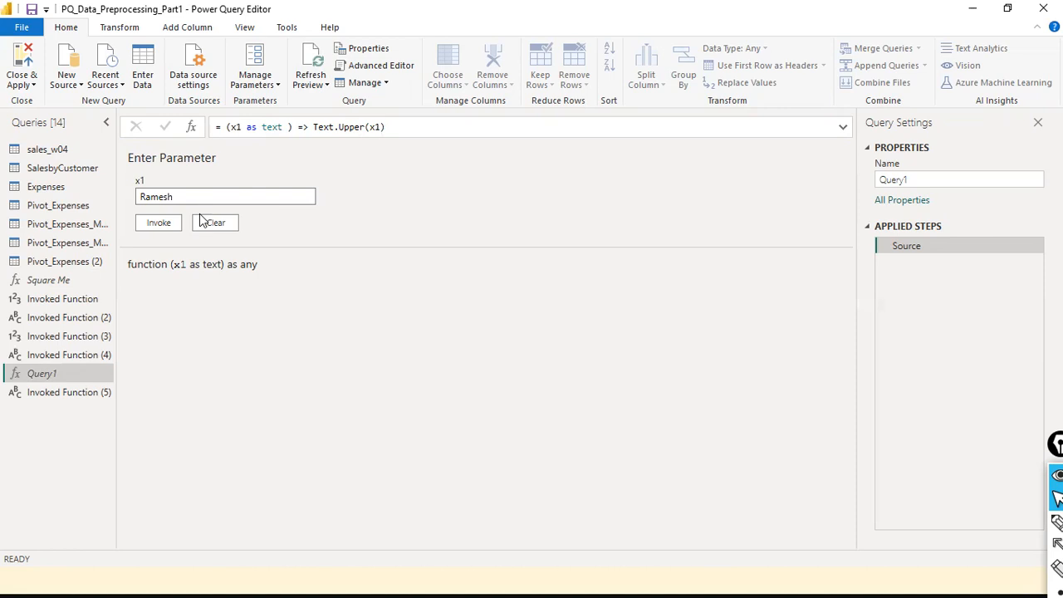
pyautogui.click(172, 228)
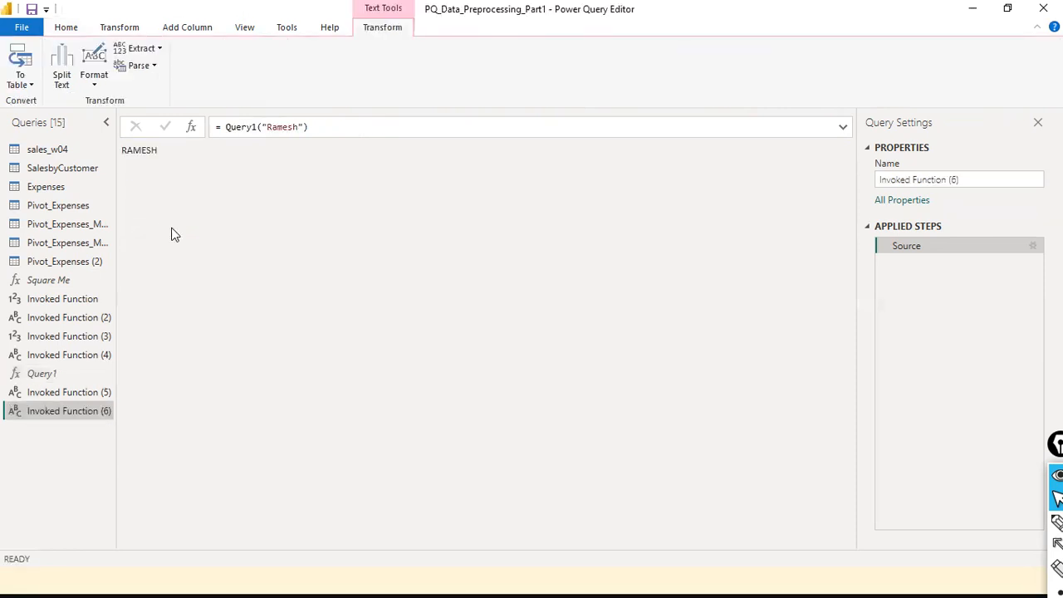
pyautogui.click(40, 376)
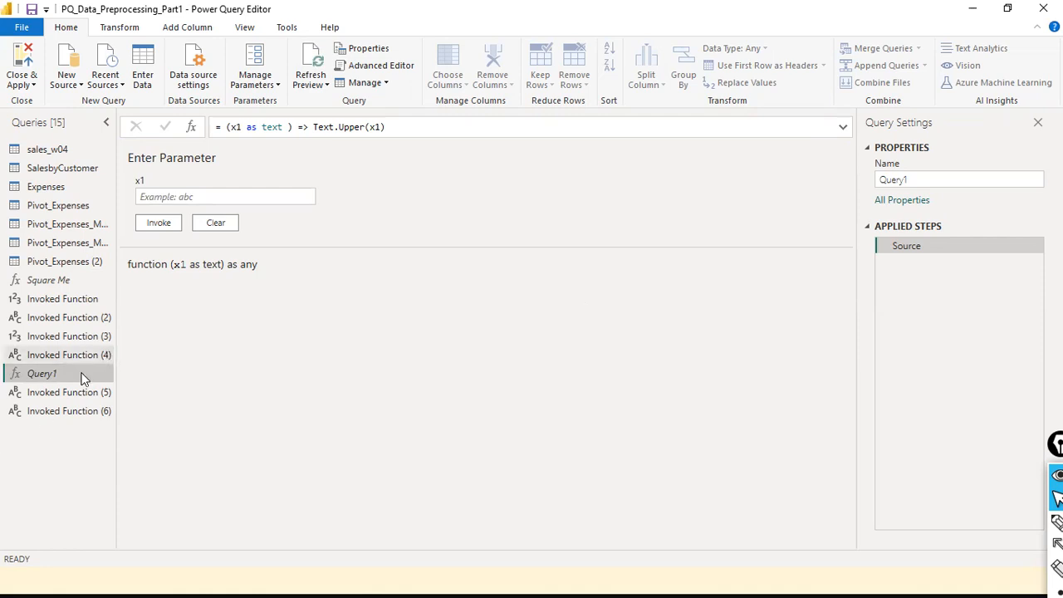
# - Rename Query1 to UpperCase from its context menu in the Queries pane
pyautogui.rightClick(54, 374)
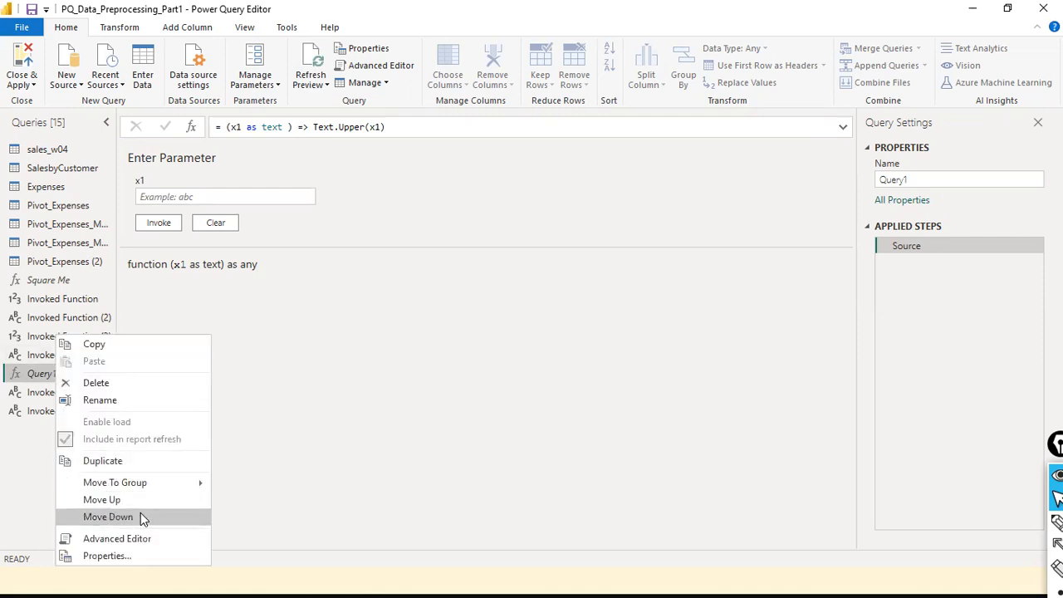
pyautogui.click(145, 406)
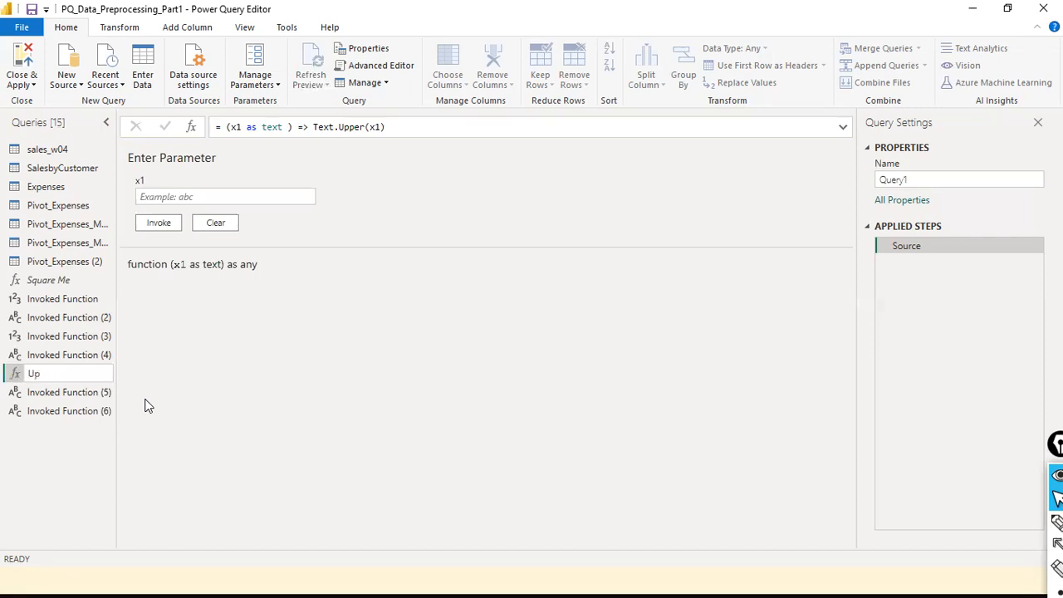
pyautogui.write('perCase')
pyautogui.press('Return')
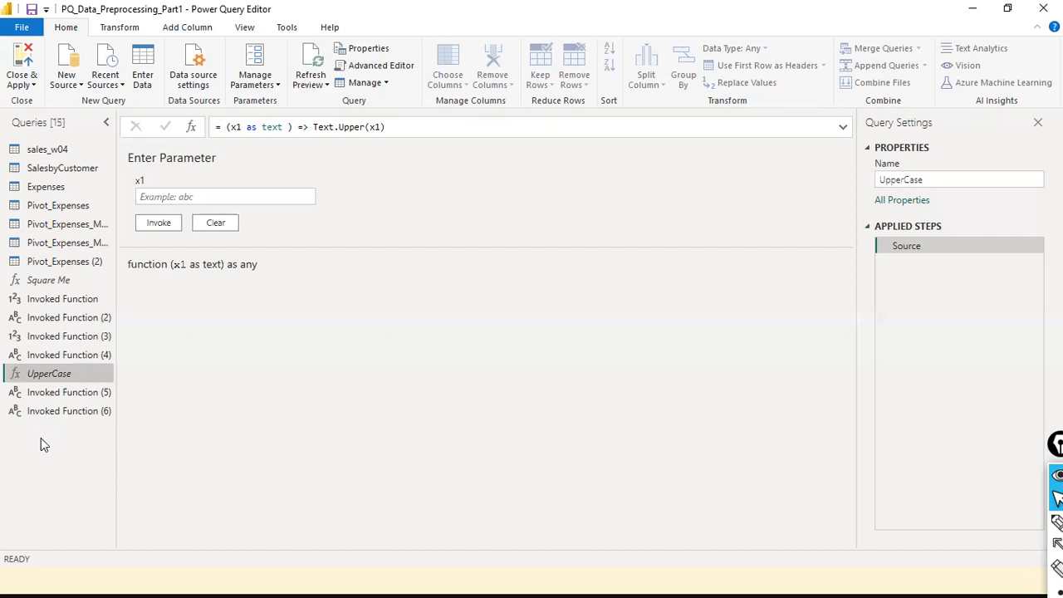
# - Create a new blank query and start the function with a (date as date) parameter
pyautogui.rightClick(37, 459)
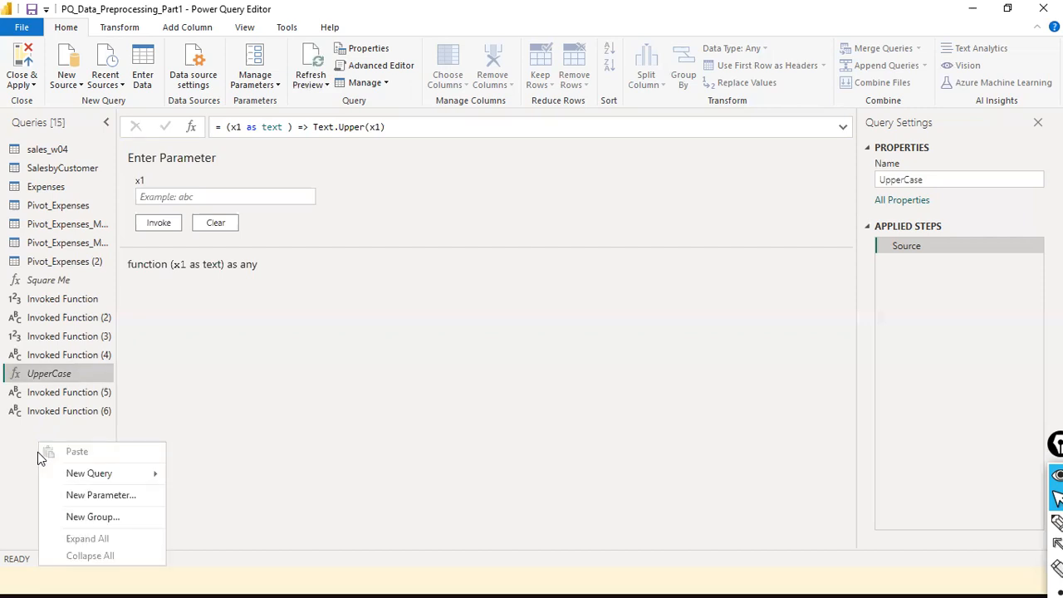
pyautogui.moveTo(89, 474)
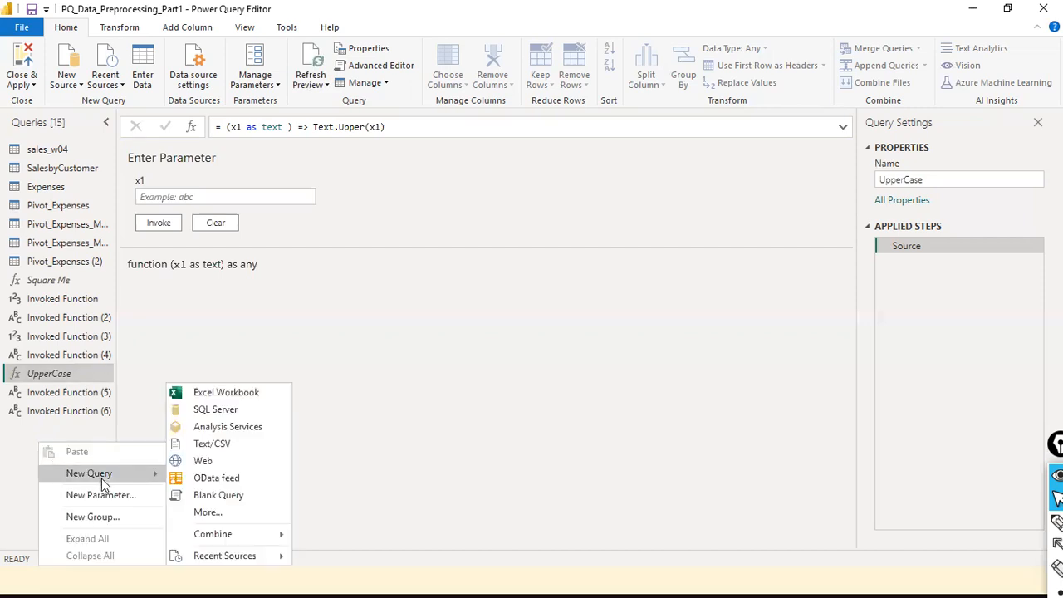
pyautogui.click(224, 496)
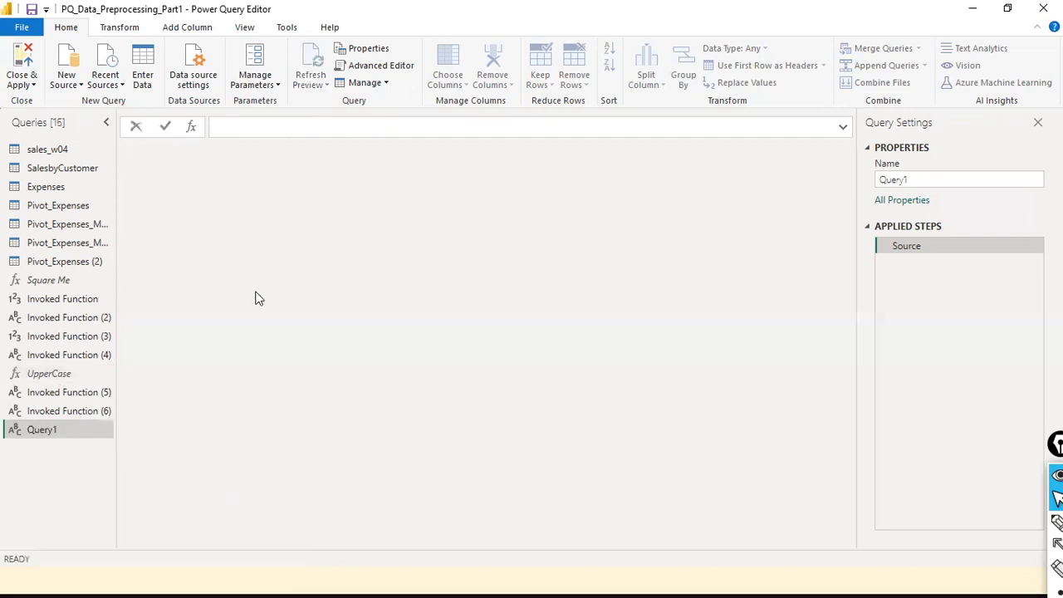
pyautogui.write('=')
pyautogui.write(' {')
pyautogui.write('date a')
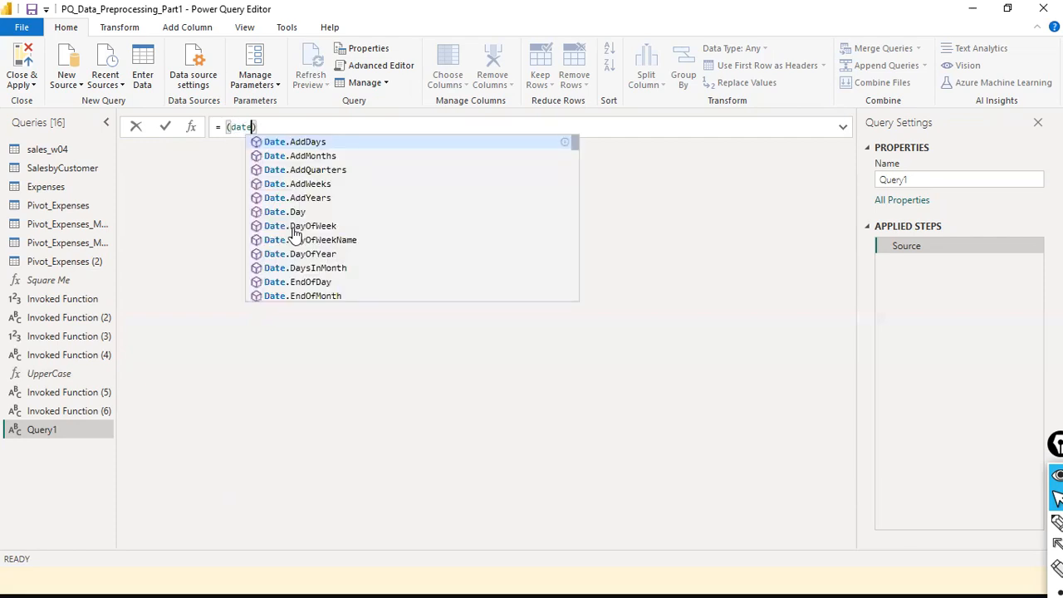
pyautogui.write('s ')
pyautogui.write('dte')
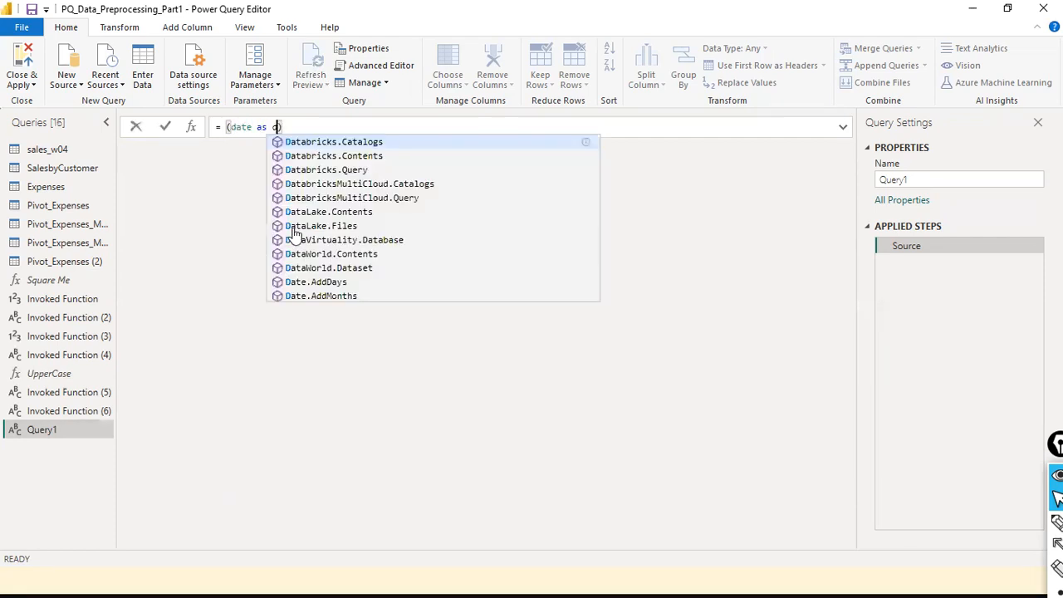
pyautogui.press('BackSpace')
pyautogui.press('BackSpace')
pyautogui.write('ate')
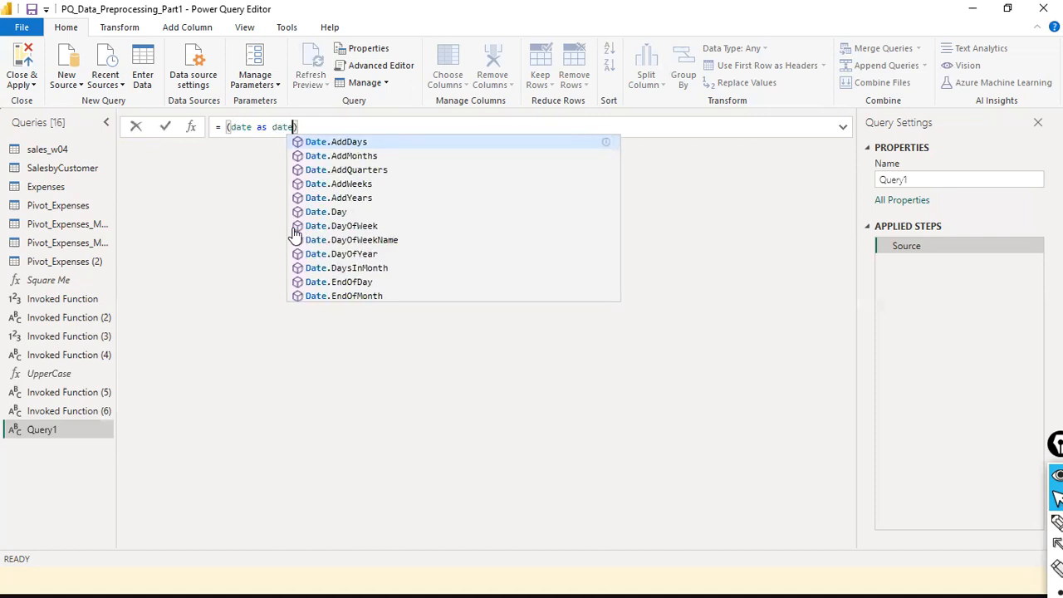
pyautogui.press('Right')
# - Complete the function body as Date.ToText(date, "yyyy-MM-dd") and commit the formula
pyautogui.write('=> ')
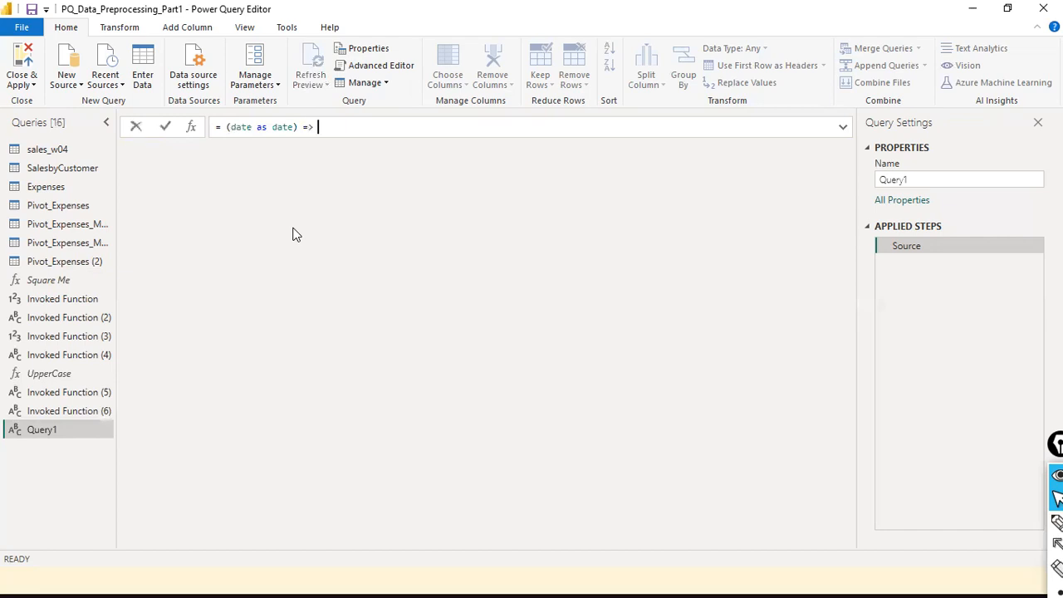
pyautogui.write('DAtetime.text')
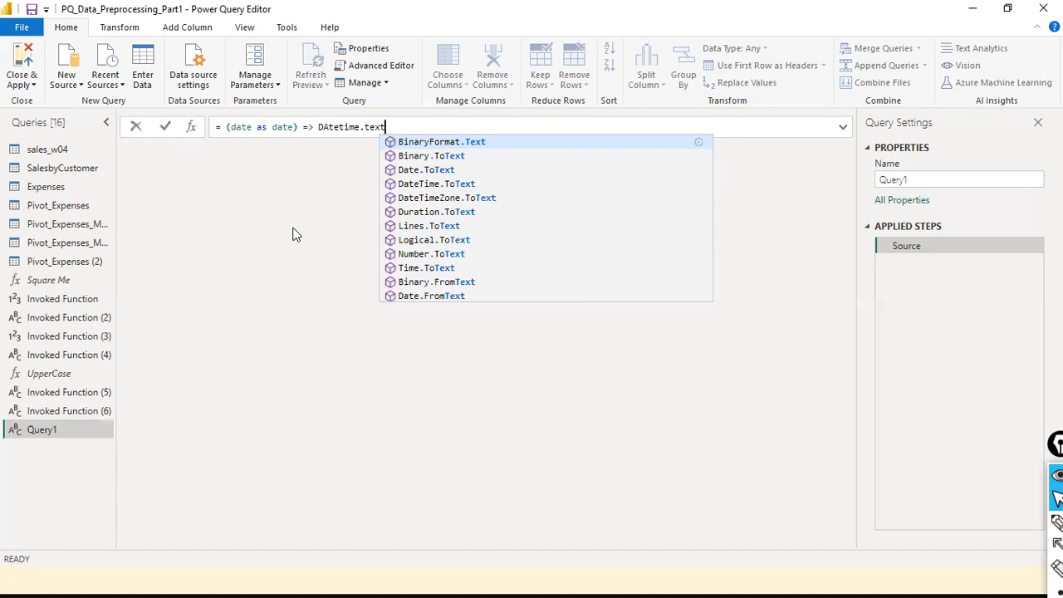
pyautogui.press('Down')
pyautogui.press('Down')
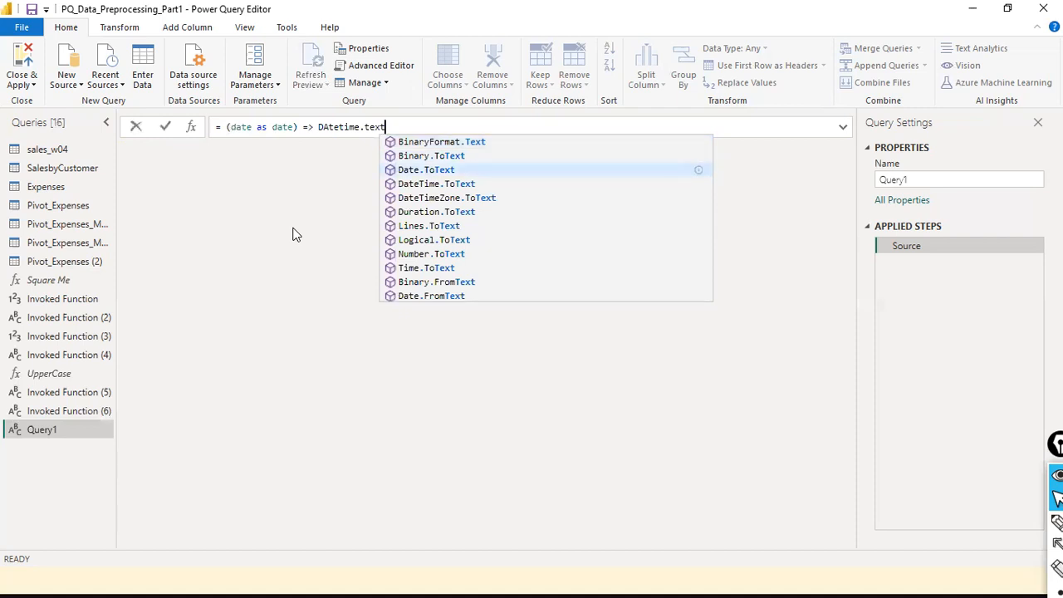
pyautogui.press('Tab')
pyautogui.press('Left')
pyautogui.press('Left')
pyautogui.press('Left')
pyautogui.press('Left')
pyautogui.press('Left')
pyautogui.press('Left')
pyautogui.press('Left')
pyautogui.press('Left')
pyautogui.press('Left')
pyautogui.press('Left')
pyautogui.press('Left')
pyautogui.press('Left')
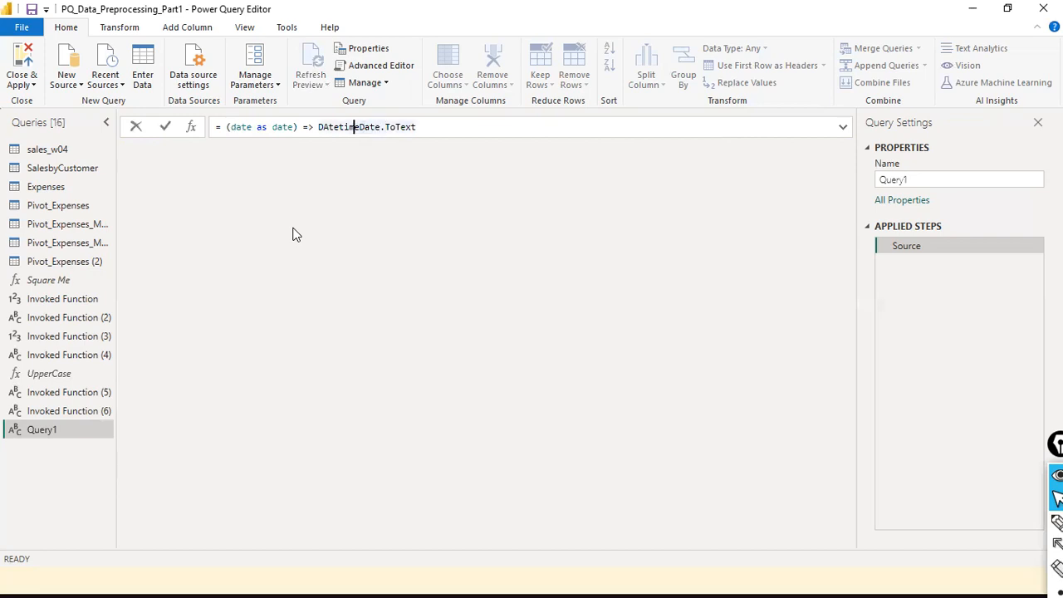
pyautogui.press('BackSpace')
pyautogui.press('BackSpace')
pyautogui.press('BackSpace')
pyautogui.press('BackSpace')
pyautogui.press('BackSpace')
pyautogui.press('BackSpace')
pyautogui.press('BackSpace')
pyautogui.press('BackSpace')
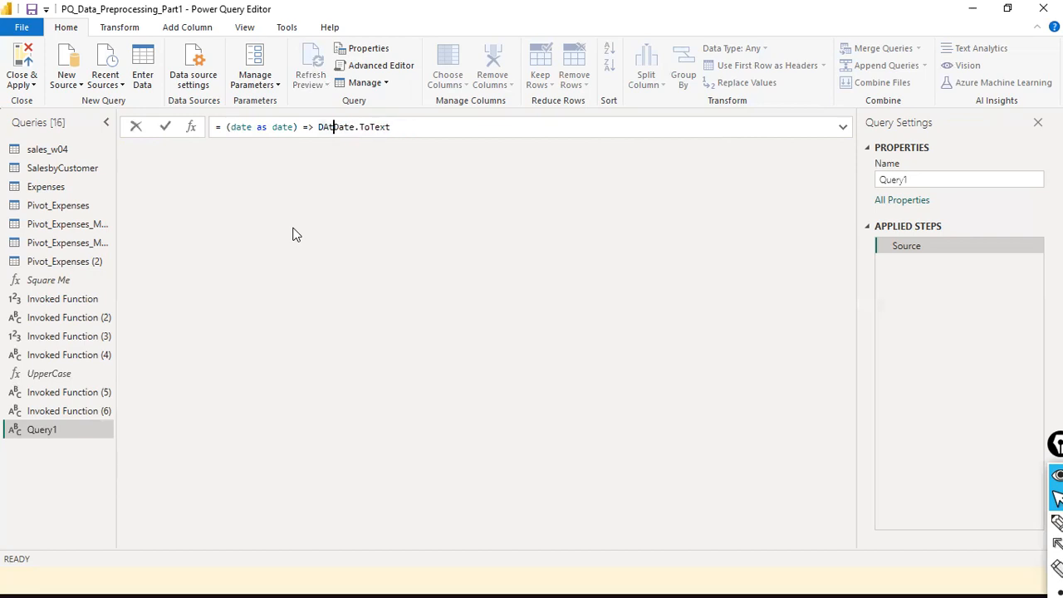
pyautogui.press('Home')
pyautogui.press('End')
pyautogui.write('(date, ')
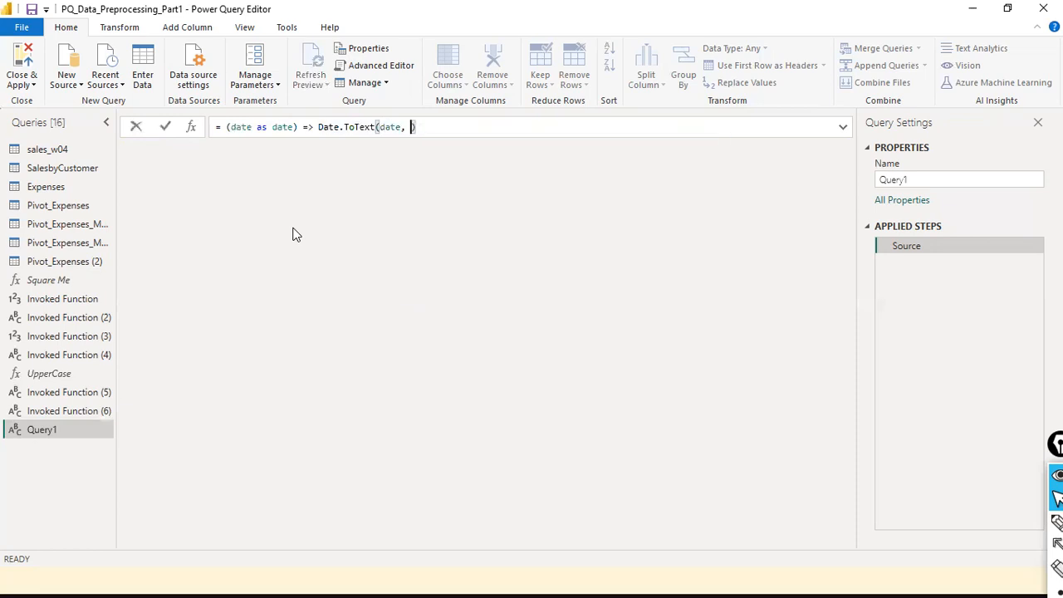
pyautogui.write('"yyyy-MM-dd')
pyautogui.press('End')
pyautogui.click(165, 127)
# - Invoke Query1 with the date 21-03-2012, producing Invoked Function (7) returning 2012-03-21
pyautogui.click(228, 198)
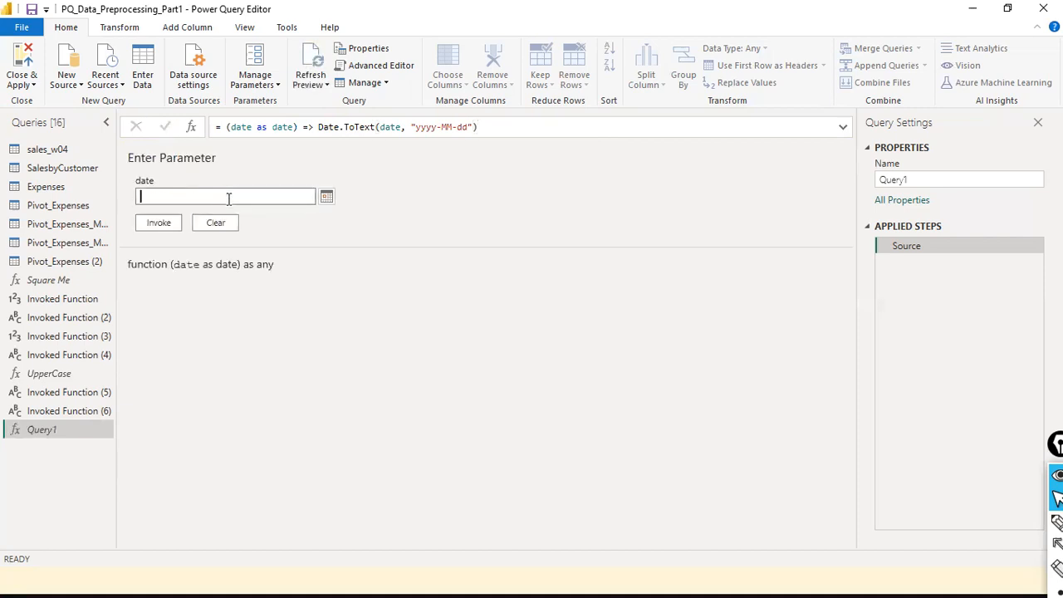
pyautogui.click(263, 321)
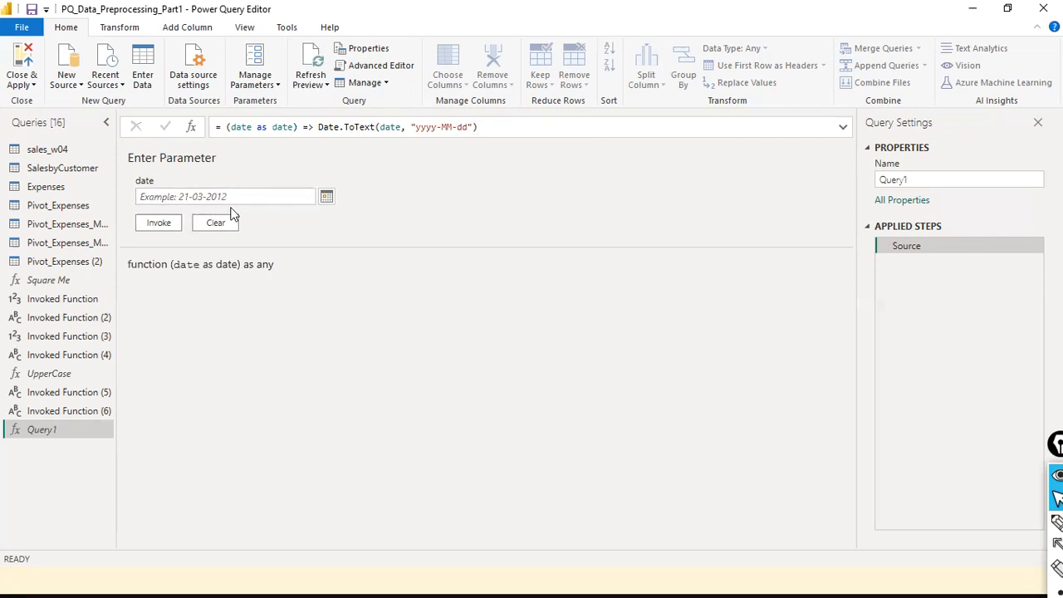
pyautogui.click(200, 197)
pyautogui.write('21-03')
pyautogui.write('-1')
pyautogui.write('012')
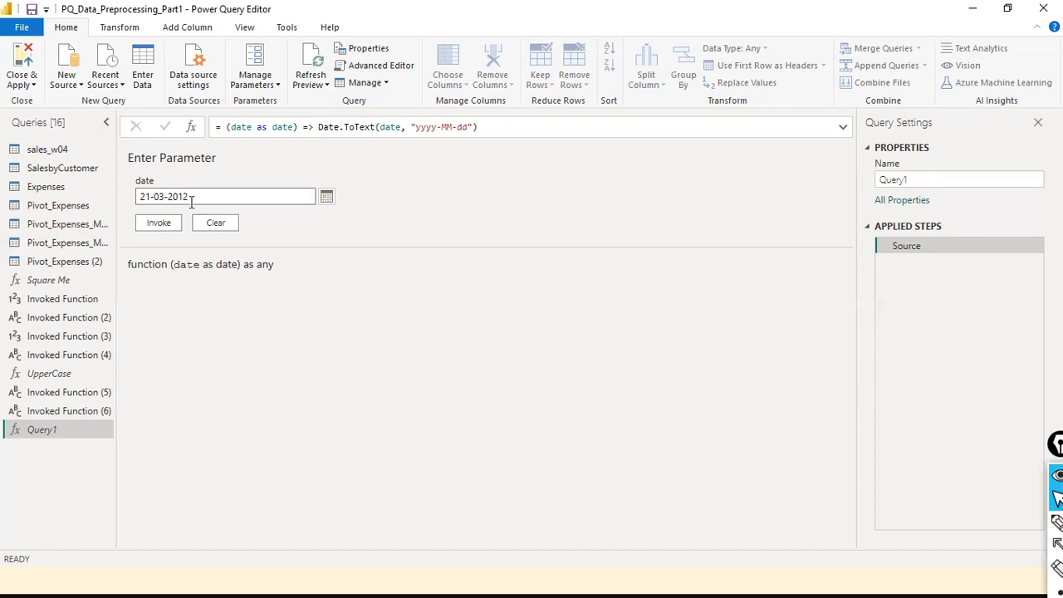
pyautogui.click(158, 230)
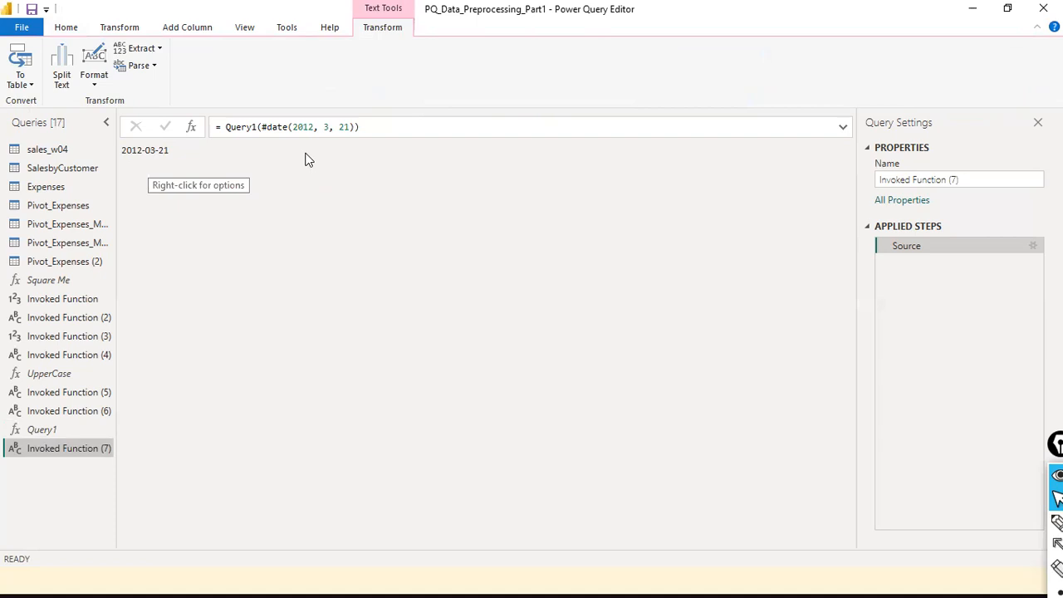
# - Rename the Query1 date function to ConvertDtyyyymmdd
pyautogui.click(41, 430)
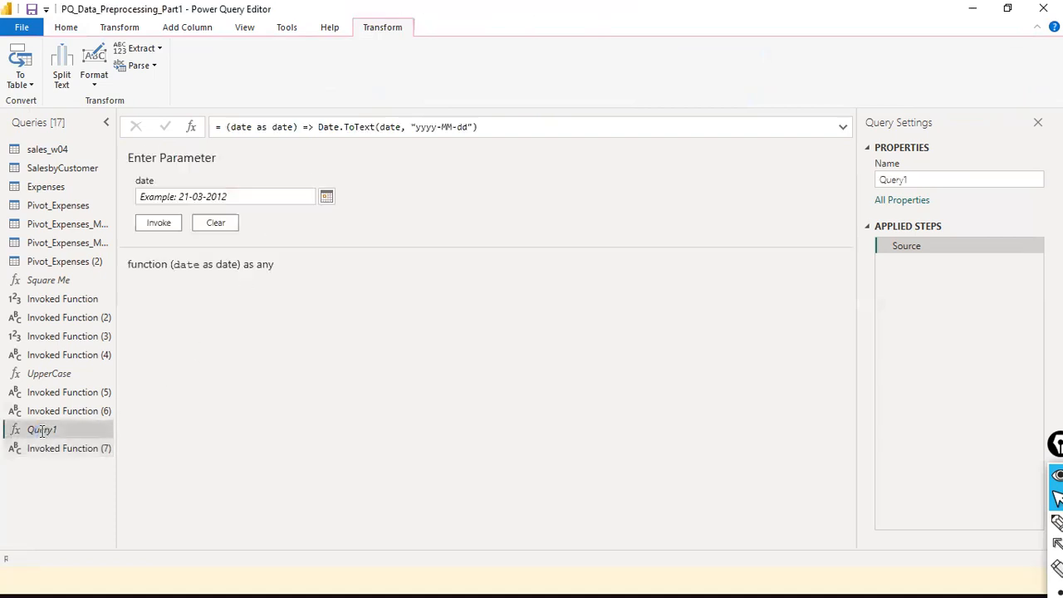
pyautogui.click(41, 431)
pyautogui.rightClick(41, 430)
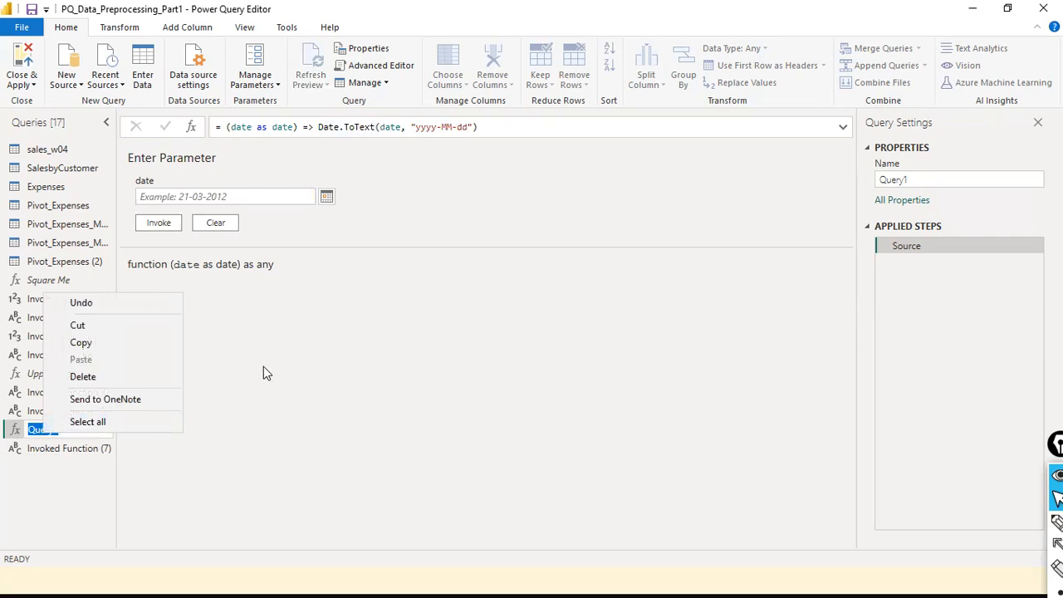
pyautogui.click(185, 447)
pyautogui.rightClick(77, 431)
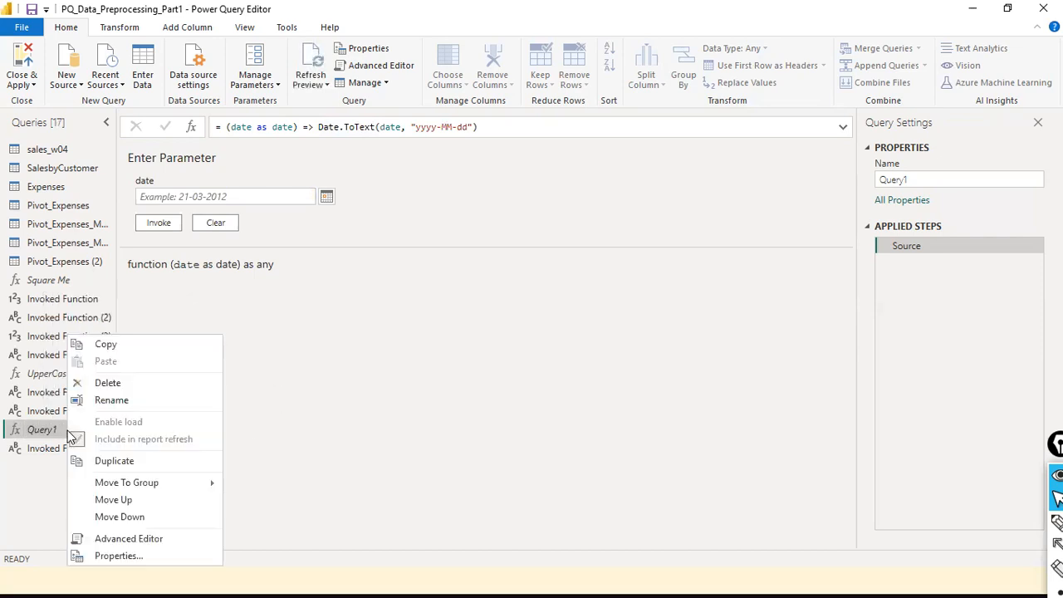
pyautogui.click(143, 401)
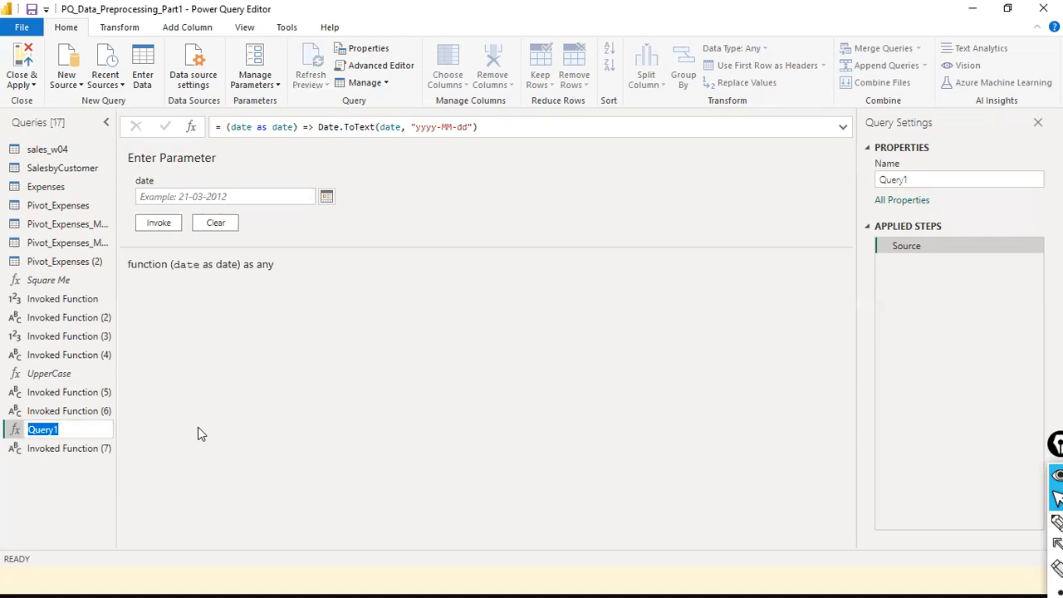
pyautogui.write('ConvertDtYY')
pyautogui.press('BackSpace')
pyautogui.press('BackSpace')
pyautogui.write('yyymmdd')
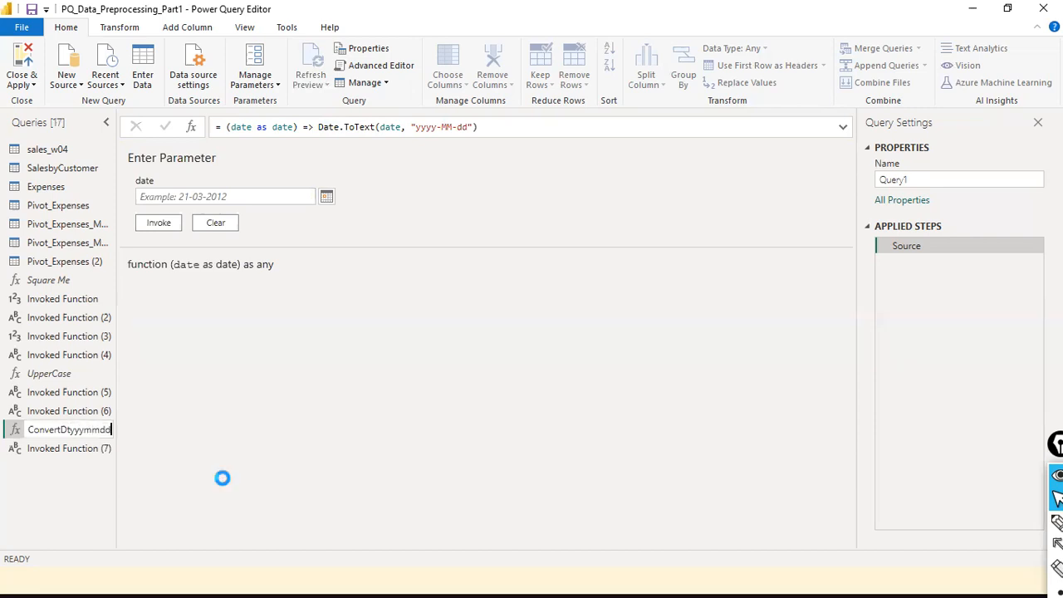
pyautogui.press('Return')
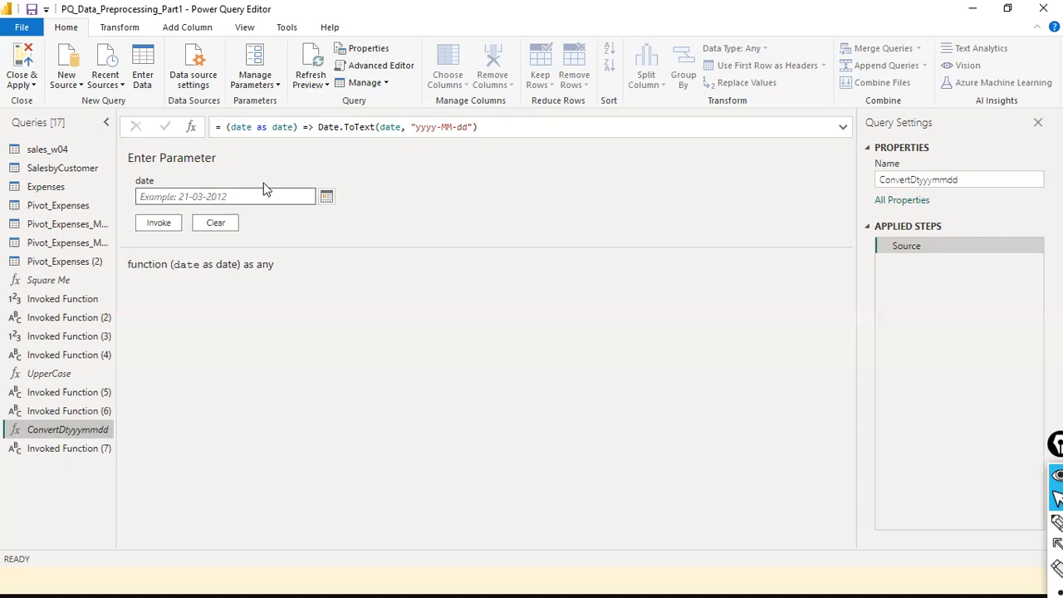
# - Invoke ConvertDtyyyymmdd on 6 January 2024 picked from the calendar, returning 2024-01-06
pyautogui.moveTo(446, 127); pyautogui.dragTo(470, 126)
pyautogui.click(472, 127)
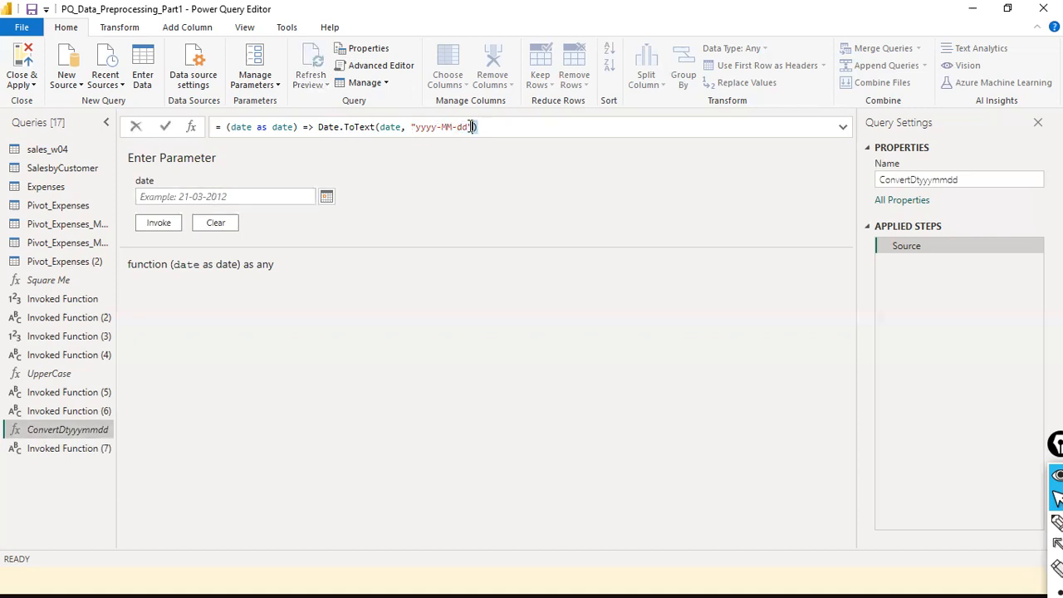
pyautogui.click(183, 197)
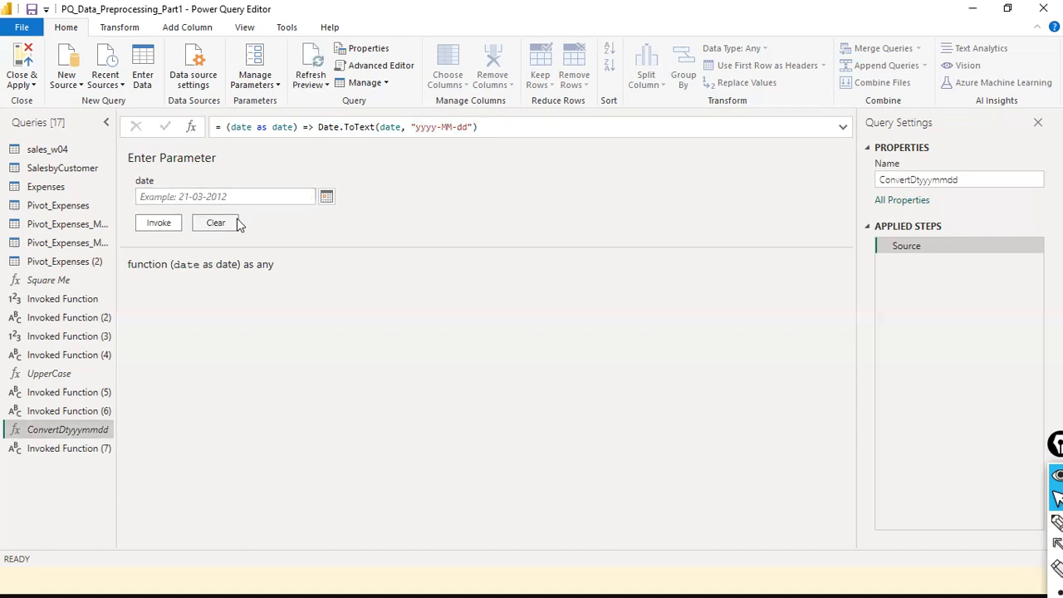
pyautogui.click(239, 197)
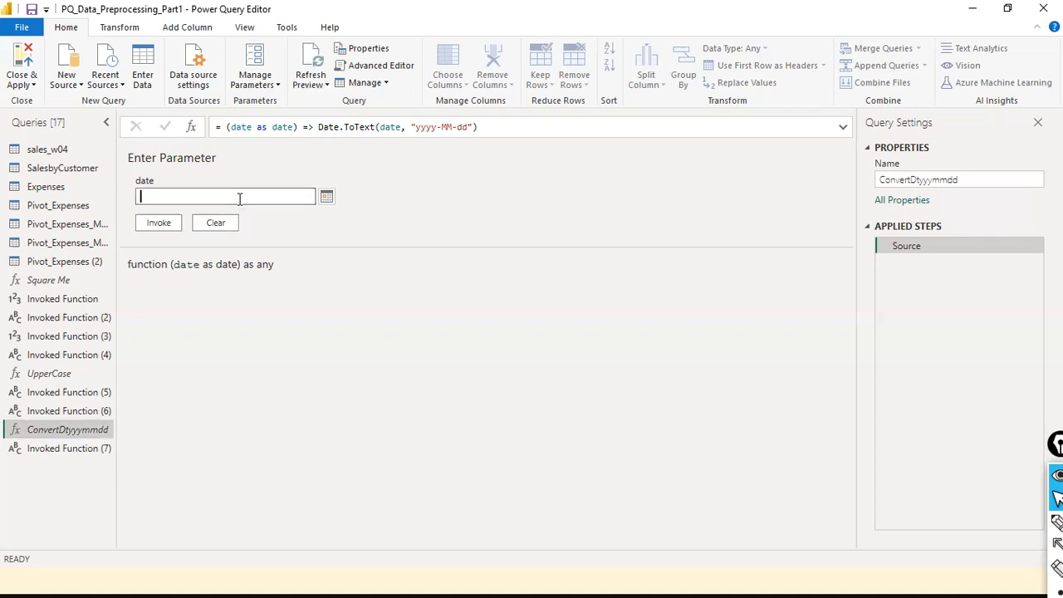
pyautogui.write('02')
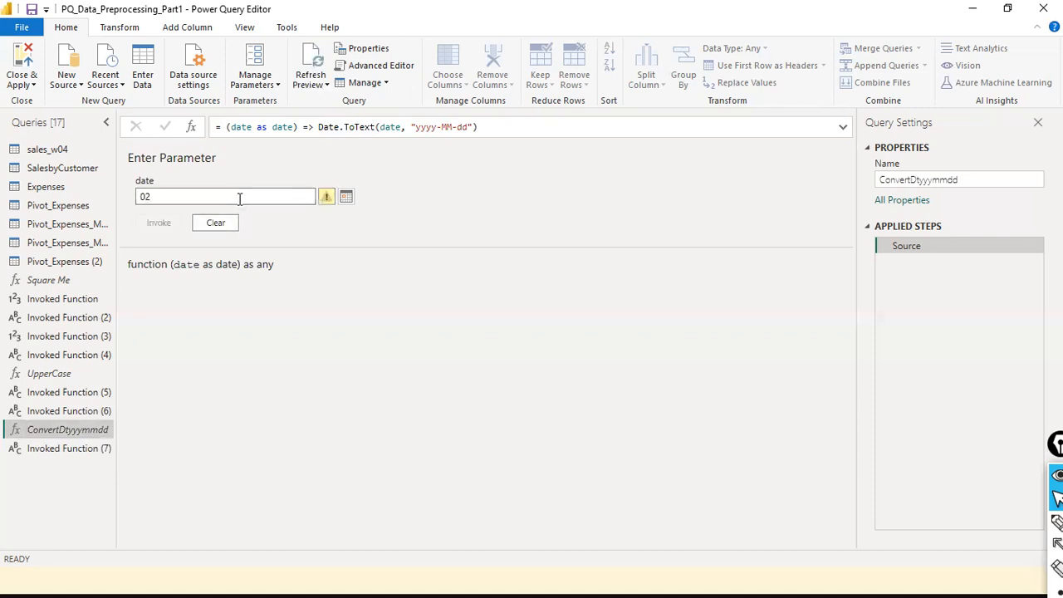
pyautogui.press('BackSpace')
pyautogui.press('BackSpace')
pyautogui.click(213, 226)
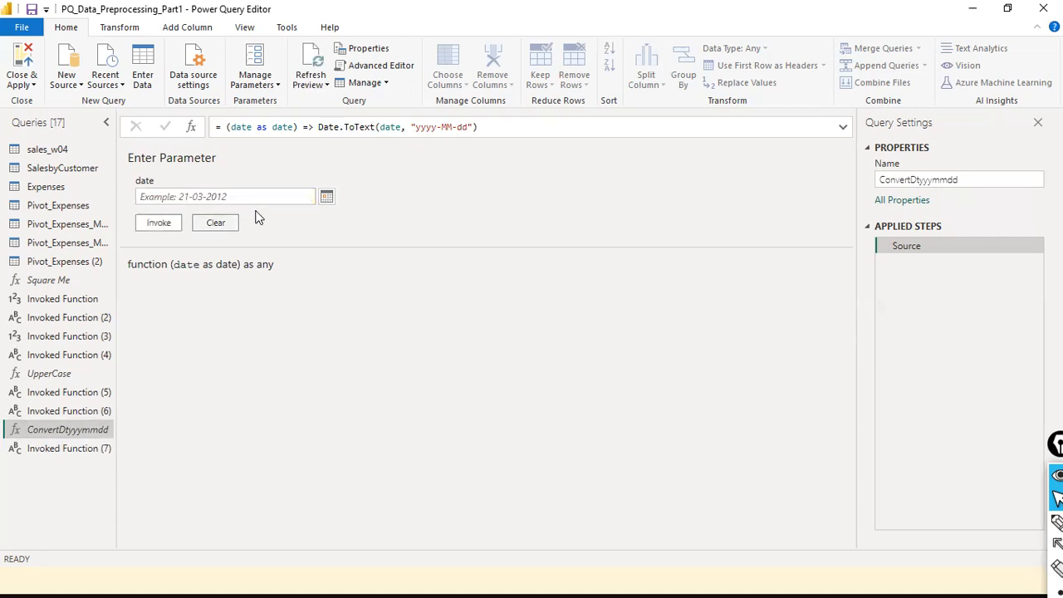
pyautogui.click(255, 197)
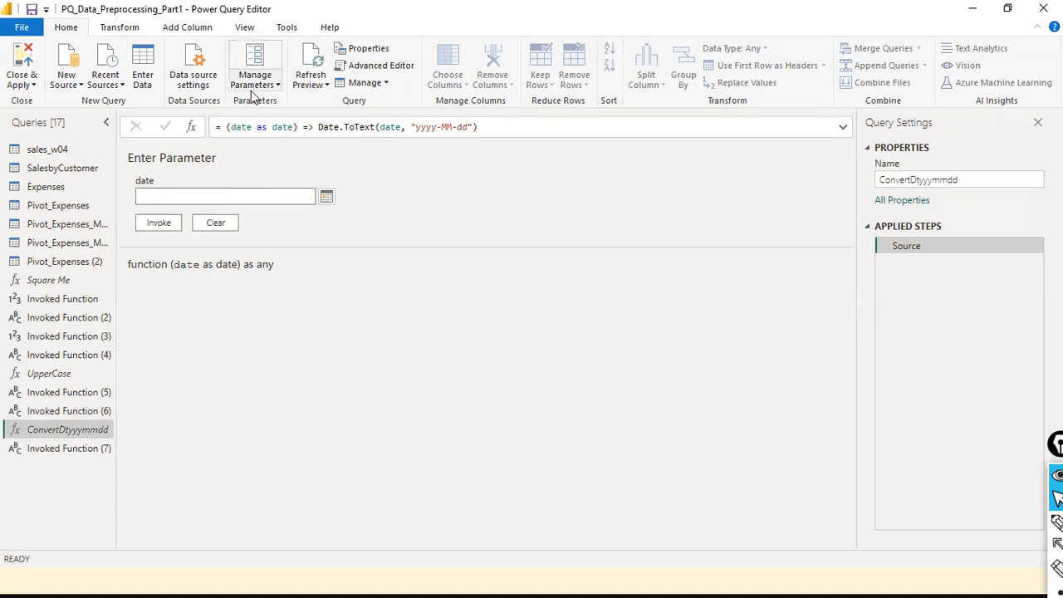
pyautogui.write('12')
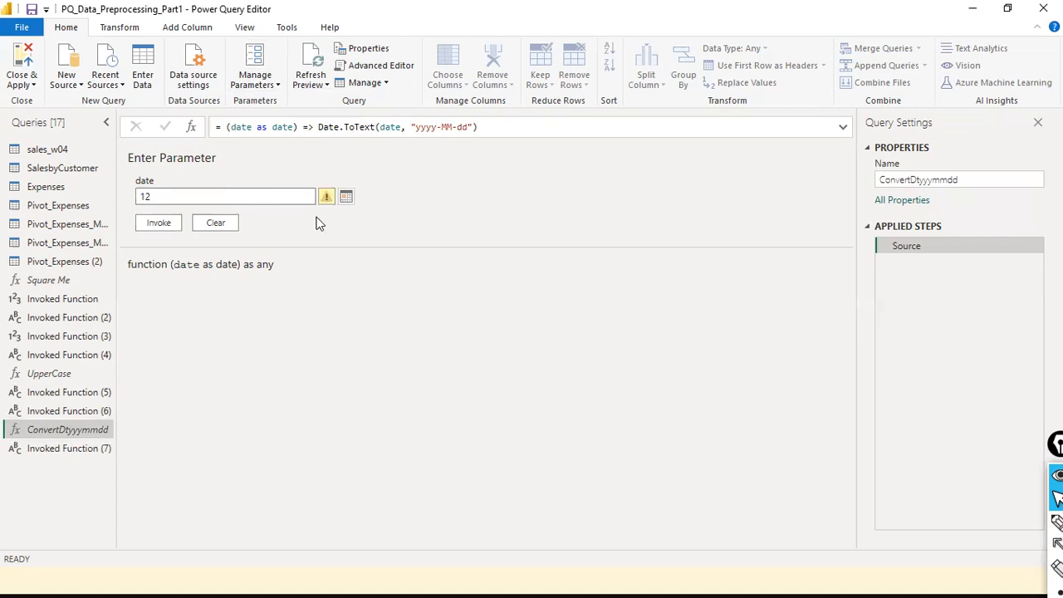
pyautogui.write('-3')
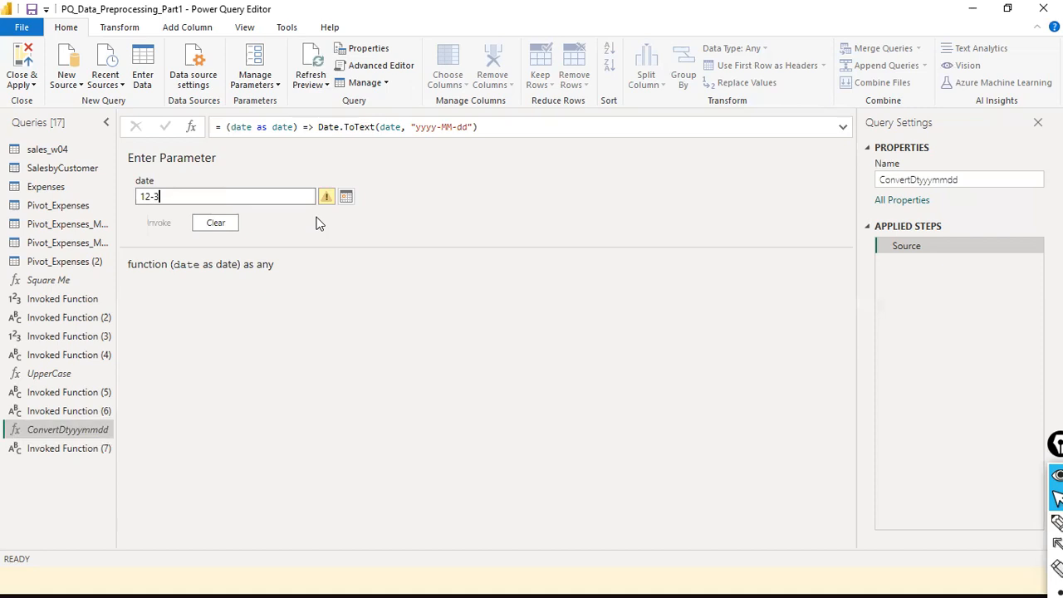
pyautogui.write('1-2023')
pyautogui.click(345, 200)
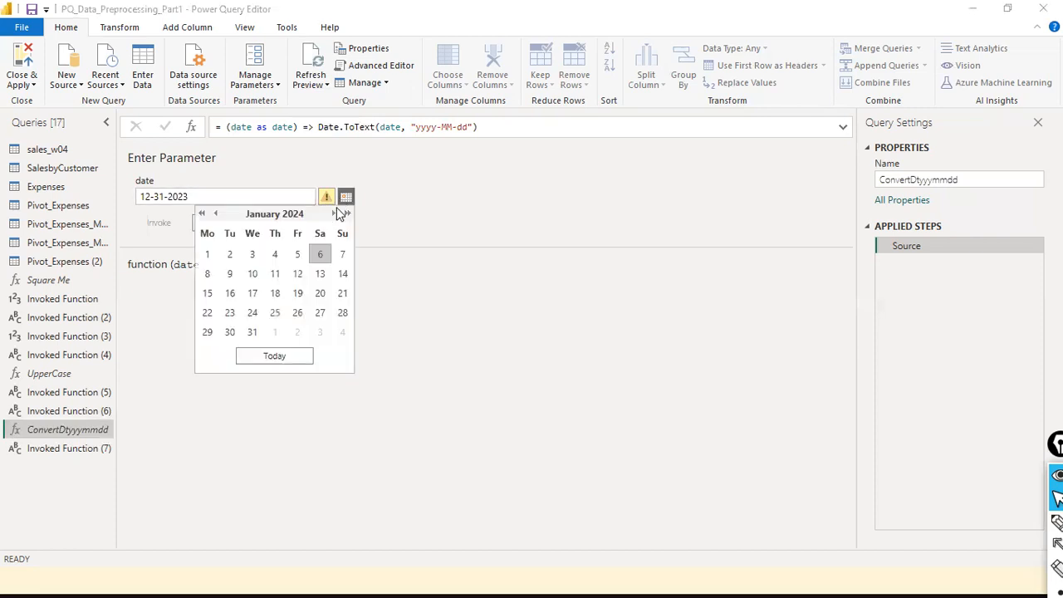
pyautogui.click(275, 357)
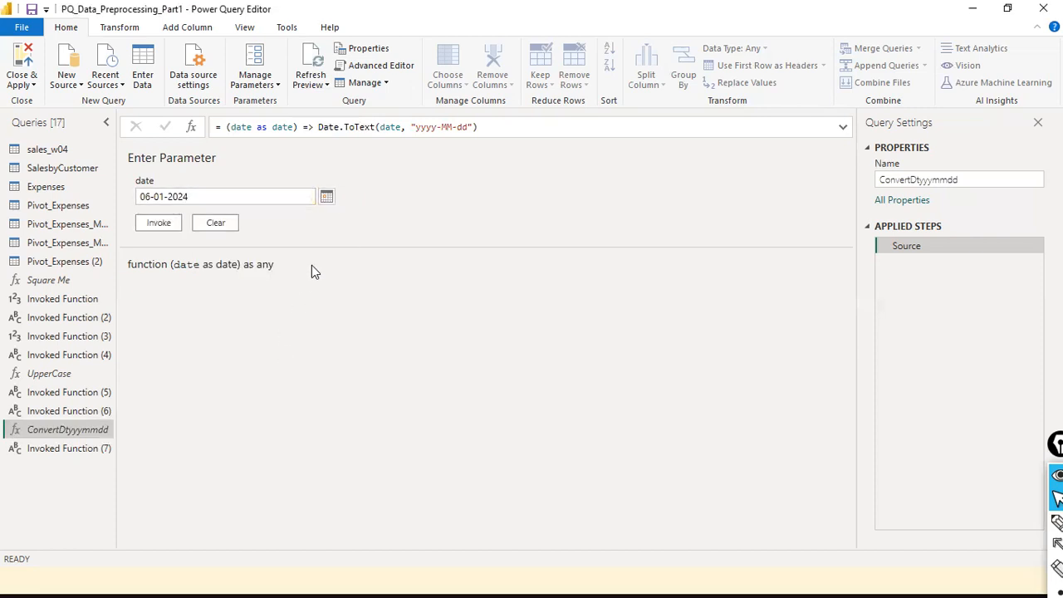
pyautogui.click(159, 224)
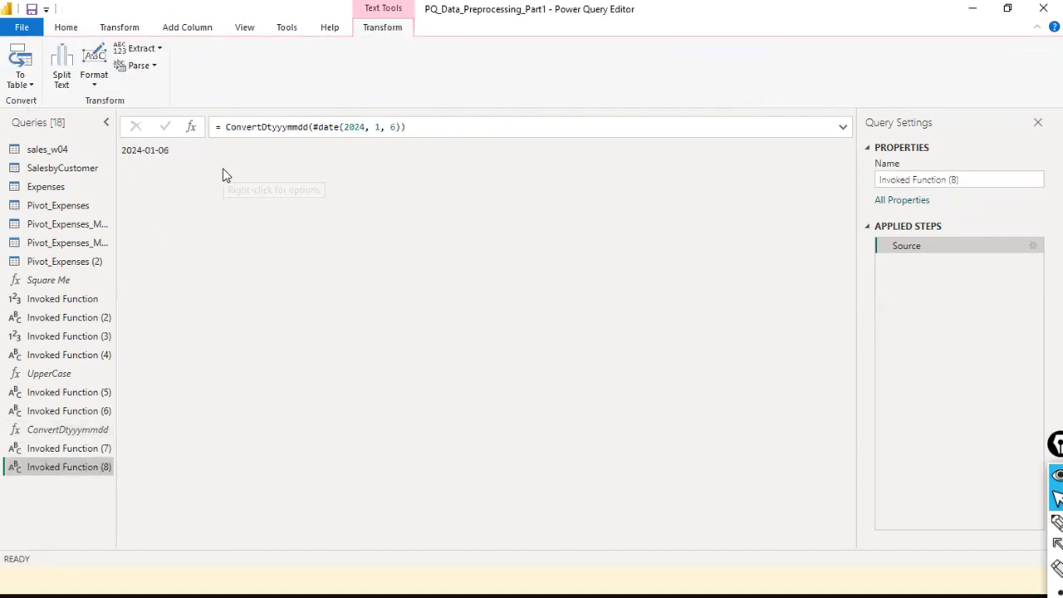
# - Leave Invoked Function (8) unrenamed and return to the ConvertDtyyyymmdd function
pyautogui.rightClick(86, 467)
pyautogui.click(146, 352)
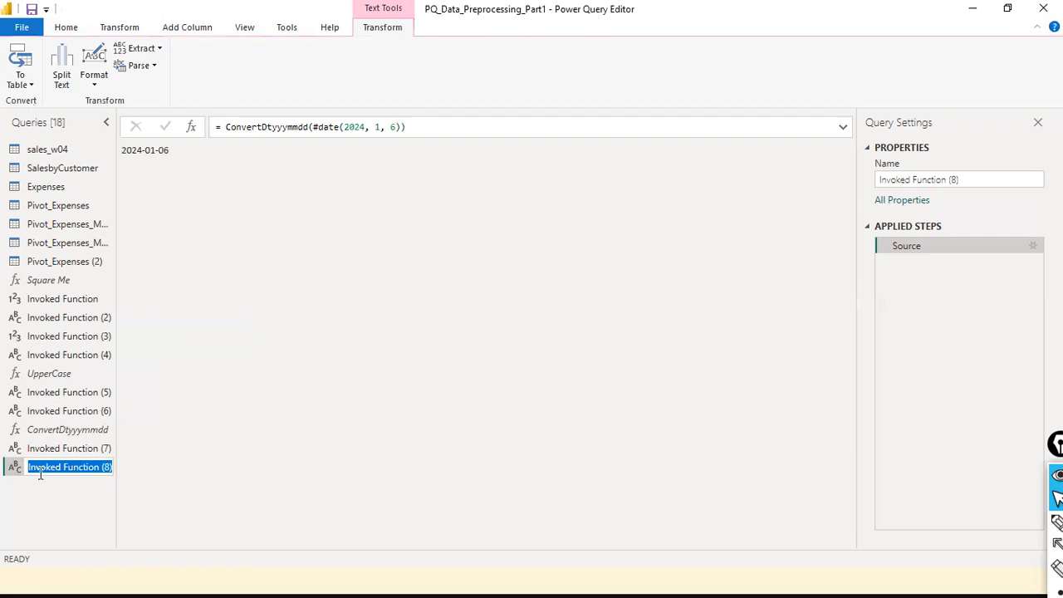
pyautogui.press('Return')
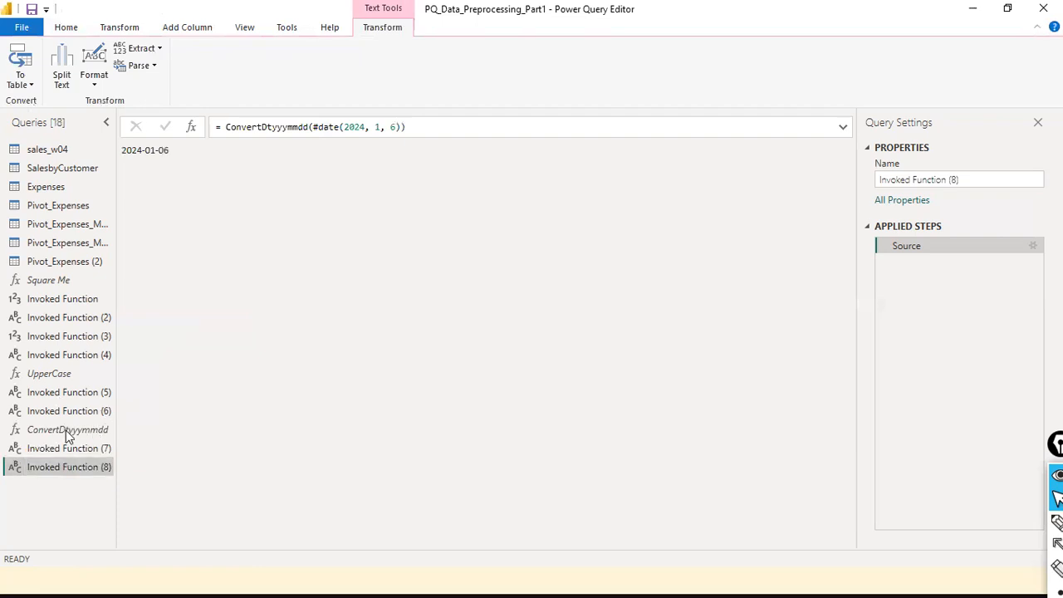
pyautogui.click(65, 432)
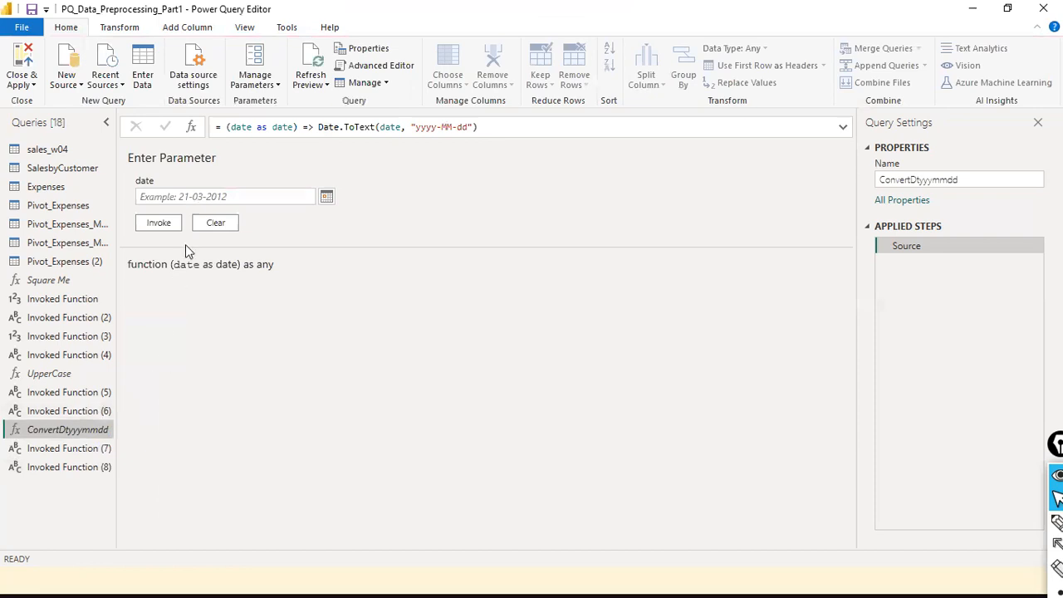
pyautogui.doubleClick(247, 135)
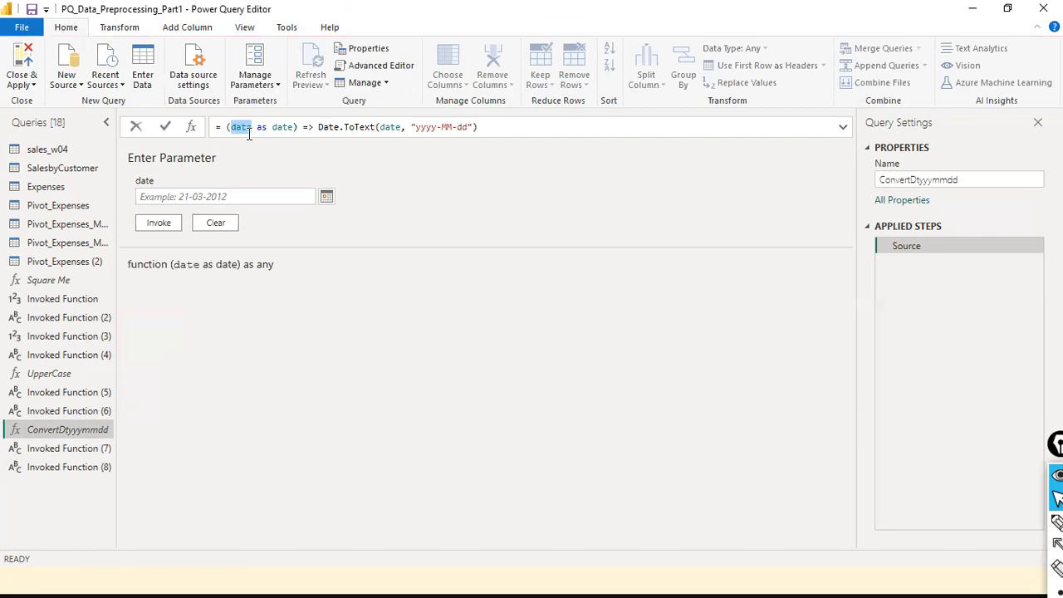
pyautogui.click(242, 130)
pyautogui.doubleClick(293, 131)
pyautogui.click(231, 134)
pyautogui.doubleClick(242, 127)
pyautogui.doubleClick(275, 127)
pyautogui.doubleClick(246, 128)
pyautogui.click(231, 128)
pyautogui.doubleClick(397, 128)
pyautogui.moveTo(231, 168); pyautogui.dragTo(235, 135)
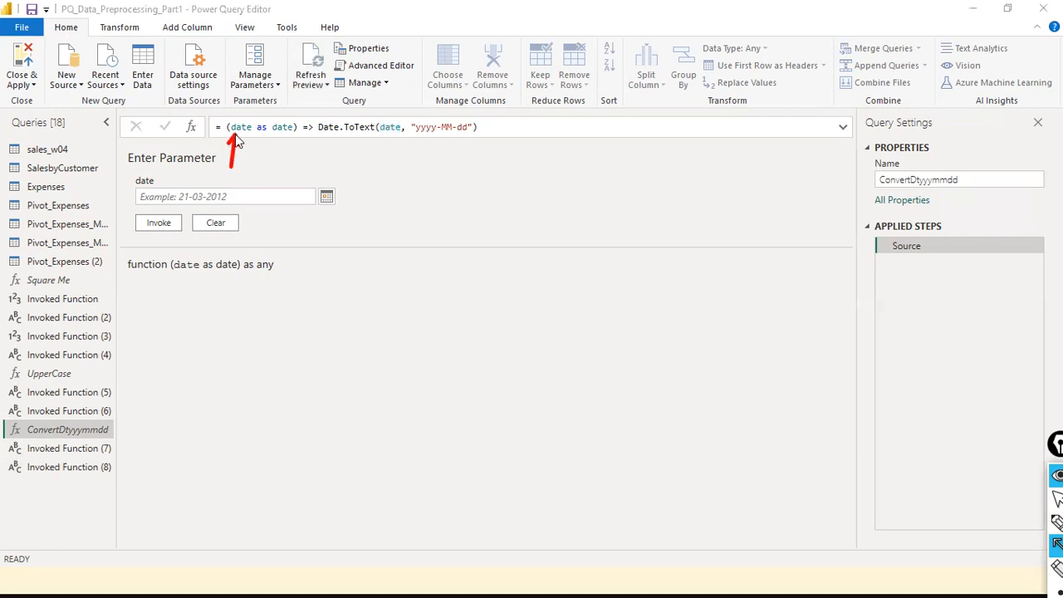
pyautogui.moveTo(381, 170); pyautogui.dragTo(390, 137)
pyautogui.hotkey('ctrl', 'shift', '1')
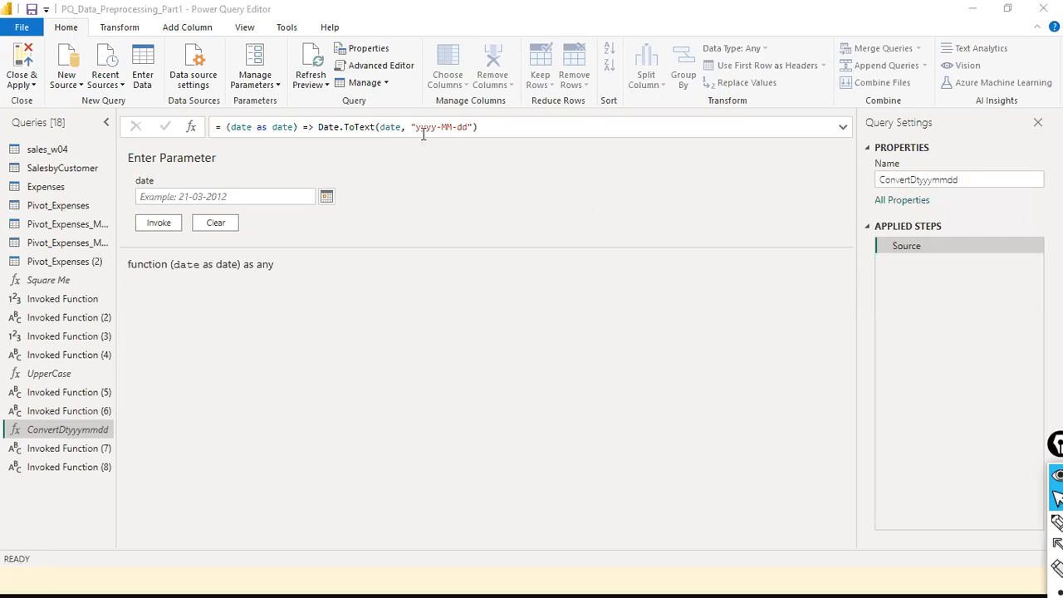
# - Inspect the Date.ToText expression and its yyyy-MM-dd format string in the formula bar
pyautogui.moveTo(415, 127); pyautogui.dragTo(479, 147)
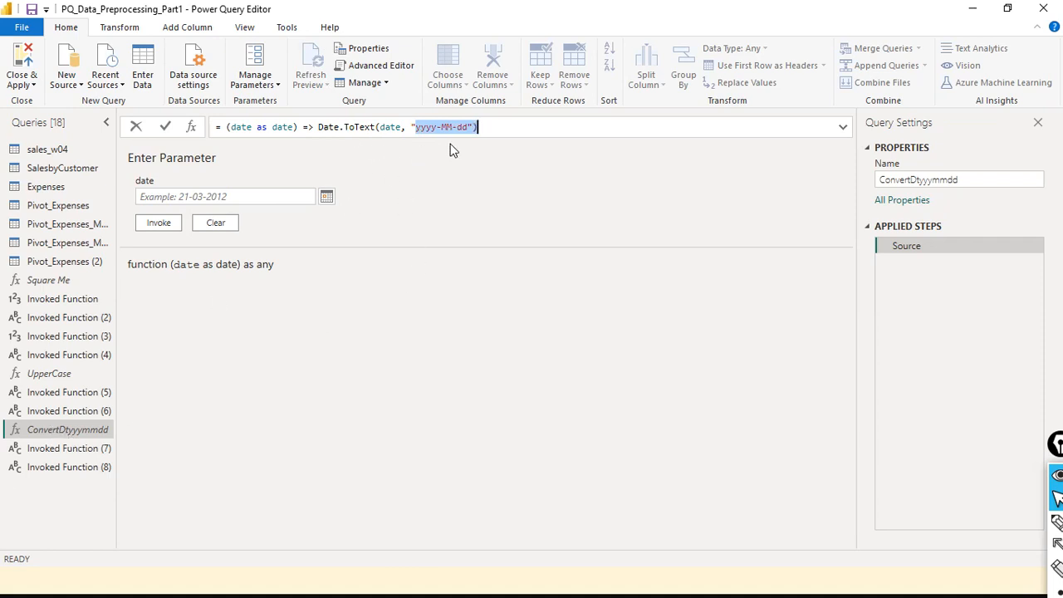
pyautogui.click(322, 128)
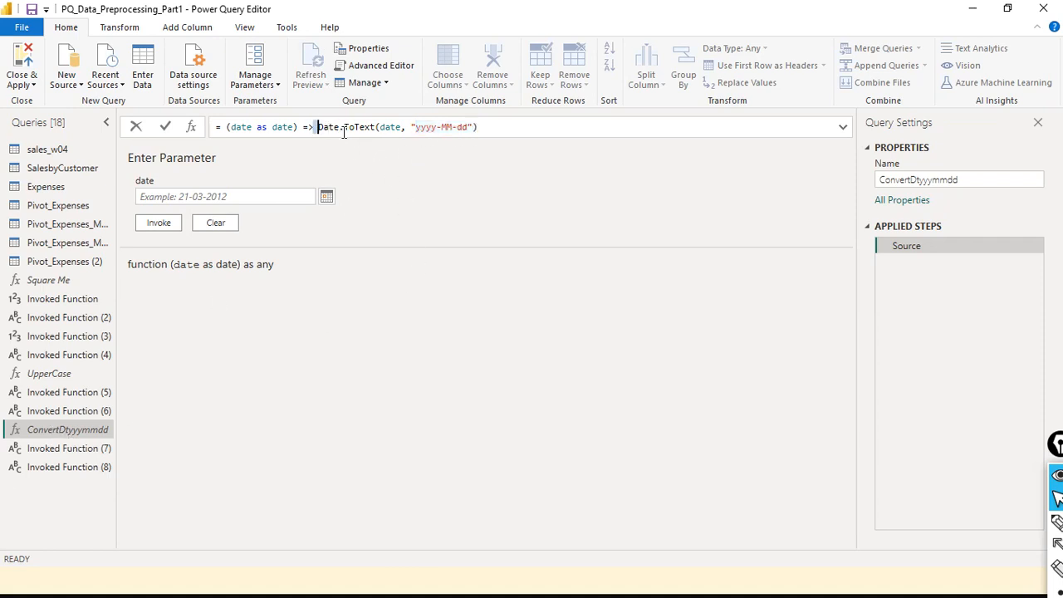
pyautogui.hotkey('shift', 'End')
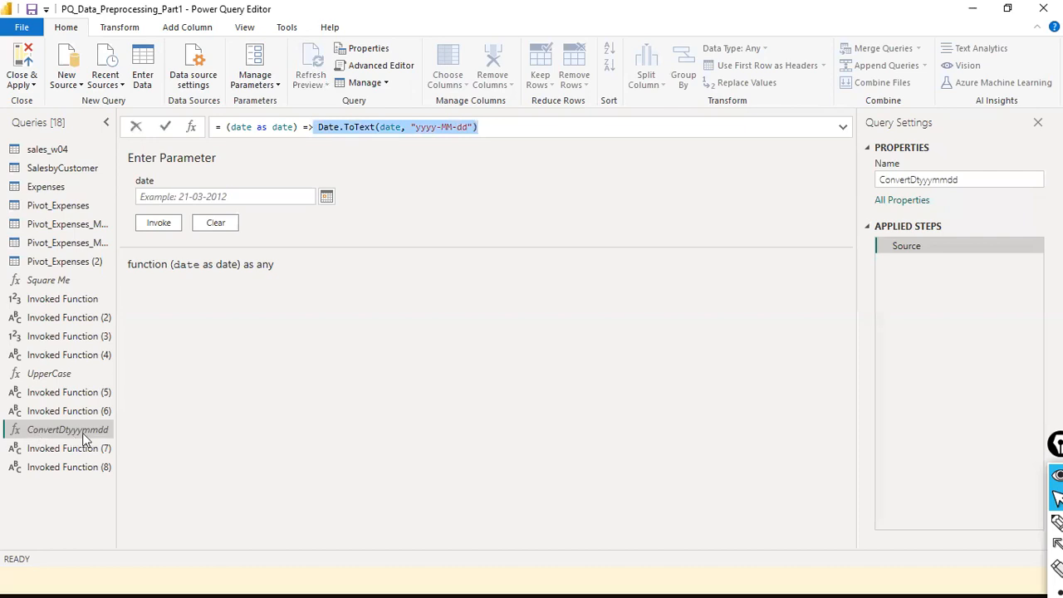
pyautogui.click(338, 128)
pyautogui.moveTo(368, 127)
pyautogui.moveTo(367, 128); pyautogui.dragTo(318, 127)
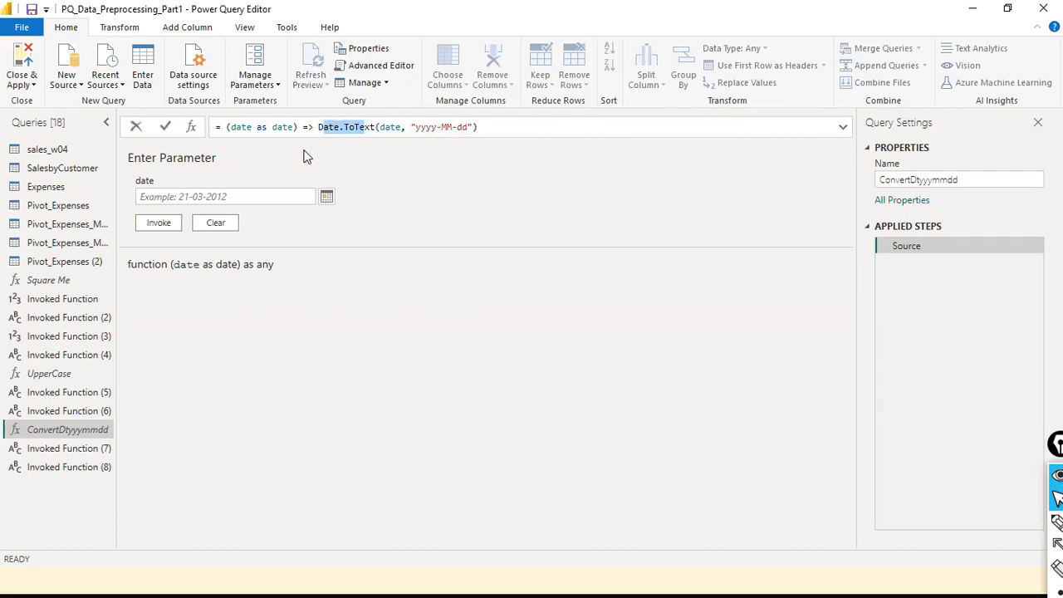
pyautogui.moveTo(412, 128); pyautogui.dragTo(472, 127)
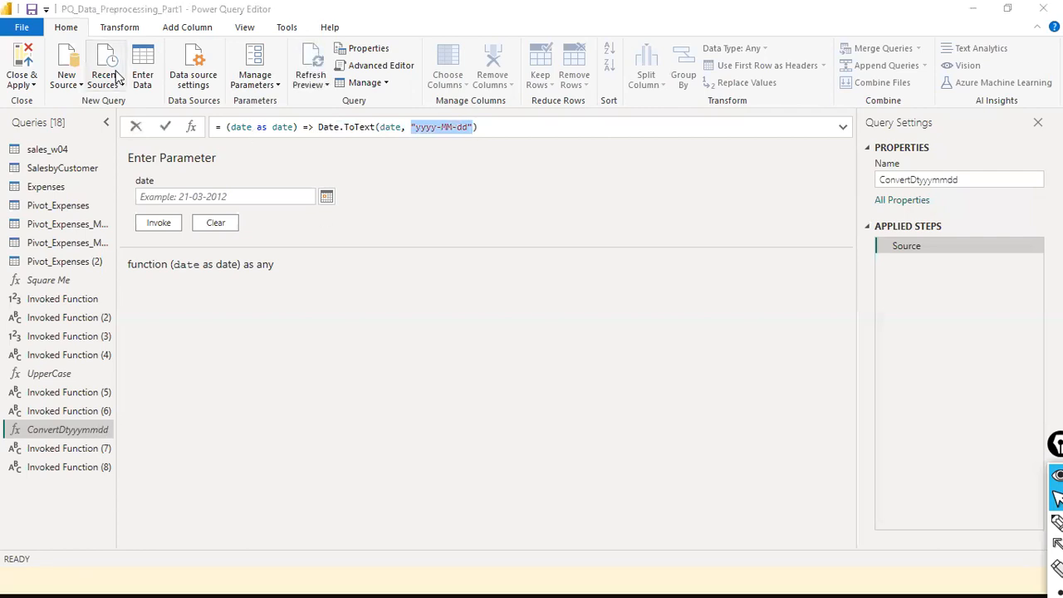
# - Change the function's date parameter to Order_date in both places and commit the formula
pyautogui.click(144, 223)
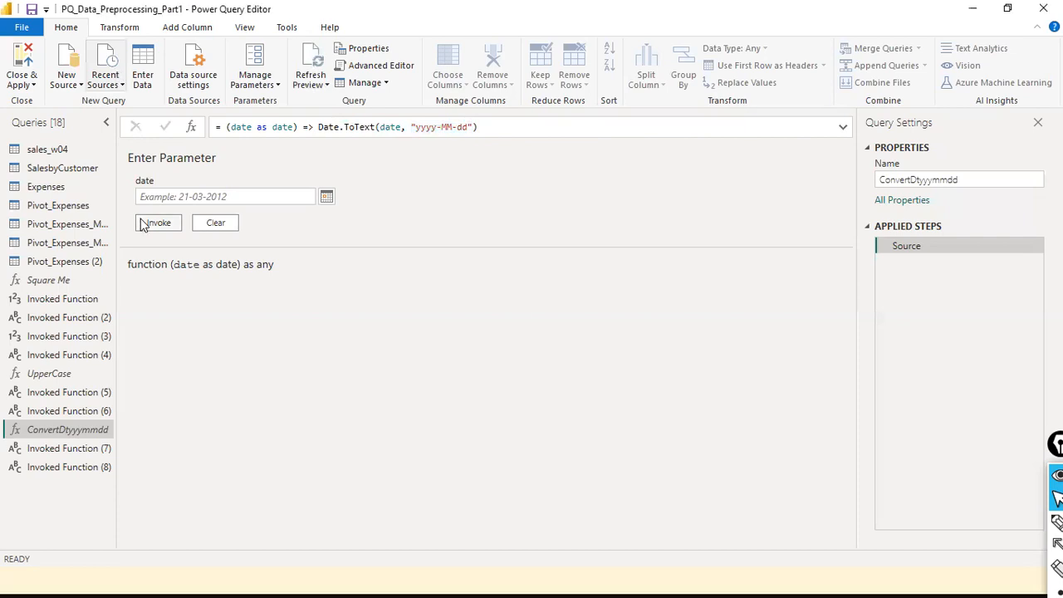
pyautogui.click(204, 191)
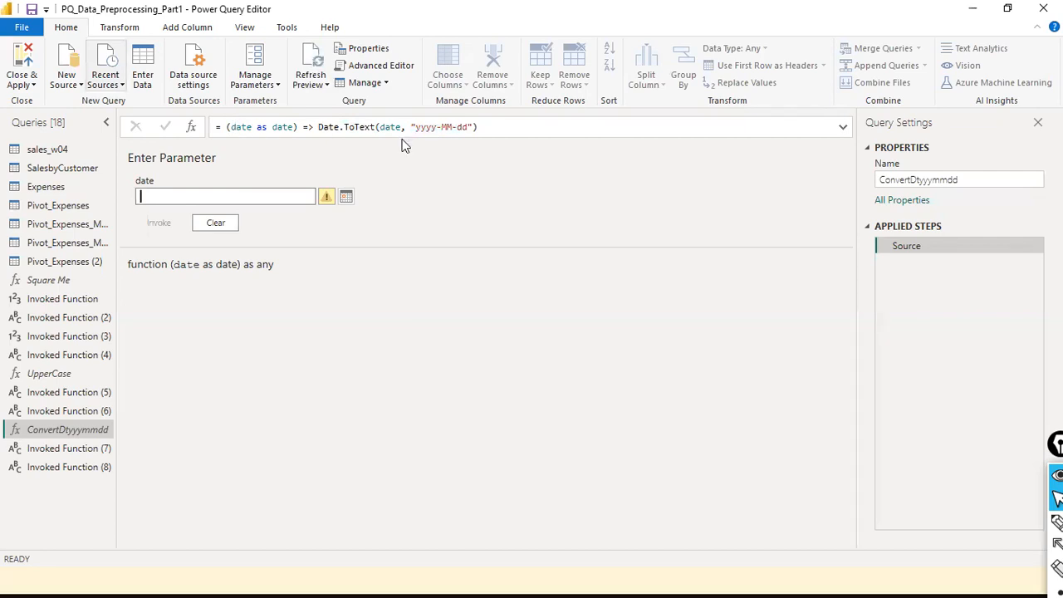
pyautogui.click(231, 126)
pyautogui.write('Order')
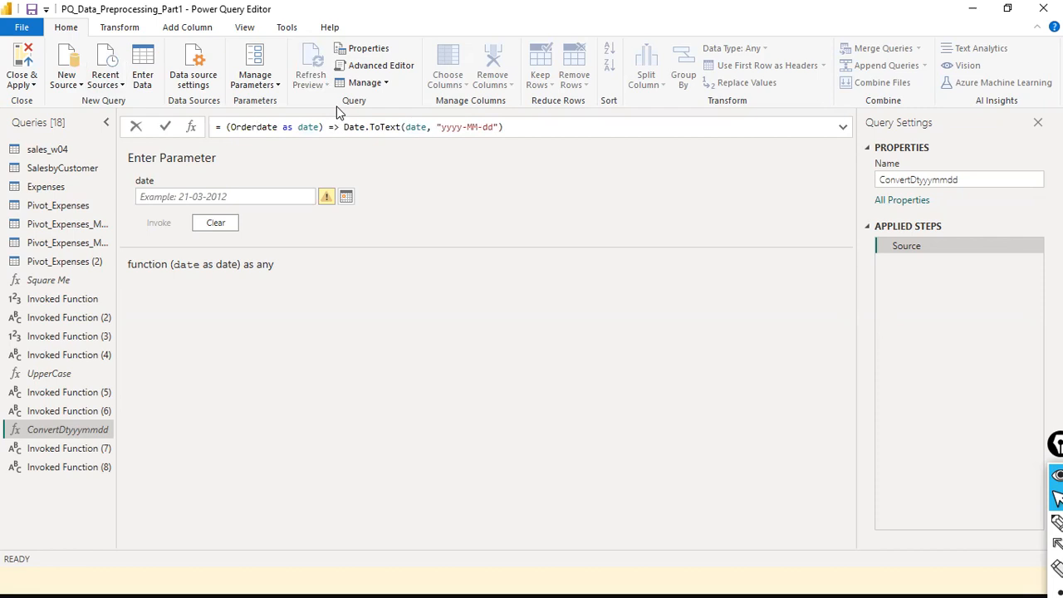
pyautogui.write('_')
pyautogui.hotkey('ctrl', 'Right')
pyautogui.hotkey('ctrl', 'Right')
pyautogui.hotkey('ctrl', 'Right')
pyautogui.hotkey('ctrl', 'Right')
pyautogui.hotkey('ctrl', 'Right')
pyautogui.hotkey('ctrl', 'Right')
pyautogui.hotkey('ctrl', 'Right')
pyautogui.hotkey('ctrl', 'Right')
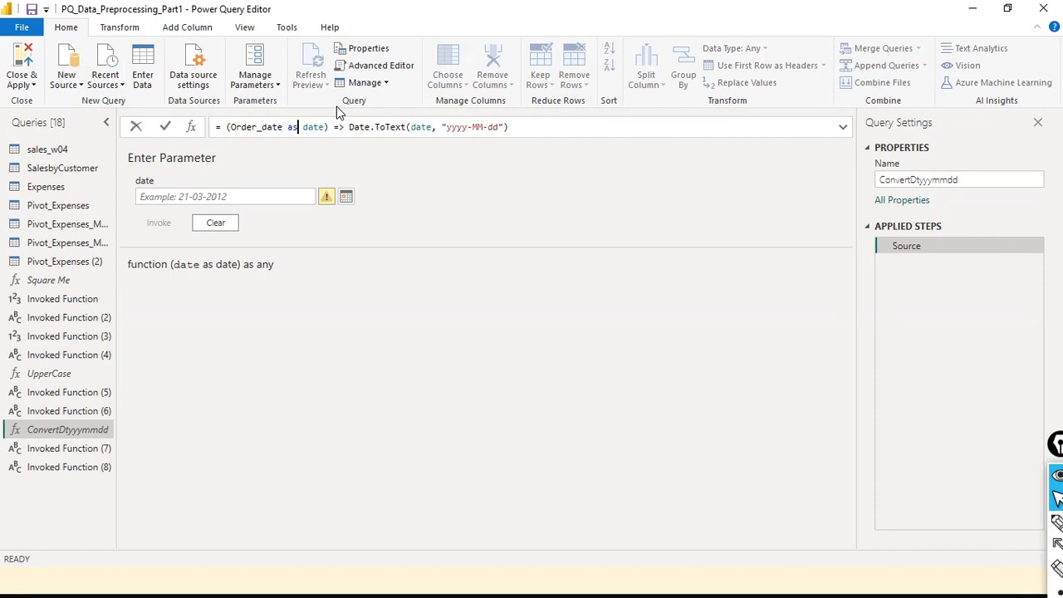
pyautogui.press('Left')
pyautogui.press('Left')
pyautogui.press('Left')
pyautogui.press('Left')
pyautogui.write('Order_')
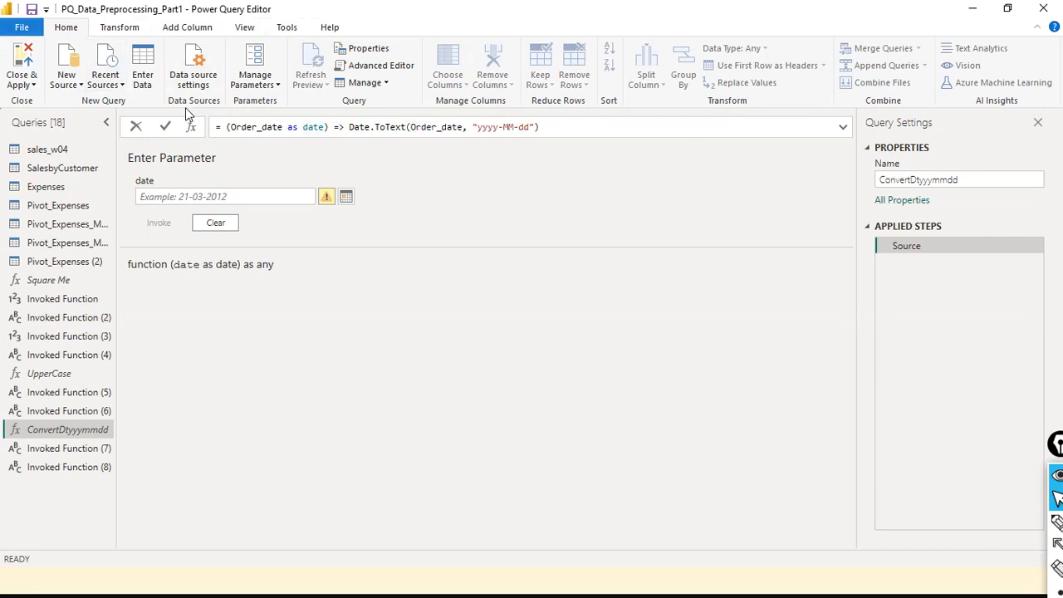
pyautogui.click(167, 128)
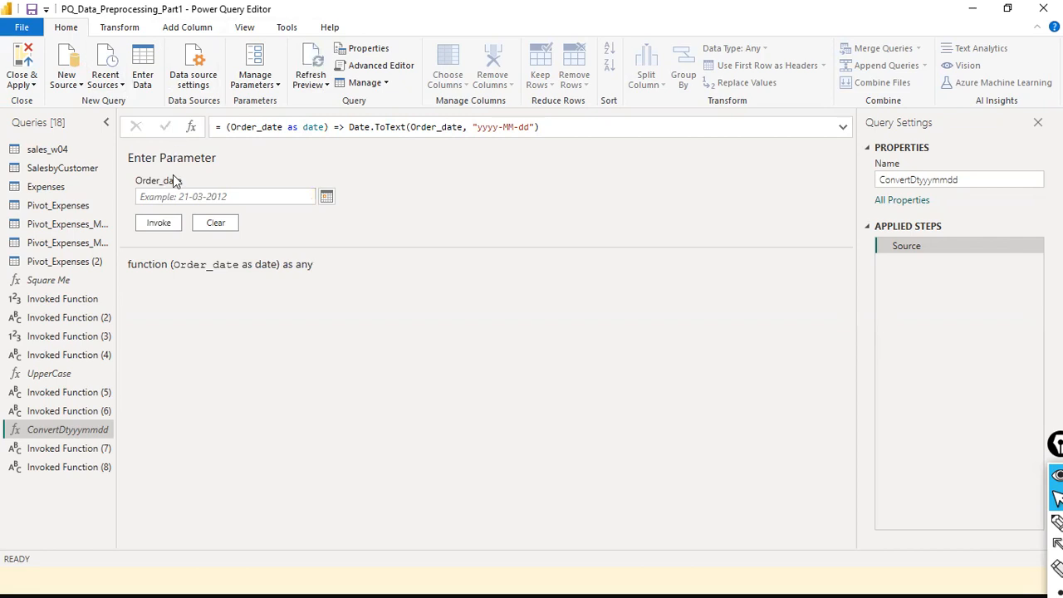
pyautogui.click(250, 126)
pyautogui.doubleClick(250, 126)
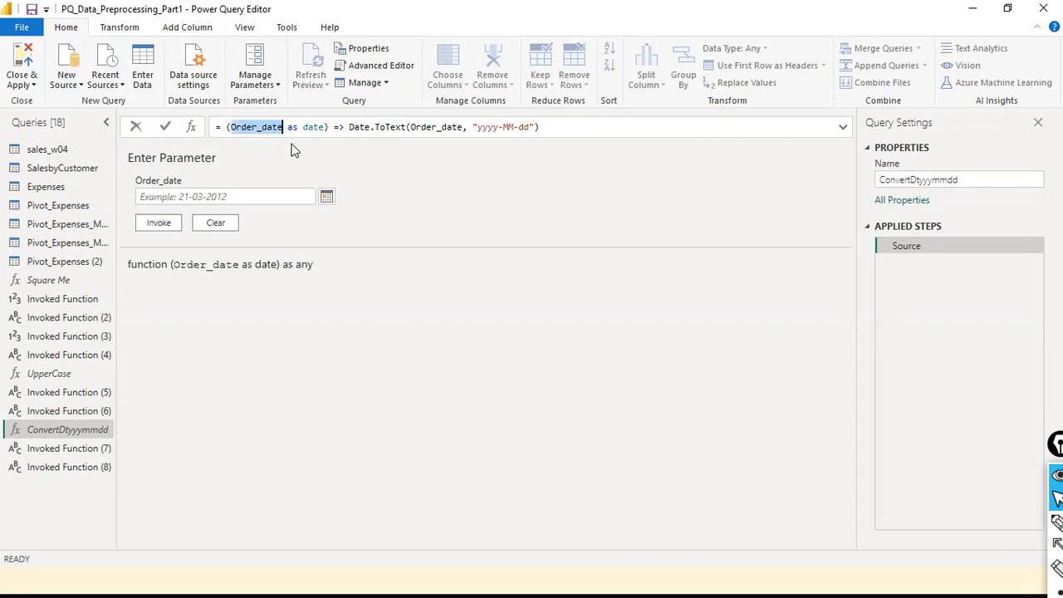
pyautogui.click(291, 150)
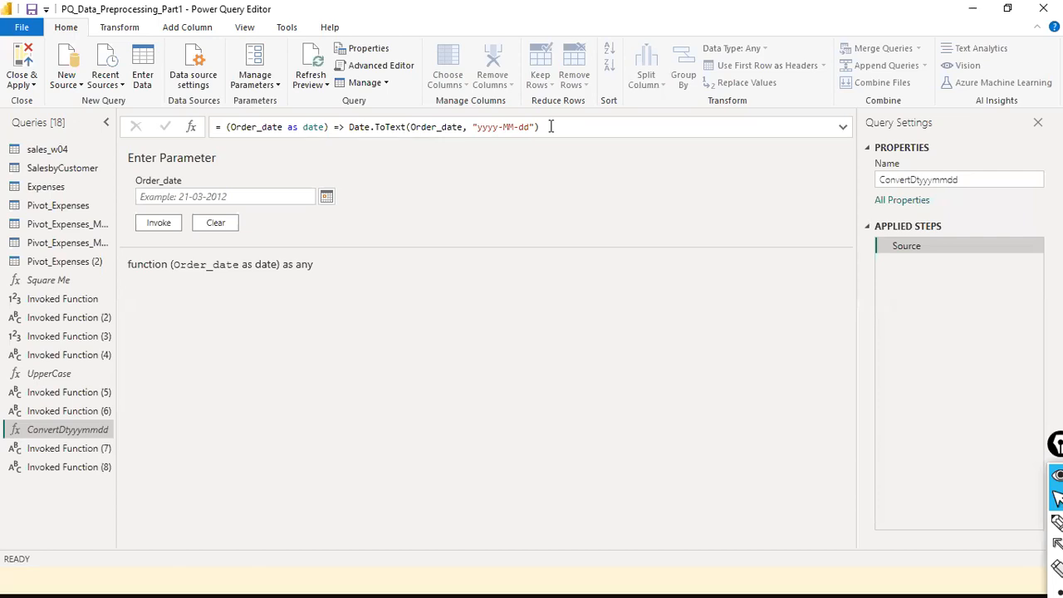
# - On sales_w04, invoke a custom function named Order_date_yyyymmdd using ConvertDtyyyymmdd
pyautogui.click(184, 27)
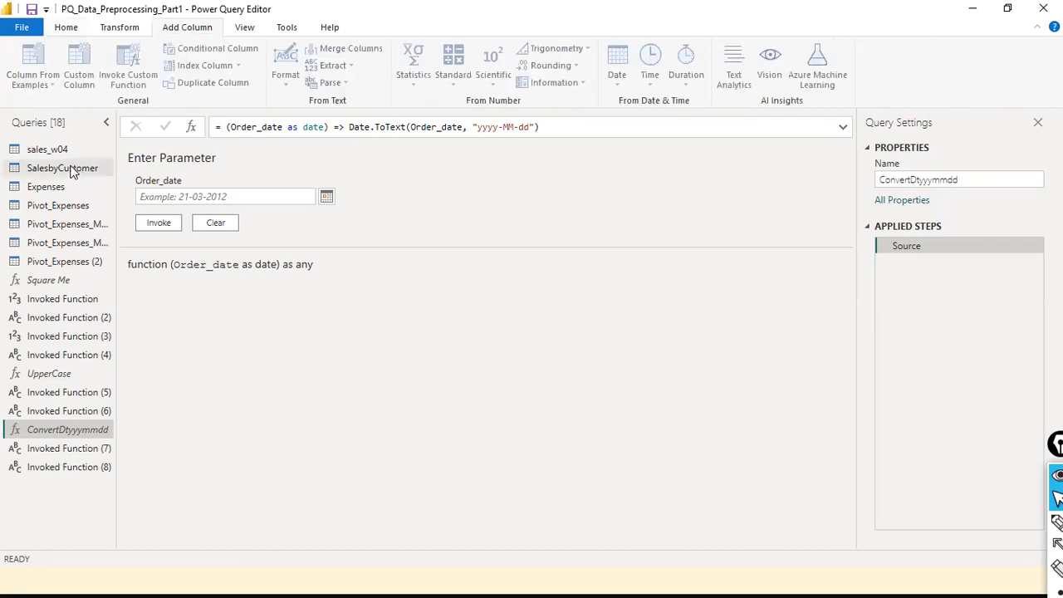
pyautogui.click(50, 151)
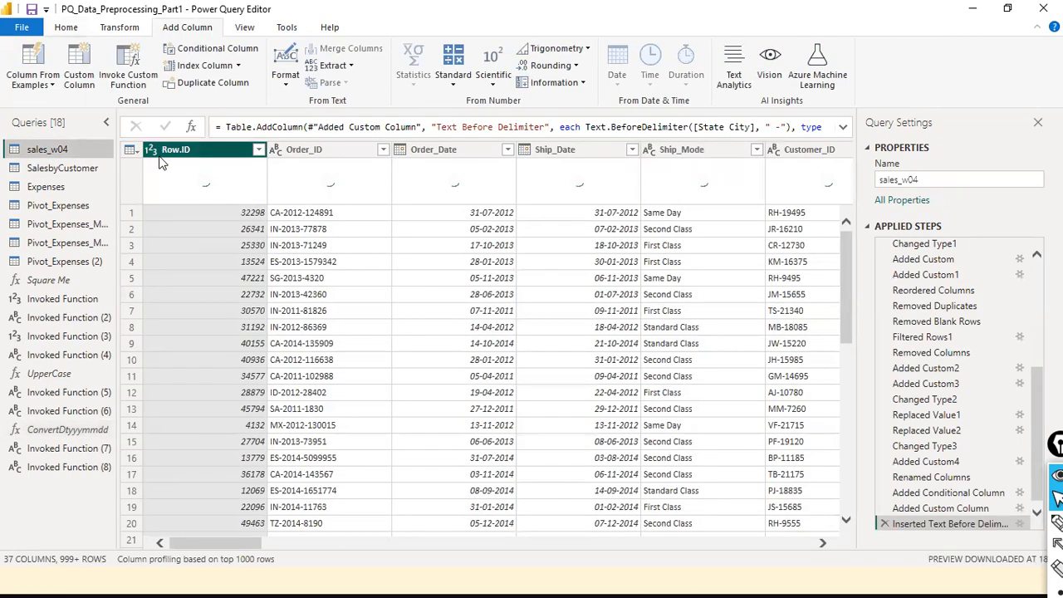
pyautogui.click(123, 68)
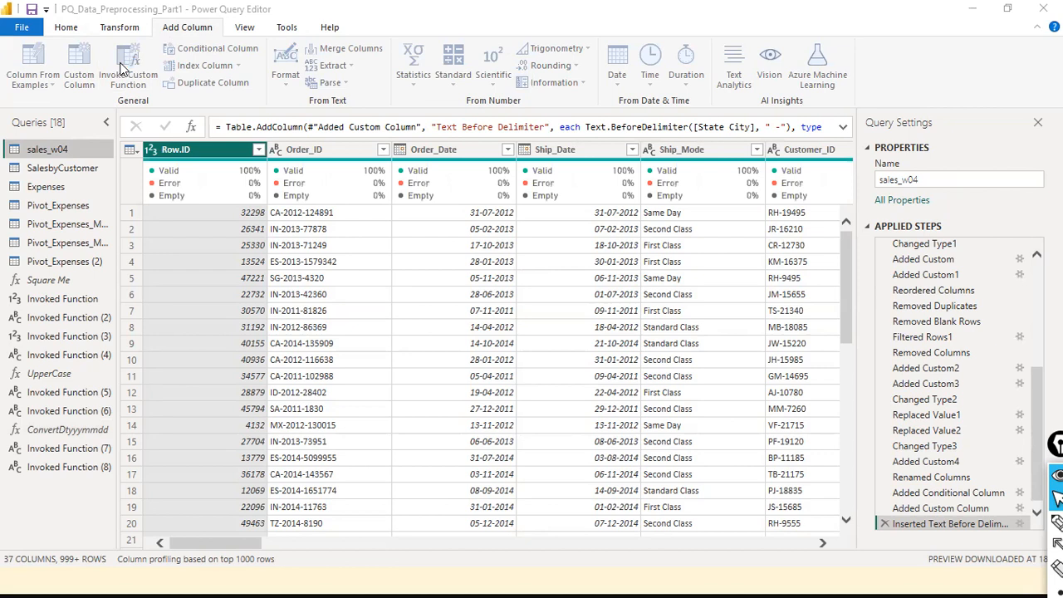
pyautogui.click(122, 68)
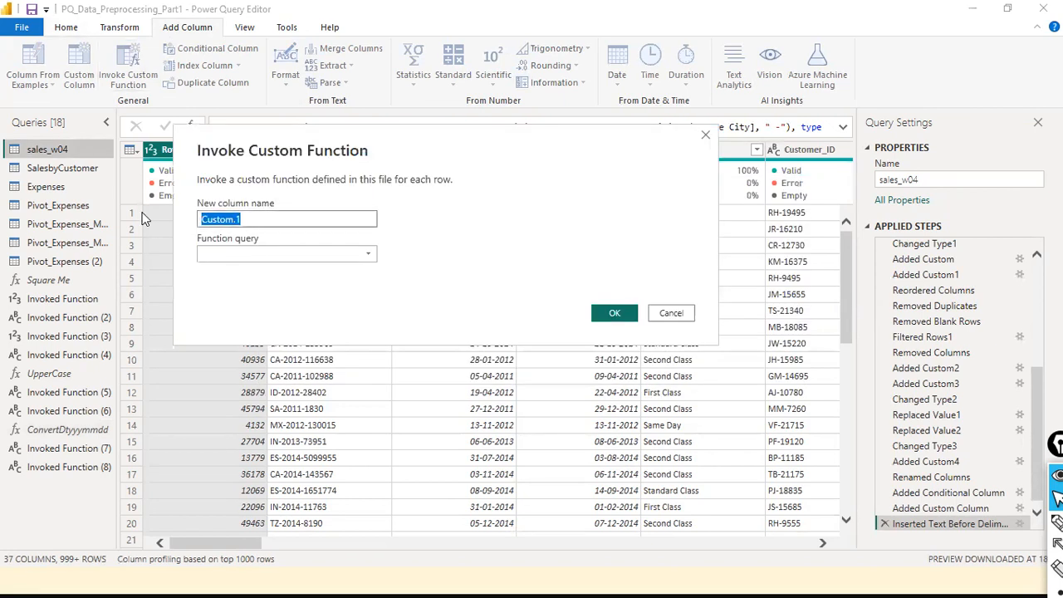
pyautogui.write('oder')
pyautogui.press('BackSpace')
pyautogui.press('BackSpace')
pyautogui.press('BackSpace')
pyautogui.press('BackSpace')
pyautogui.write('Order_date_yyyy')
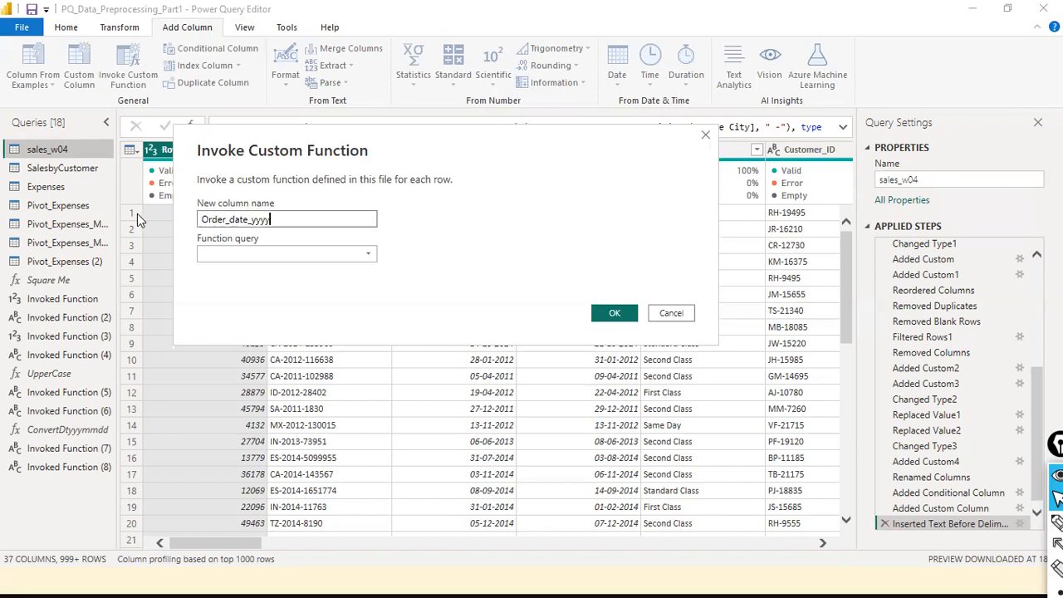
pyautogui.write('mmdd')
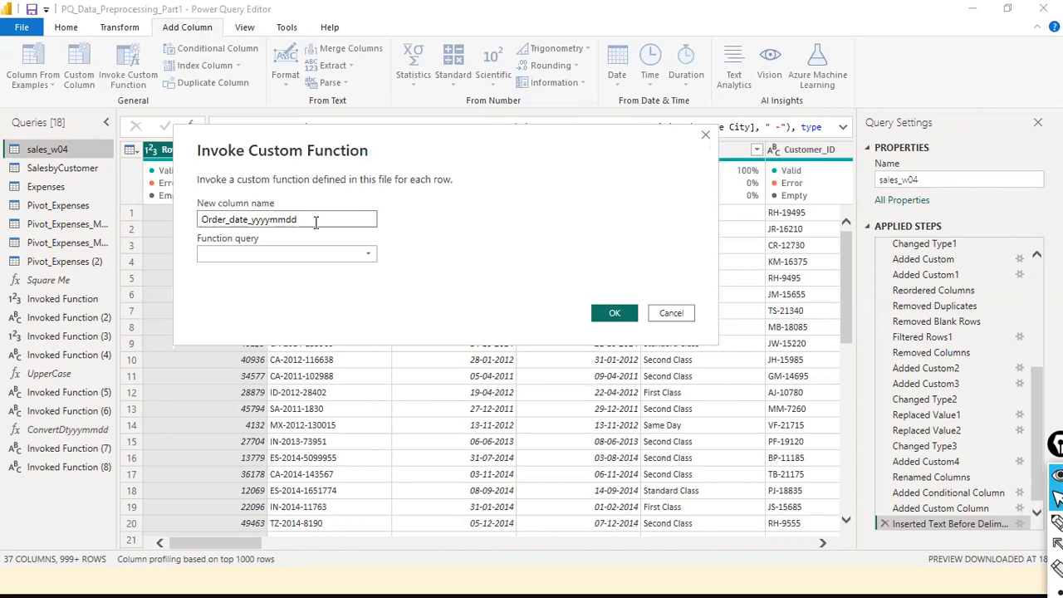
pyautogui.click(368, 256)
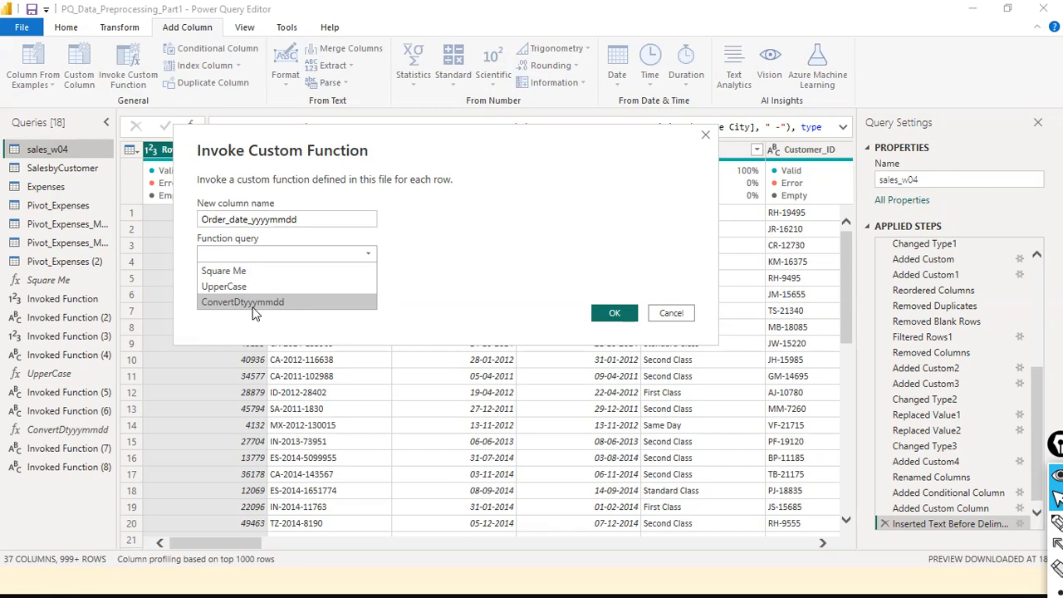
pyautogui.click(294, 303)
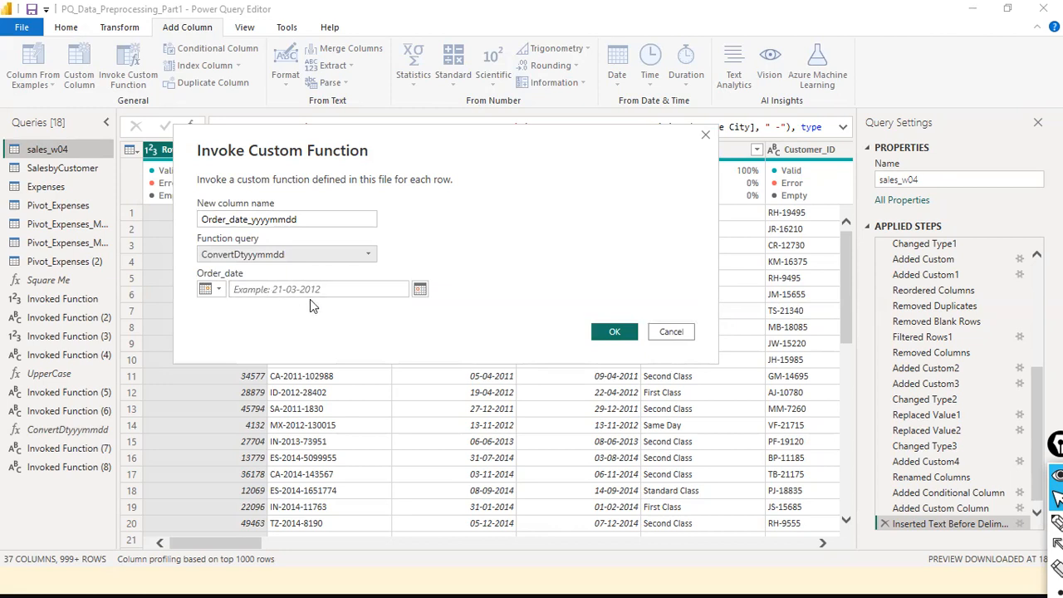
# - Try supplying Order_date from the Order_Date column, then revert it to a typed value
pyautogui.click(281, 290)
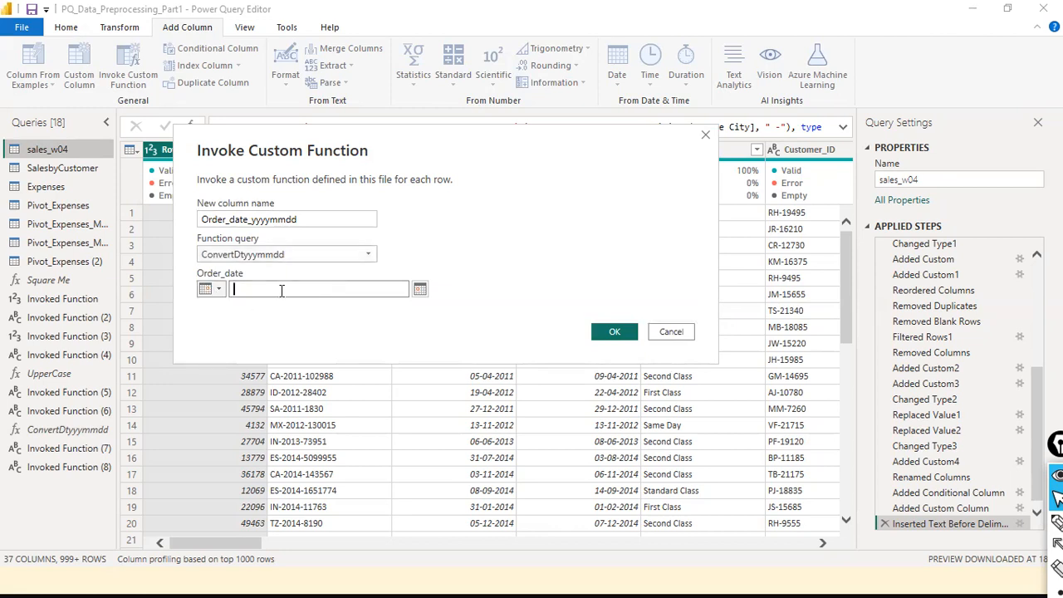
pyautogui.click(219, 289)
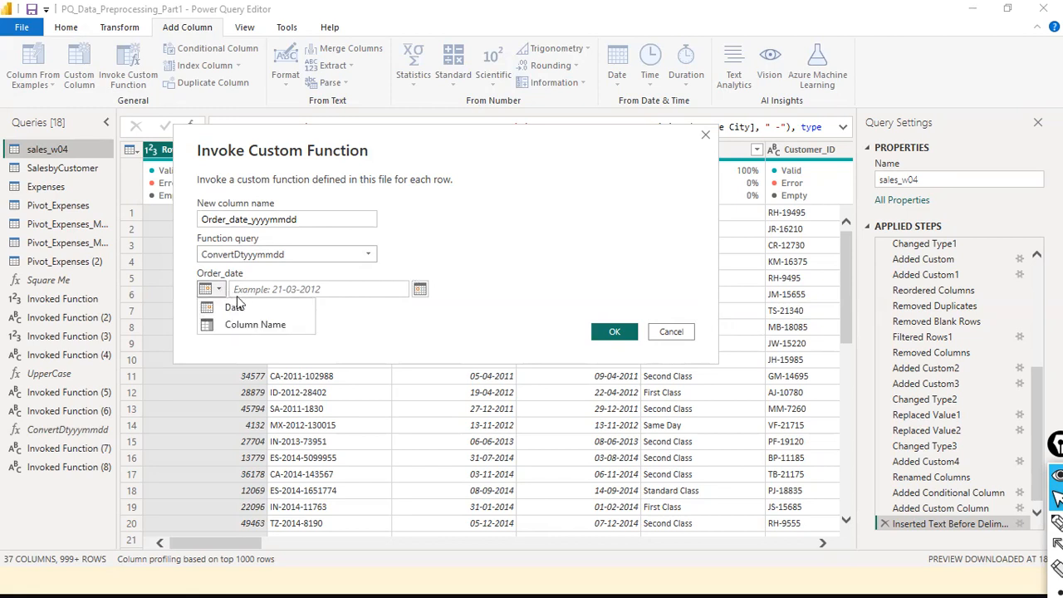
pyautogui.click(246, 324)
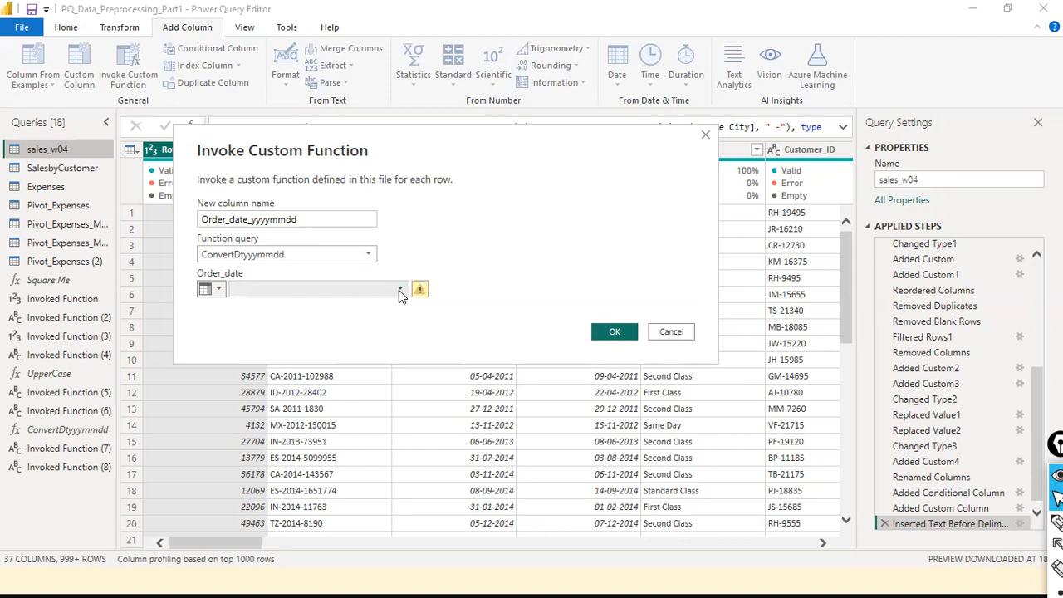
pyautogui.click(212, 289)
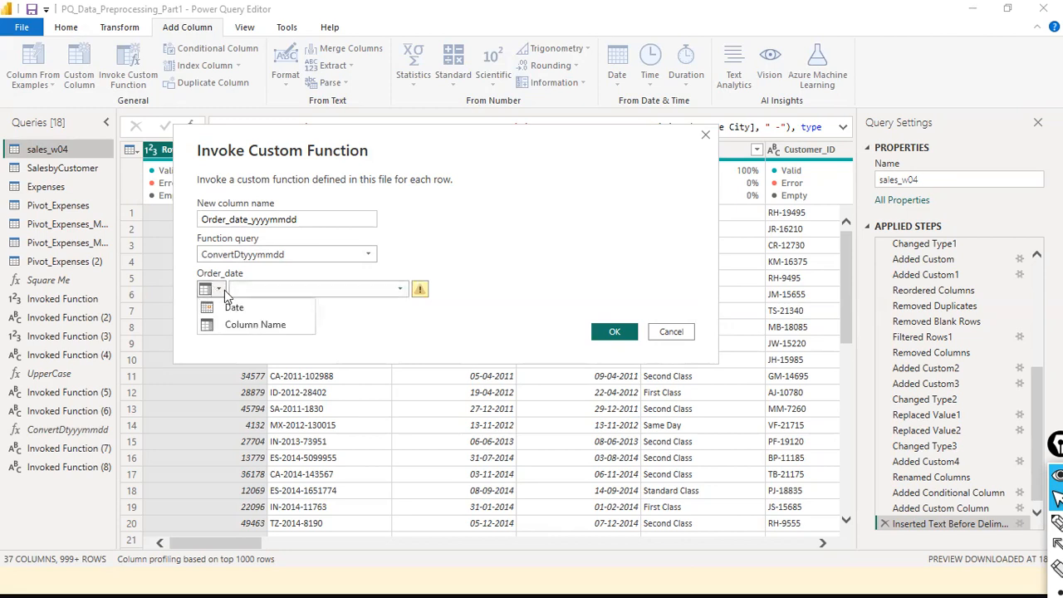
pyautogui.click(250, 324)
pyautogui.click(400, 291)
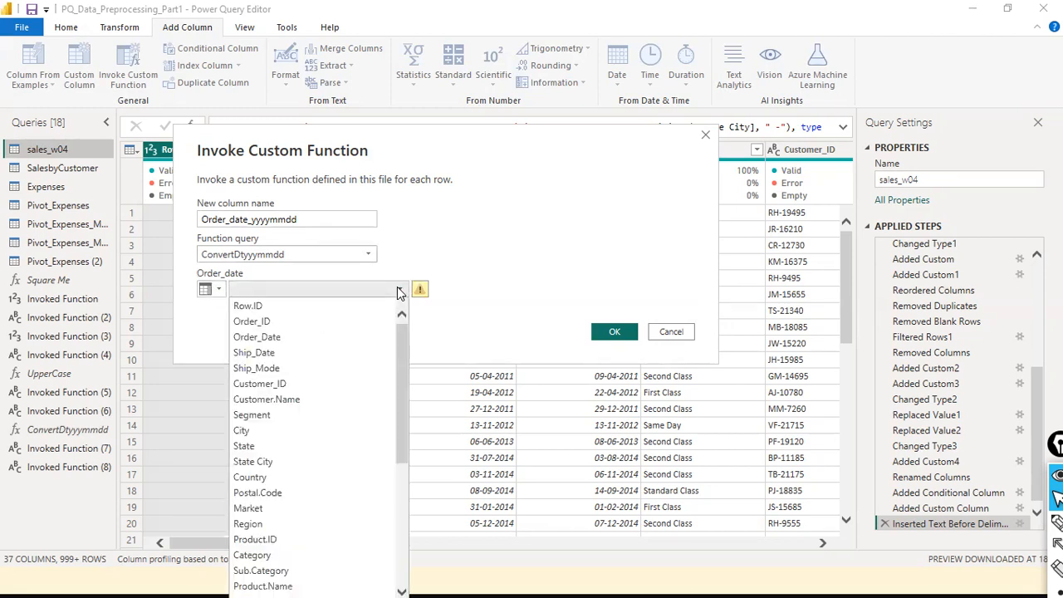
pyautogui.click(267, 337)
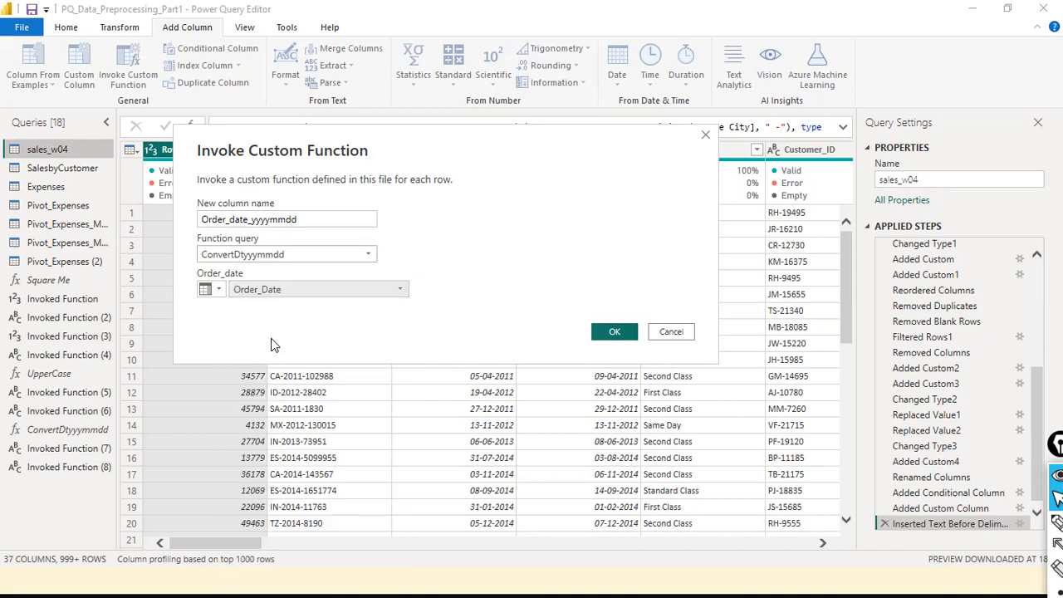
pyautogui.click(220, 291)
pyautogui.click(236, 301)
# - Set the Order_date argument to Column Name with the Order_Date column
pyautogui.click(286, 289)
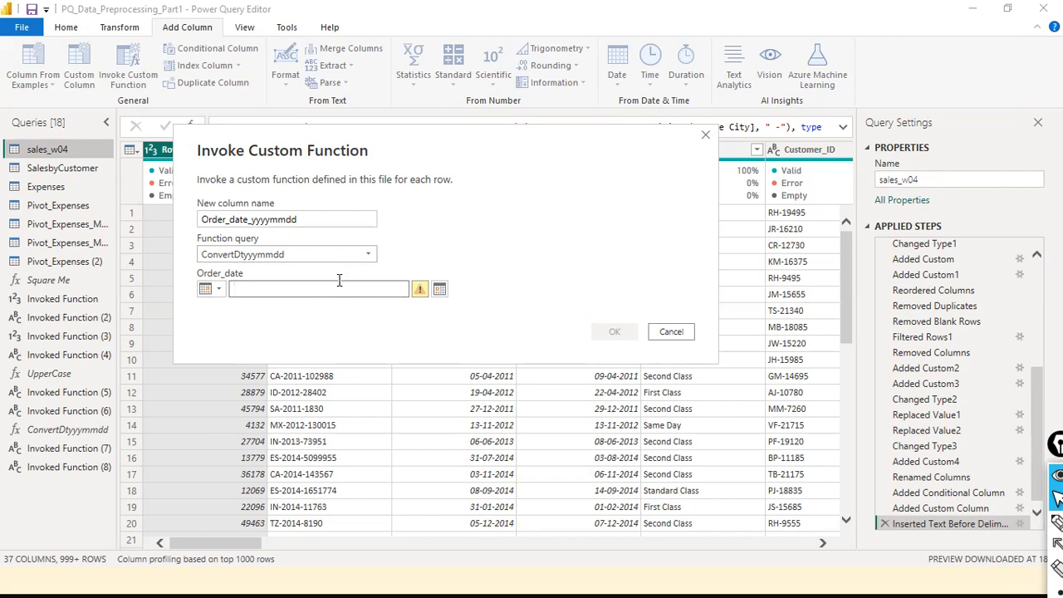
pyautogui.click(213, 289)
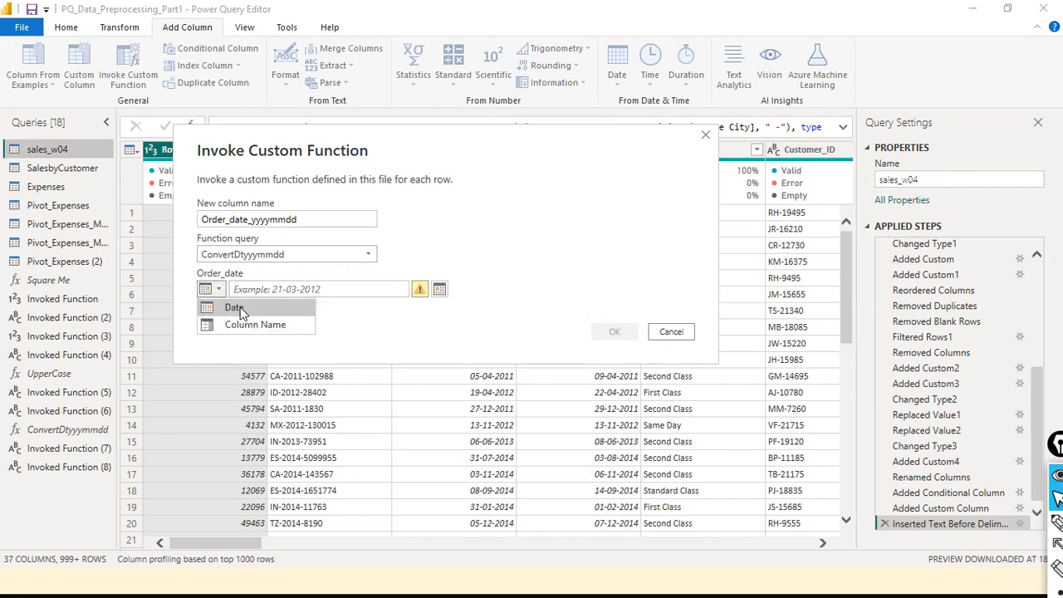
pyautogui.click(246, 325)
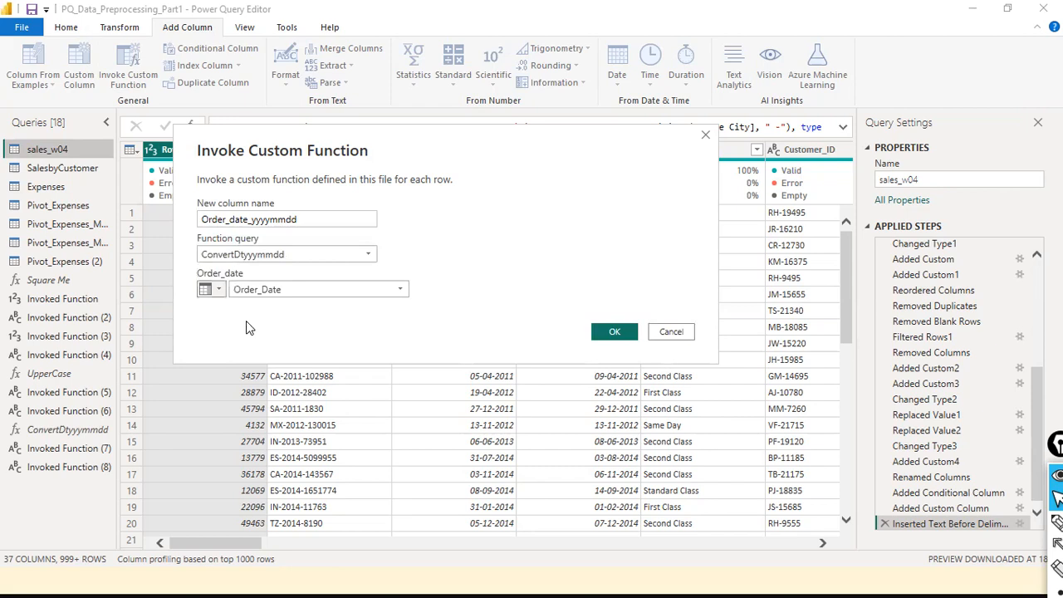
pyautogui.click(400, 290)
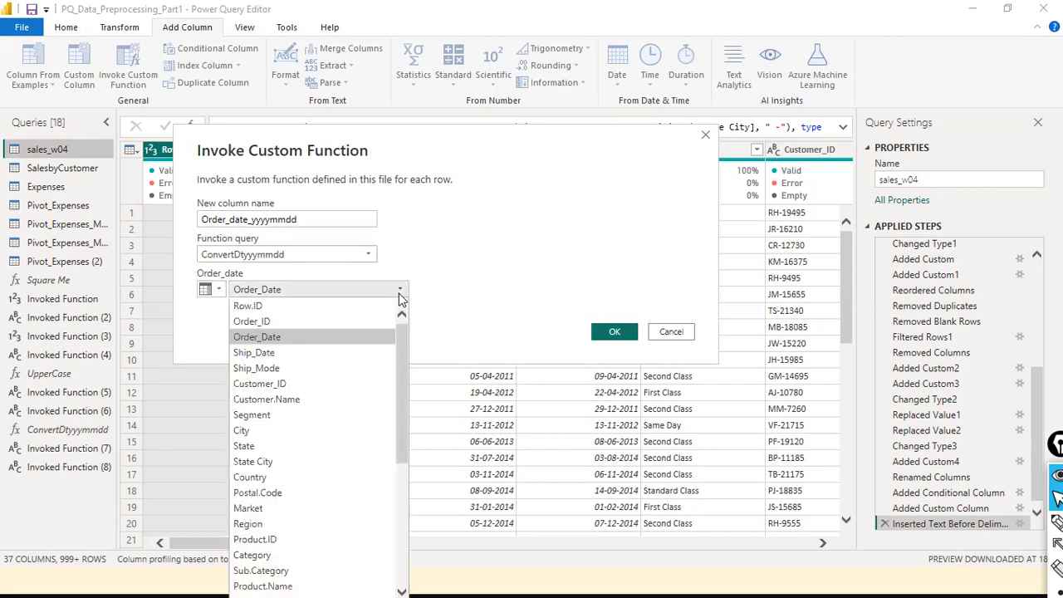
pyautogui.click(290, 341)
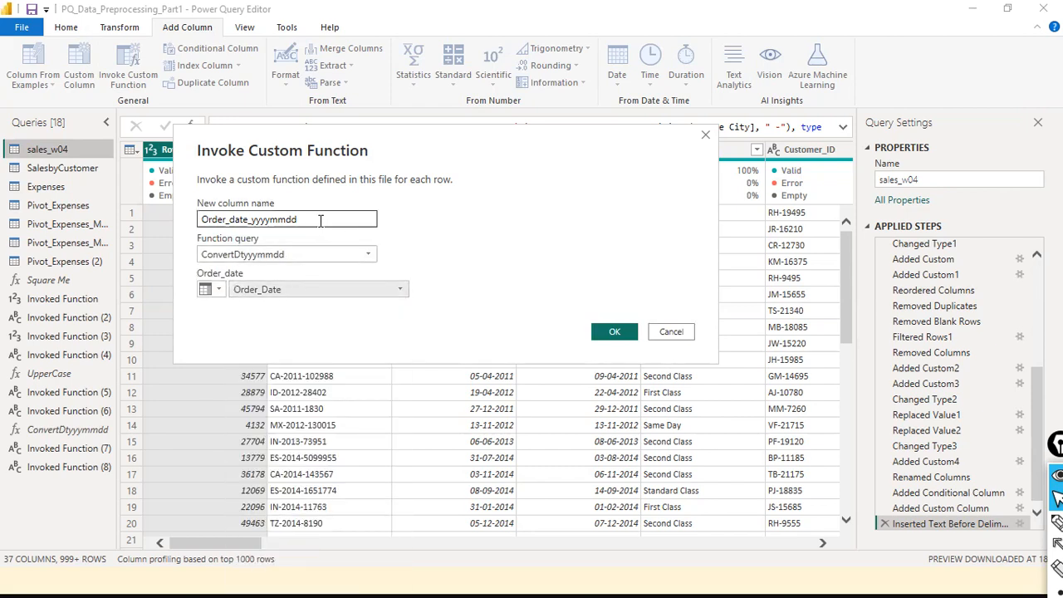
pyautogui.moveTo(505, 233)
pyautogui.mouseDown()
pyautogui.moveTo(414, 264)
pyautogui.moveTo(290, 263)
pyautogui.mouseUp()
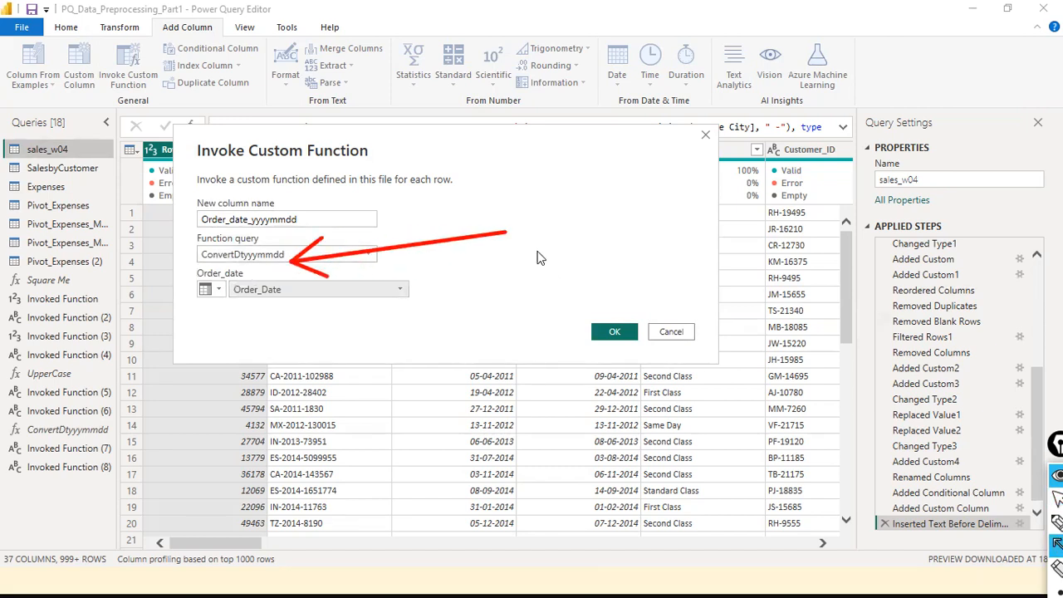
pyautogui.moveTo(506, 236); pyautogui.dragTo(320, 302)
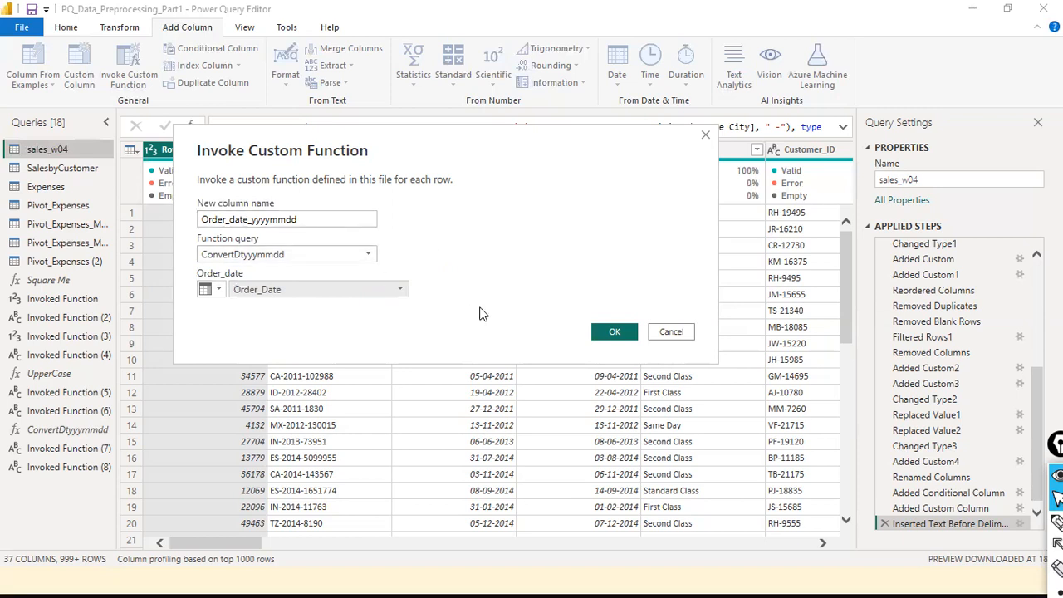
# - Confirm the dialog so sales_w04 gains Order_date_yyyymmdd filled with yyyy-MM-dd dates
pyautogui.click(612, 332)
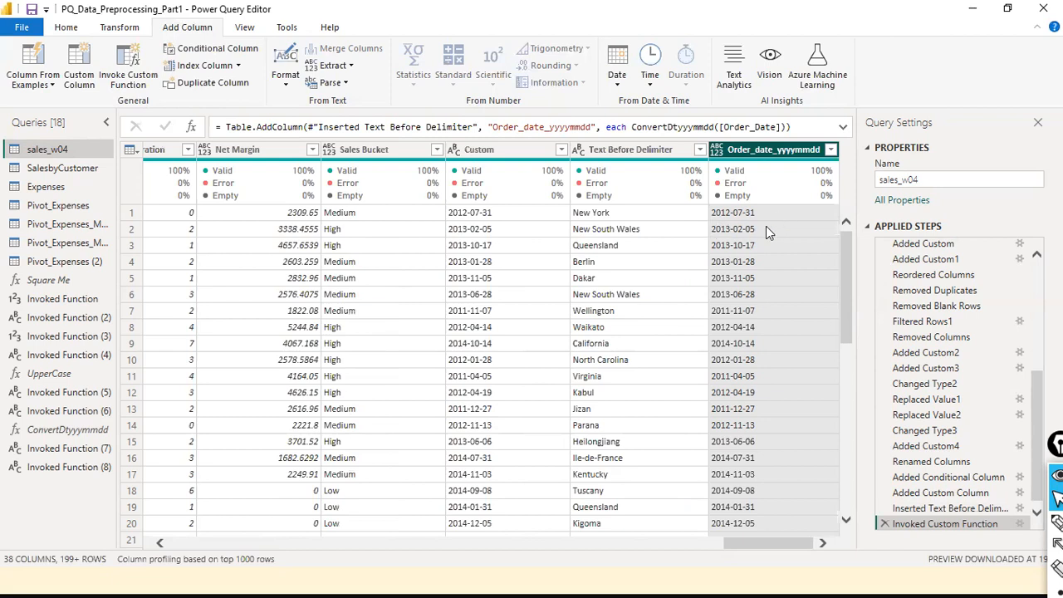
pyautogui.click(52, 85)
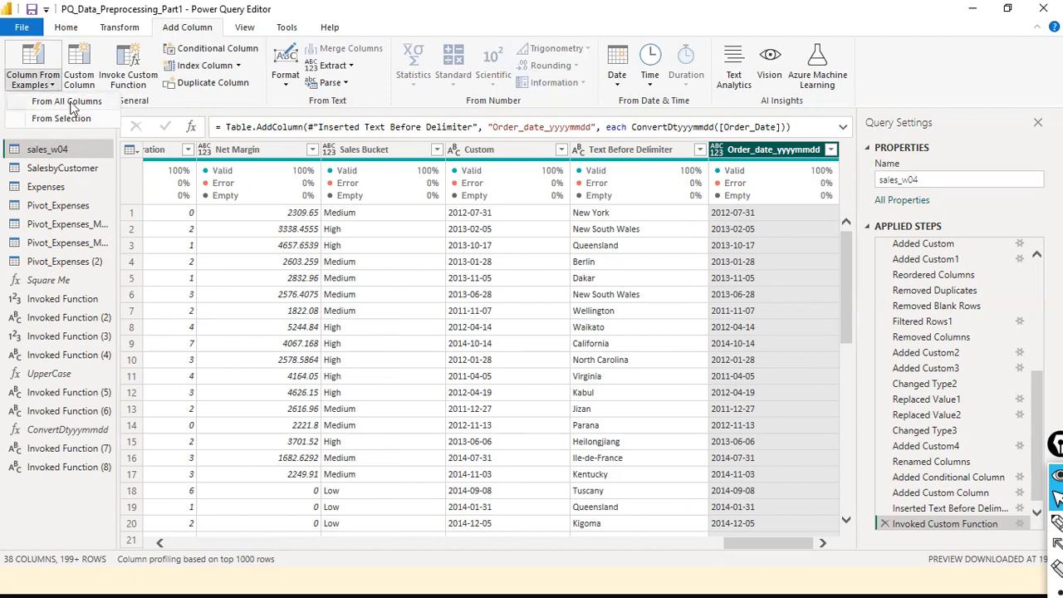
pyautogui.click(926, 82)
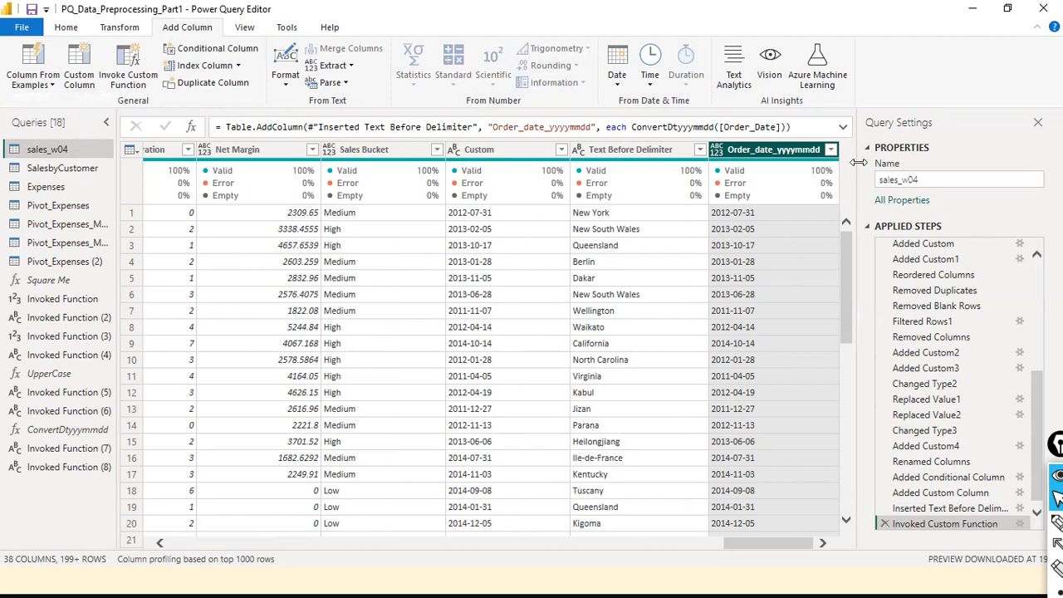
pyautogui.moveTo(792, 202)
# - Scroll sales_w04 back to the first columns, select Order_Date, and start Invoke Custom Function
pyautogui.click(53, 85)
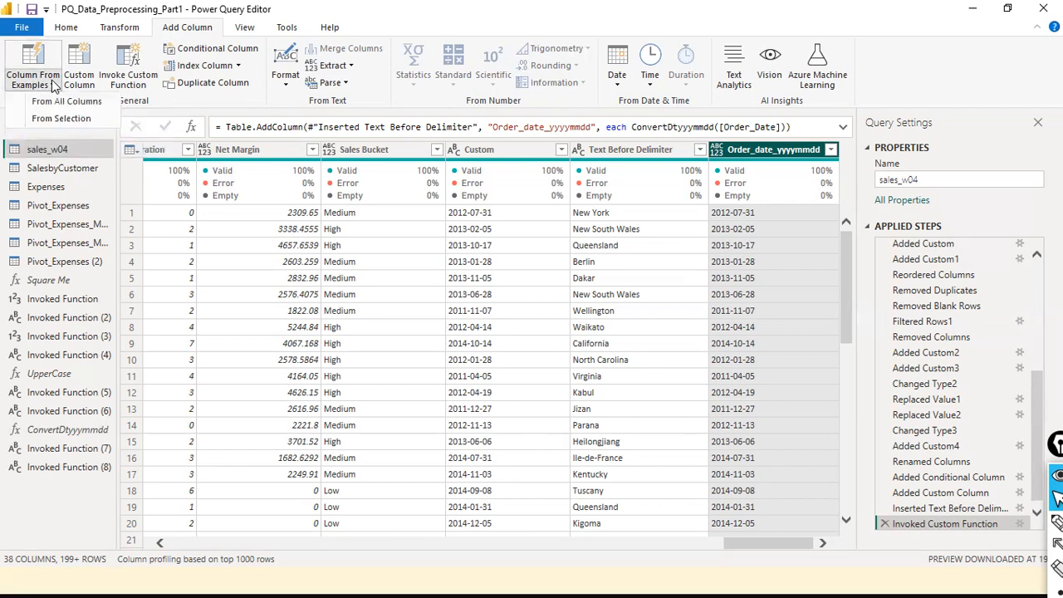
pyautogui.click(962, 52)
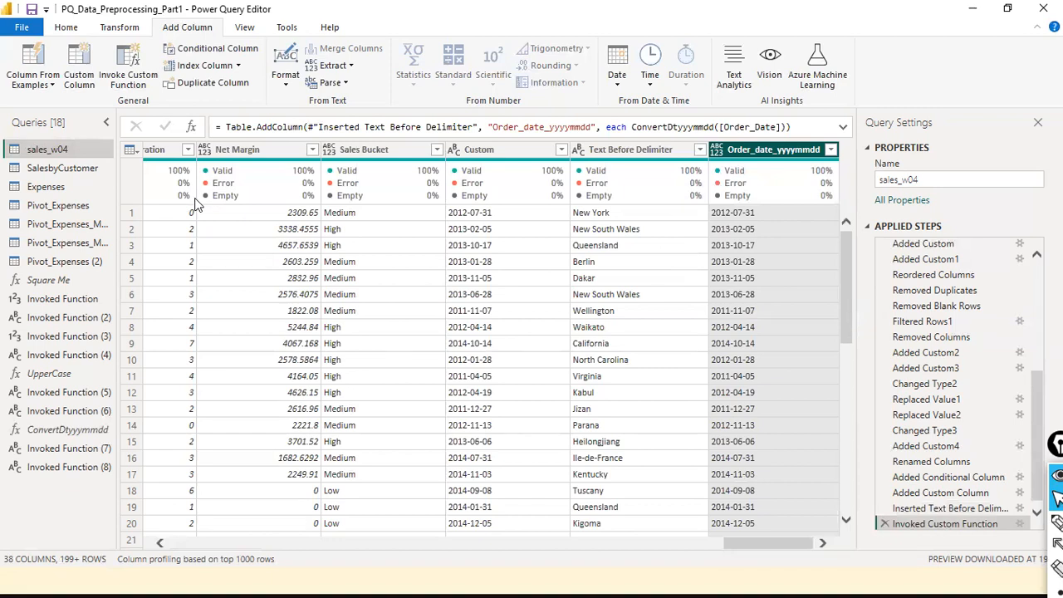
pyautogui.moveTo(197, 205)
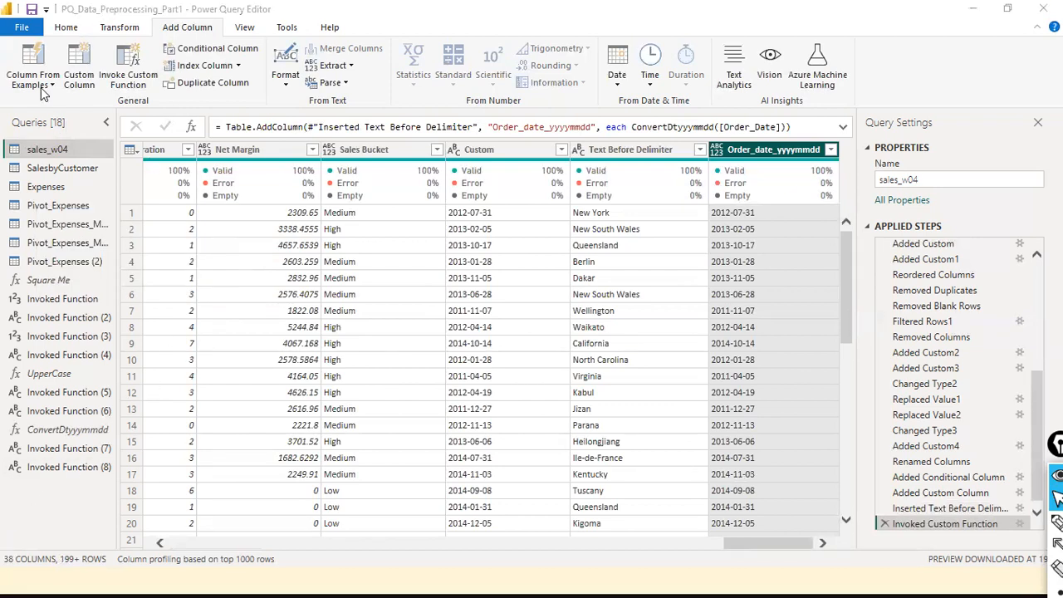
pyautogui.click(268, 545)
pyautogui.moveTo(429, 546); pyautogui.dragTo(10, 504)
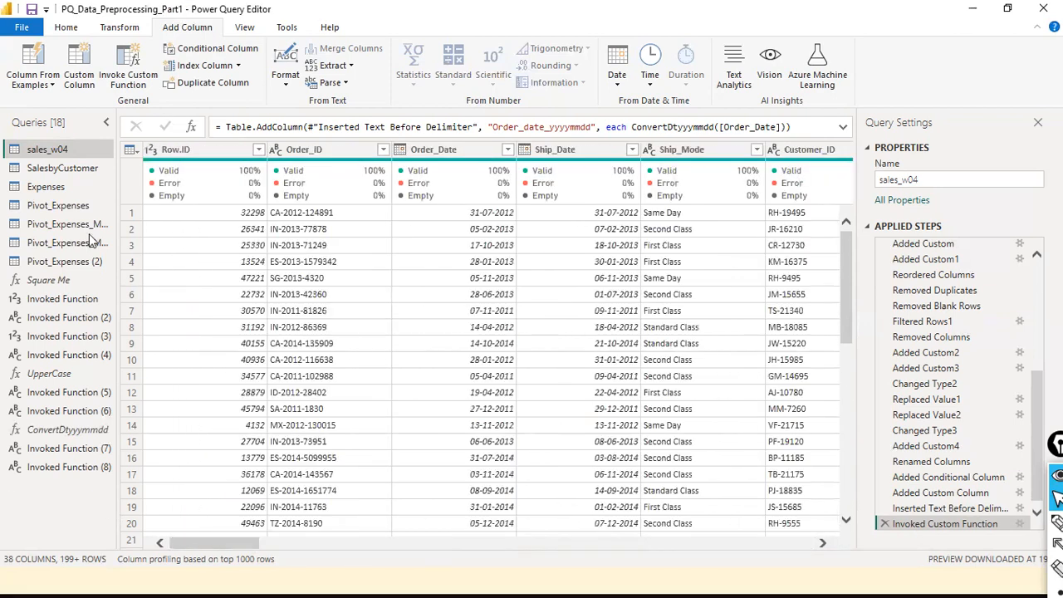
pyautogui.click(455, 148)
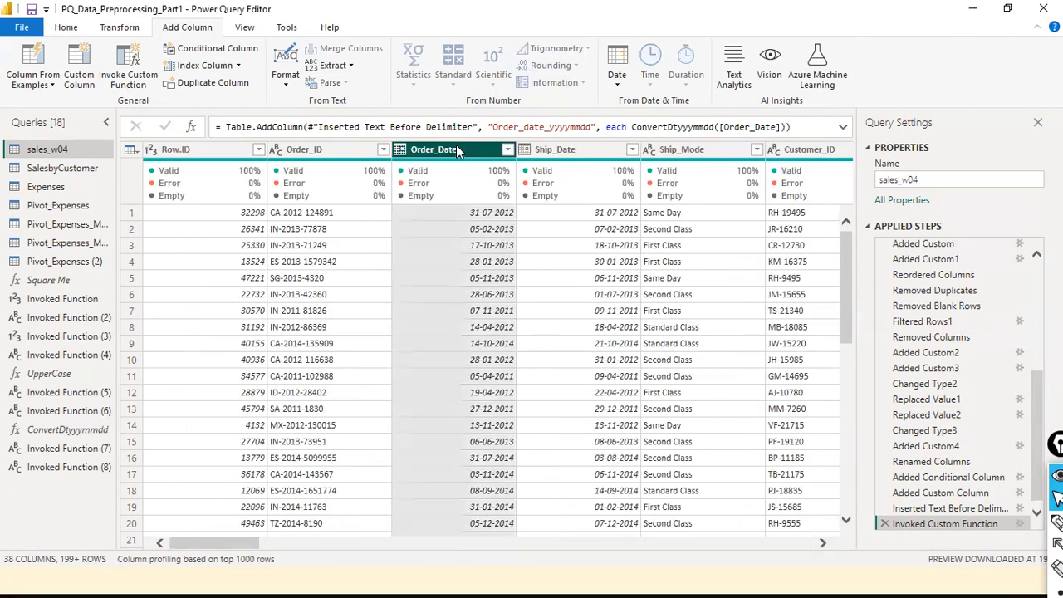
pyautogui.click(52, 85)
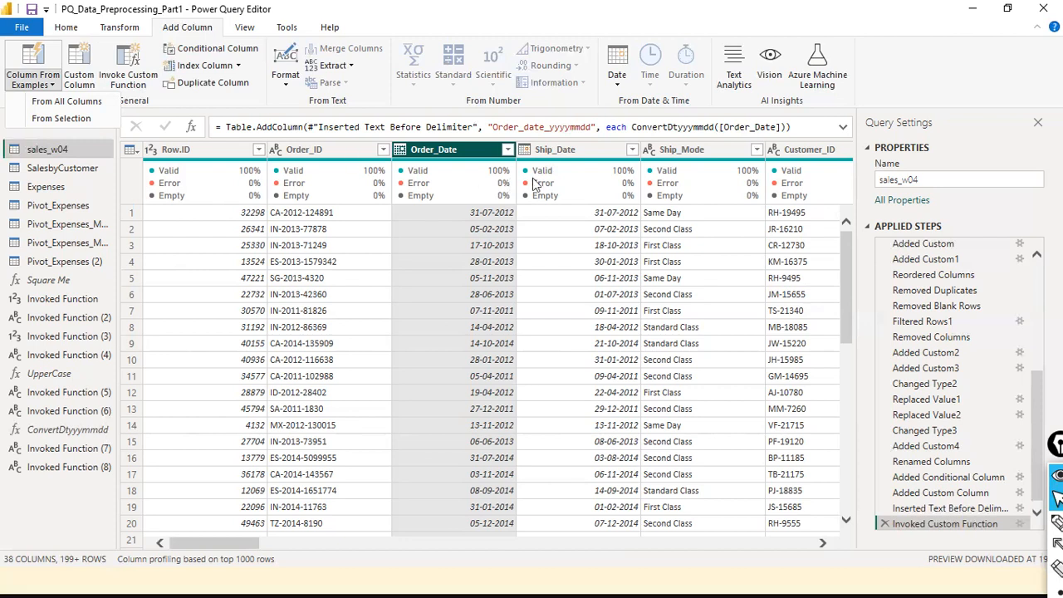
pyautogui.click(133, 77)
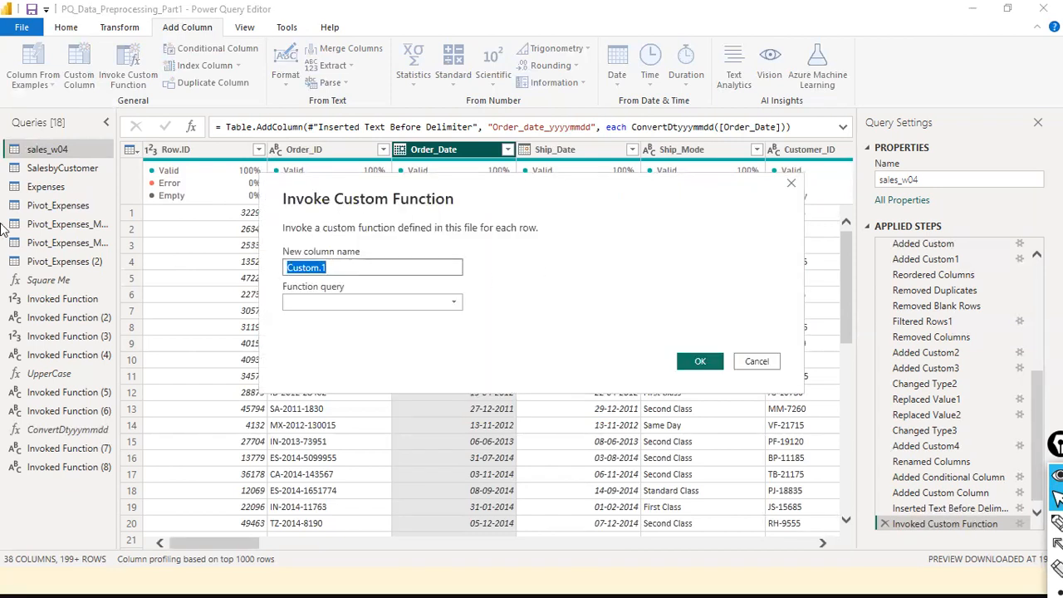
# - Name the new column Ship_date_yyyymmdd, fixing the mistyped letter
pyautogui.write('Ship_data')
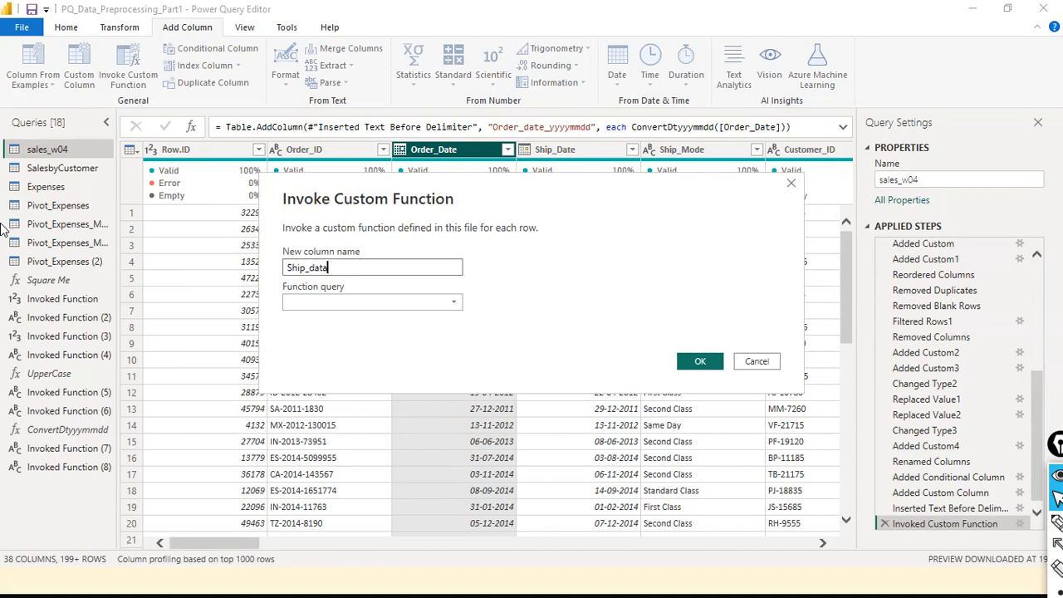
pyautogui.write('eyyyymmdd')
pyautogui.press('Tab')
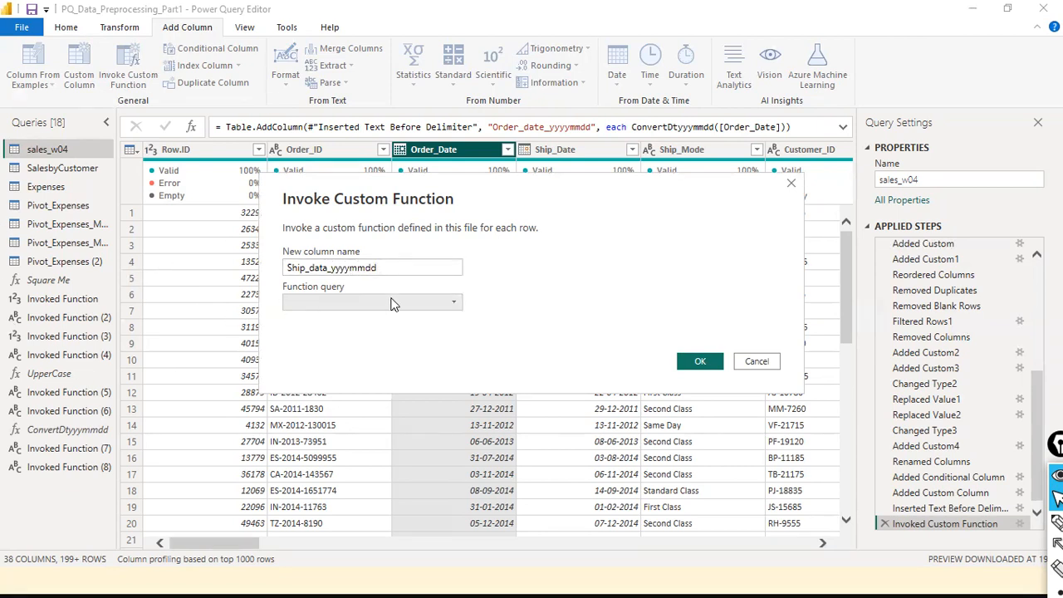
pyautogui.moveTo(379, 268); pyautogui.dragTo(268, 265)
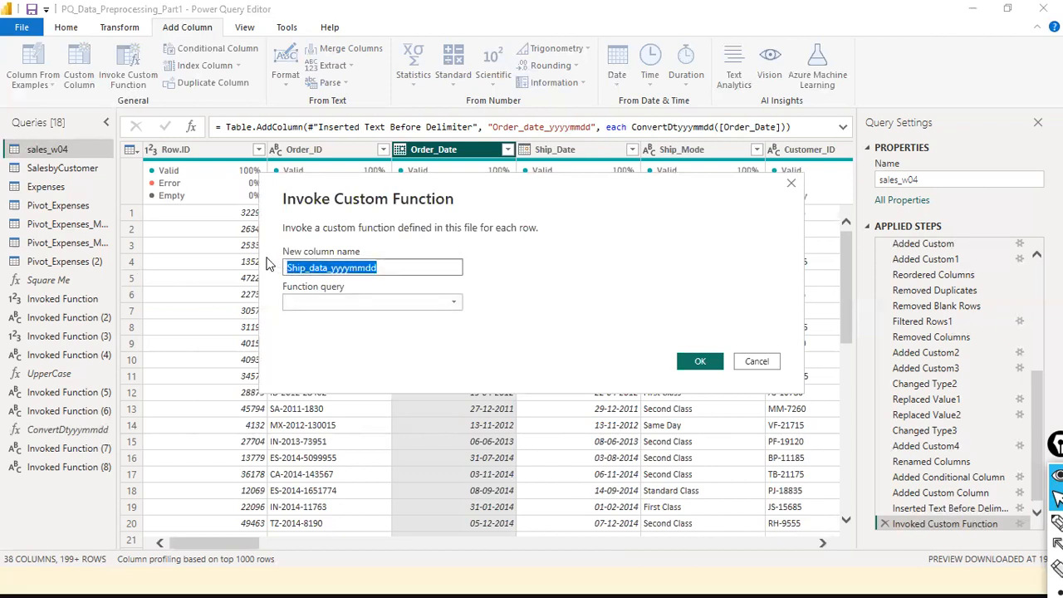
pyautogui.click(325, 267)
pyautogui.press('Delete')
pyautogui.write('e')
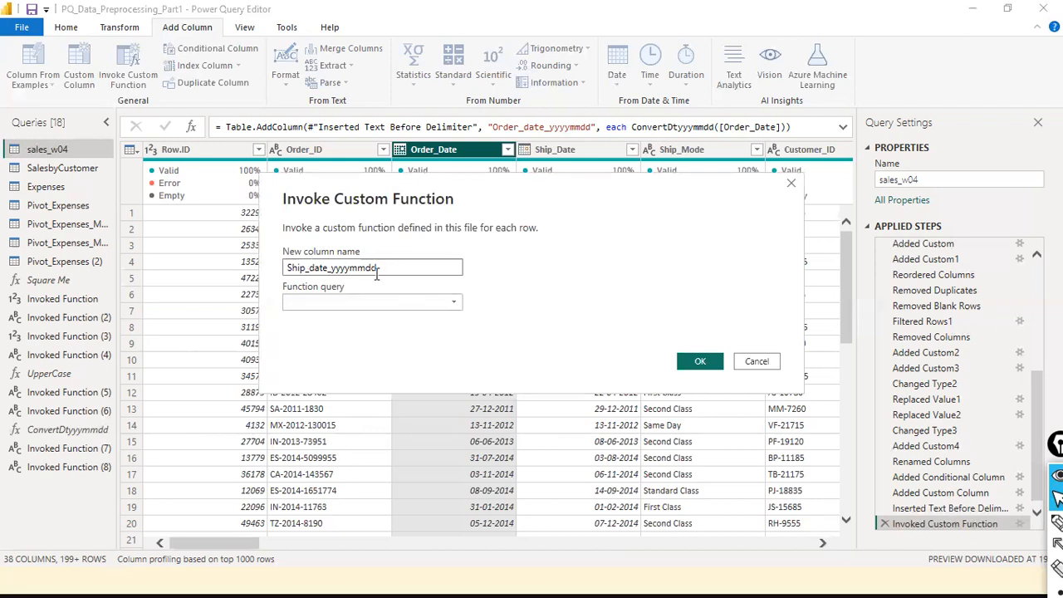
# - Apply ConvertDtyyyymmdd with the Ship_Date column as input and add the column
pyautogui.click(445, 300)
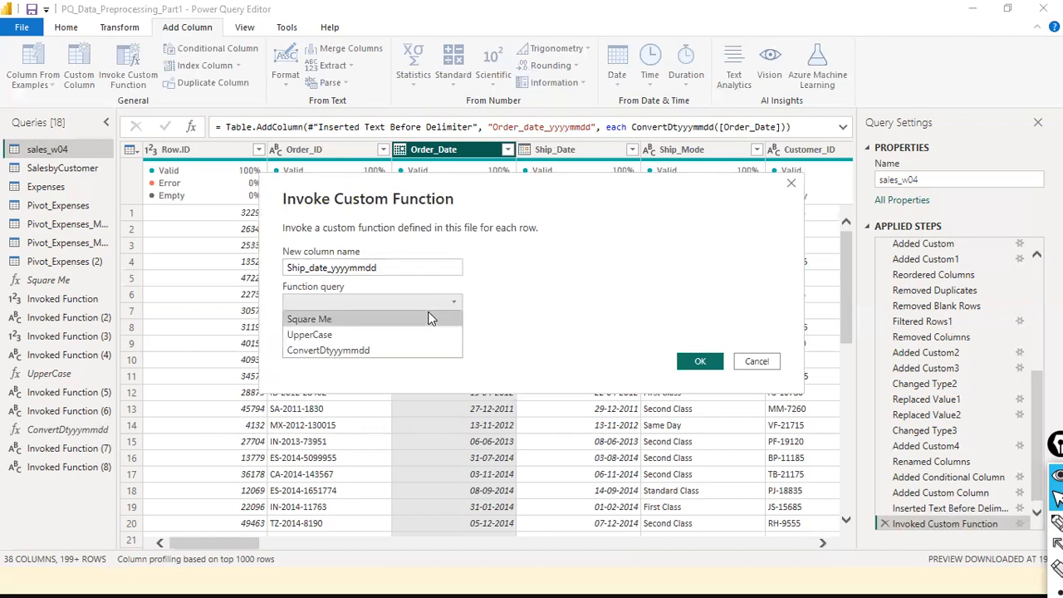
pyautogui.click(359, 351)
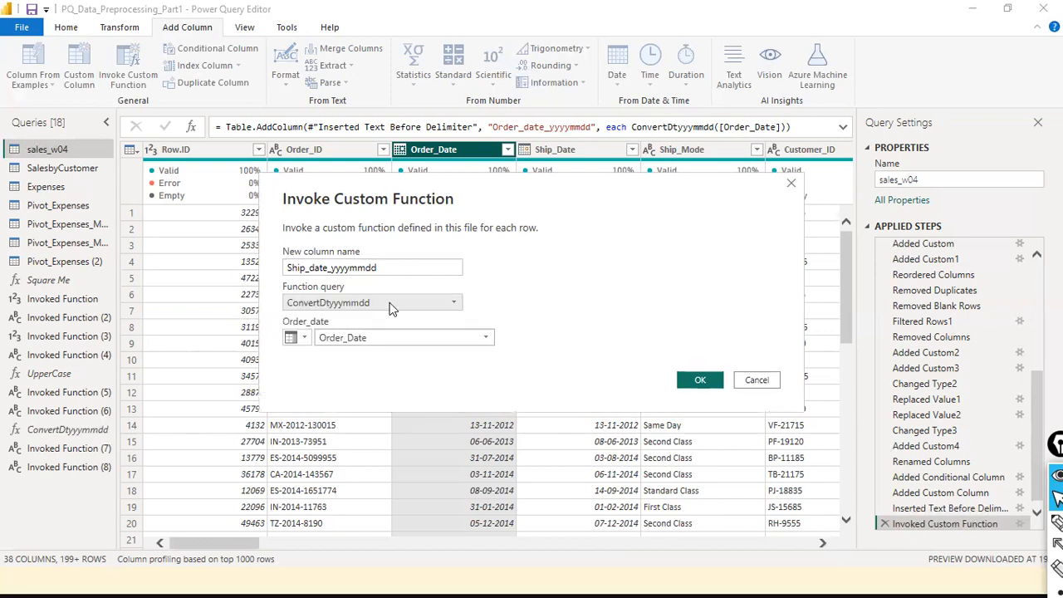
pyautogui.click(387, 269)
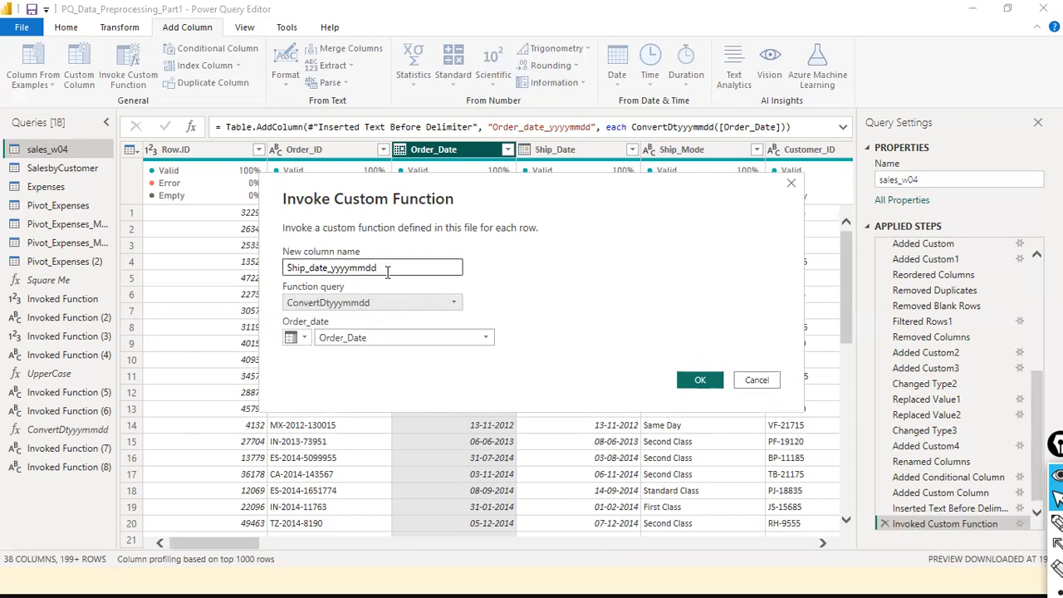
pyautogui.click(302, 339)
pyautogui.click(328, 373)
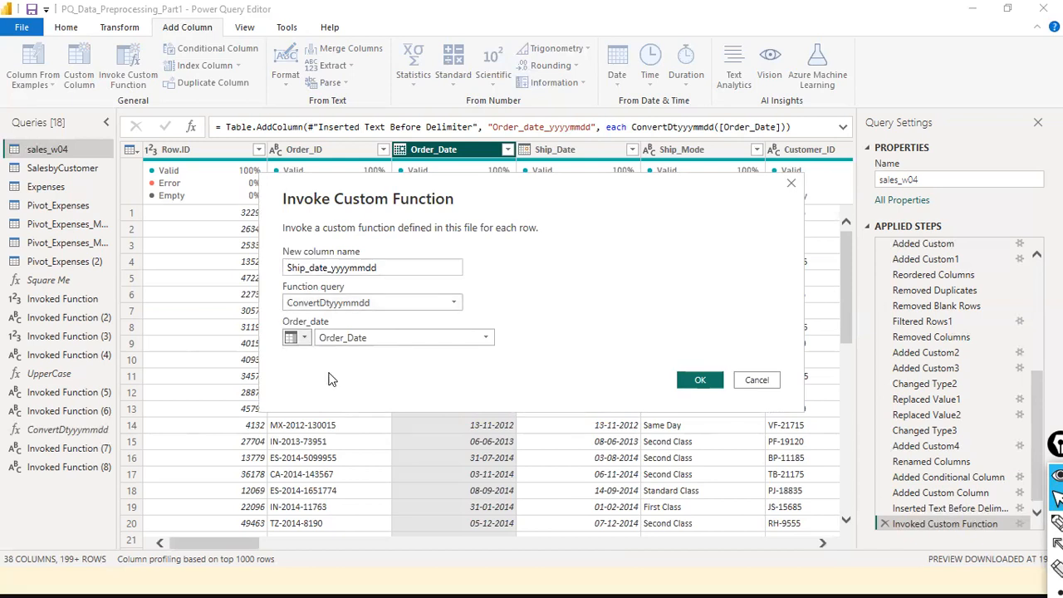
pyautogui.click(487, 338)
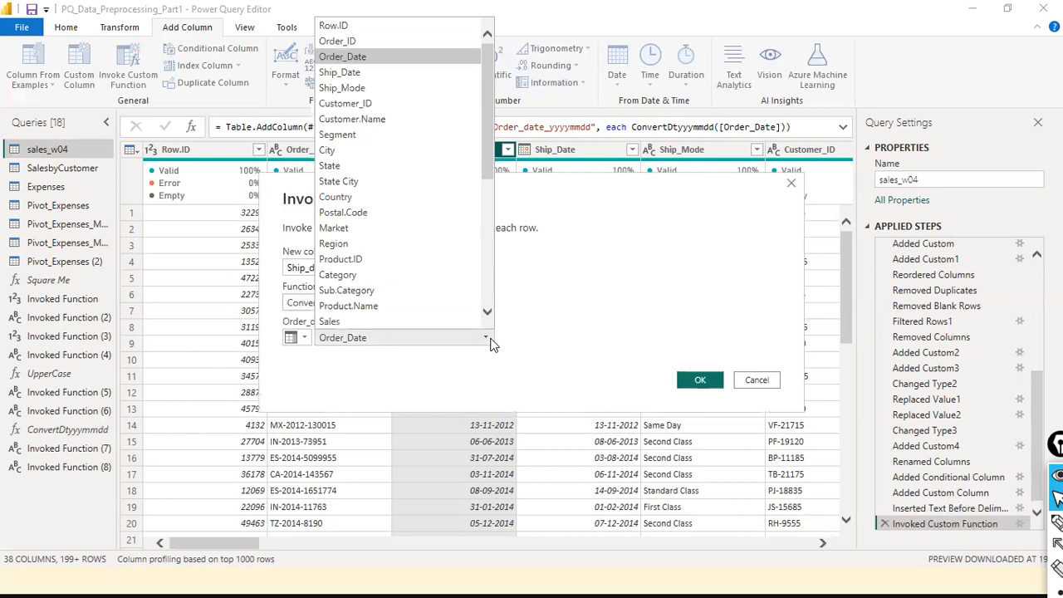
pyautogui.click(408, 73)
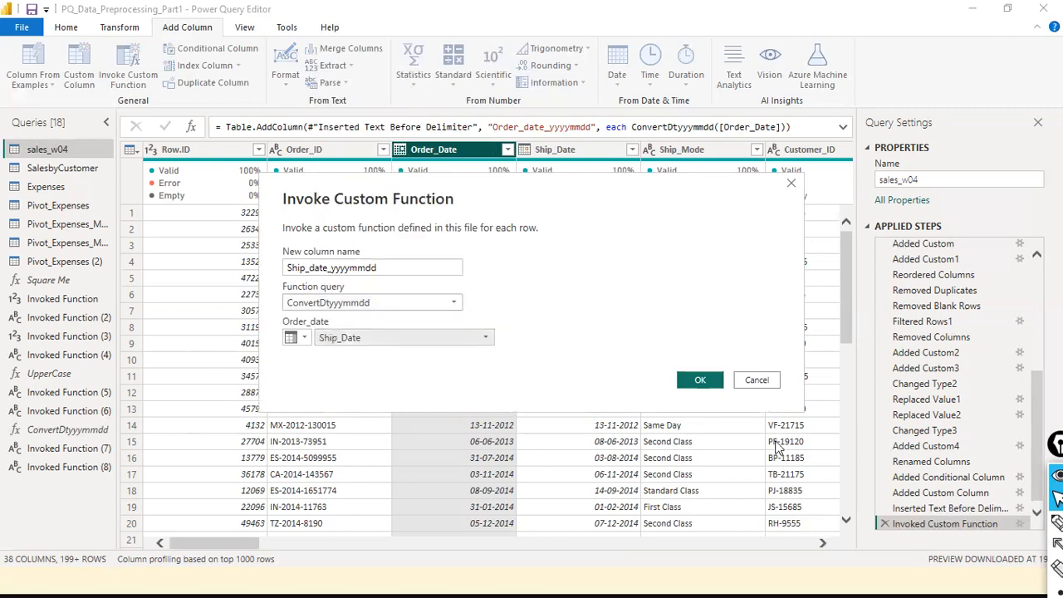
pyautogui.click(700, 380)
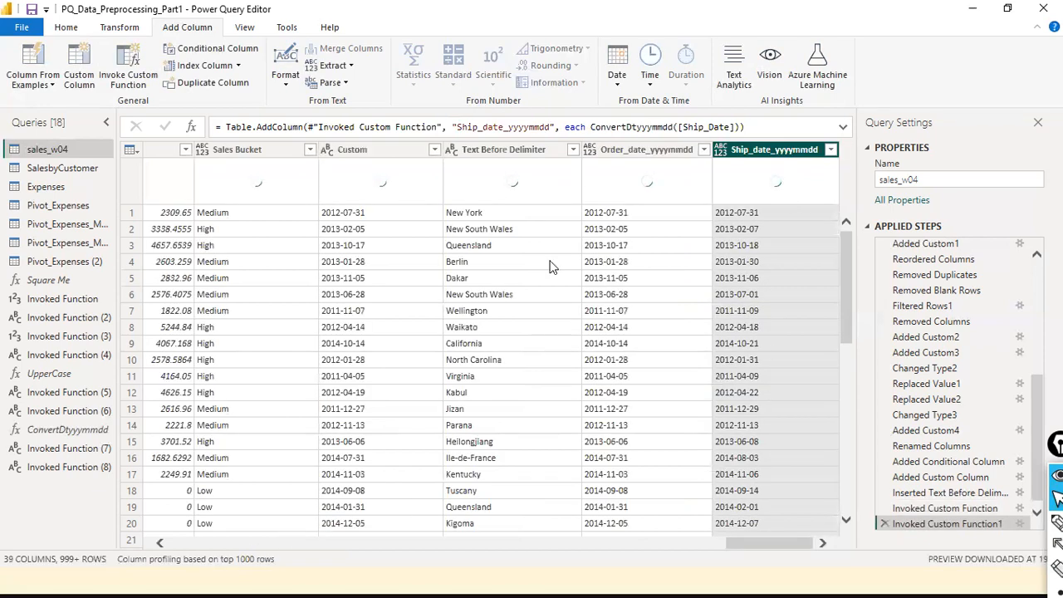
# - Preview a Custom cell value, scroll the grid back left, and select Ship_Mode
pyautogui.moveTo(123, 415)
pyautogui.mouseDown()
pyautogui.moveTo(245, 339)
pyautogui.moveTo(677, 154)
pyautogui.mouseUp()
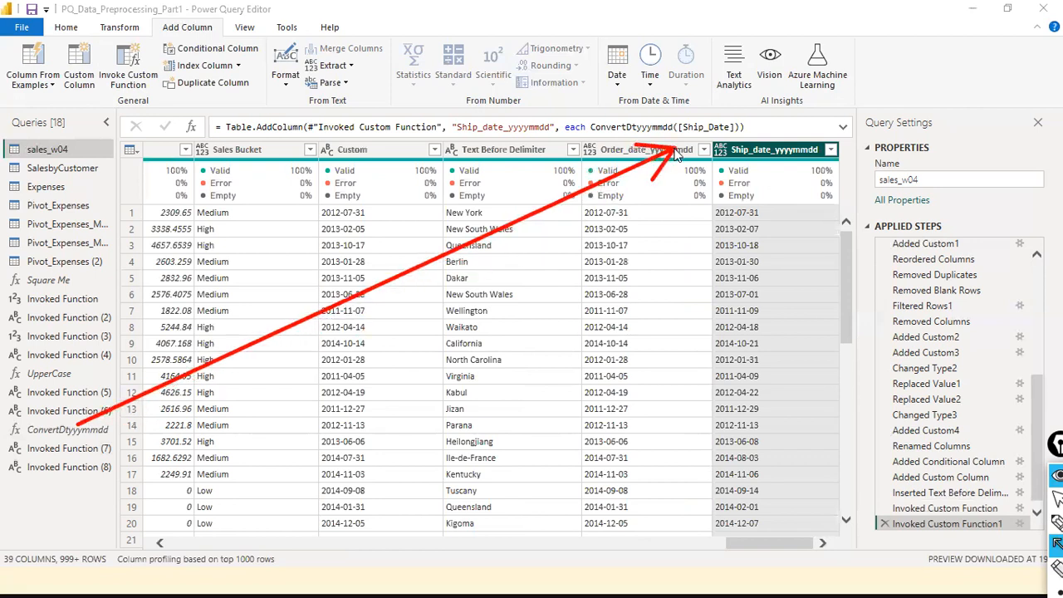
pyautogui.moveTo(105, 419); pyautogui.dragTo(818, 149)
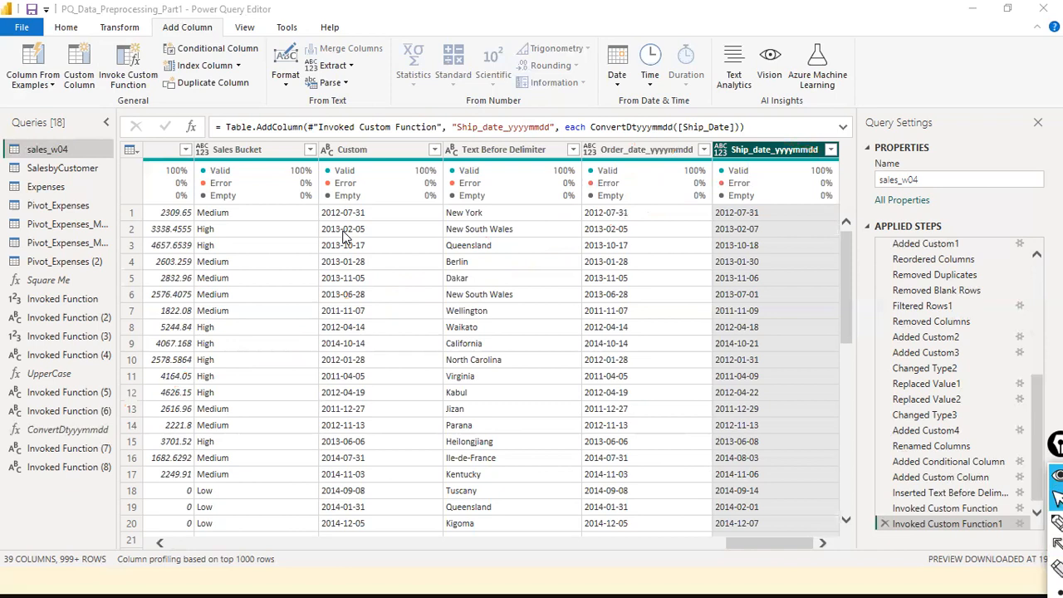
pyautogui.click(345, 237)
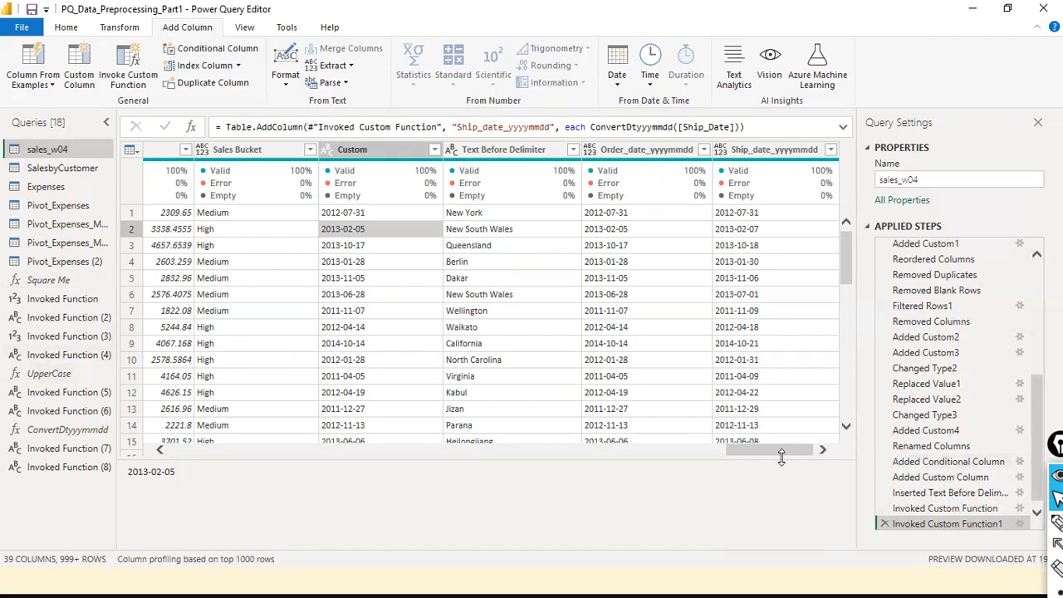
pyautogui.moveTo(781, 450); pyautogui.dragTo(239, 450)
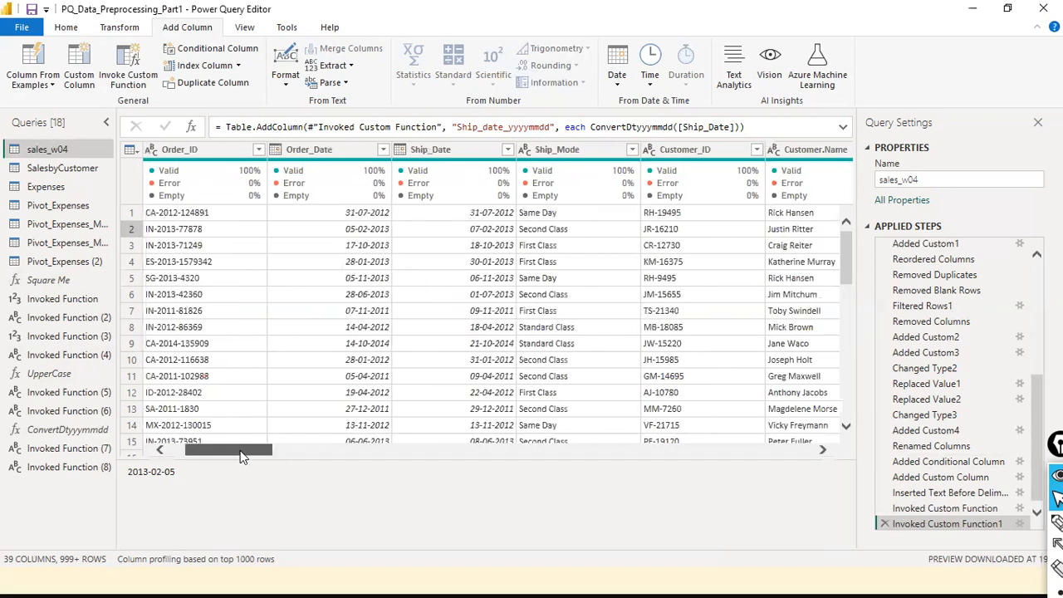
pyautogui.click(604, 154)
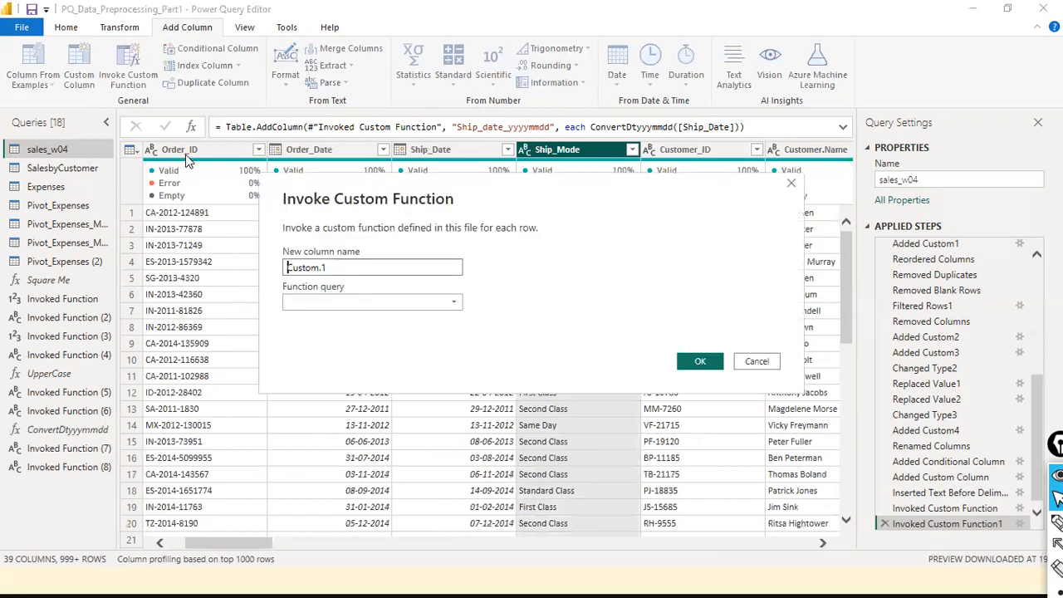
# - Add Ship_Mode_UC using UpperCase with x1 taken from the Ship_Mode column
pyautogui.tripleClick(419, 274)
pyautogui.write('Ship_Mdo')
pyautogui.press('BackSpace')
pyautogui.press('BackSpace')
pyautogui.write('ode_UC')
pyautogui.click(455, 304)
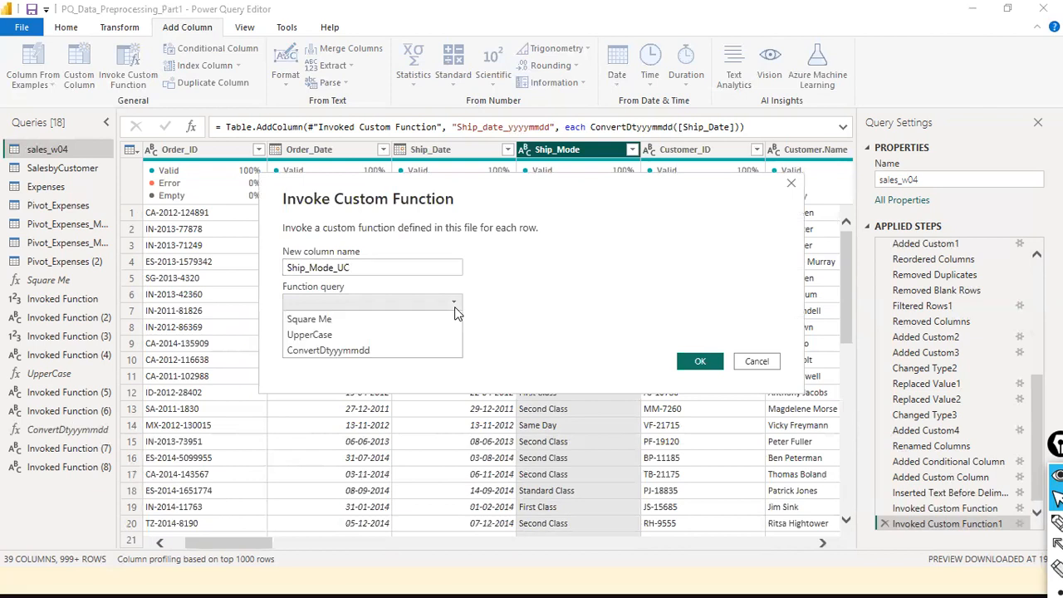
pyautogui.click(388, 336)
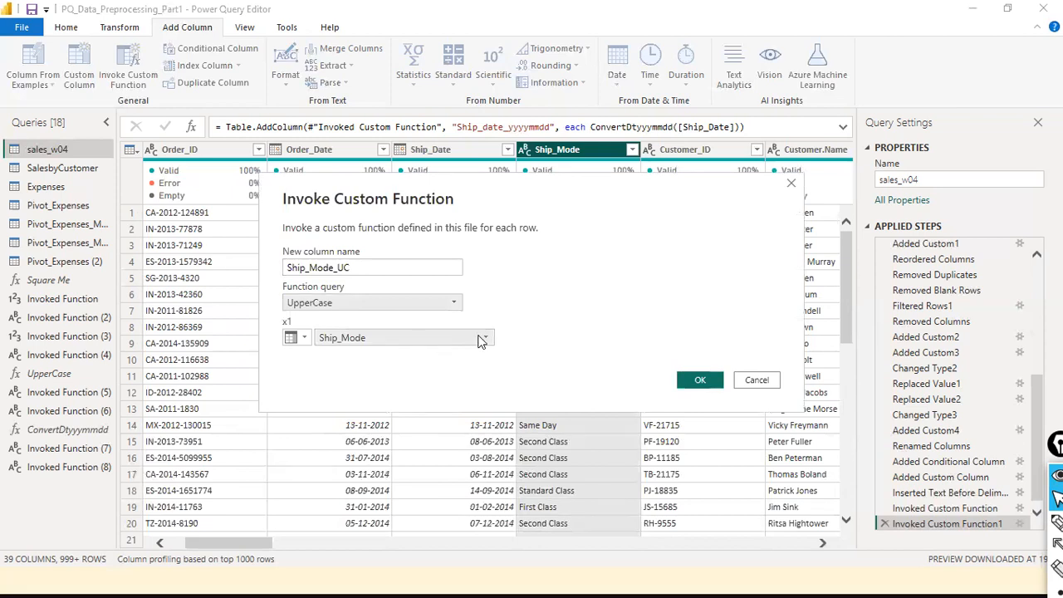
pyautogui.click(305, 339)
pyautogui.click(316, 375)
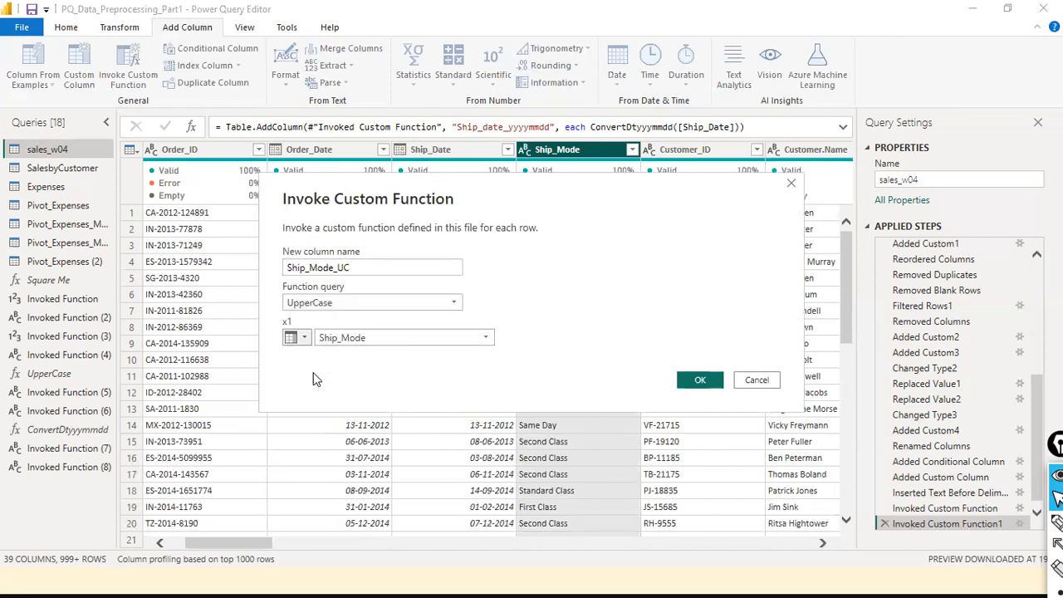
pyautogui.click(489, 344)
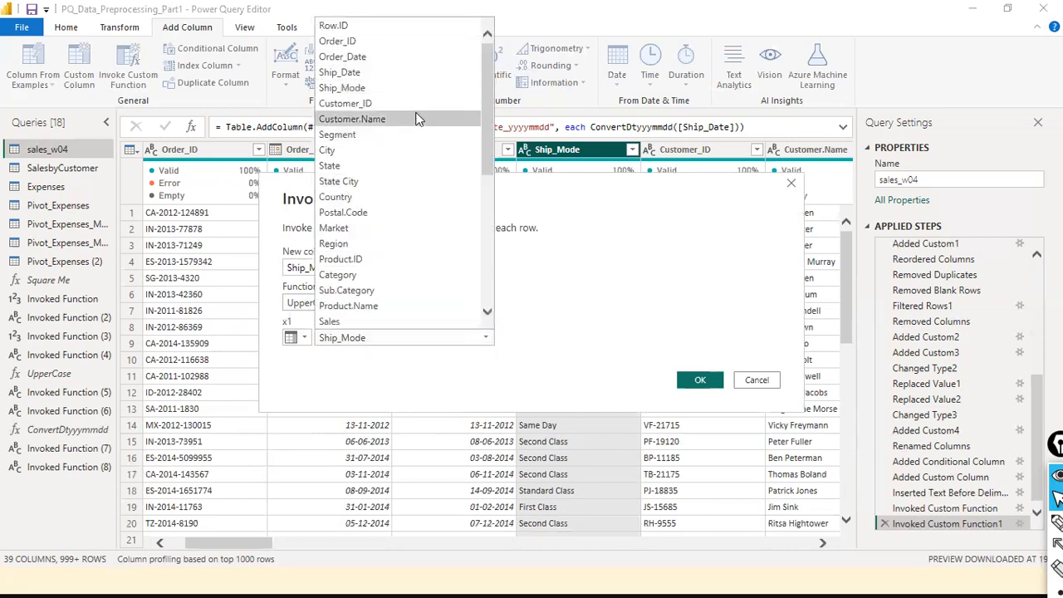
pyautogui.click(395, 87)
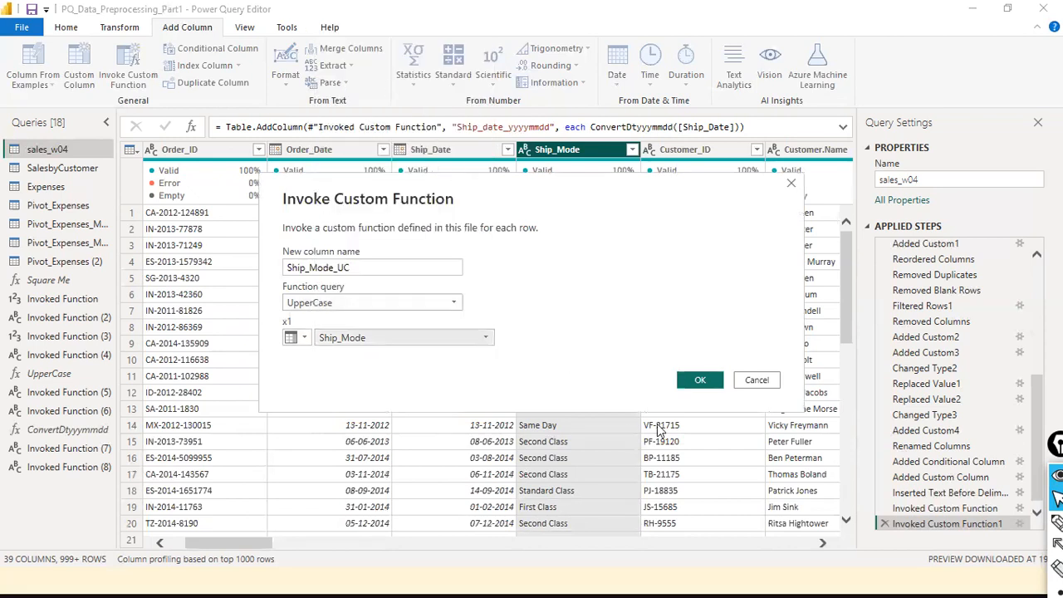
pyautogui.click(705, 380)
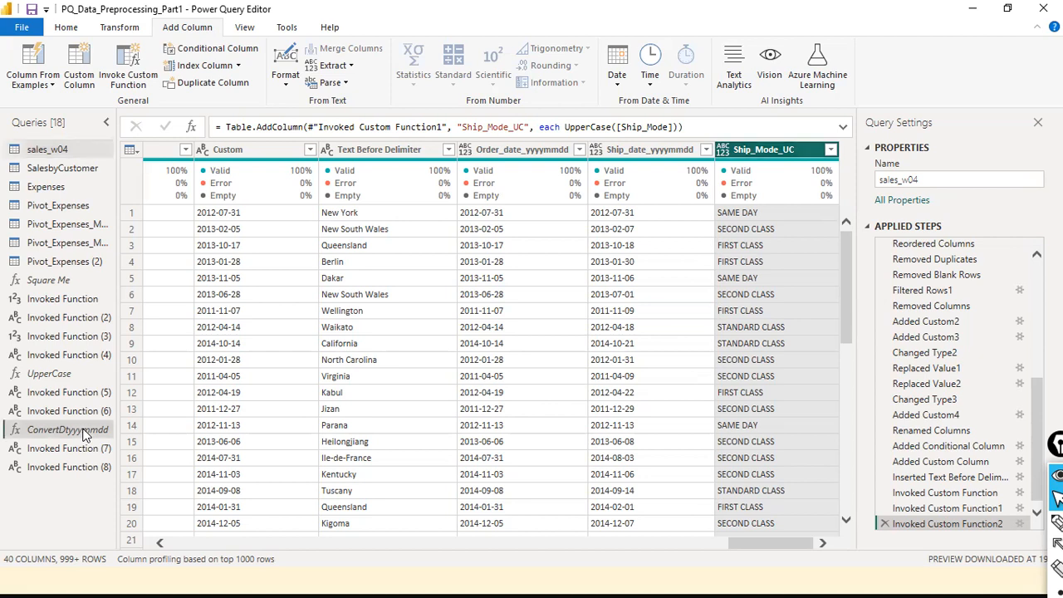
# - Select the ConvertDtyyyymmdd function query in the Queries pane
pyautogui.click(83, 431)
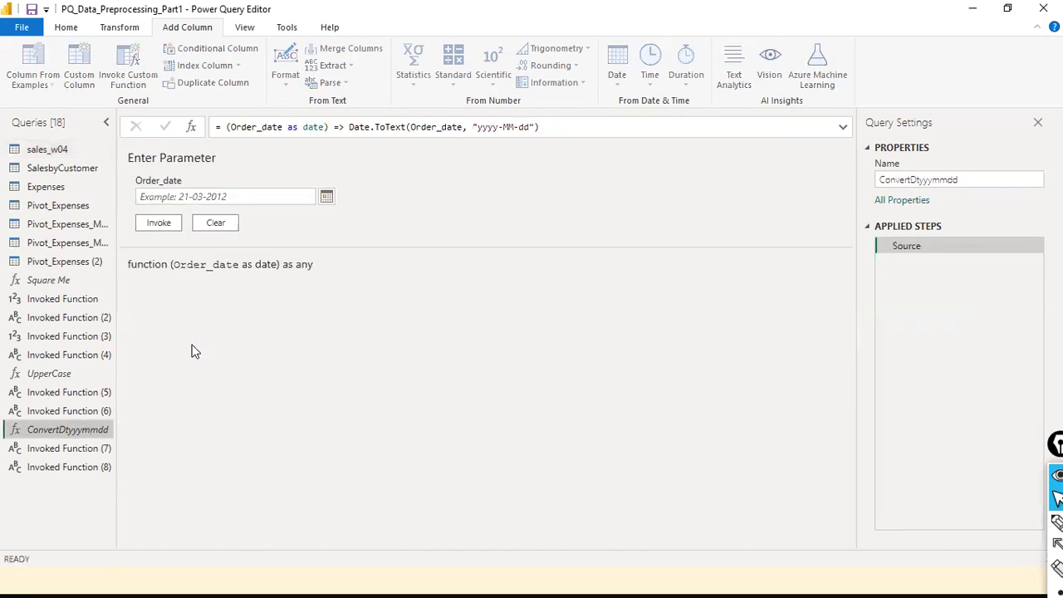
# - Replace Order_date with dateCol in the formula, commit it, and return to sales_w04
pyautogui.click(263, 128)
pyautogui.press('BackSpace')
pyautogui.press('BackSpace')
pyautogui.press('BackSpace')
pyautogui.press('BackSpace')
pyautogui.press('BackSpace')
pyautogui.press('BackSpace')
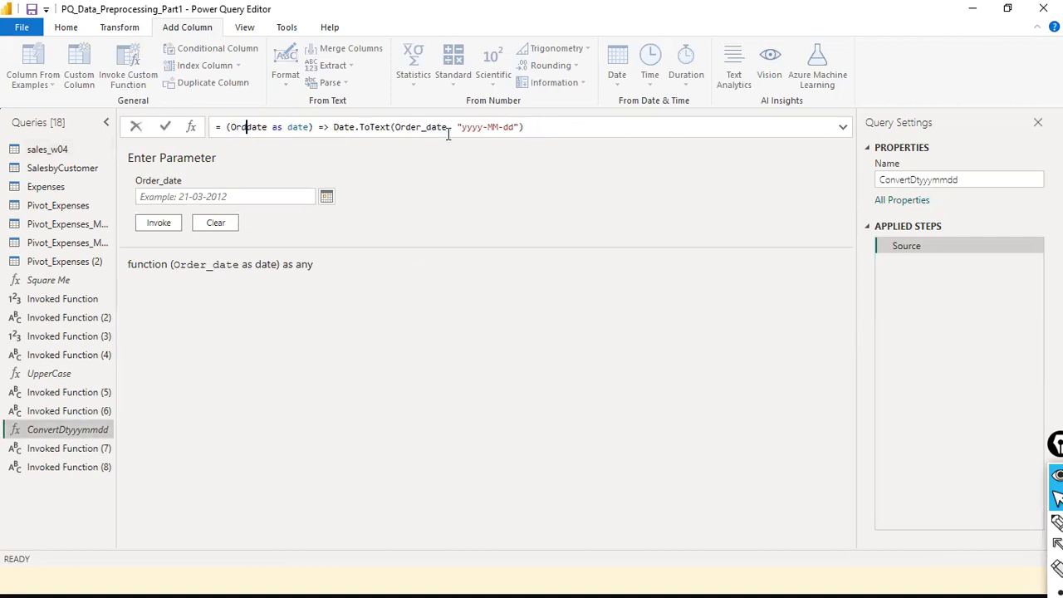
pyautogui.press('Right')
pyautogui.press('Right')
pyautogui.press('Right')
pyautogui.press('Right')
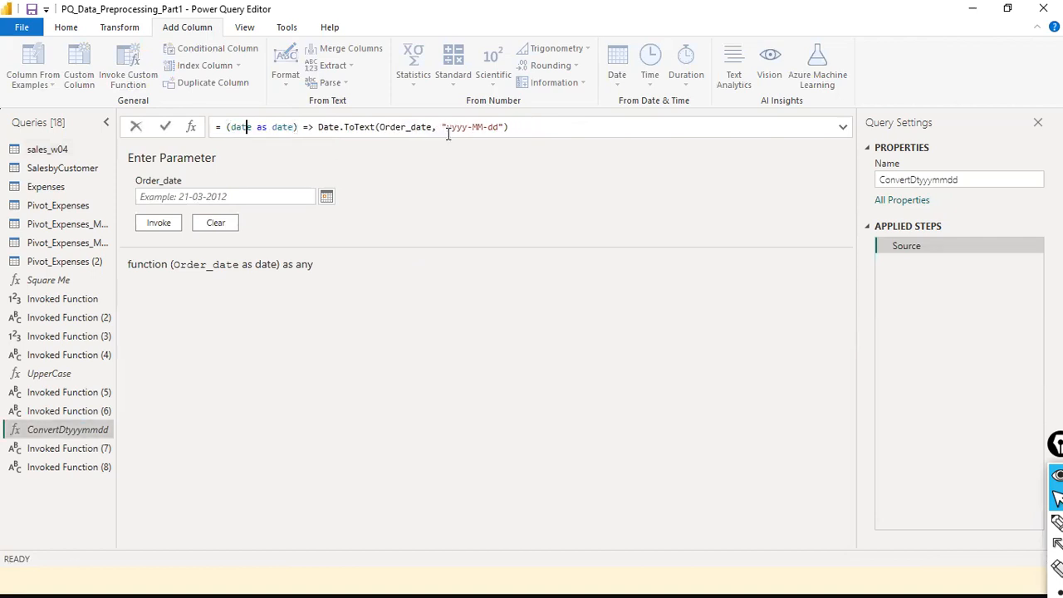
pyautogui.write('Co')
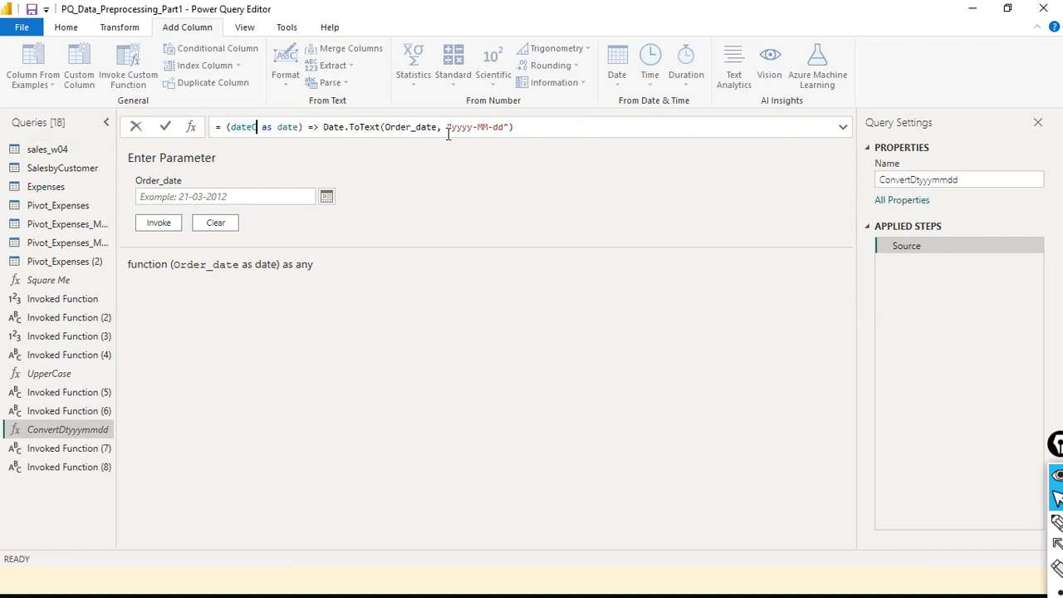
pyautogui.write('l')
pyautogui.press('Escape')
pyautogui.press('Right')
pyautogui.press('Right')
pyautogui.press('Right')
pyautogui.press('Right')
pyautogui.press('Right')
pyautogui.press('Right')
pyautogui.press('Right')
pyautogui.press('Right')
pyautogui.press('Right')
pyautogui.press('Right')
pyautogui.press('Right')
pyautogui.press('Right')
pyautogui.press('Right')
pyautogui.press('Right')
pyautogui.press('Right')
pyautogui.press('Right')
pyautogui.press('Right')
pyautogui.press('Right')
pyautogui.press('Right')
pyautogui.press('Right')
pyautogui.press('Right')
pyautogui.press('Right')
pyautogui.press('Right')
pyautogui.press('Right')
pyautogui.press('Right')
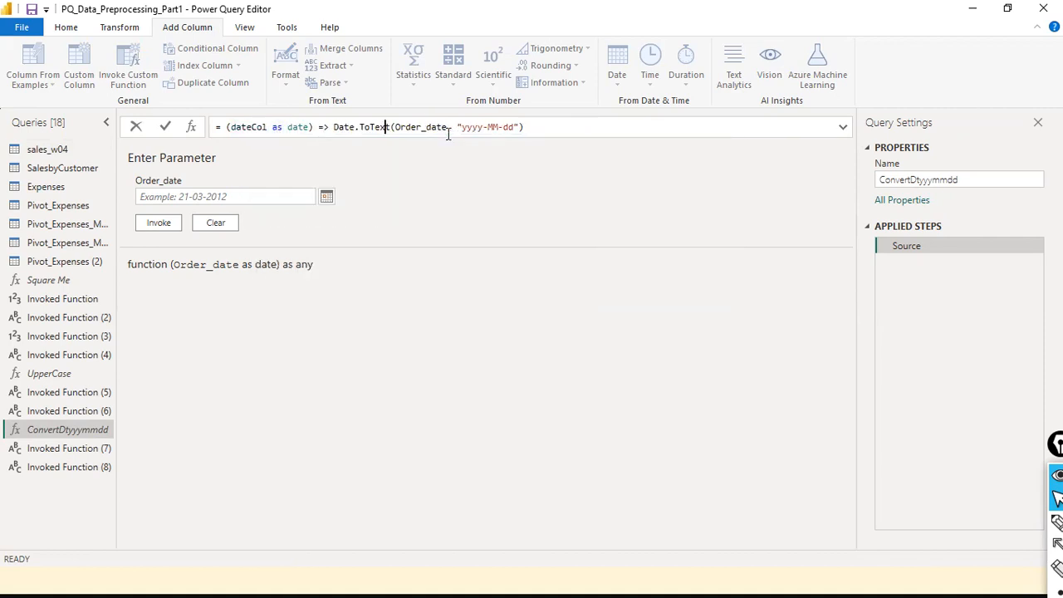
pyautogui.press('Delete')
pyautogui.press('Delete')
pyautogui.press('Delete')
pyautogui.press('Delete')
pyautogui.press('Delete')
pyautogui.press('Delete')
pyautogui.press('Delete')
pyautogui.press('Delete')
pyautogui.press('Delete')
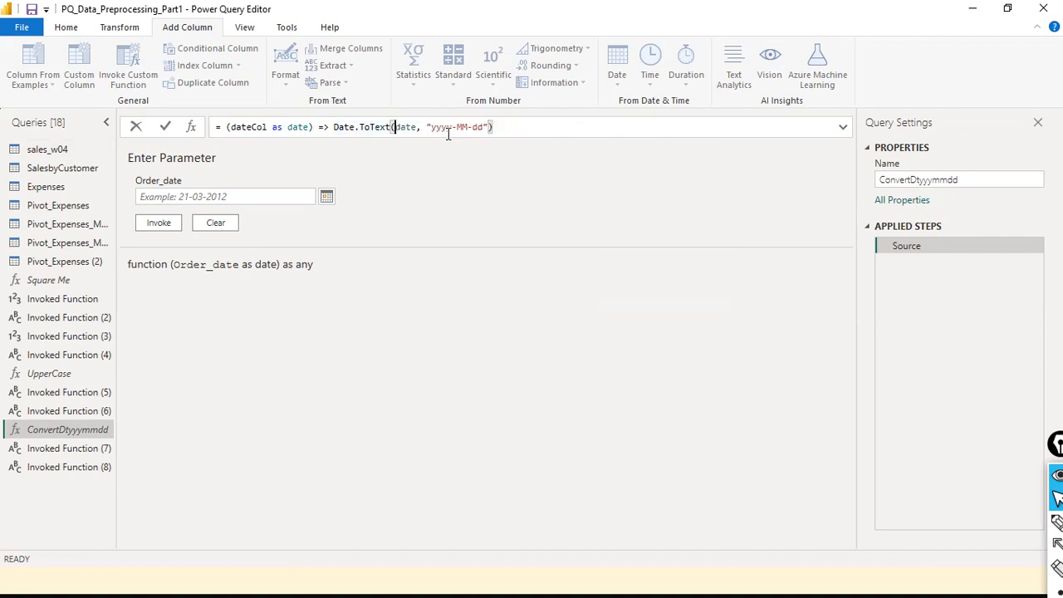
pyautogui.write('date')
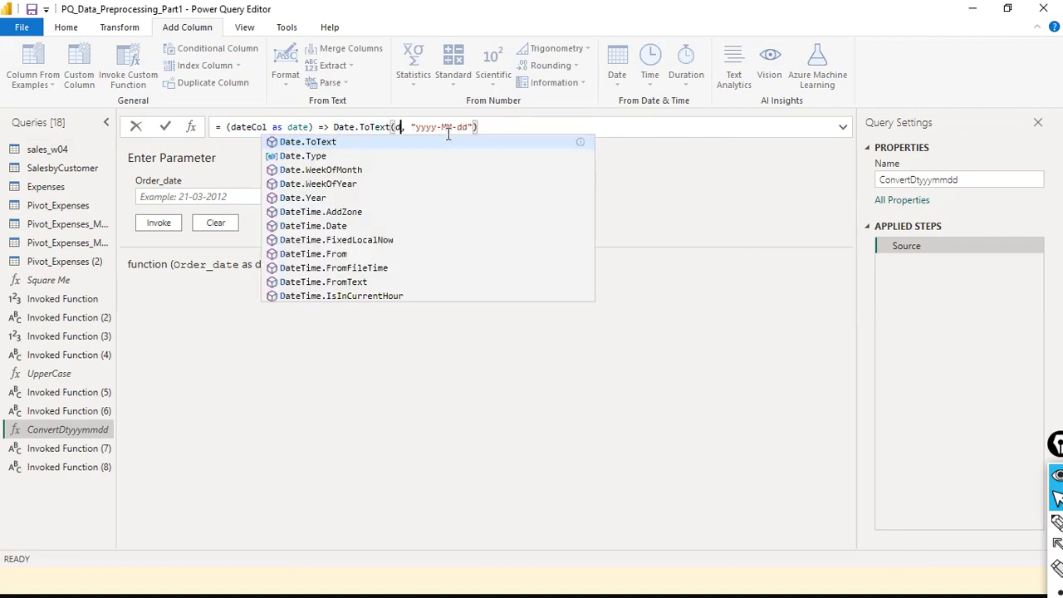
pyautogui.write('Col')
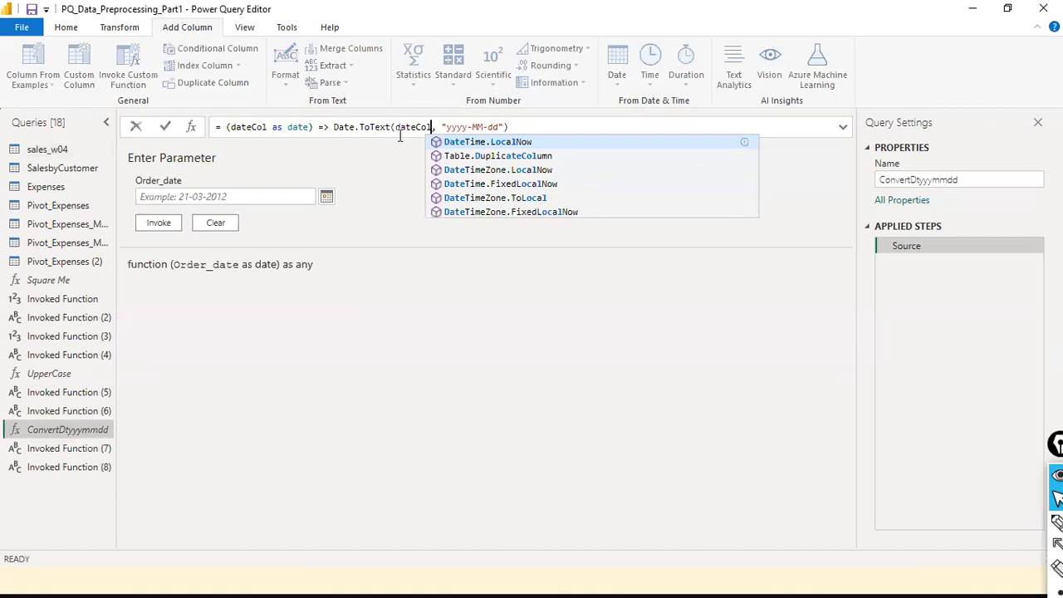
pyautogui.click(167, 130)
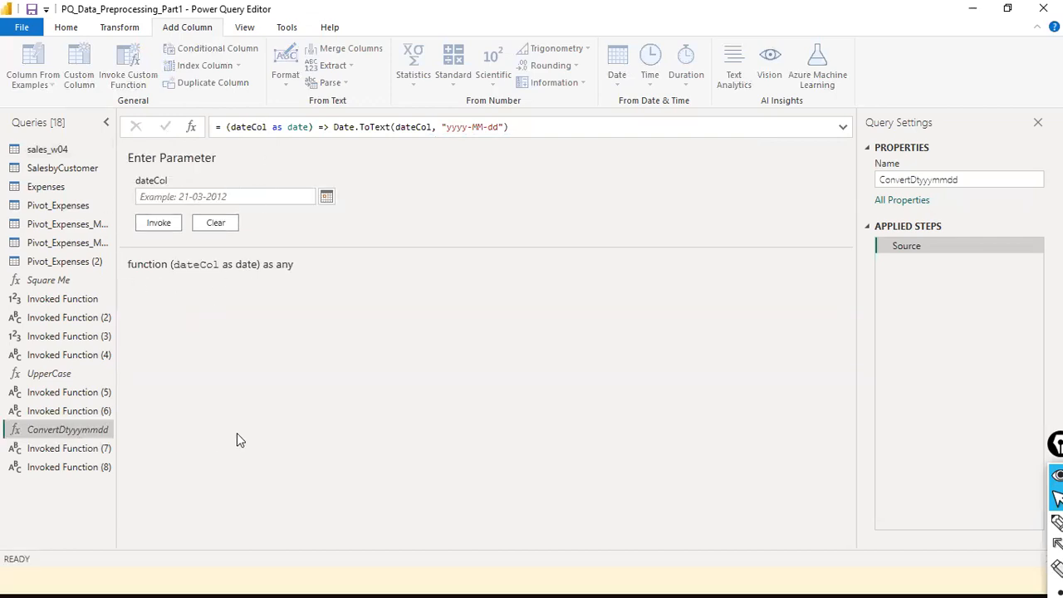
pyautogui.click(50, 147)
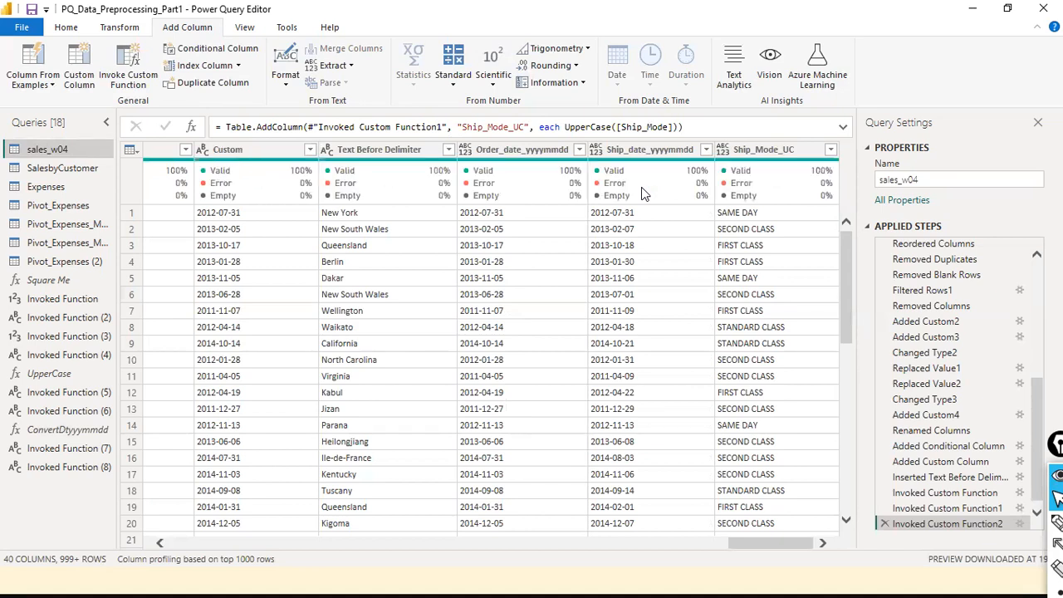
# - Switch the ribbon to the Home tab to reach the new-source commands
pyautogui.moveTo(642, 191)
pyautogui.click(69, 28)
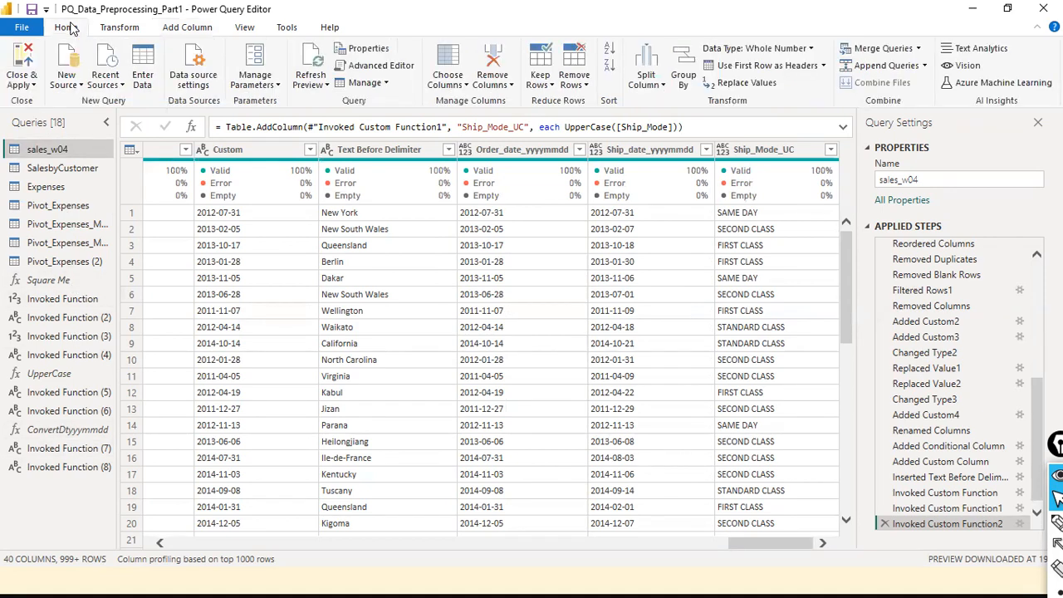
# - Browse dat1 for an Excel workbook such as employeem2m.xls, then cancel the file dialog
pyautogui.click(66, 78)
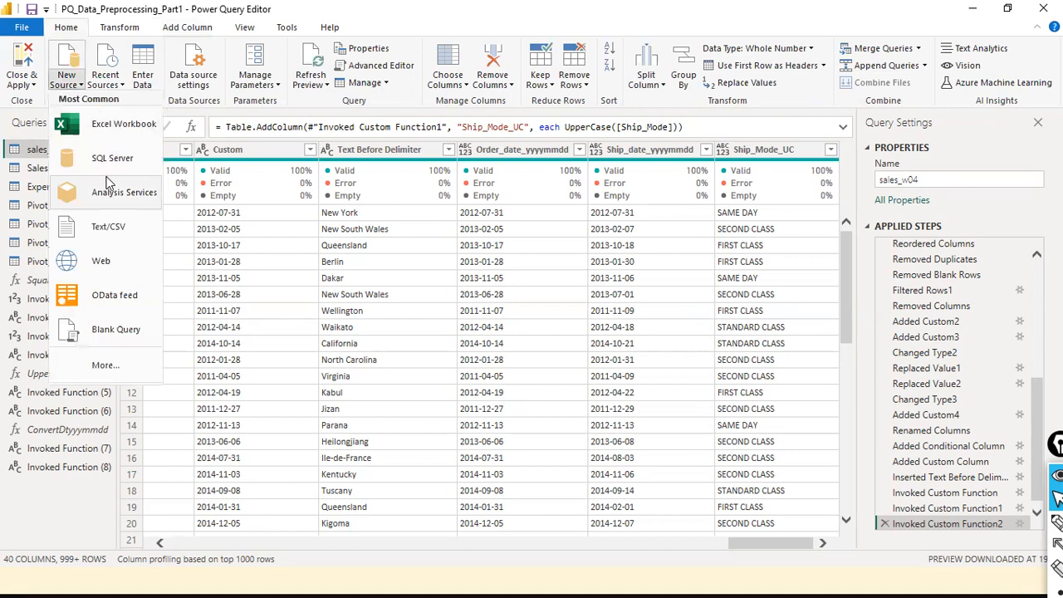
pyautogui.click(137, 124)
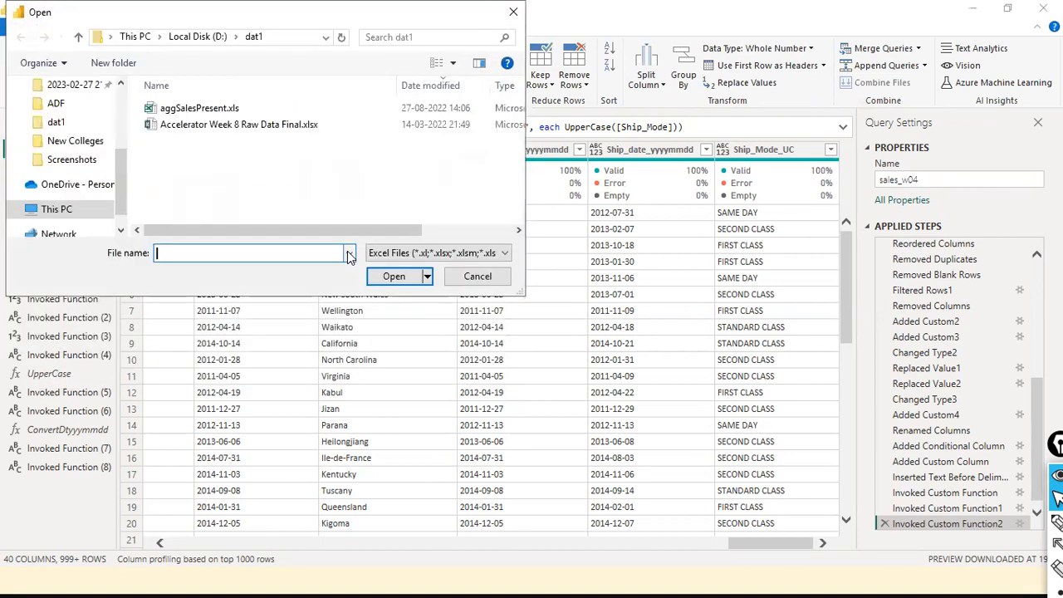
pyautogui.click(258, 178)
pyautogui.scroll(2, 258, 182)
pyautogui.press('e')
pyautogui.press('m')
pyautogui.press('e')
pyautogui.press('m')
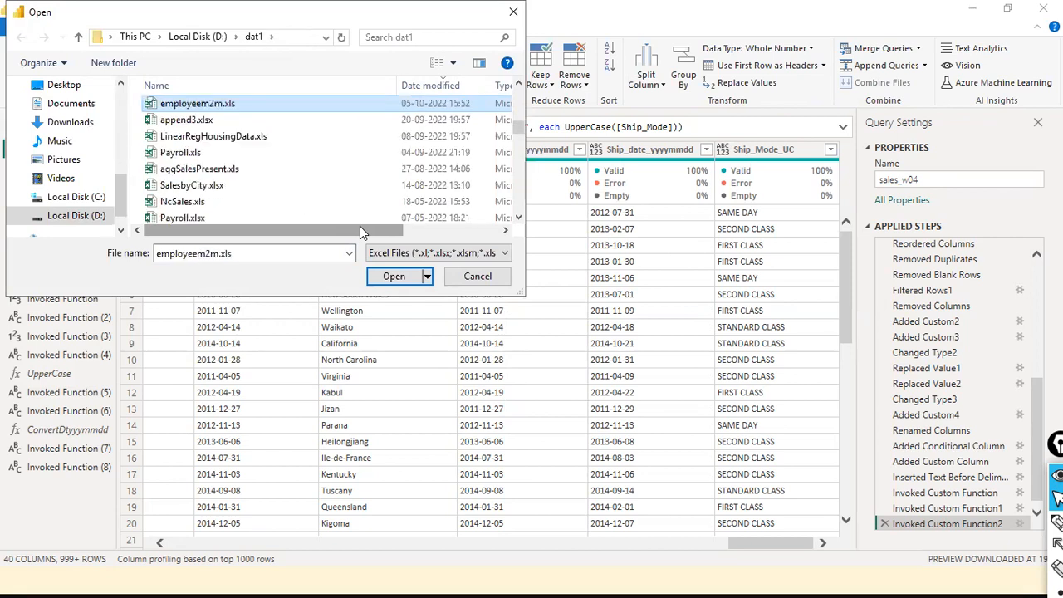
pyautogui.press('Escape')
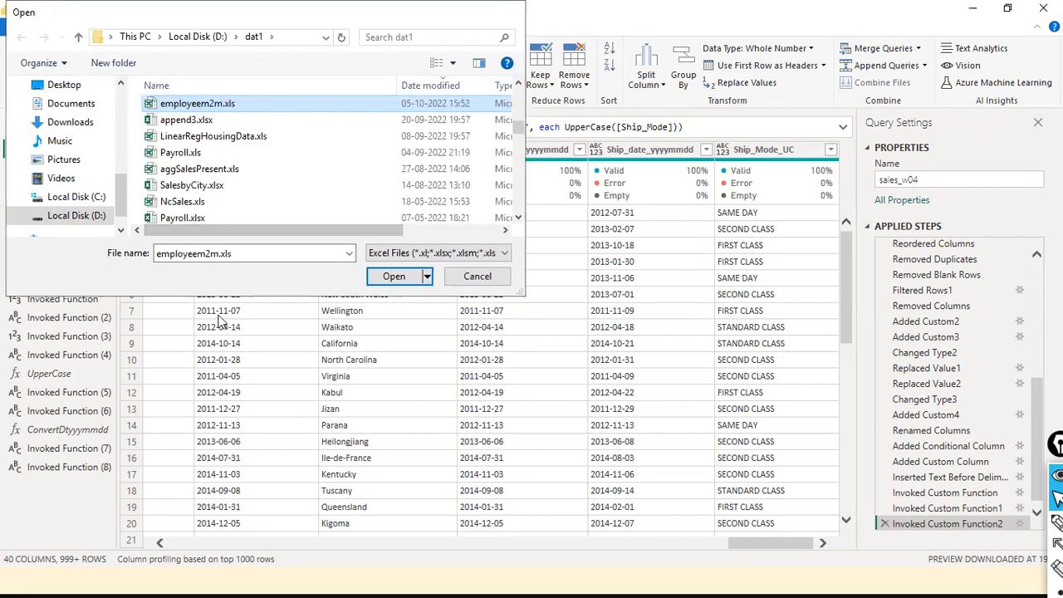
# - Import emp1.csv from the dat1 folder as a Text/CSV query
pyautogui.click(73, 87)
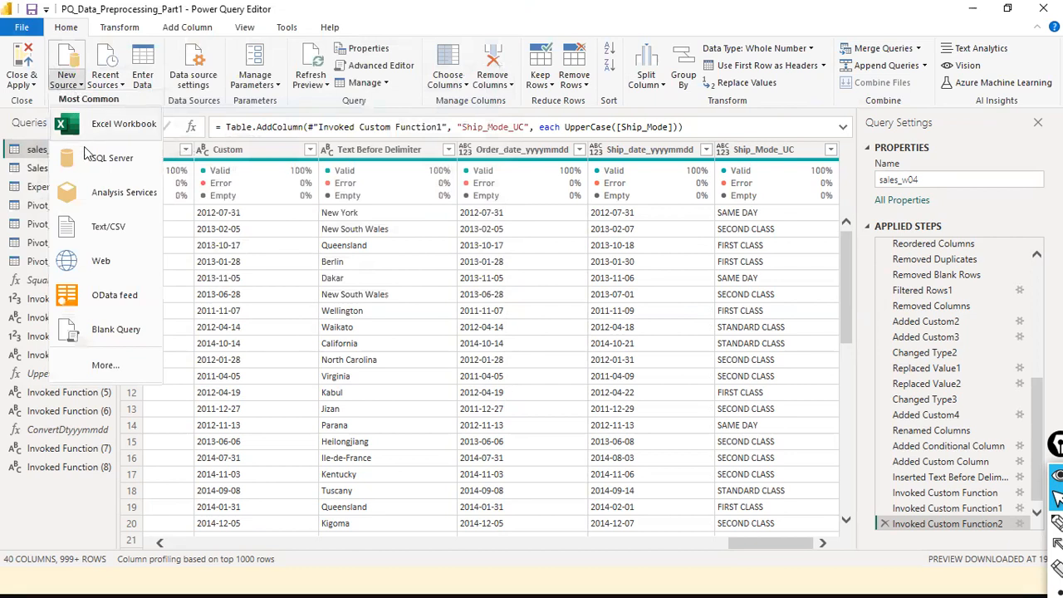
pyautogui.click(128, 233)
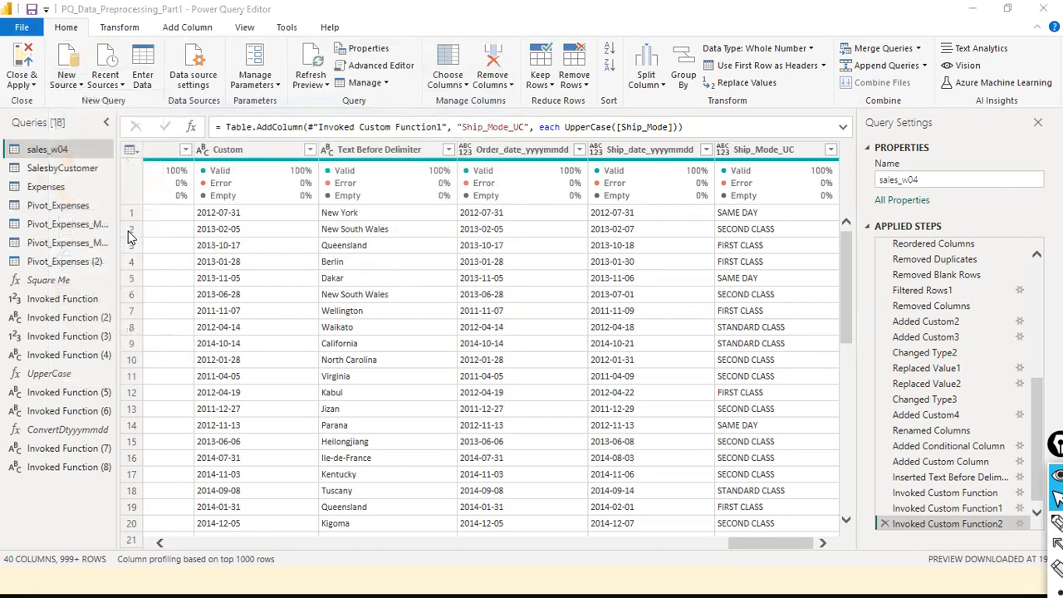
pyautogui.click(208, 174)
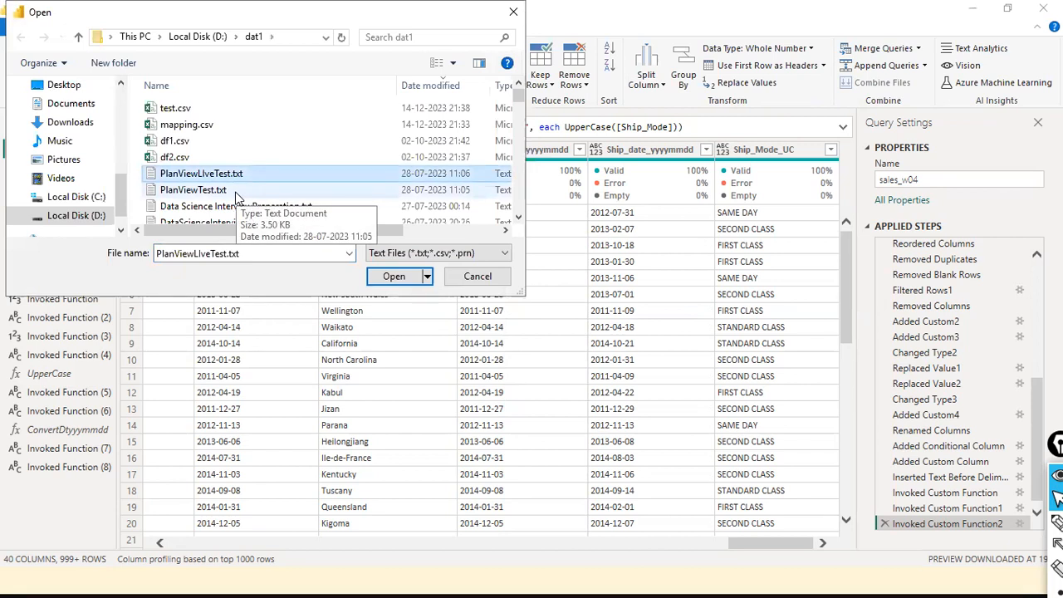
pyautogui.press('e')
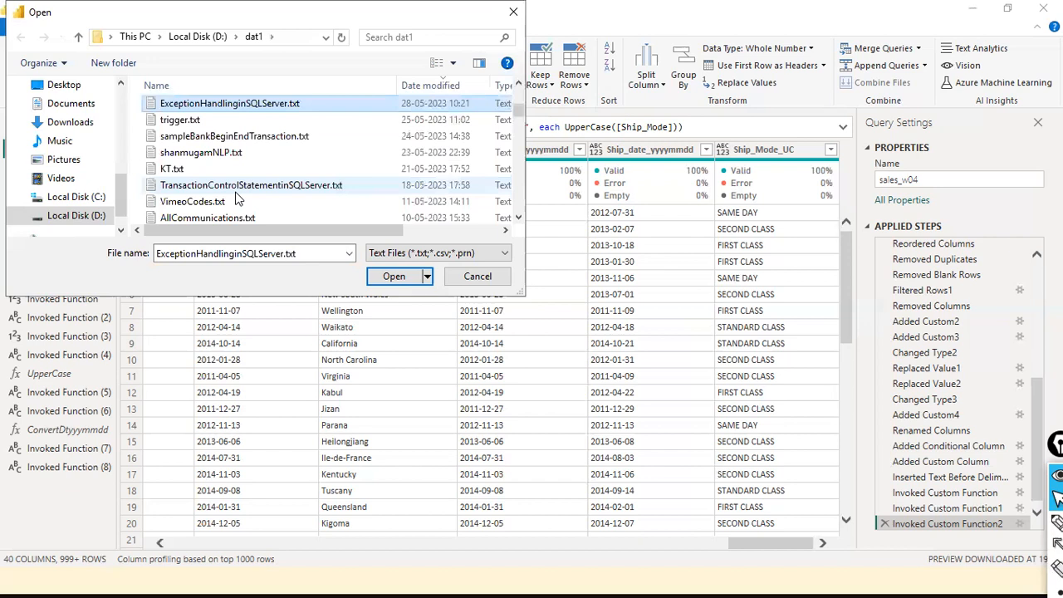
pyautogui.click(338, 187)
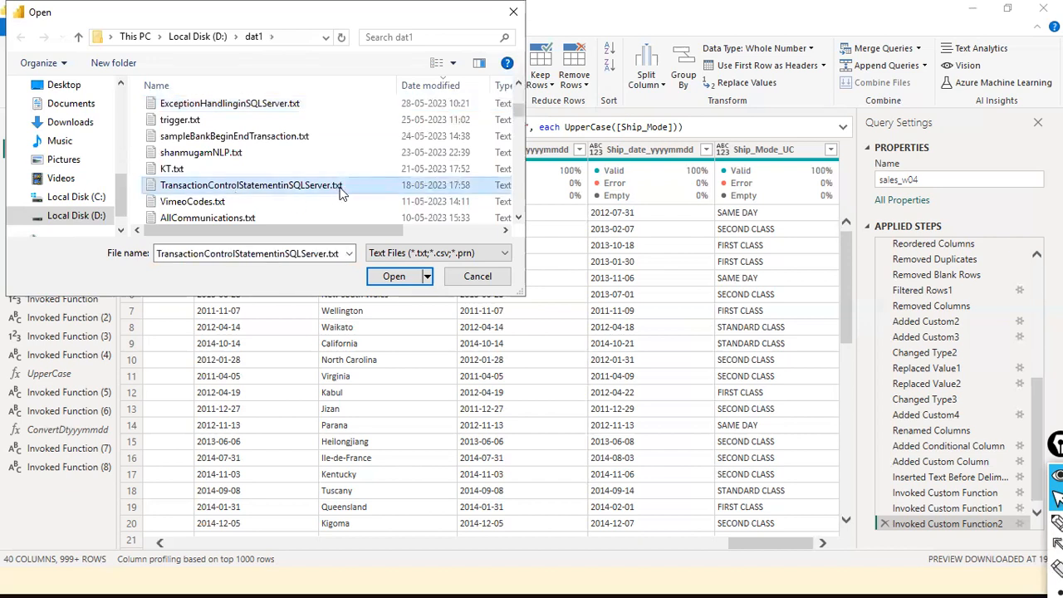
pyautogui.press('e')
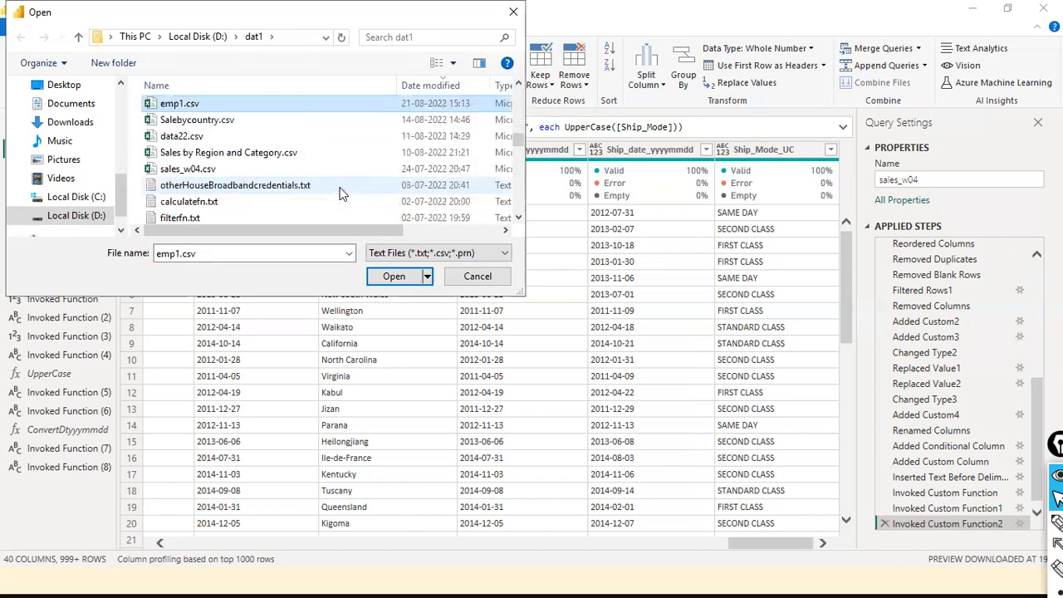
pyautogui.click(394, 277)
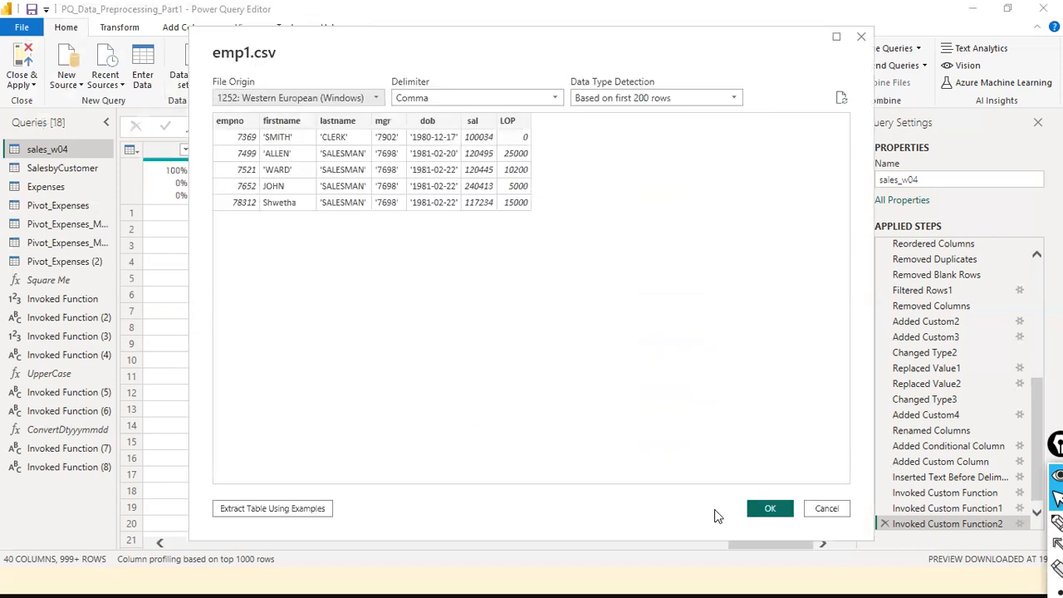
pyautogui.click(769, 507)
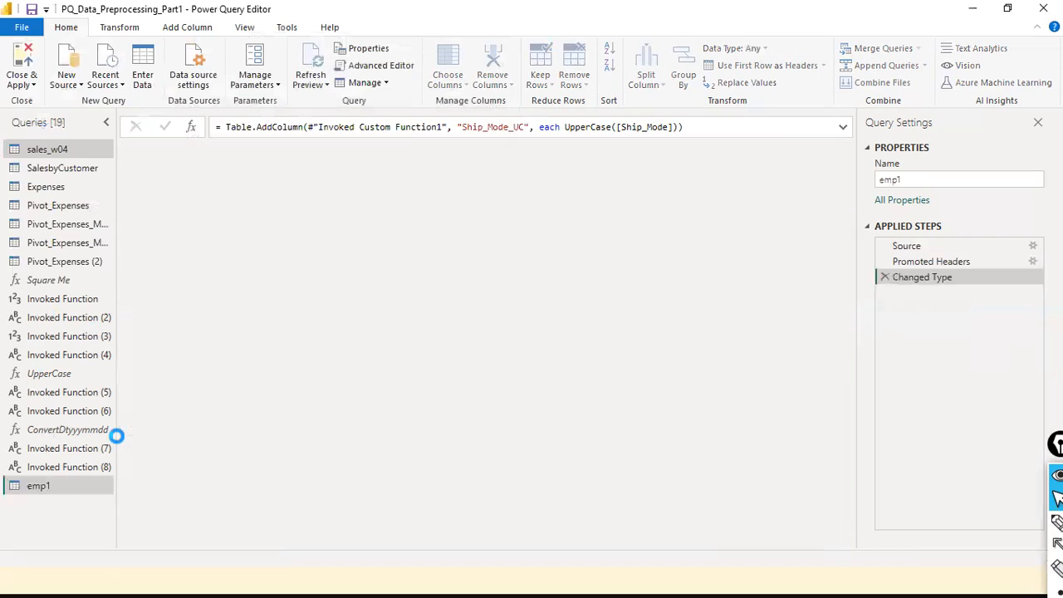
pyautogui.click(59, 431)
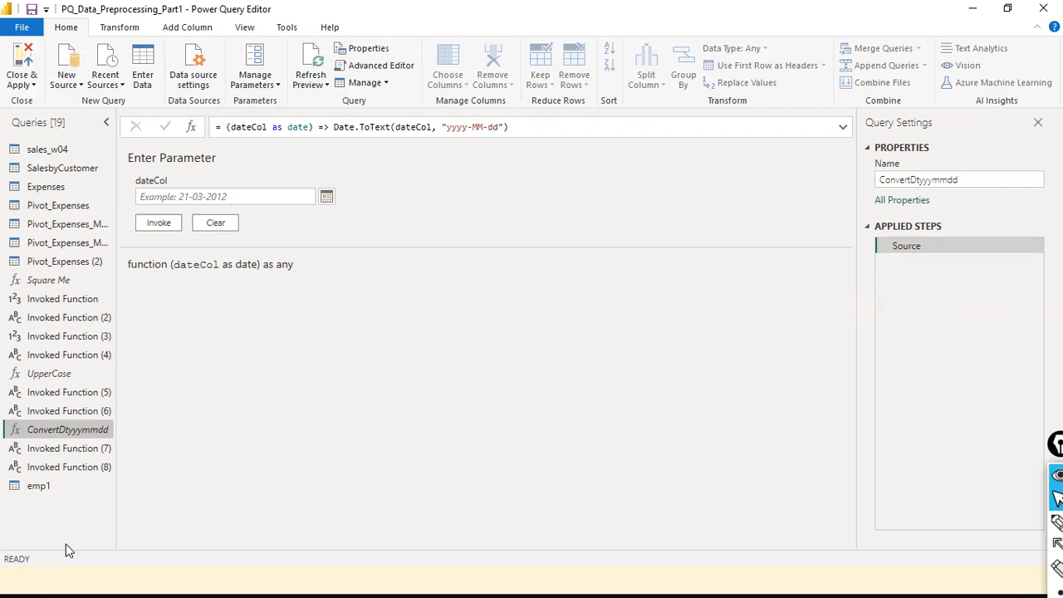
pyautogui.click(46, 490)
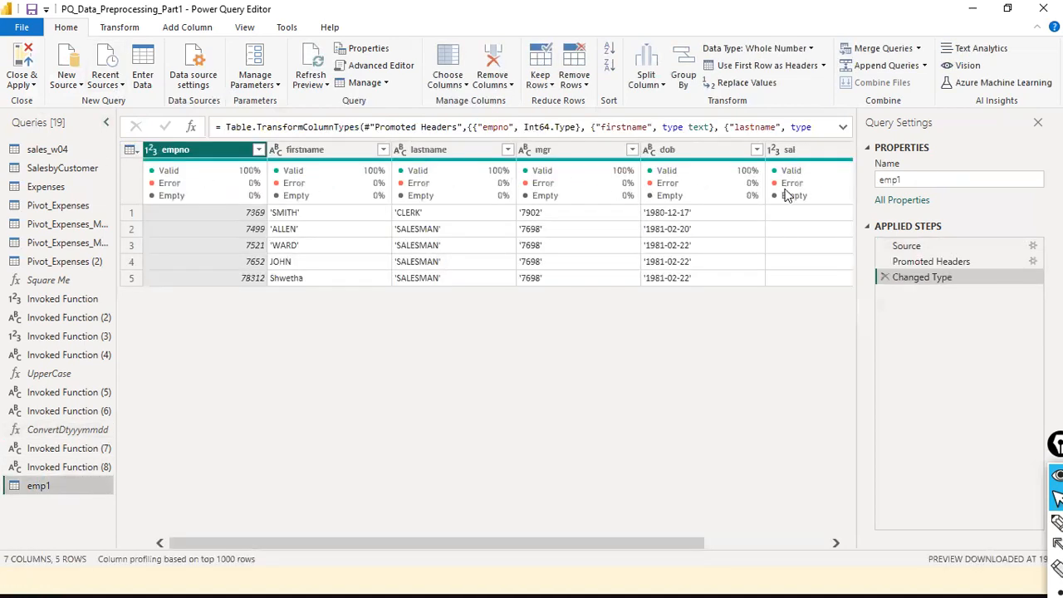
# - Add a blank query, Query1, through the Queries pane's New Query menu
pyautogui.rightClick(24, 524)
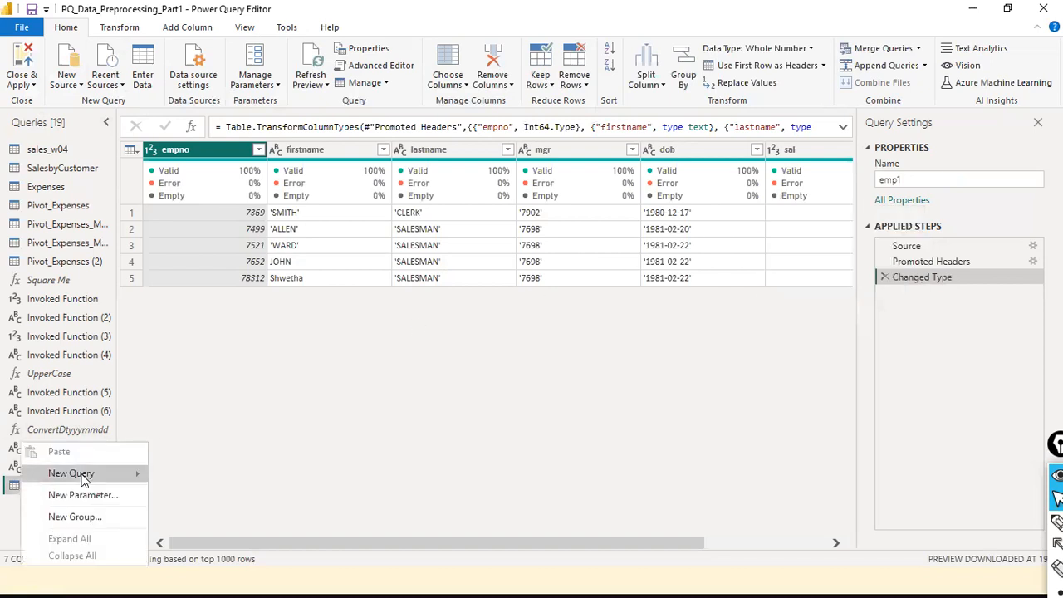
pyautogui.moveTo(83, 473)
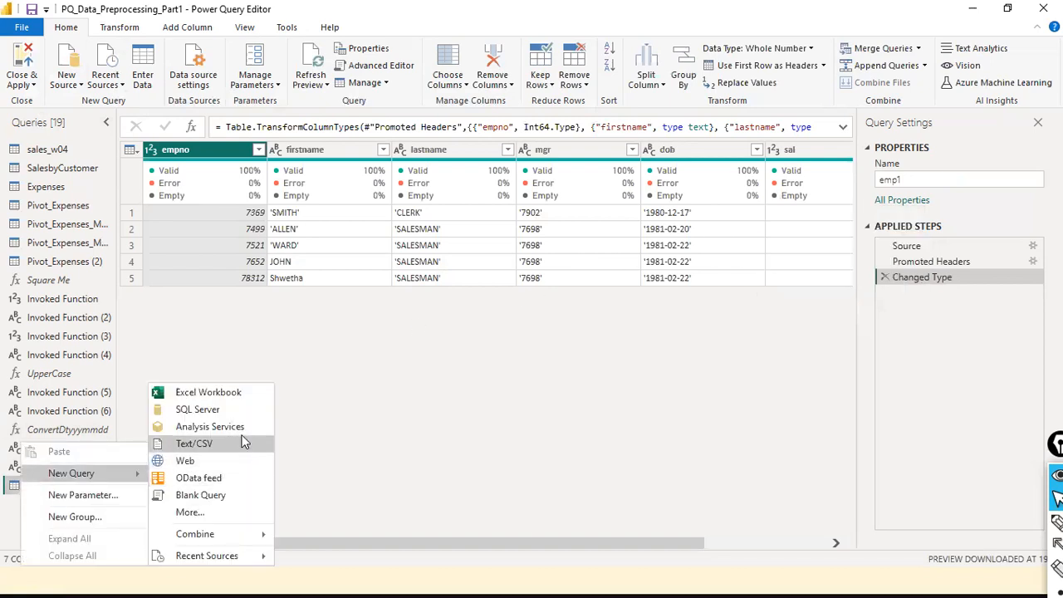
pyautogui.click(215, 502)
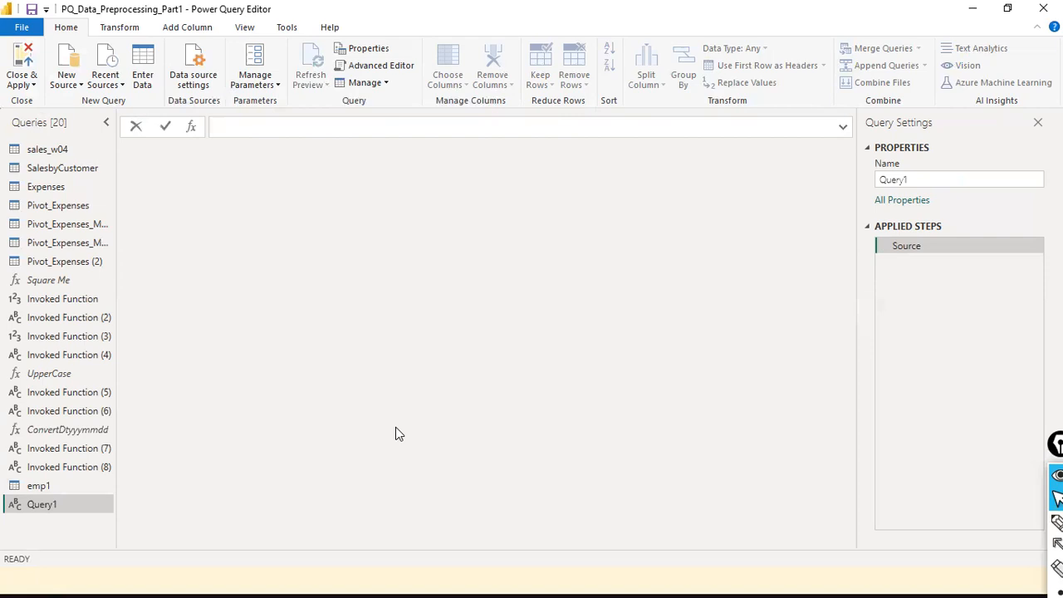
# - Enter = (earnings as number, deductions as number) => earnings - deductions and commit it
pyautogui.write('= ')
pyautogui.write('()')
pyautogui.write('earning')
pyautogui.press('BackSpace')
pyautogui.press('BackSpace')
pyautogui.write('gs as number, ')
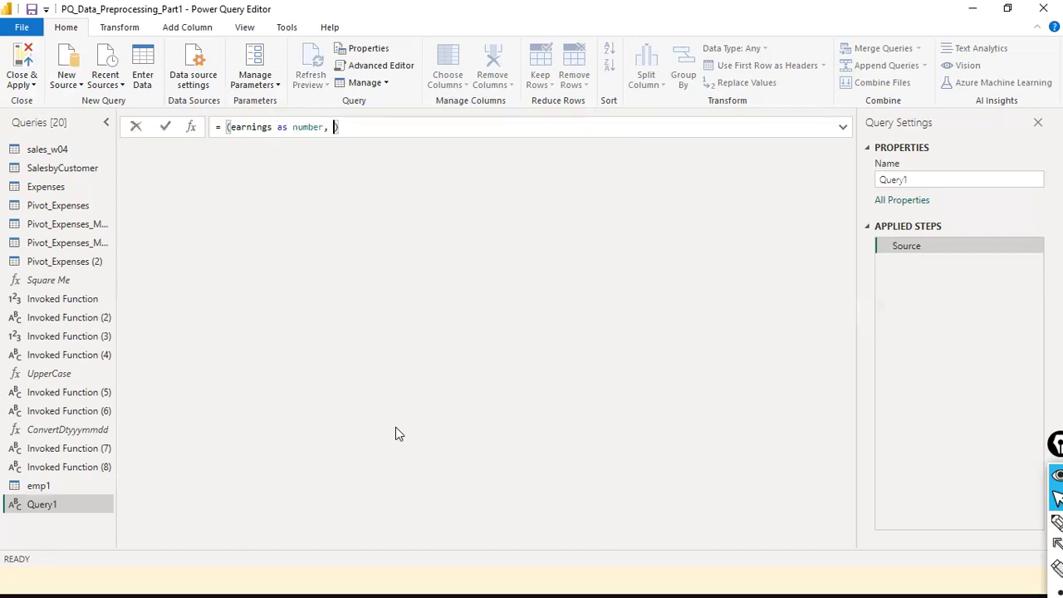
pyautogui.write('deeuctions')
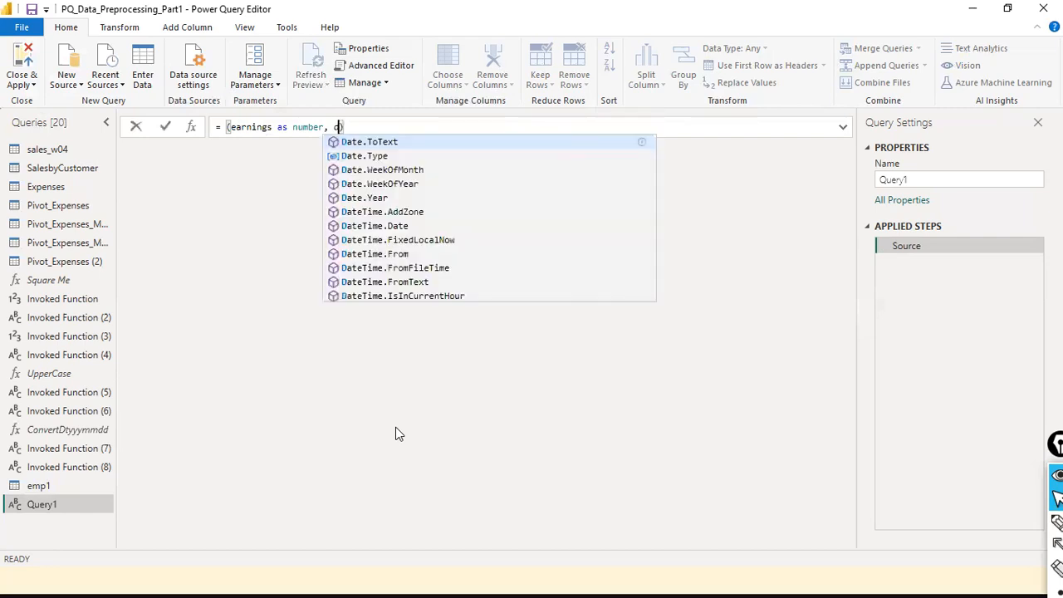
pyautogui.press('BackSpace')
pyautogui.press('BackSpace')
pyautogui.press('BackSpace')
pyautogui.press('BackSpace')
pyautogui.press('BackSpace')
pyautogui.press('BackSpace')
pyautogui.press('BackSpace')
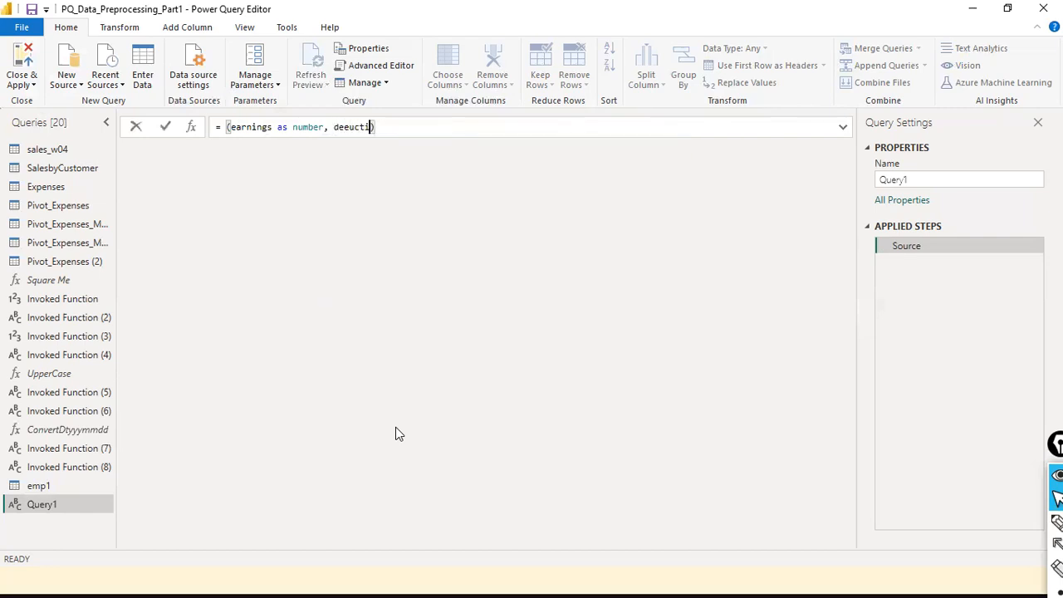
pyautogui.press('BackSpace')
pyautogui.write('ductions ')
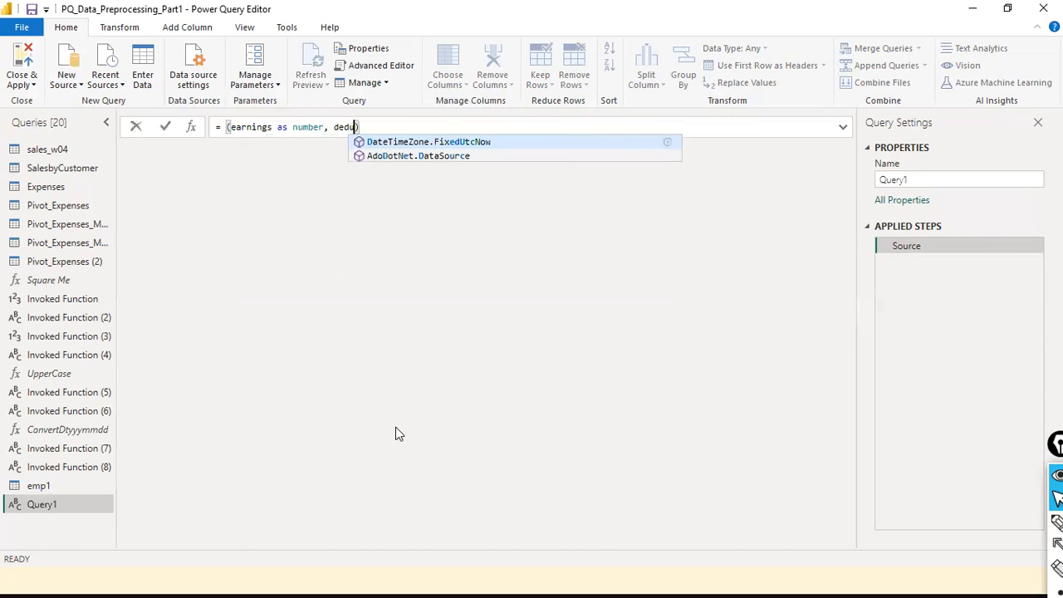
pyautogui.write('as number')
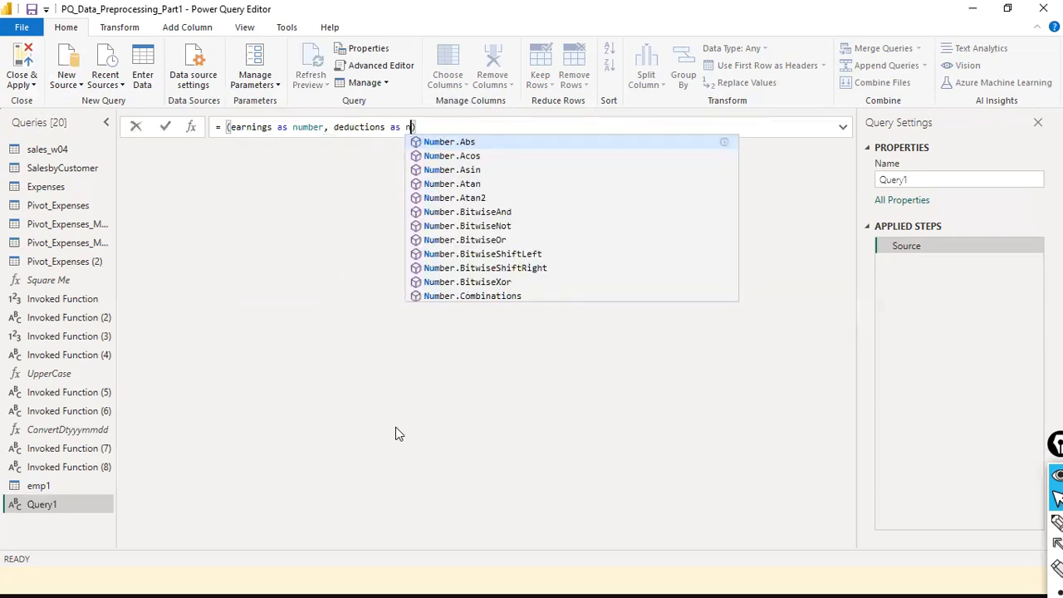
pyautogui.press('Escape')
pyautogui.press('End')
pyautogui.write('=')
pyautogui.press('Home')
pyautogui.write('=')
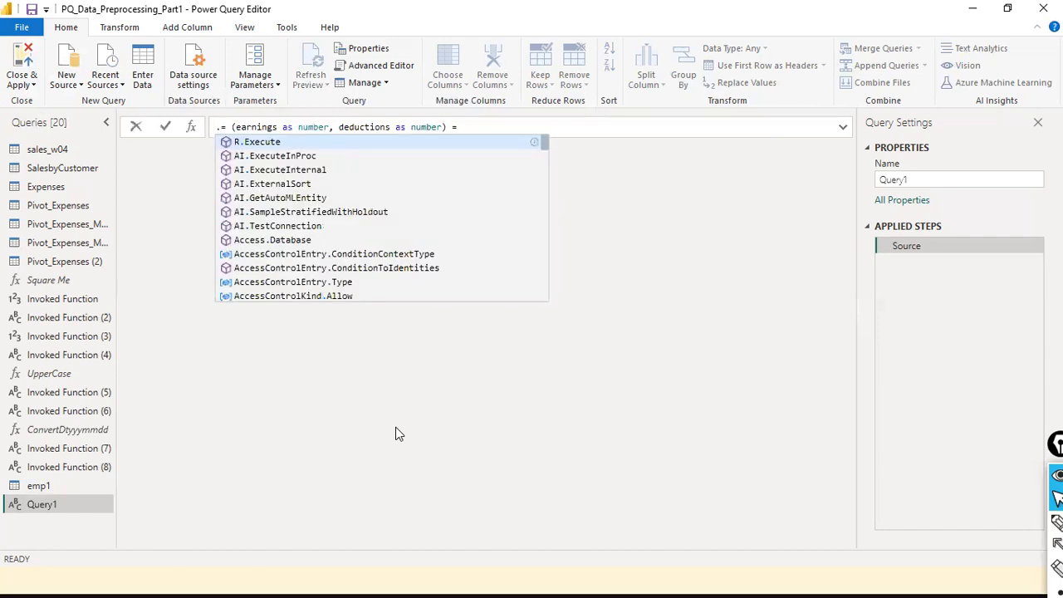
pyautogui.press('Escape')
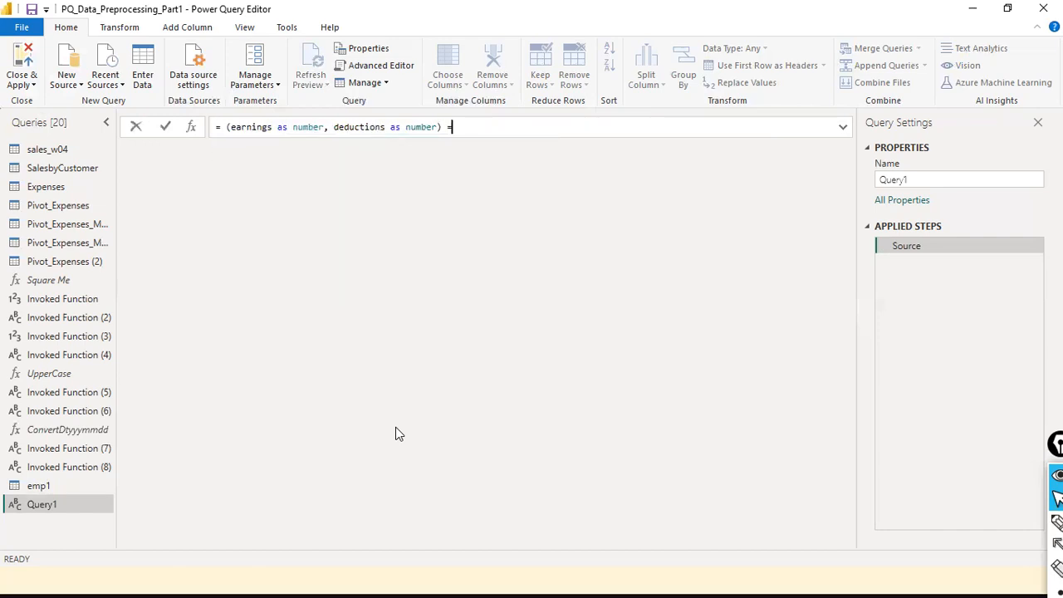
pyautogui.write('> ')
pyautogui.write('earnings')
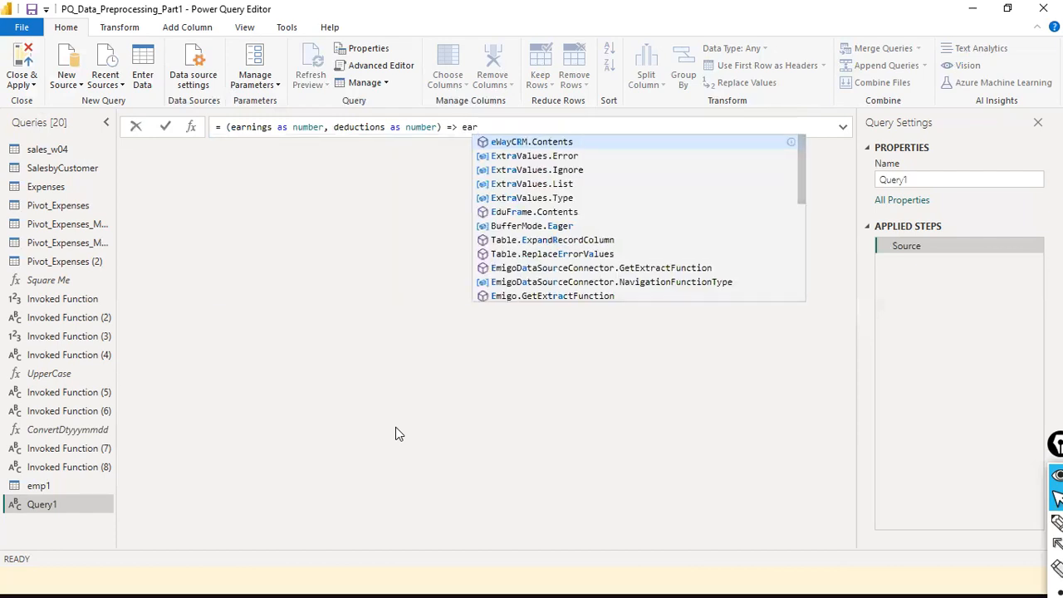
pyautogui.write(' - deductions')
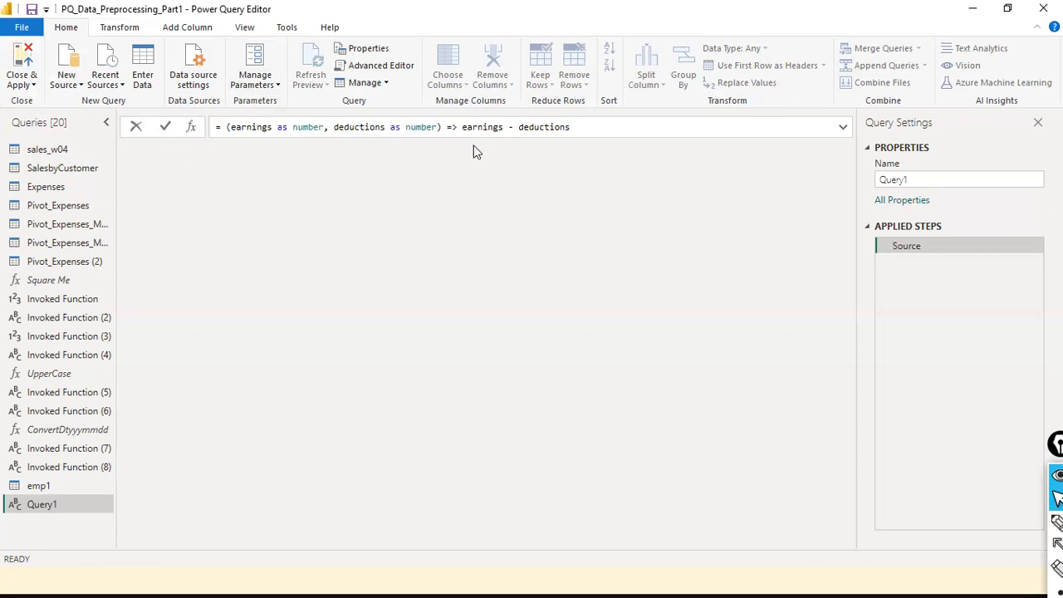
pyautogui.click(163, 131)
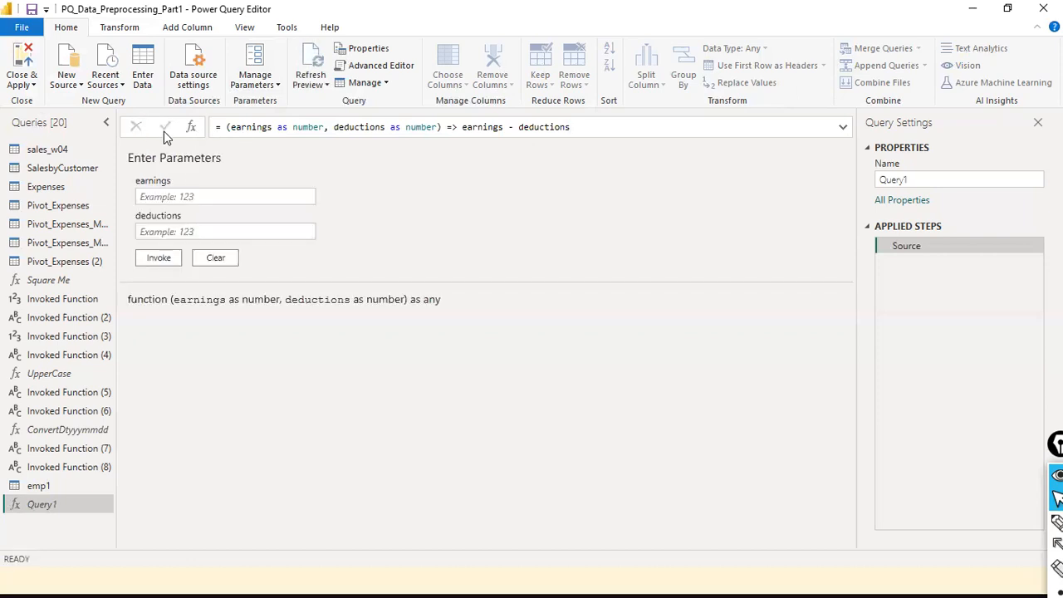
# - Try renaming the earnings parameter to basic and adding an hra parameter, then remove hra
pyautogui.click(150, 196)
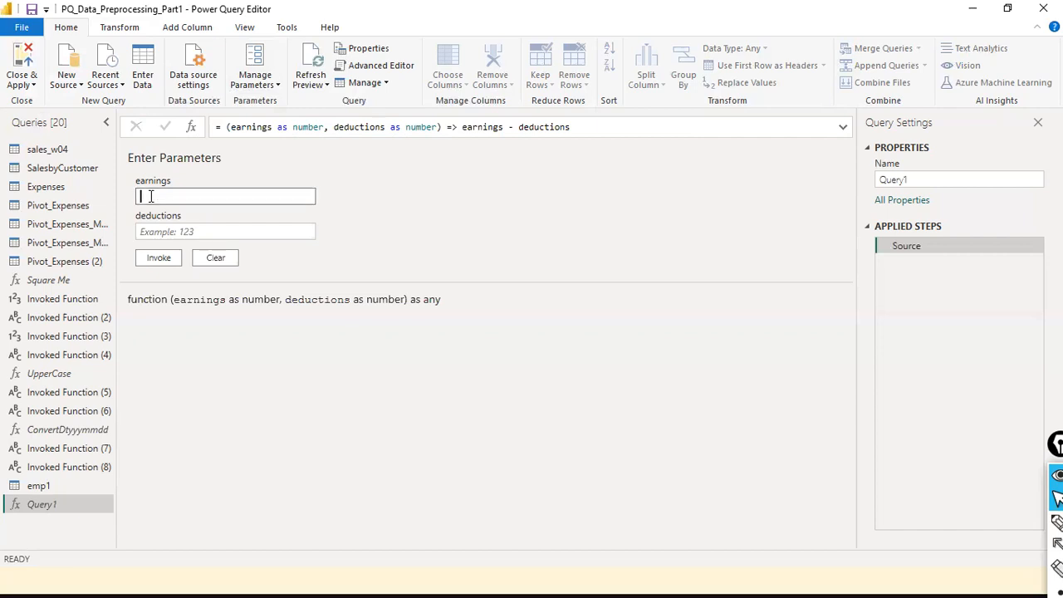
pyautogui.doubleClick(235, 127)
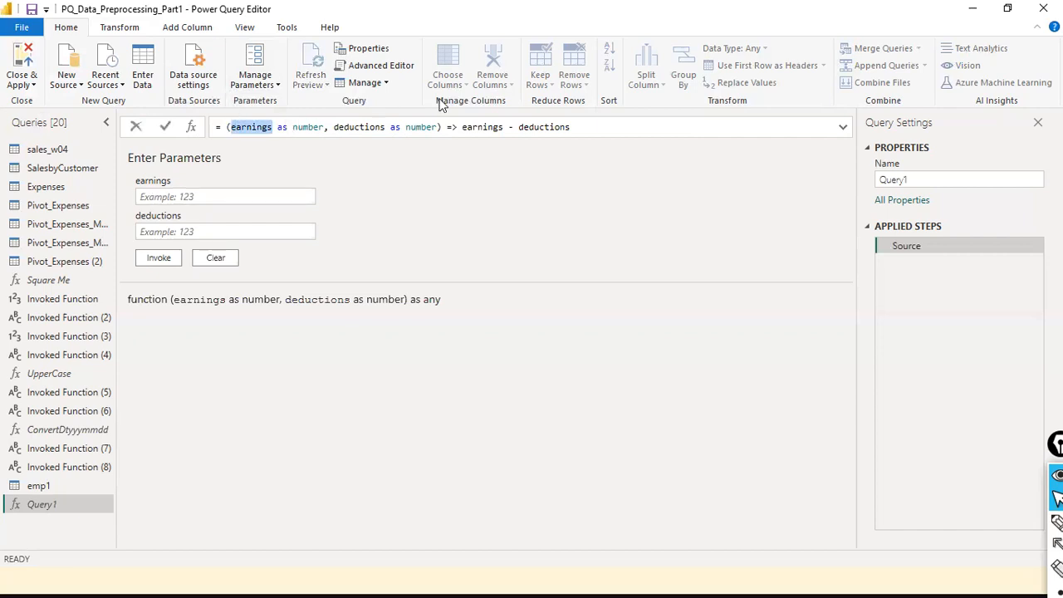
pyautogui.write('basic')
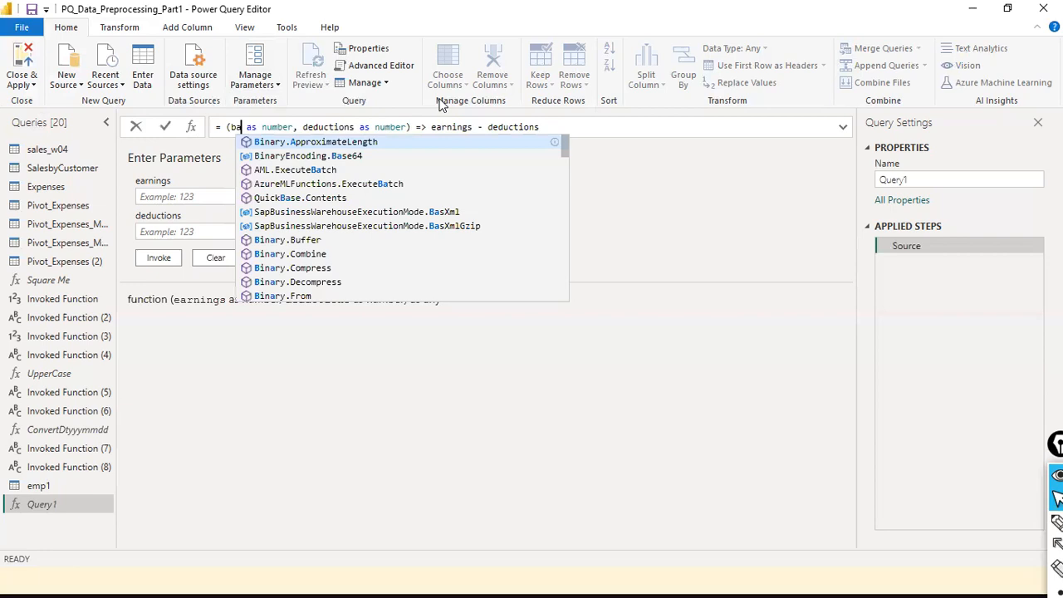
pyautogui.press('Right')
pyautogui.press('Right')
pyautogui.press('Right')
pyautogui.press('Right')
pyautogui.press('Right')
pyautogui.press('Right')
pyautogui.press('Right')
pyautogui.press('Right')
pyautogui.press('Right')
pyautogui.press('Right')
pyautogui.press('Right')
pyautogui.press('Right')
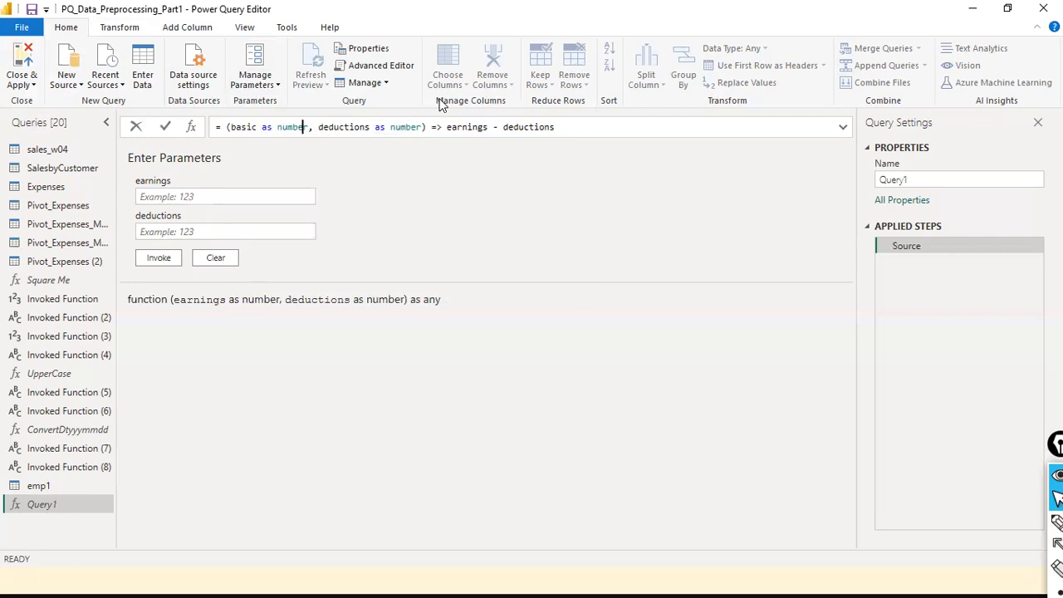
pyautogui.write('hra as num')
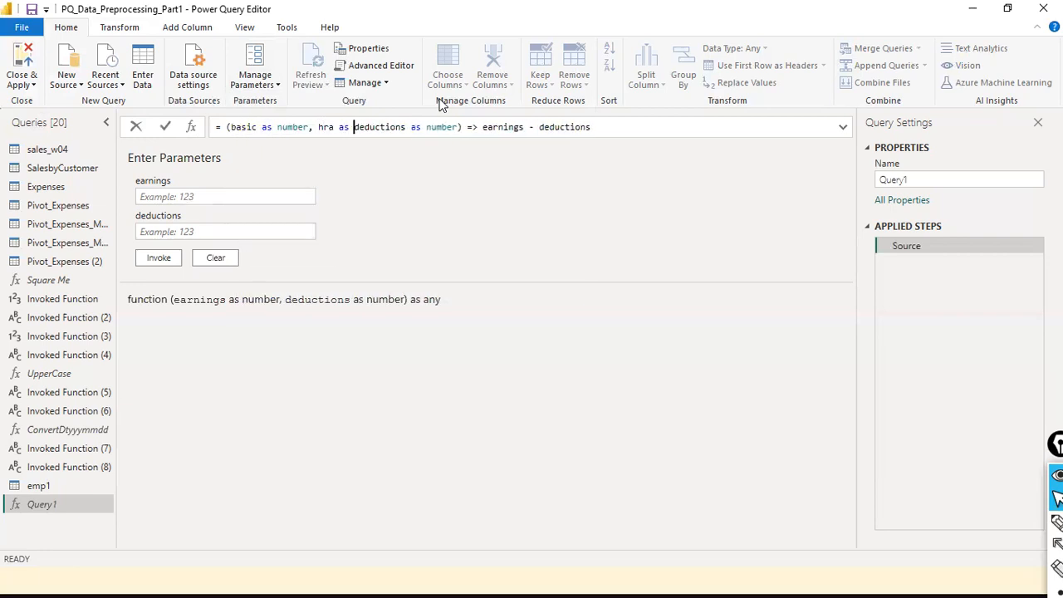
pyautogui.write('ber')
pyautogui.press('BackSpace')
pyautogui.press('BackSpace')
pyautogui.write('r')
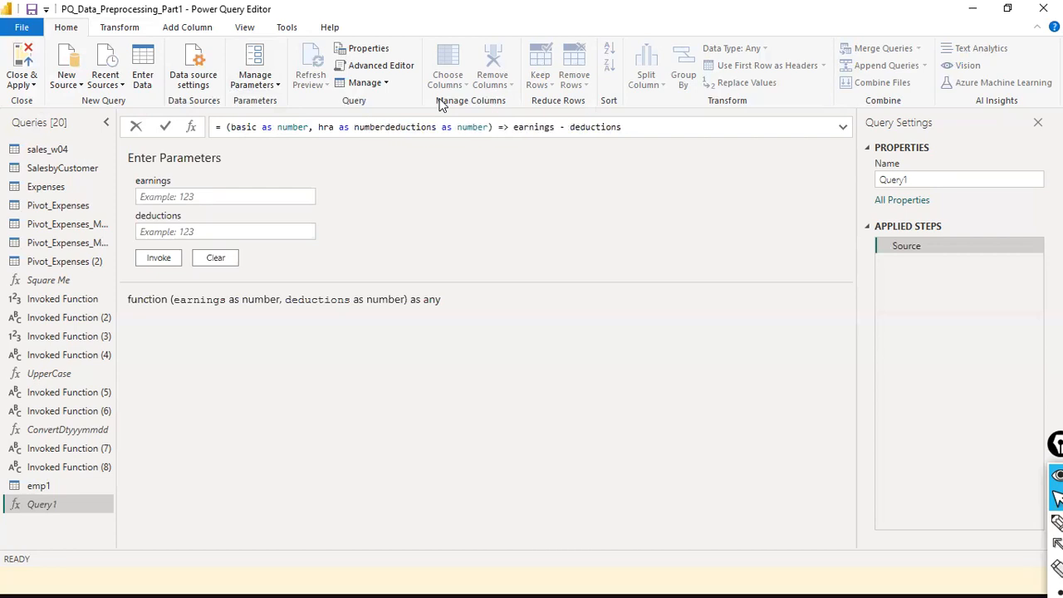
pyautogui.write(',')
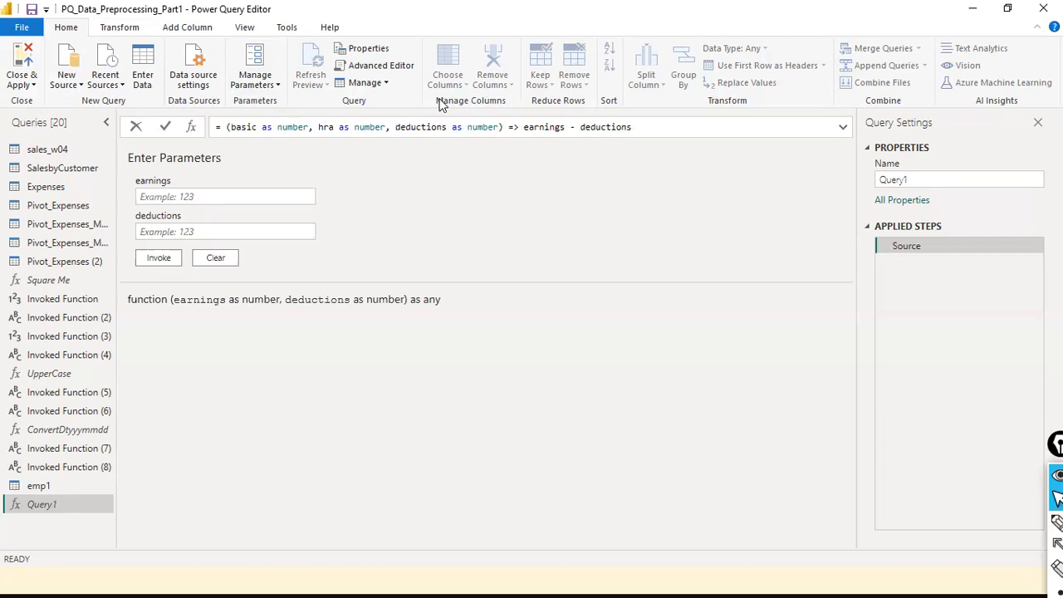
pyautogui.press('BackSpace')
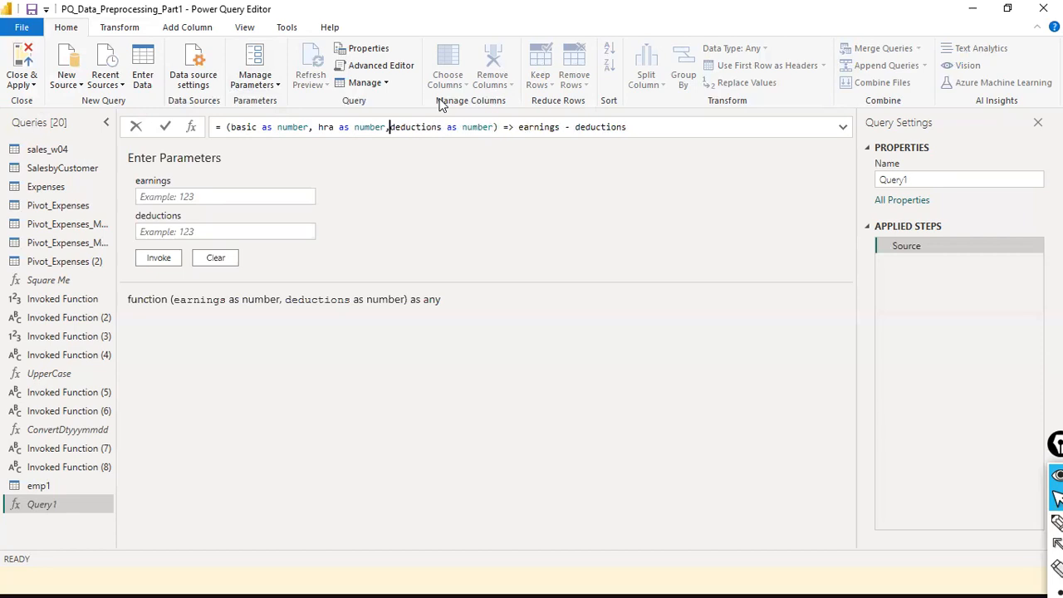
pyautogui.press('BackSpace')
pyautogui.press('BackSpace')
pyautogui.press('BackSpace')
pyautogui.press('BackSpace')
pyautogui.press('BackSpace')
pyautogui.press('BackSpace')
pyautogui.press('BackSpace')
pyautogui.press('BackSpace')
pyautogui.press('BackSpace')
pyautogui.press('BackSpace')
pyautogui.press('BackSpace')
pyautogui.press('BackSpace')
pyautogui.press('BackSpace')
pyautogui.press('BackSpace')
pyautogui.press('BackSpace')
pyautogui.press('BackSpace')
pyautogui.press('BackSpace')
pyautogui.press('BackSpace')
pyautogui.press('BackSpace')
pyautogui.press('BackSpace')
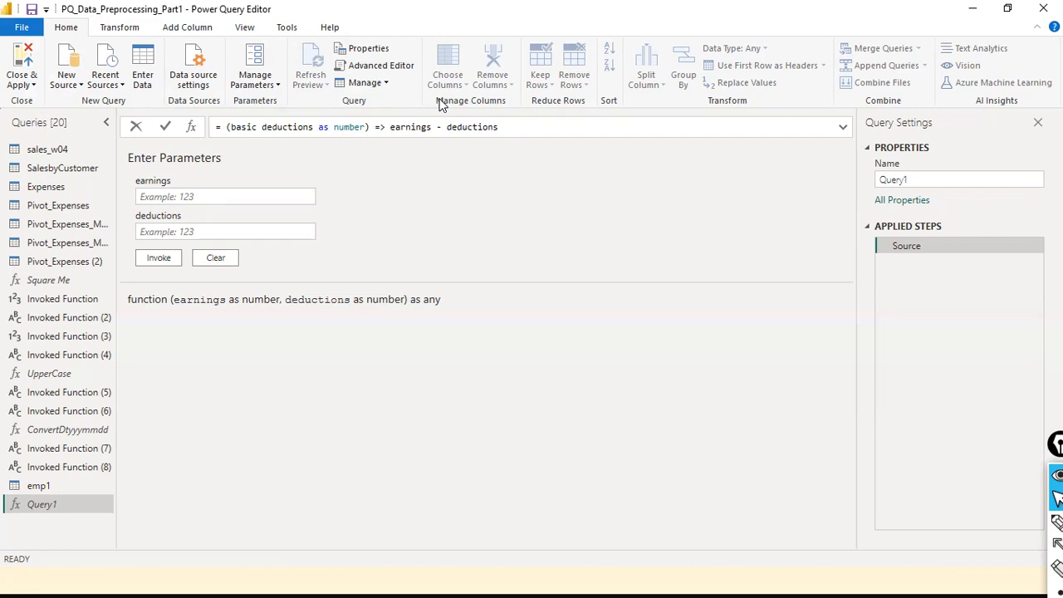
# - Restore the earnings parameter name, commit the function, and focus the earnings field
pyautogui.press('BackSpace')
pyautogui.press('BackSpace')
pyautogui.press('BackSpace')
pyautogui.press('BackSpace')
pyautogui.press('BackSpace')
pyautogui.press('BackSpace')
pyautogui.write('earning')
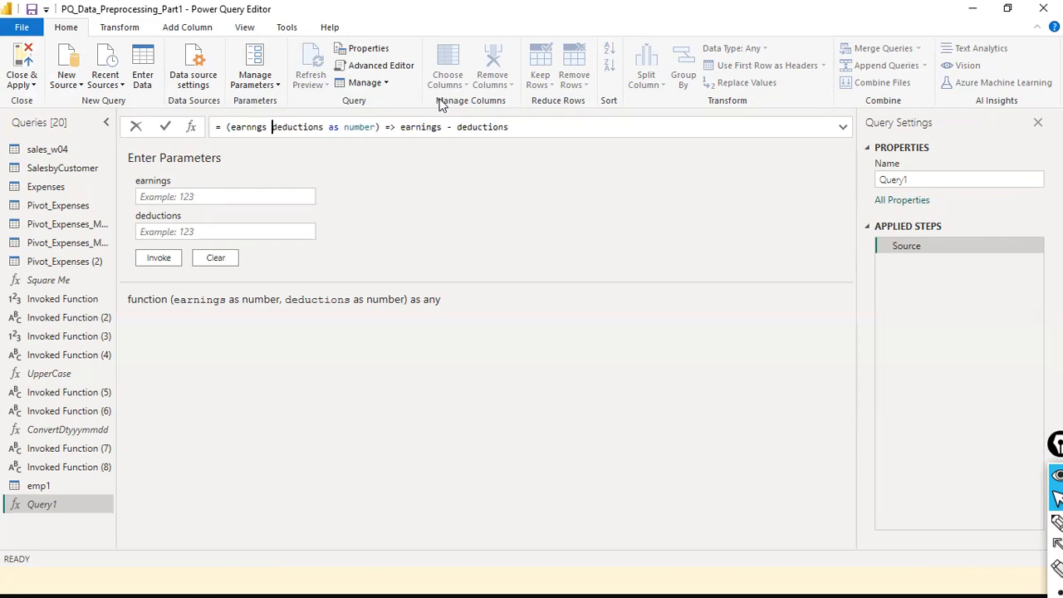
pyautogui.write('s as number,')
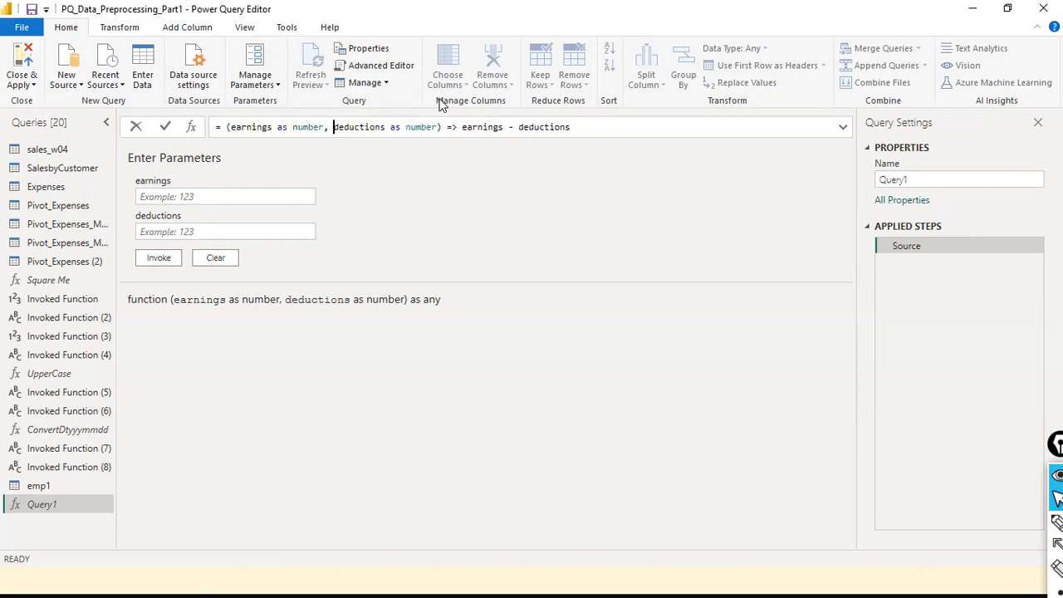
pyautogui.press('Return')
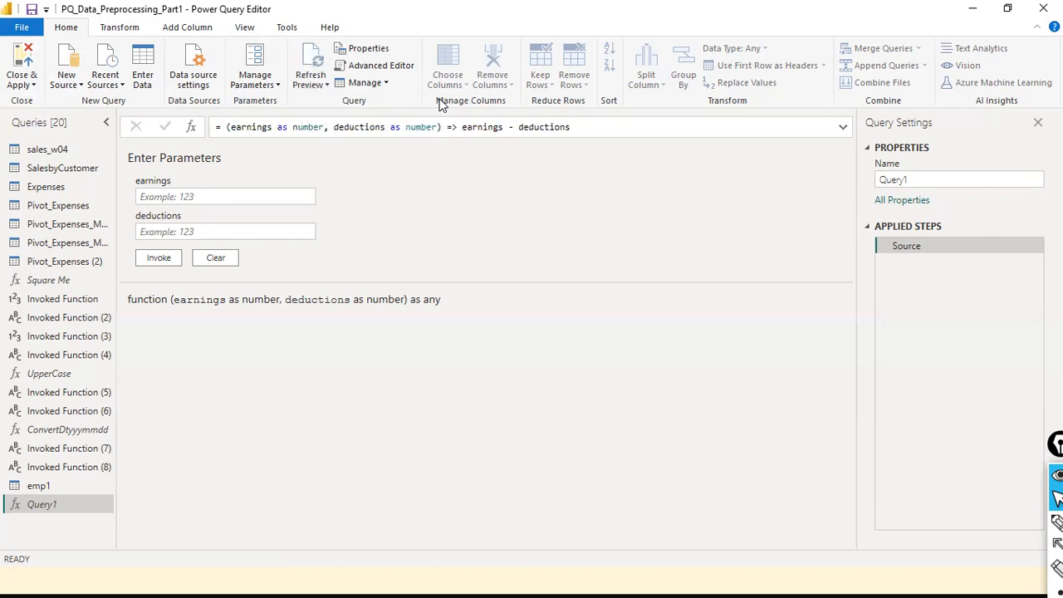
pyautogui.click(246, 197)
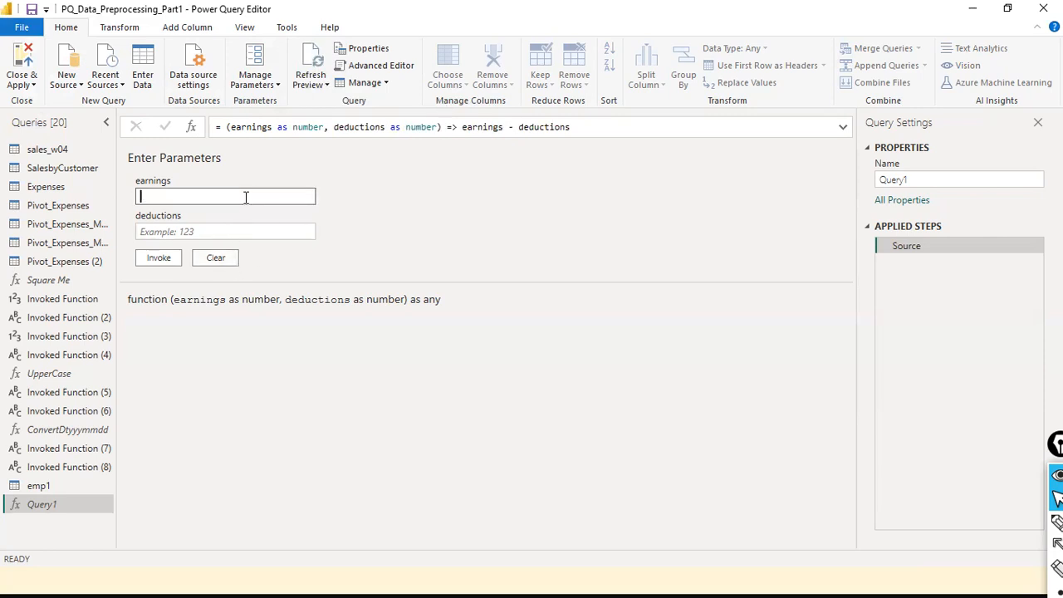
# - Enter earnings 100000 and deductions 25000 in Query1's parameter form
pyautogui.write('100000')
pyautogui.press('Tab')
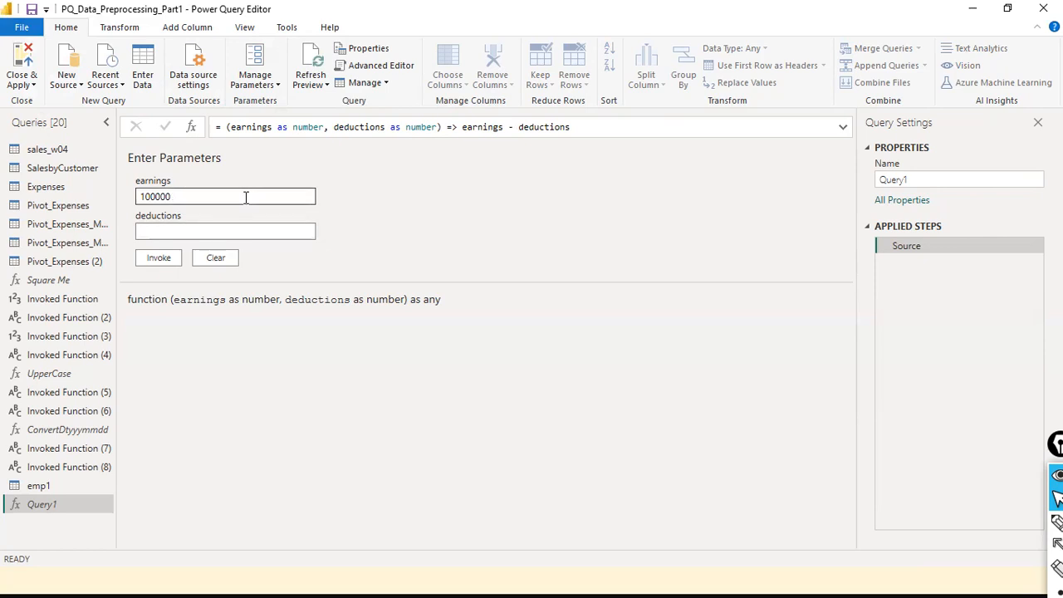
pyautogui.write('25000')
pyautogui.moveTo(173, 196); pyautogui.dragTo(238, 136)
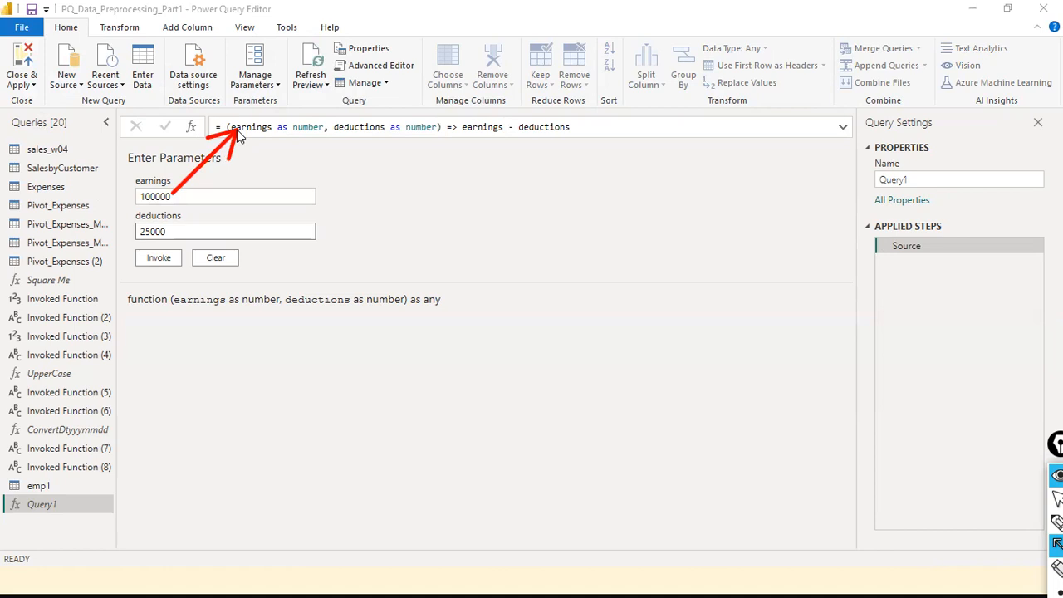
pyautogui.moveTo(169, 227)
pyautogui.mouseDown()
pyautogui.moveTo(362, 151)
pyautogui.moveTo(359, 132)
pyautogui.mouseUp()
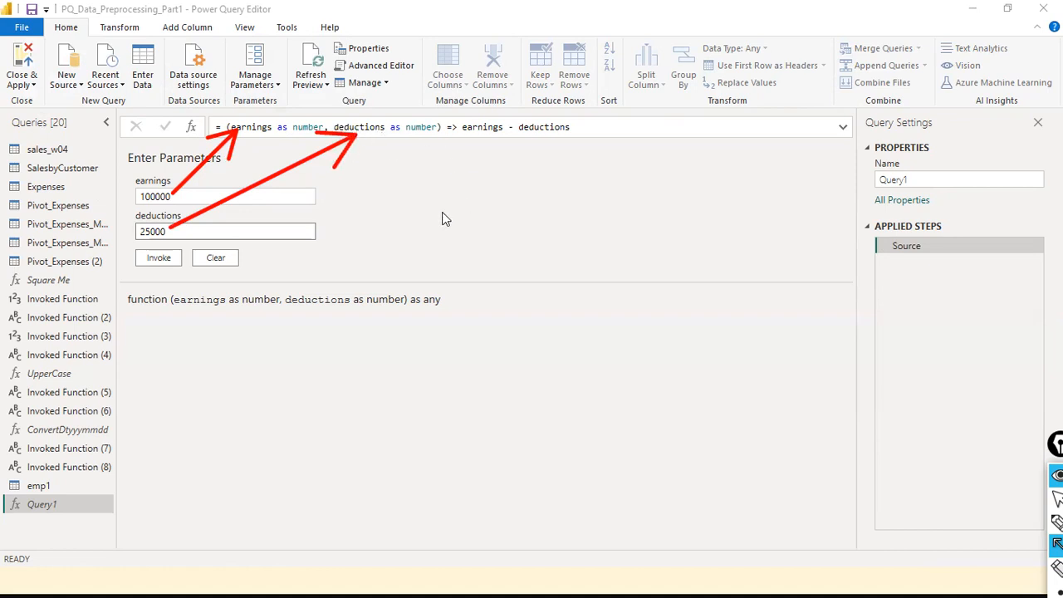
pyautogui.moveTo(198, 234)
pyautogui.mouseDown()
pyautogui.moveTo(430, 200)
pyautogui.moveTo(565, 145)
pyautogui.moveTo(556, 135)
pyautogui.mouseUp()
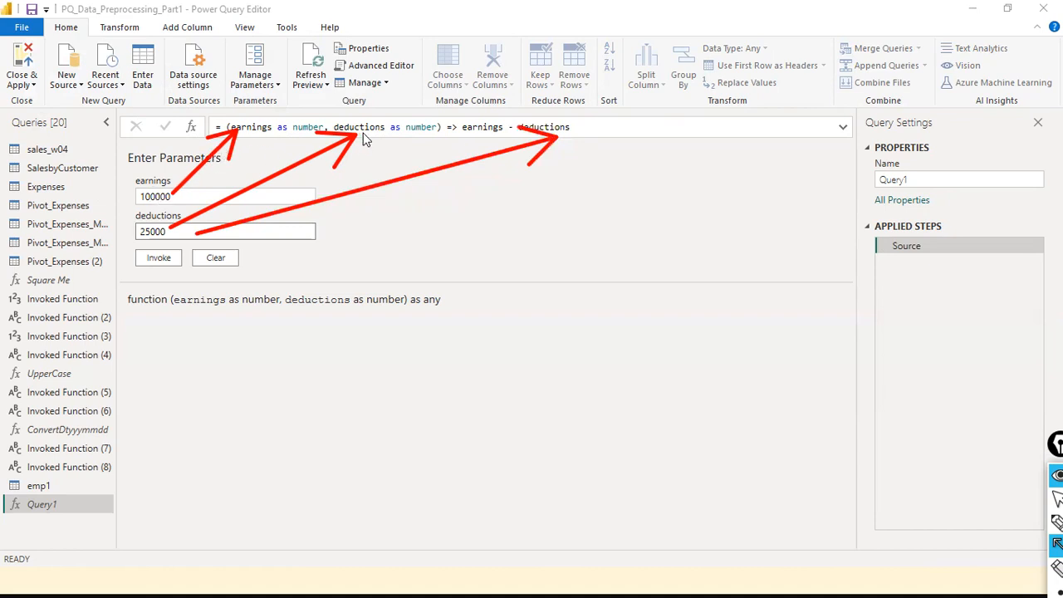
pyautogui.moveTo(375, 131)
pyautogui.mouseDown()
pyautogui.moveTo(515, 138)
pyautogui.moveTo(503, 162)
pyautogui.mouseUp()
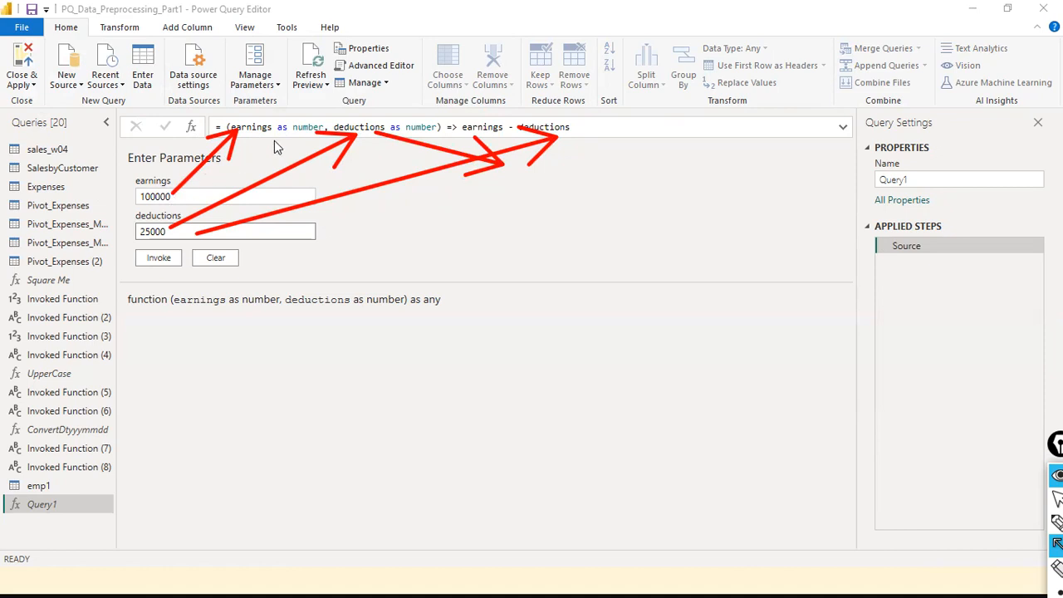
pyautogui.moveTo(253, 132); pyautogui.dragTo(458, 127)
pyautogui.press('Escape')
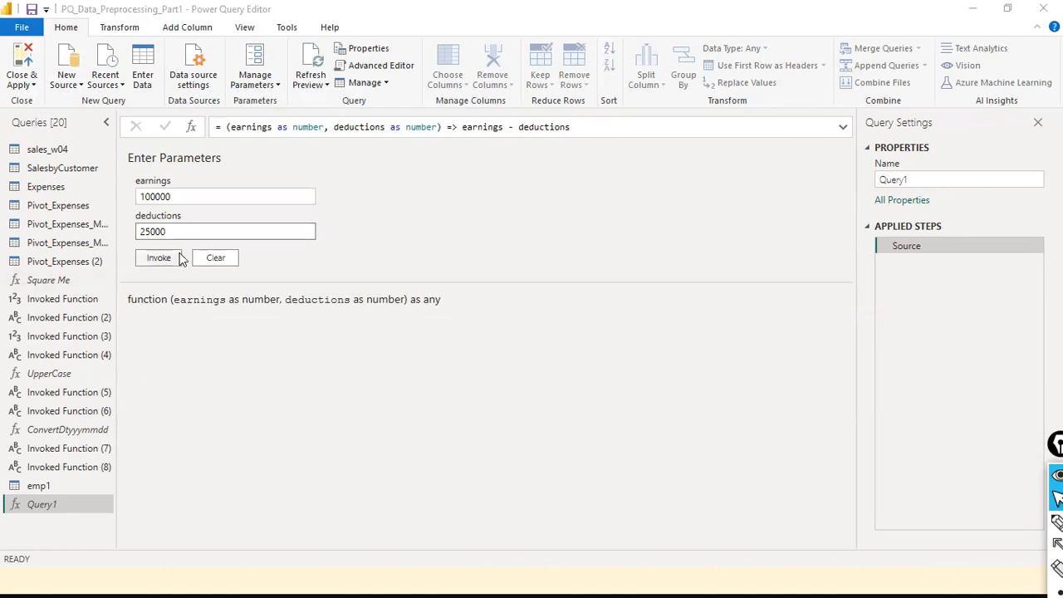
# - Invoke Query1 to get 75000 in Invoked Function (9), then reselect Query1
pyautogui.click(178, 256)
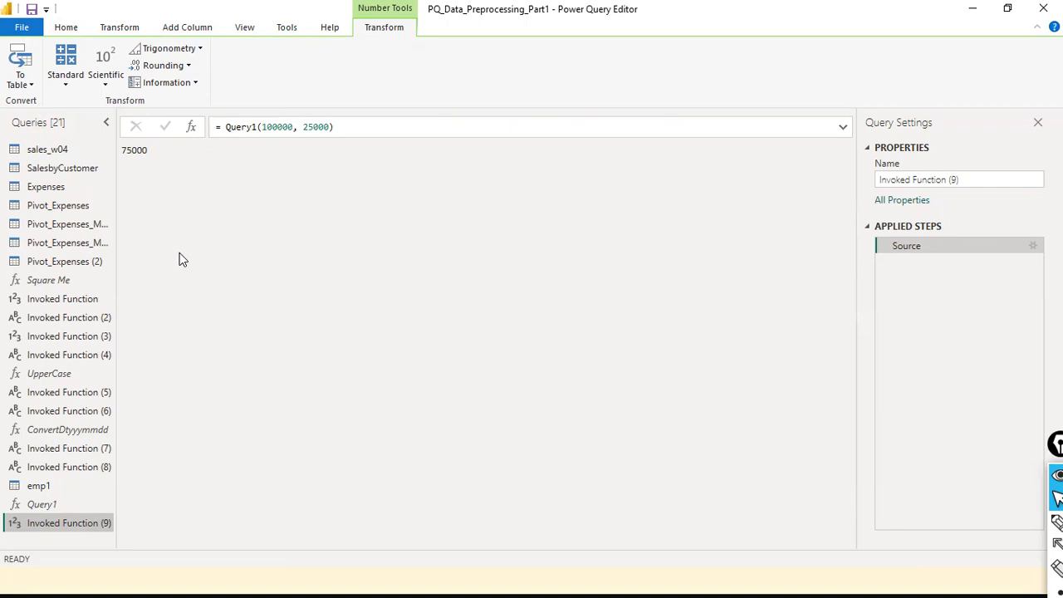
pyautogui.click(63, 504)
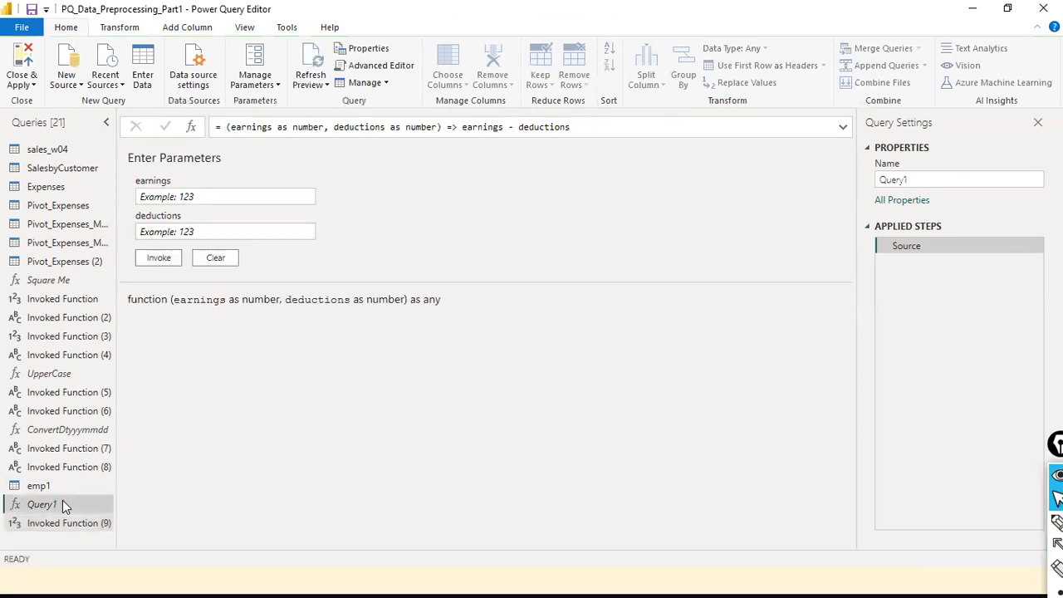
# - Rename Query1 to CalcNetSal and switch to the emp1 table
pyautogui.rightClick(63, 505)
pyautogui.click(178, 402)
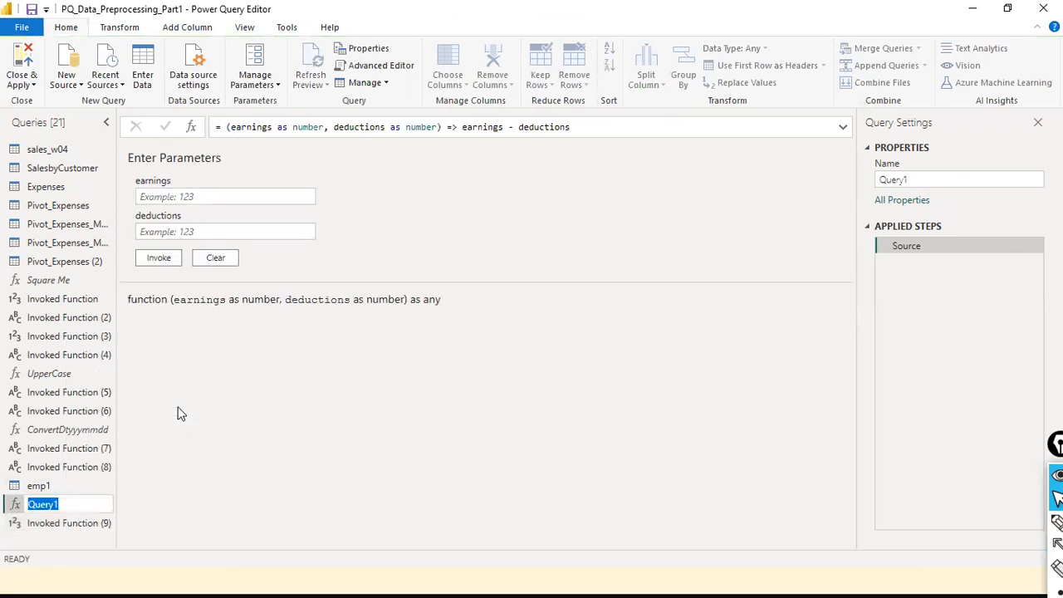
pyautogui.write('CalcNetSal')
pyautogui.press('Return')
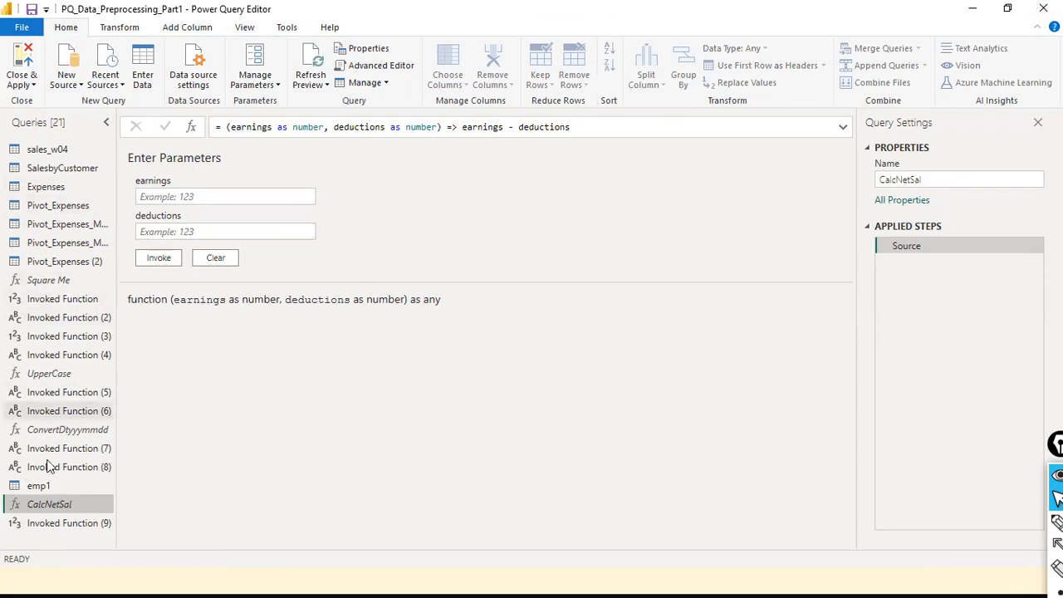
pyautogui.click(33, 487)
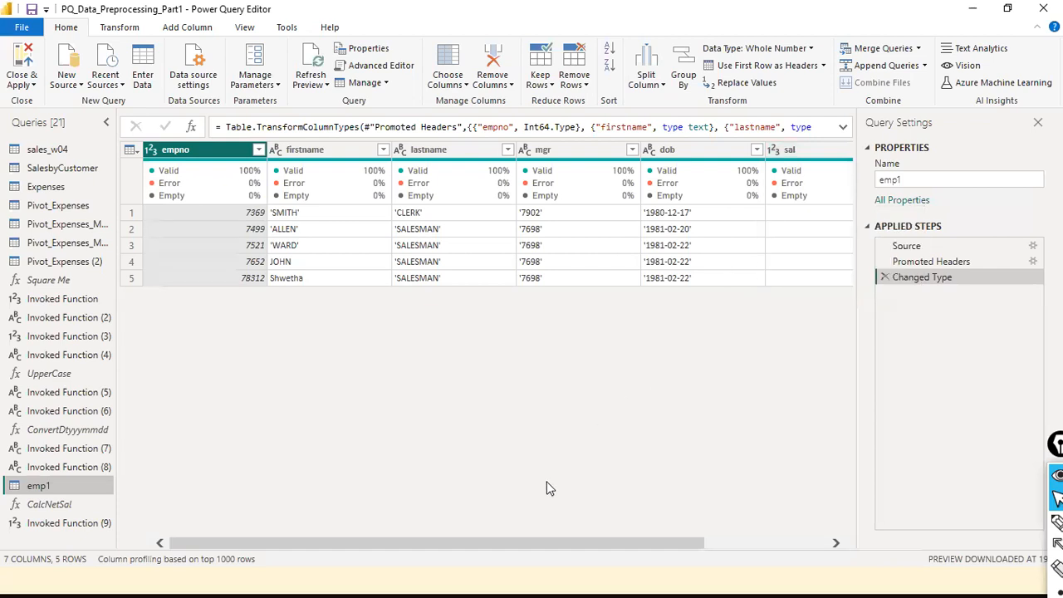
# - Scroll emp1 to the sal and LOP columns and start Invoke Custom Function
pyautogui.moveTo(531, 545); pyautogui.dragTo(803, 510)
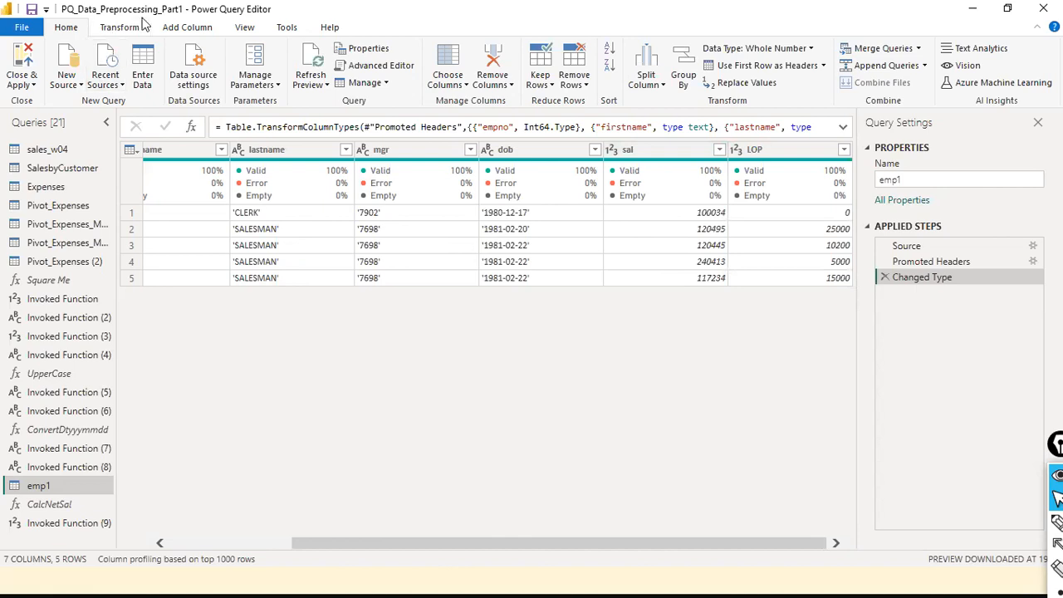
pyautogui.click(212, 29)
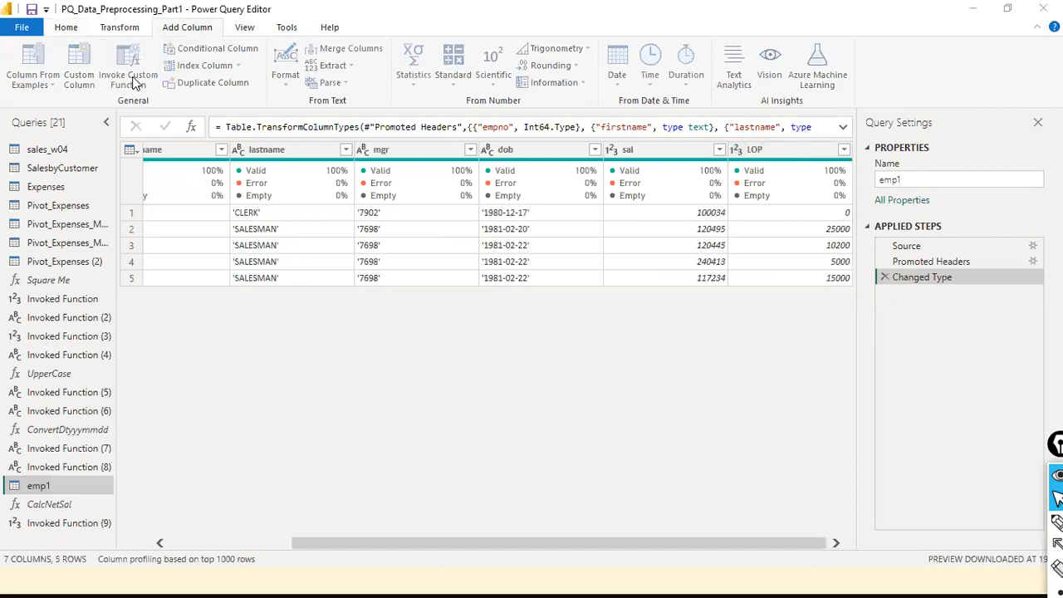
pyautogui.click(132, 80)
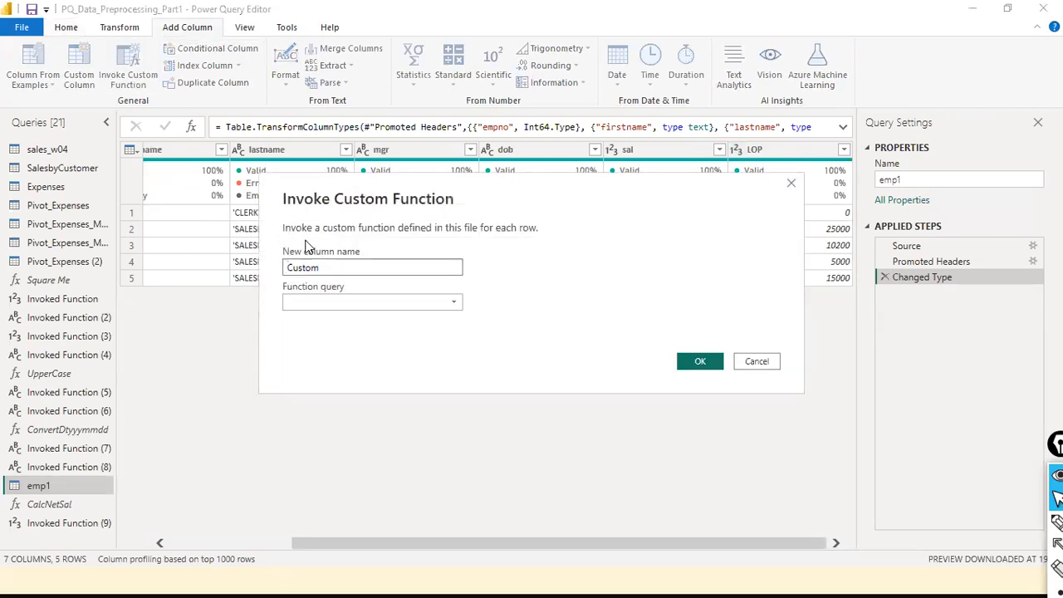
# - Name the new column Net Salary and choose CalcNetSal as the function
pyautogui.doubleClick(324, 266)
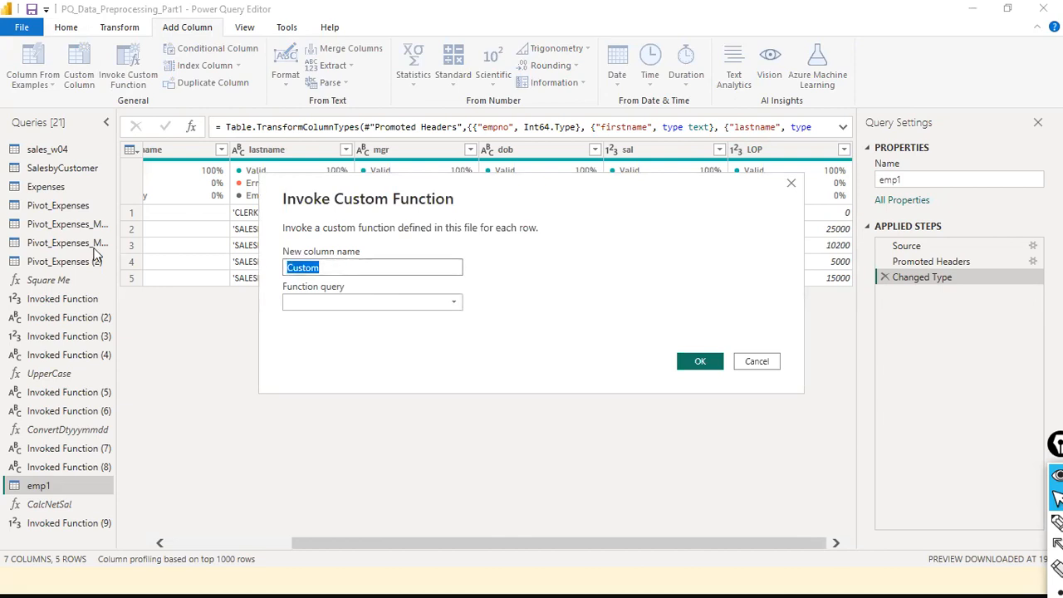
pyautogui.write('NetSalary')
pyautogui.press('Left')
pyautogui.press('Left')
pyautogui.press('Left')
pyautogui.press('Left')
pyautogui.press('Left')
pyautogui.press('Left')
pyautogui.press('Tab')
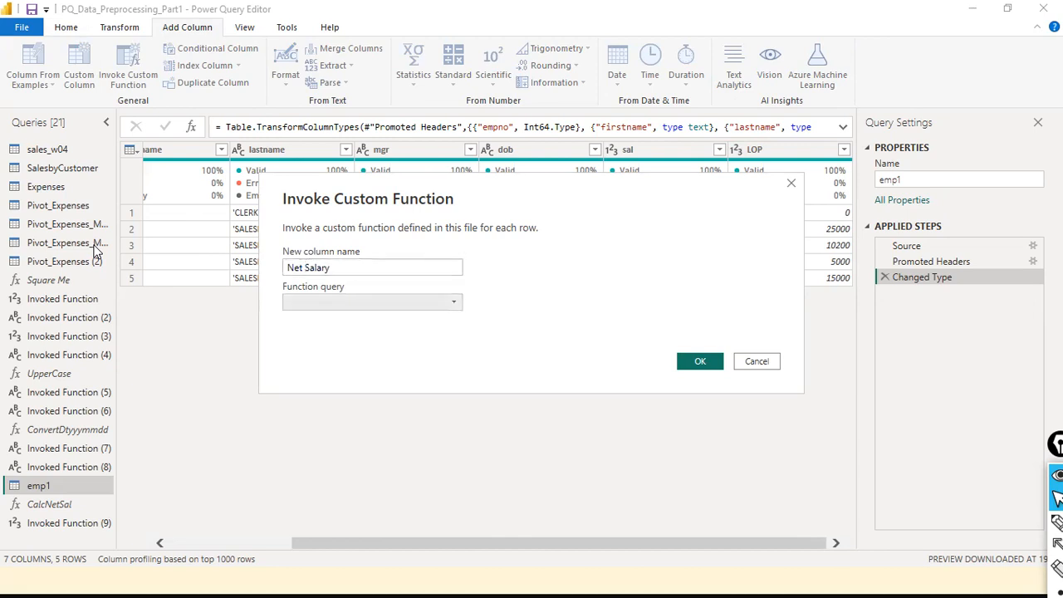
pyautogui.click(456, 303)
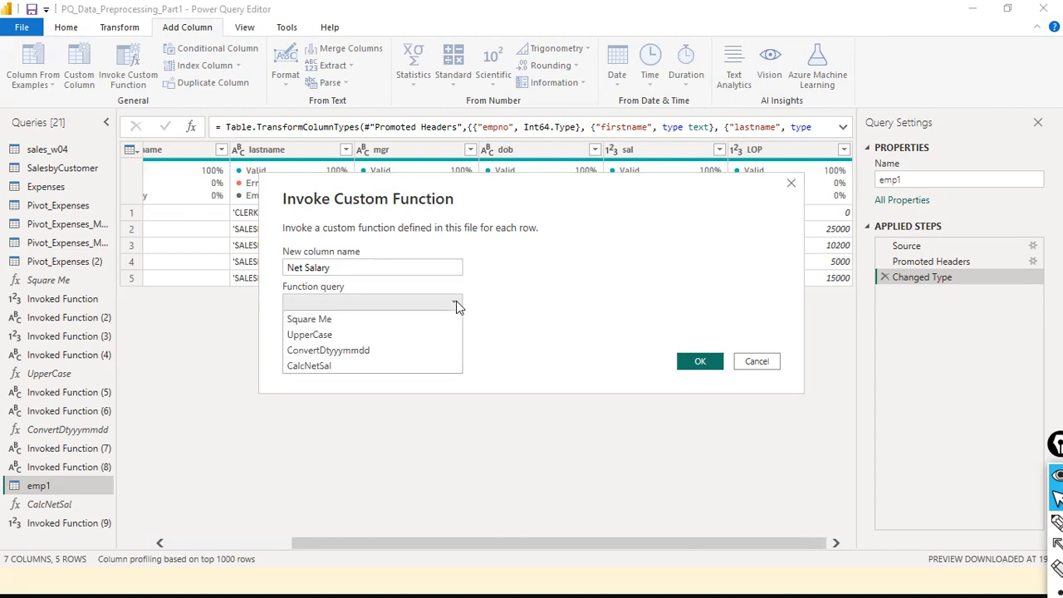
pyautogui.click(357, 365)
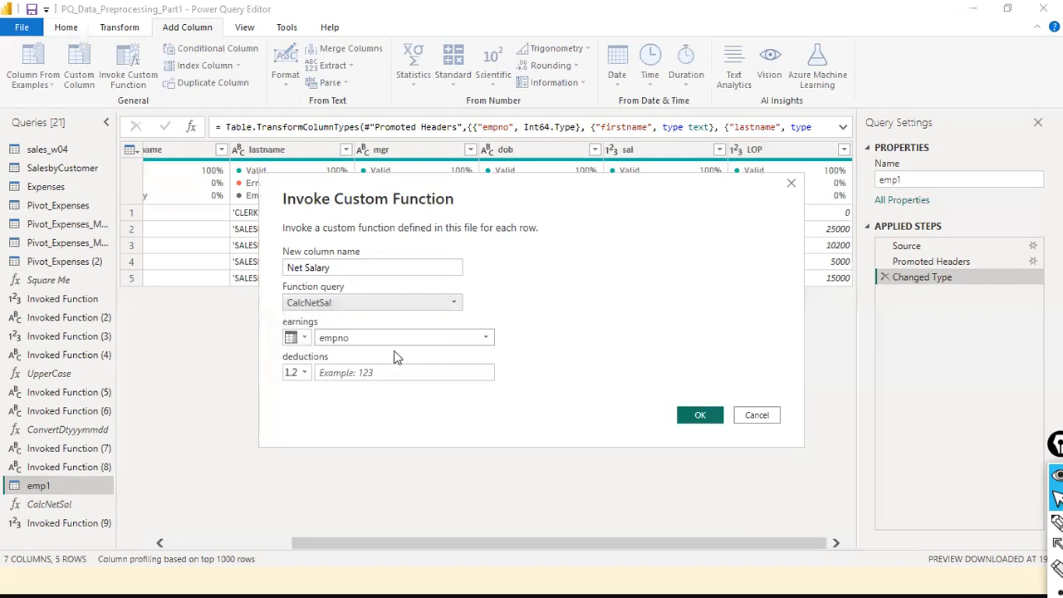
# - Map earnings to the sal column and deductions to the LOP column, then confirm
pyautogui.click(301, 338)
pyautogui.click(334, 368)
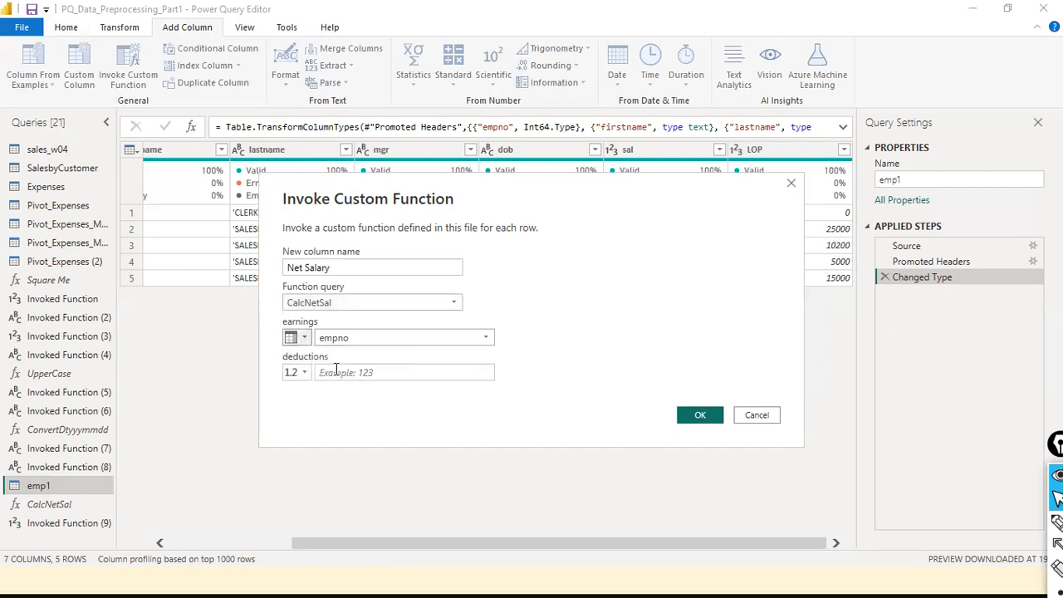
pyautogui.click(467, 339)
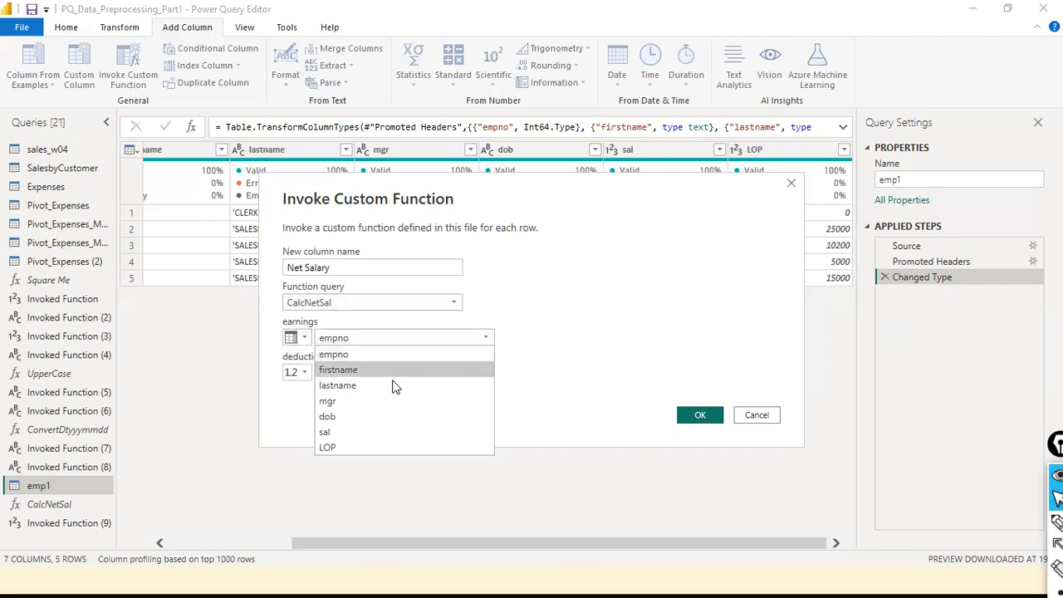
pyautogui.click(342, 433)
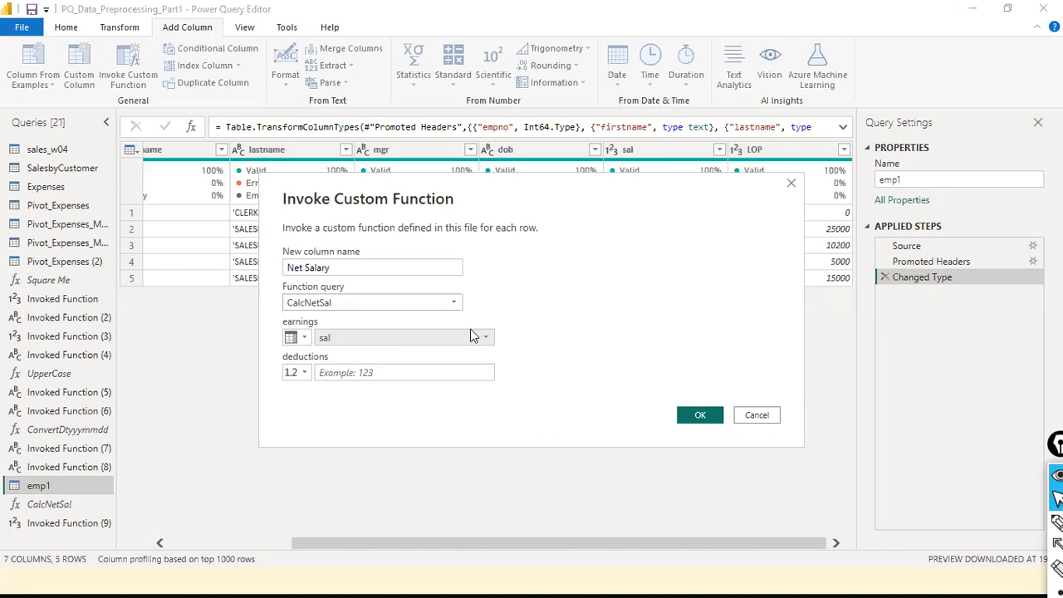
pyautogui.click(299, 375)
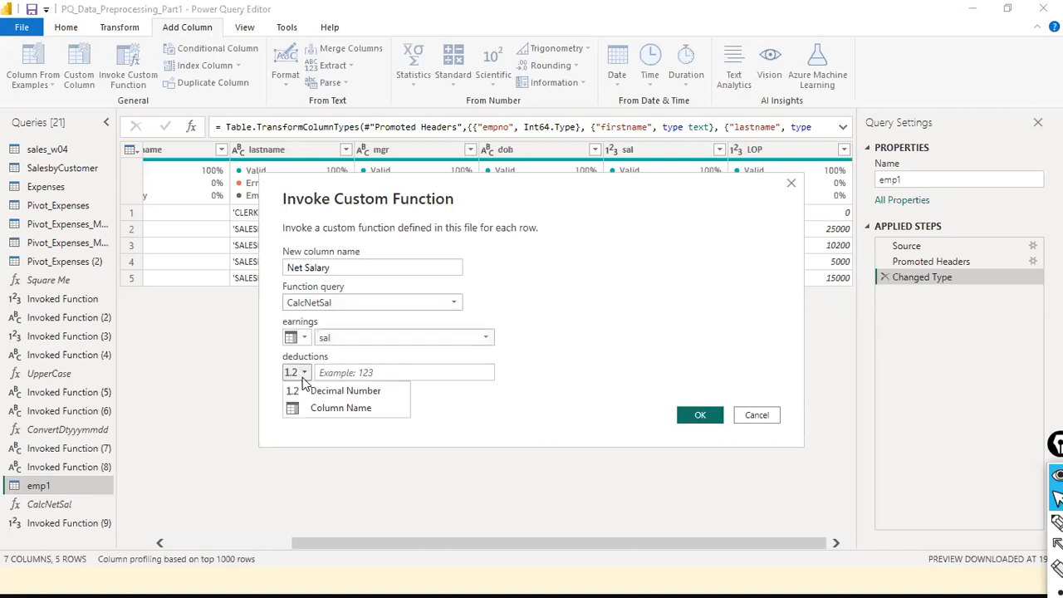
pyautogui.click(335, 413)
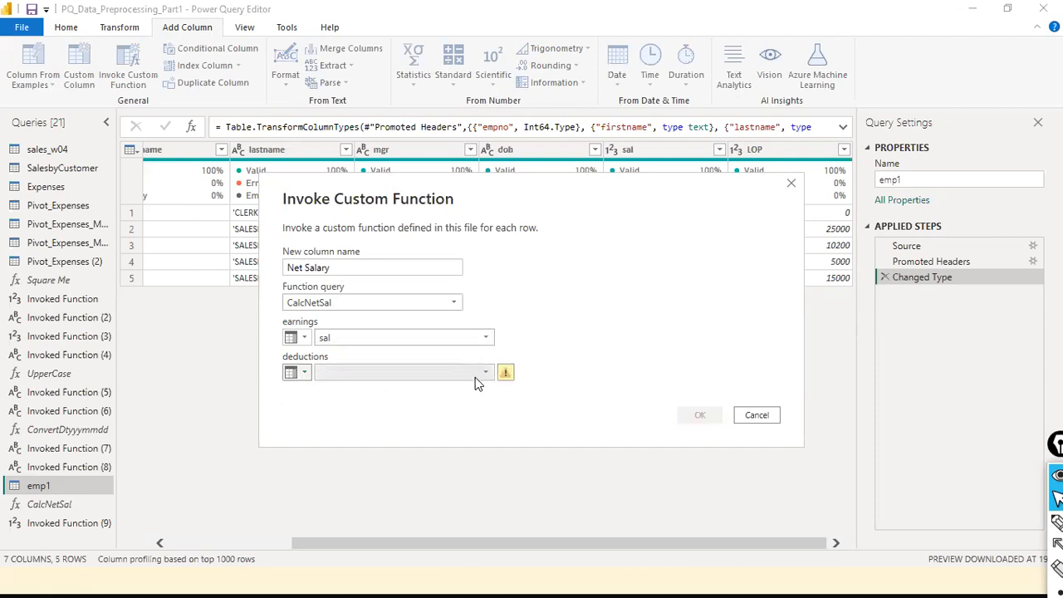
pyautogui.click(481, 375)
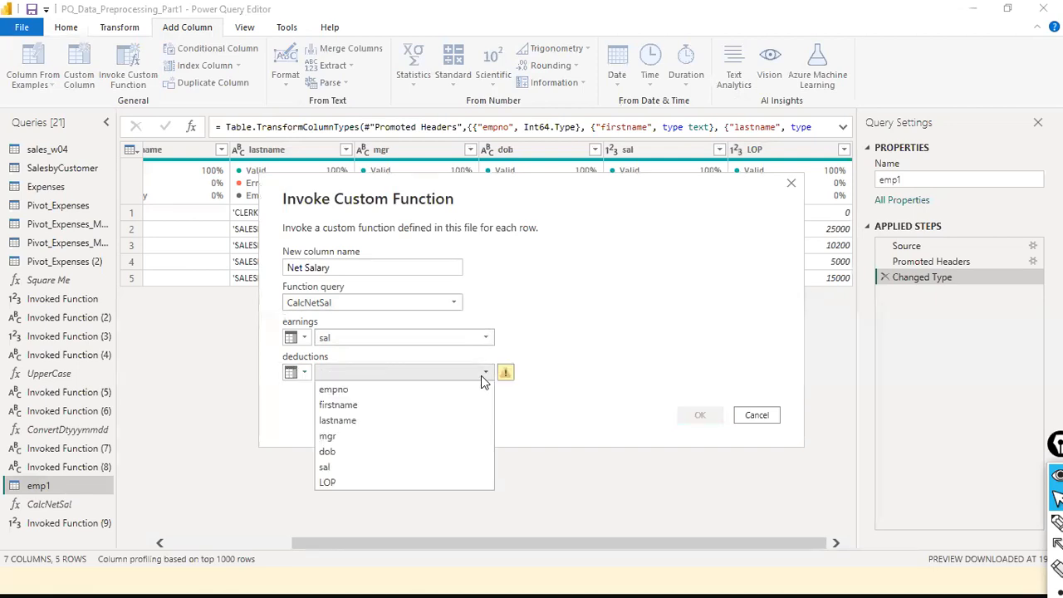
pyautogui.click(380, 482)
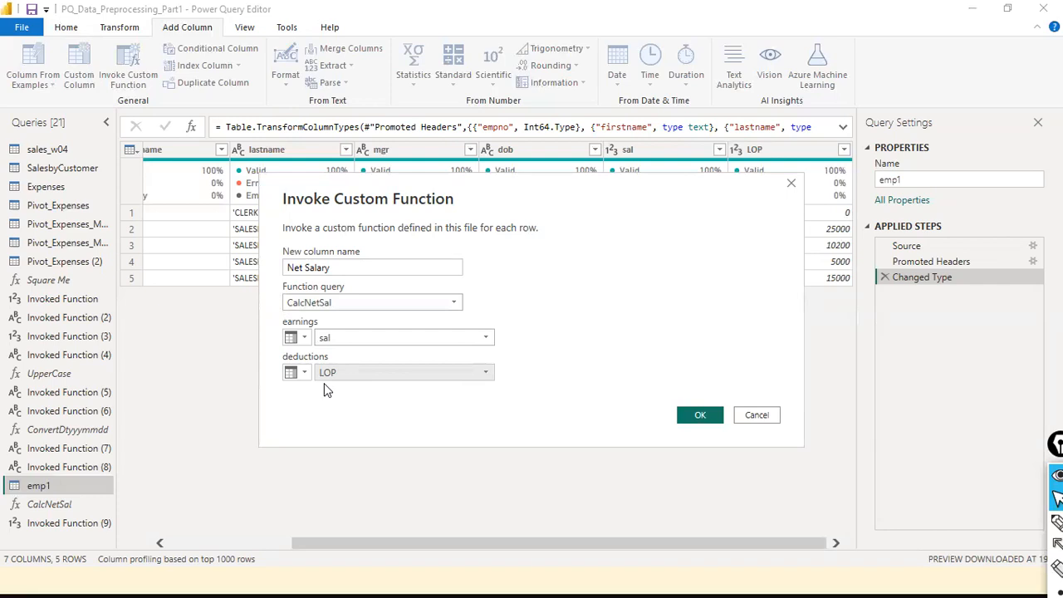
pyautogui.click(687, 417)
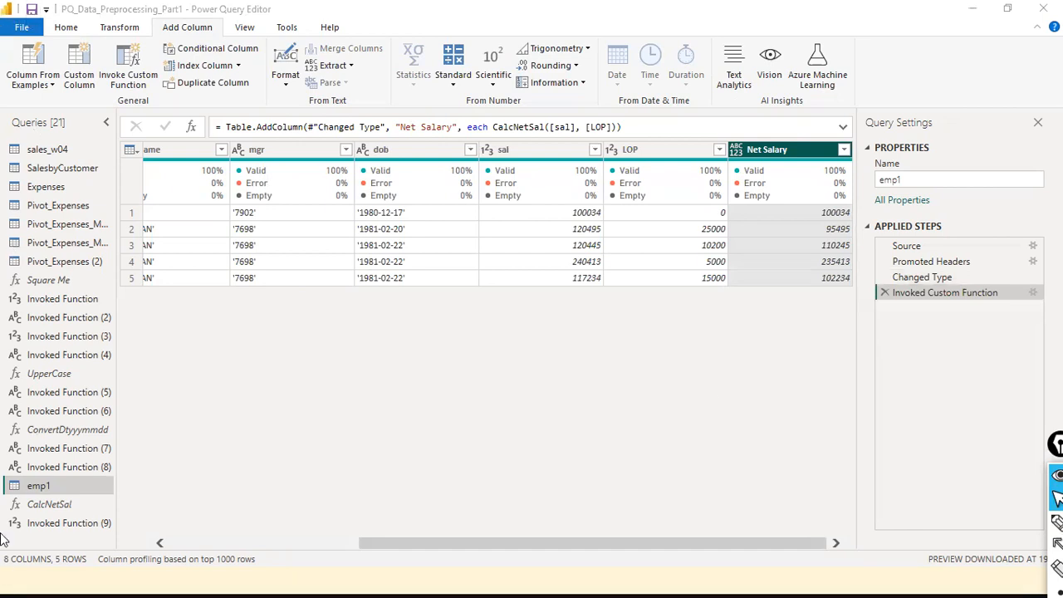
# - Select the CalcNetSal function query and show its M code in the Advanced Editor
pyautogui.click(251, 32)
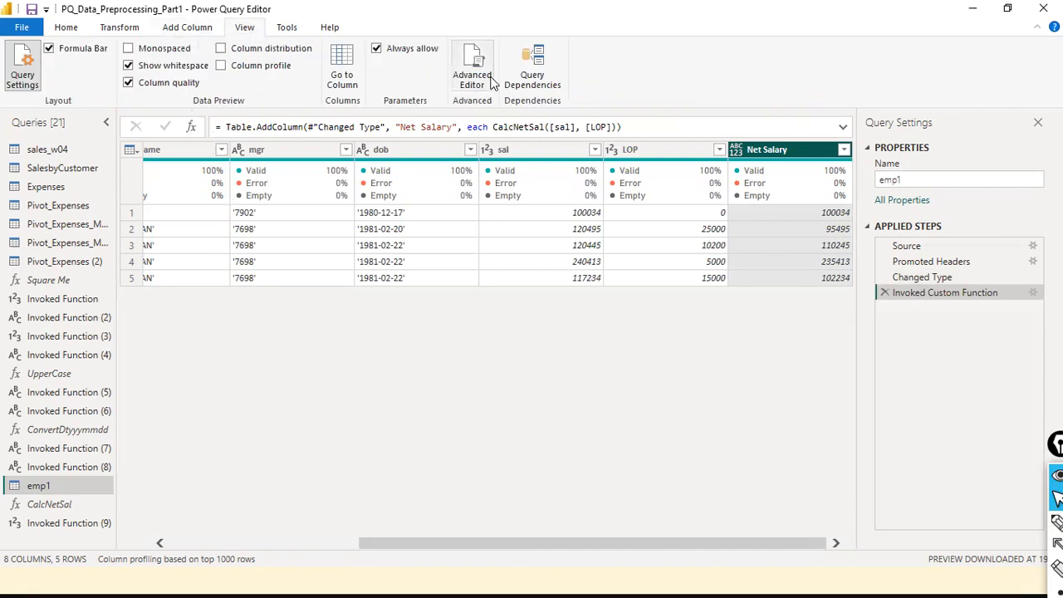
pyautogui.click(51, 504)
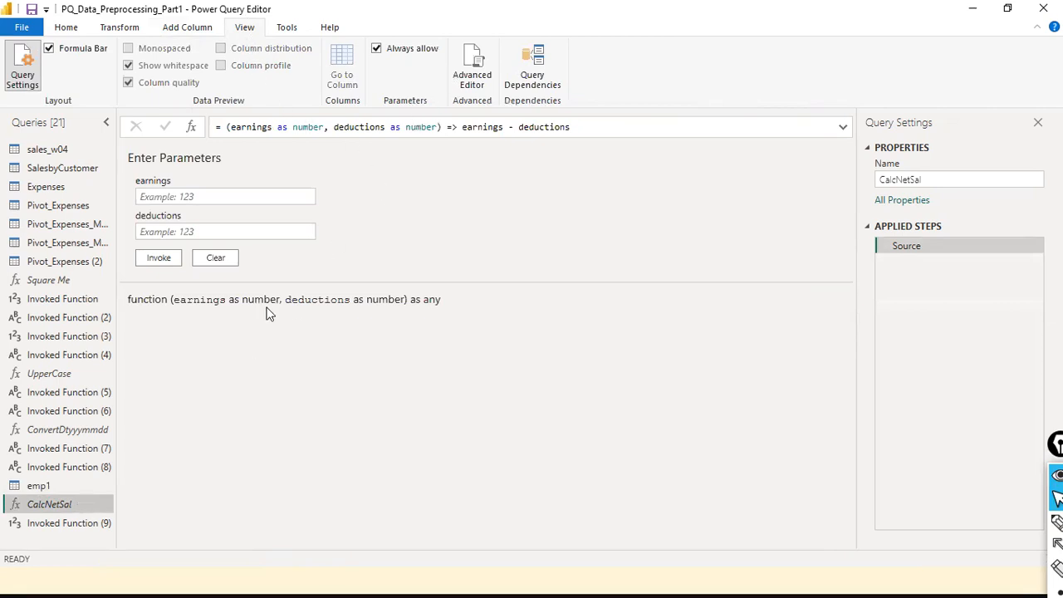
pyautogui.hotkey('ctrl', 'shift', '4')
pyautogui.moveTo(57, 392); pyautogui.dragTo(51, 497)
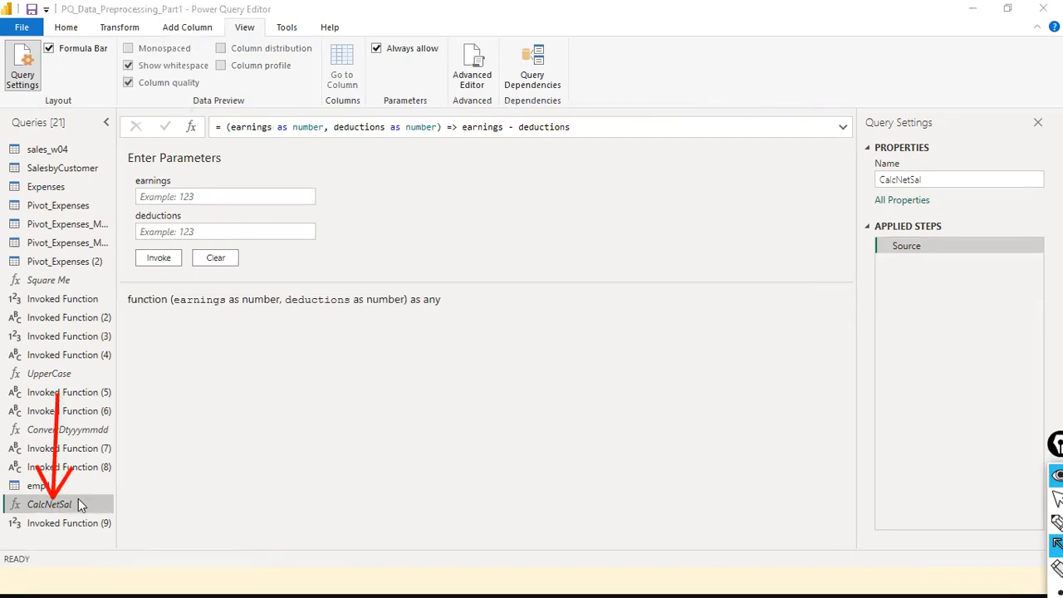
pyautogui.click(487, 80)
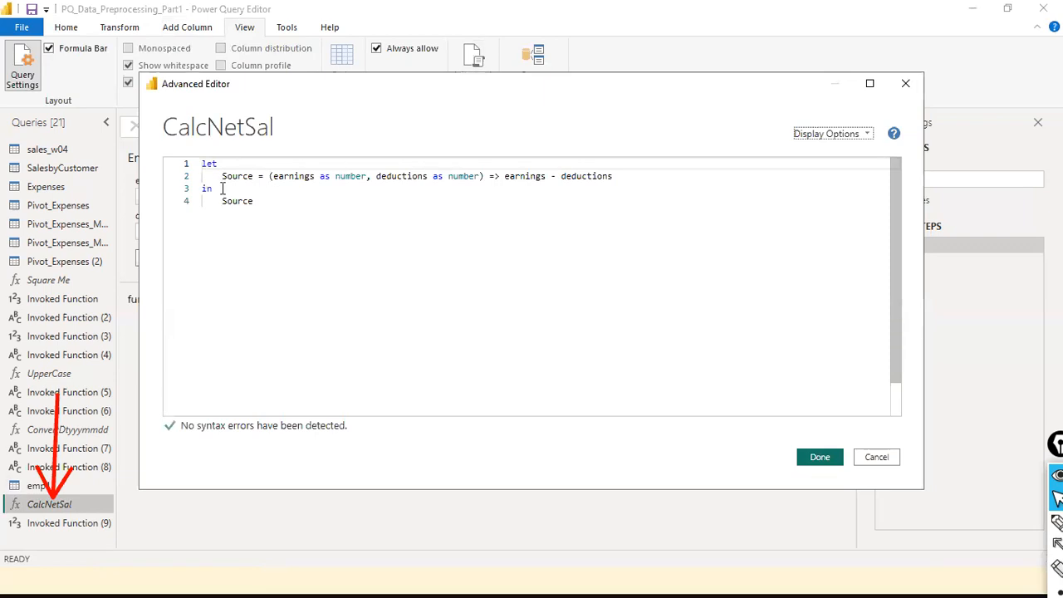
pyautogui.moveTo(227, 166); pyautogui.dragTo(177, 165)
pyautogui.moveTo(226, 190); pyautogui.dragTo(191, 192)
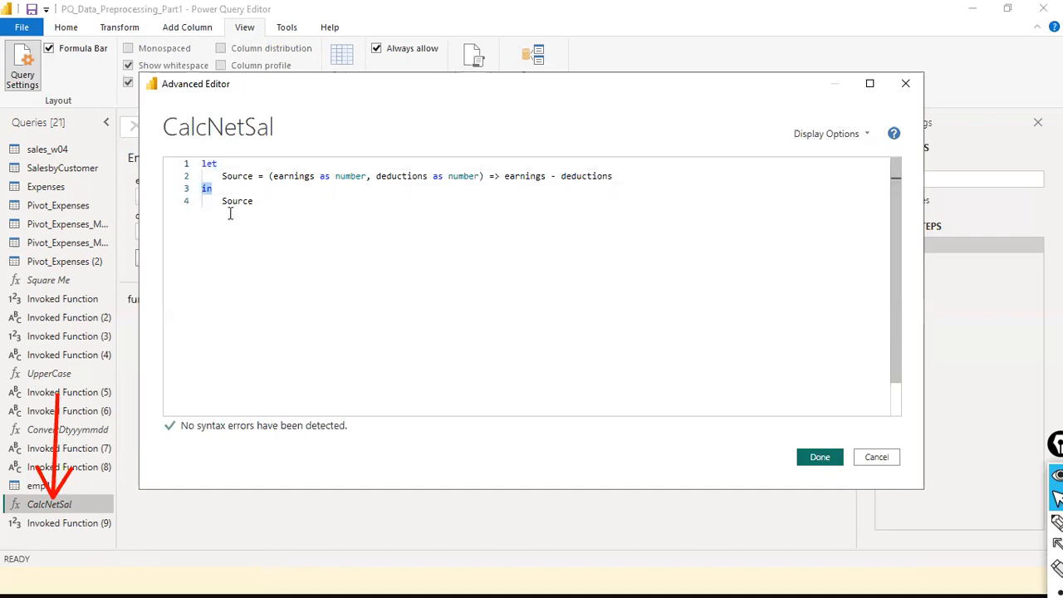
pyautogui.click(219, 175)
pyautogui.doubleClick(248, 172)
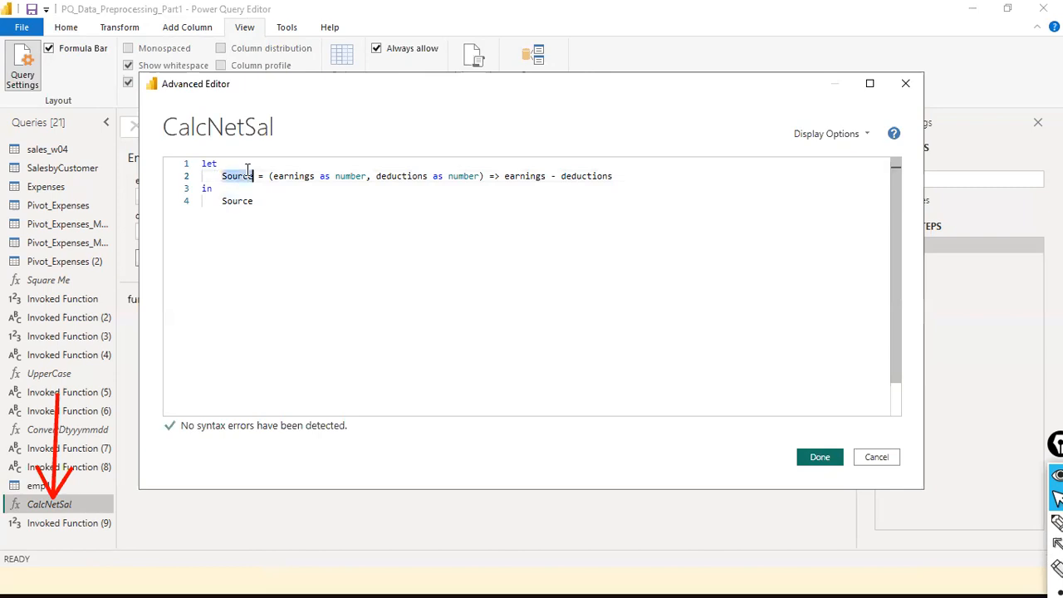
pyautogui.click(308, 181)
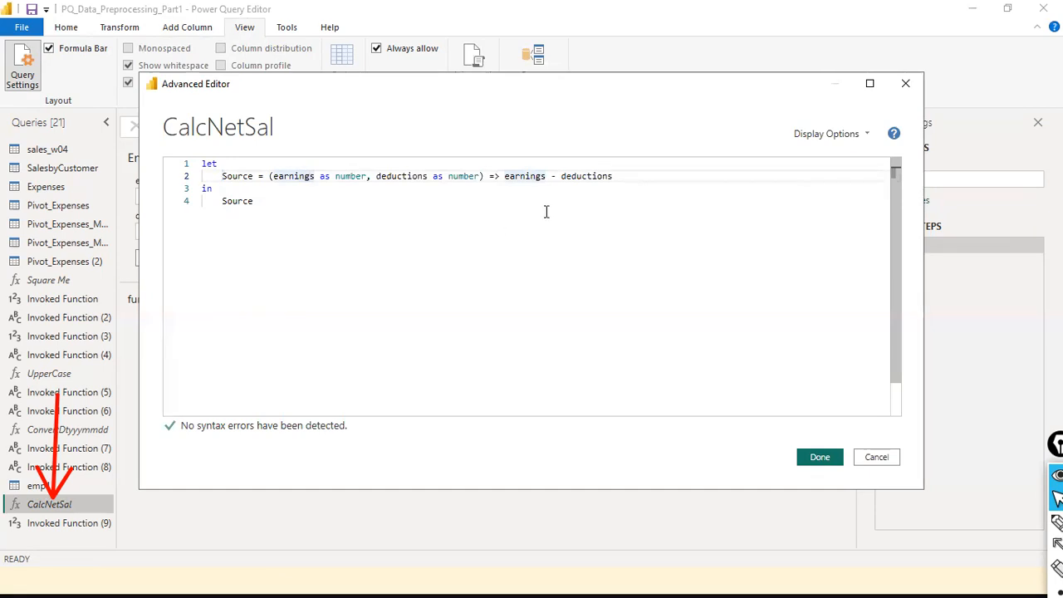
pyautogui.doubleClick(524, 175)
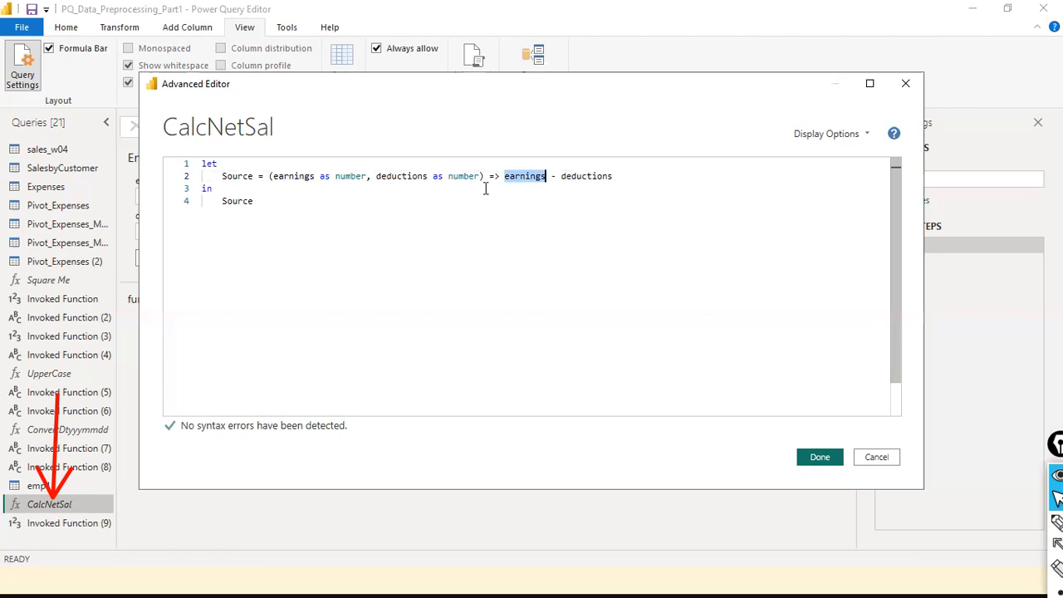
pyautogui.click(594, 176)
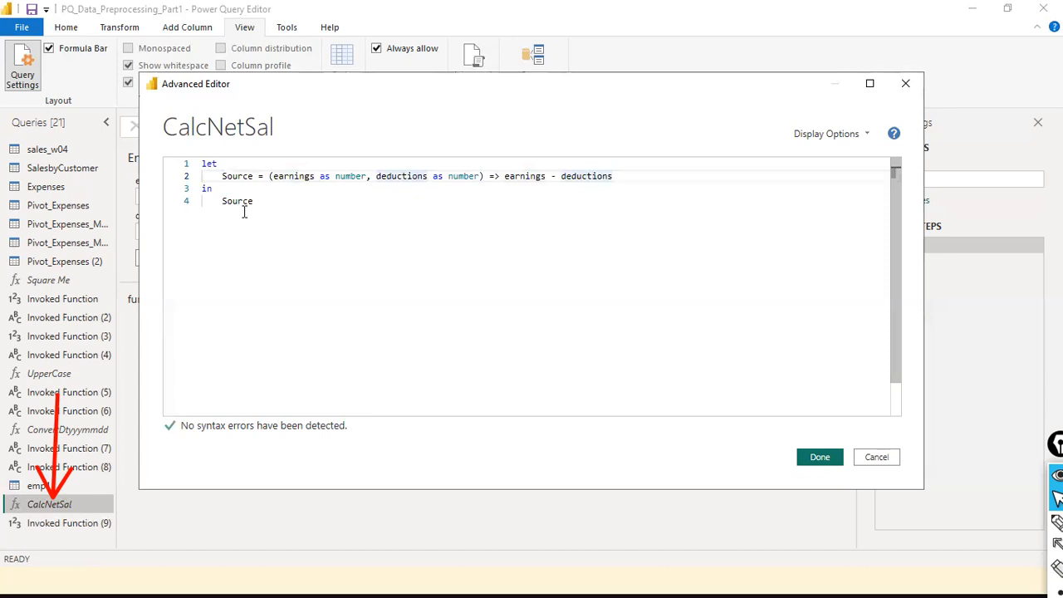
pyautogui.click(877, 457)
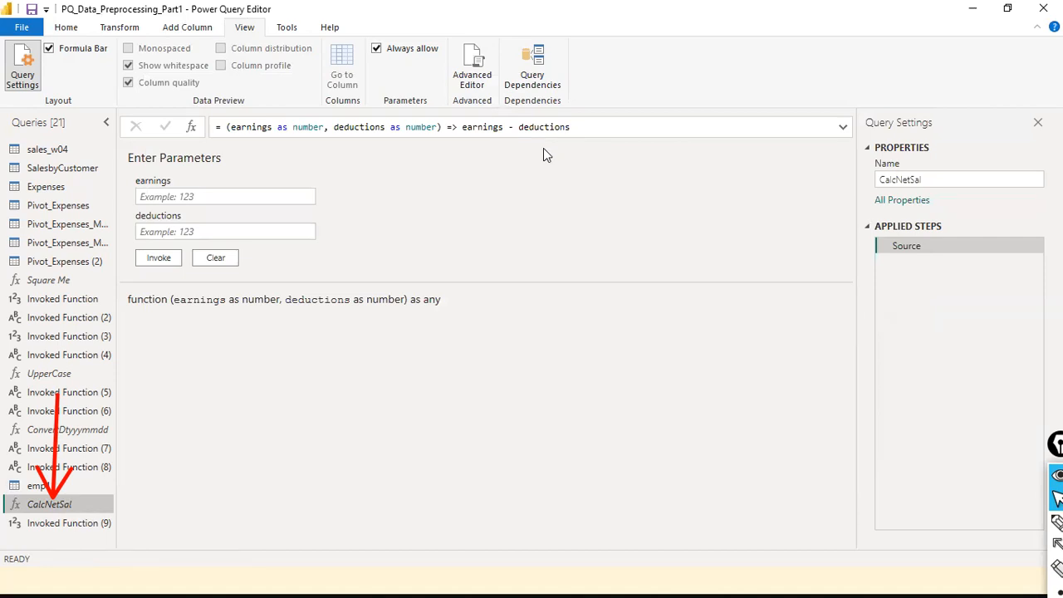
# - Look over the function's formula and leave it unchanged
pyautogui.click(463, 127)
pyautogui.click(573, 129)
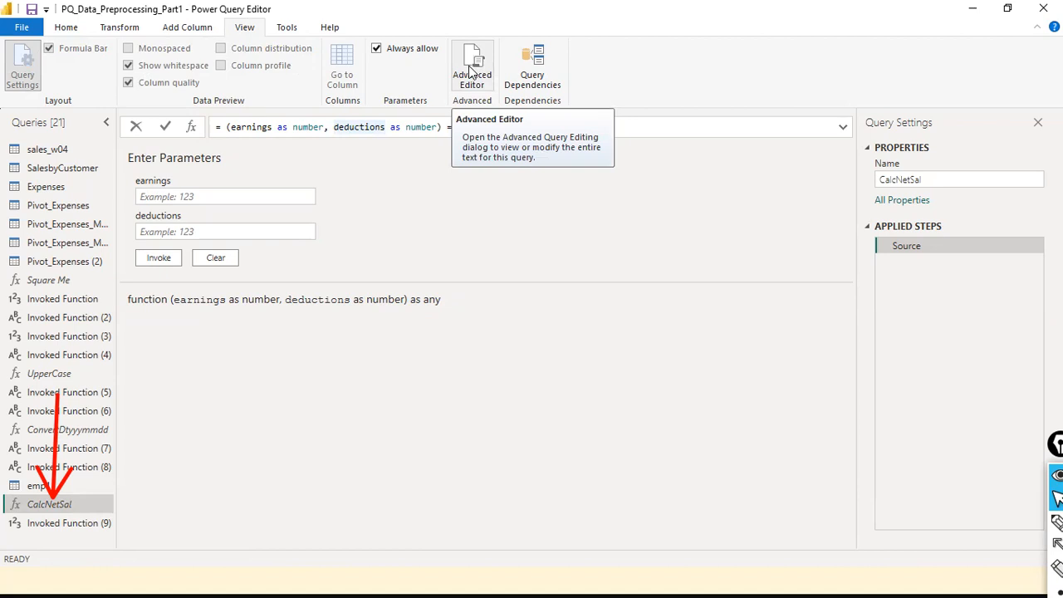
pyautogui.click(25, 545)
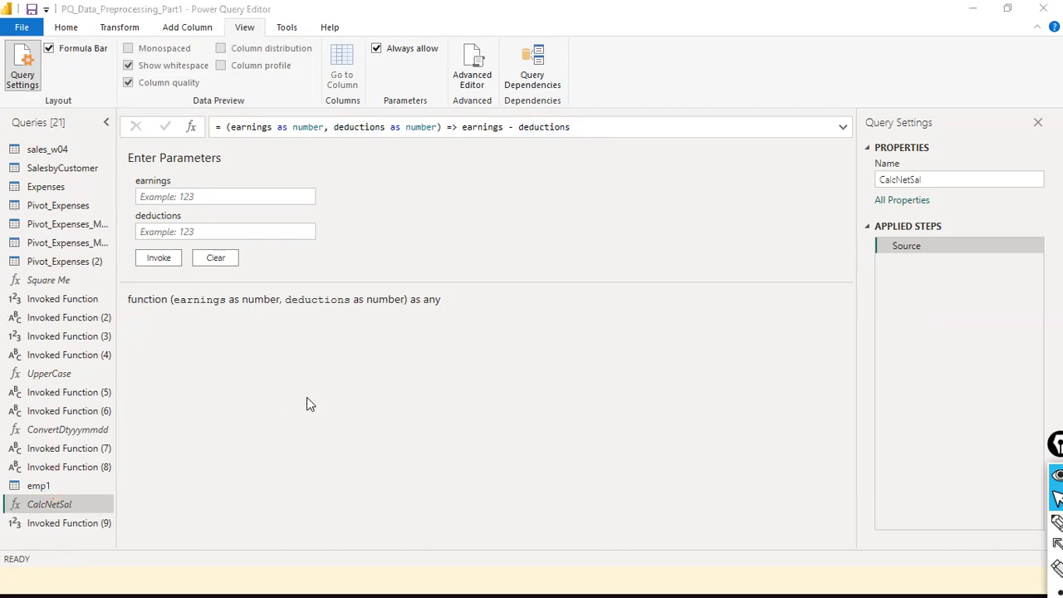
# - Delete the Invoked Function (9) query
pyautogui.rightClick(63, 525)
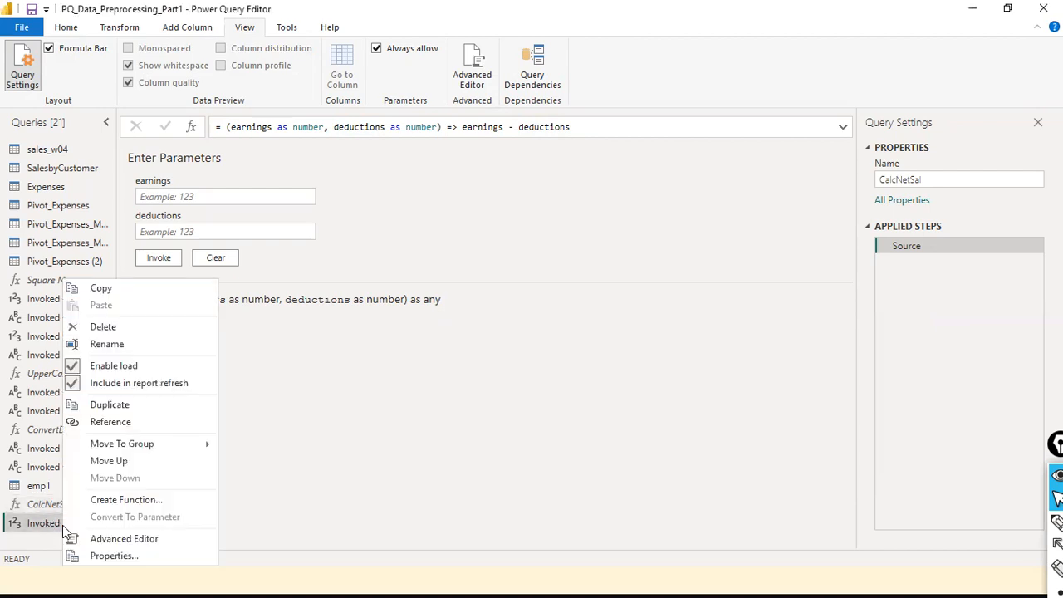
pyautogui.click(182, 330)
pyautogui.click(645, 313)
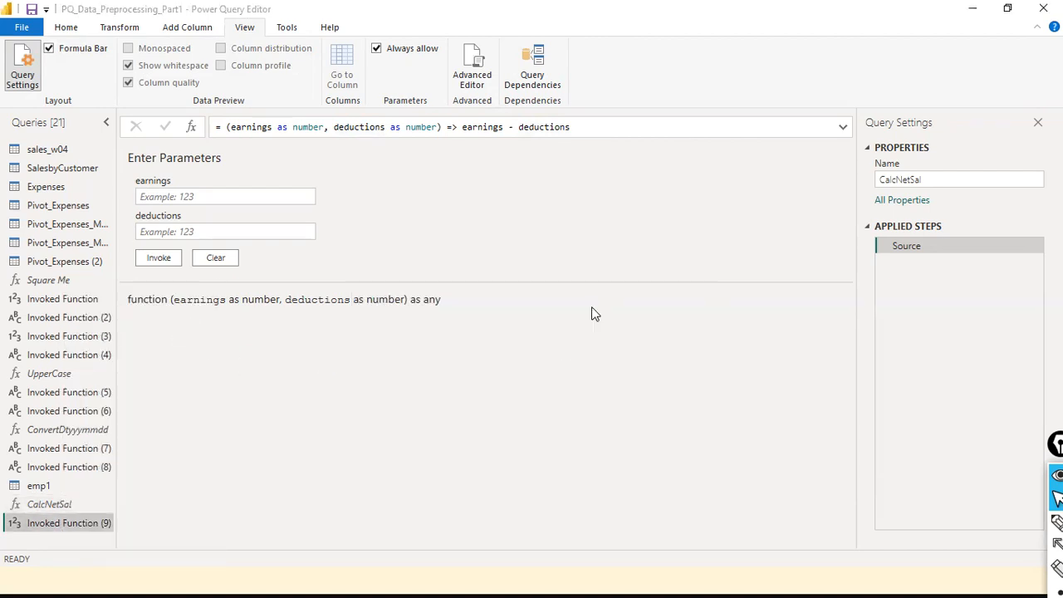
# - Select Invoked Function (6), keeping its name, to view its RAMESH result
pyautogui.rightClick(71, 395)
pyautogui.press('Escape')
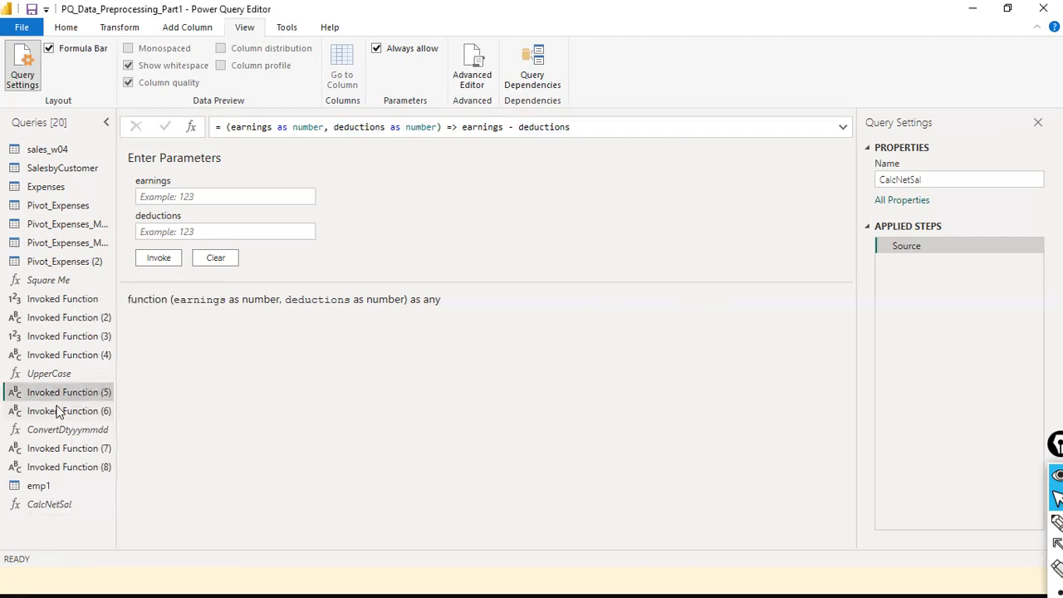
pyautogui.rightClick(54, 405)
pyautogui.click(159, 346)
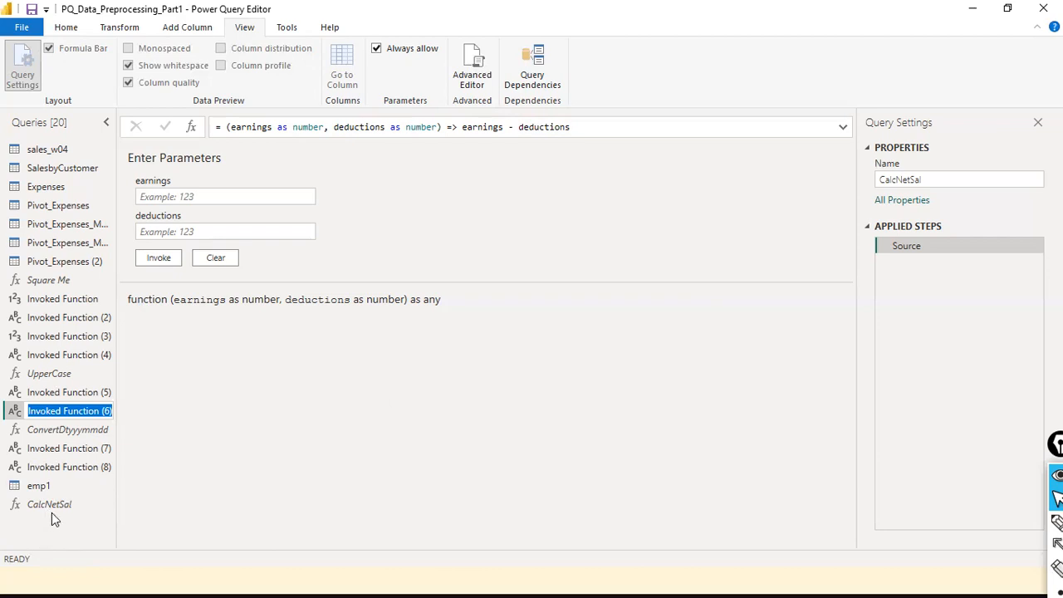
pyautogui.press('Return')
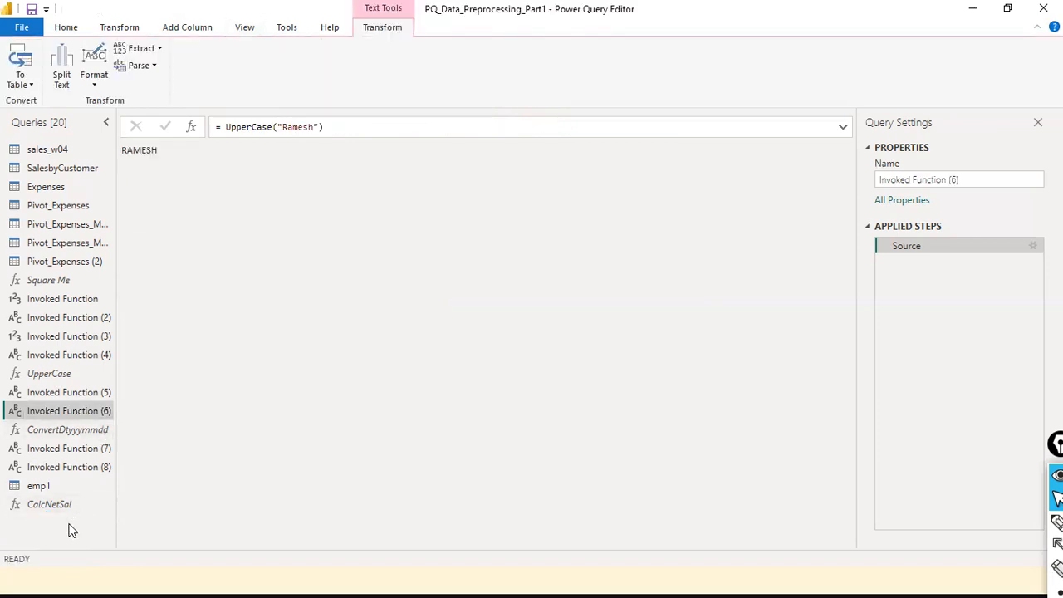
# - Add a new blank query, Query1, from the Queries pane
pyautogui.rightClick(72, 526)
pyautogui.moveTo(148, 477)
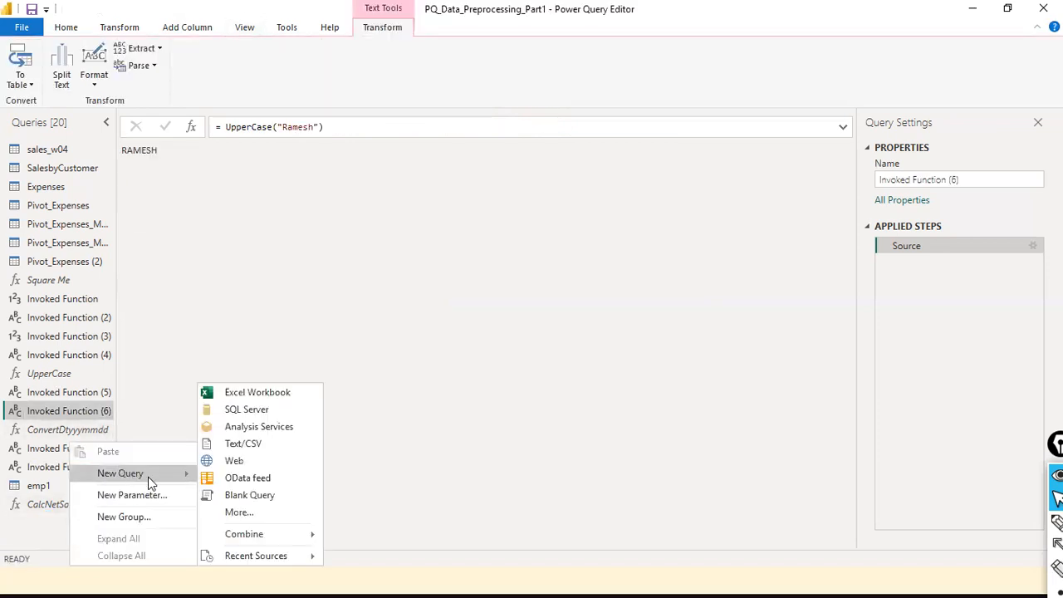
pyautogui.click(270, 495)
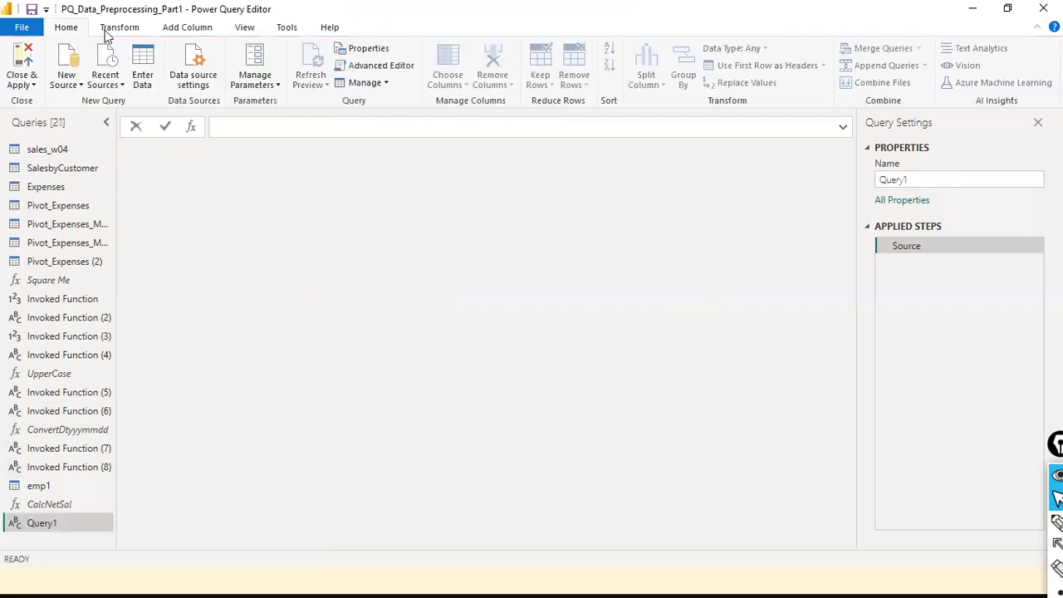
# - Show Query1's empty M code in the Advanced Editor
pyautogui.click(245, 28)
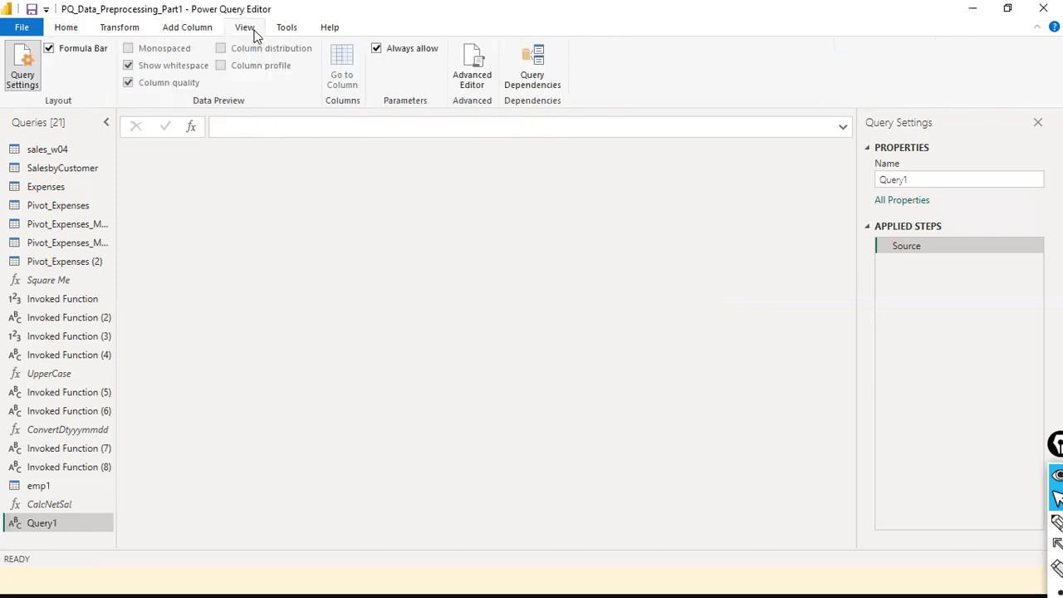
pyautogui.click(234, 125)
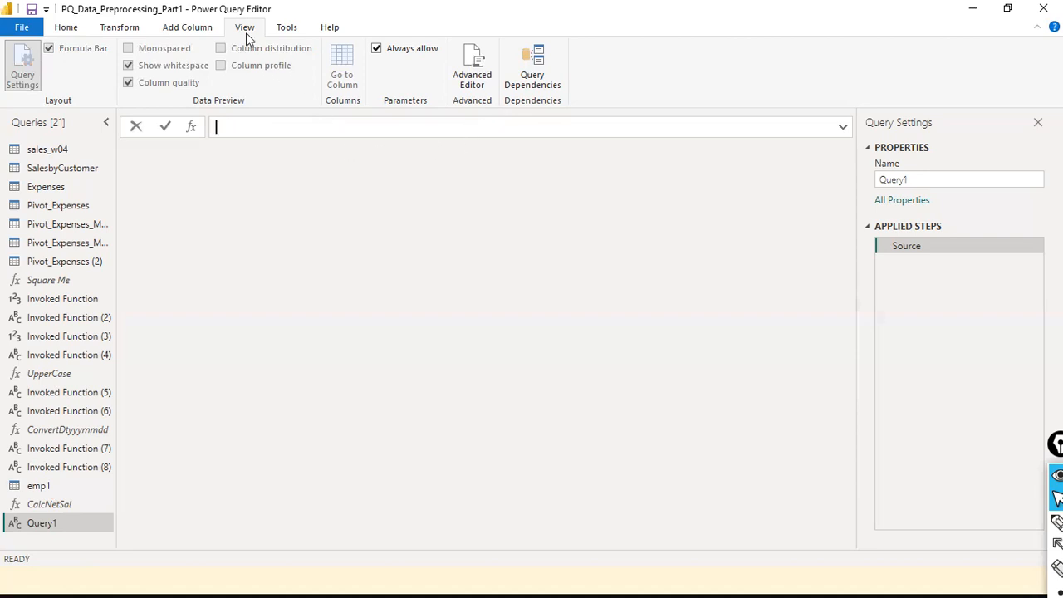
pyautogui.click(486, 83)
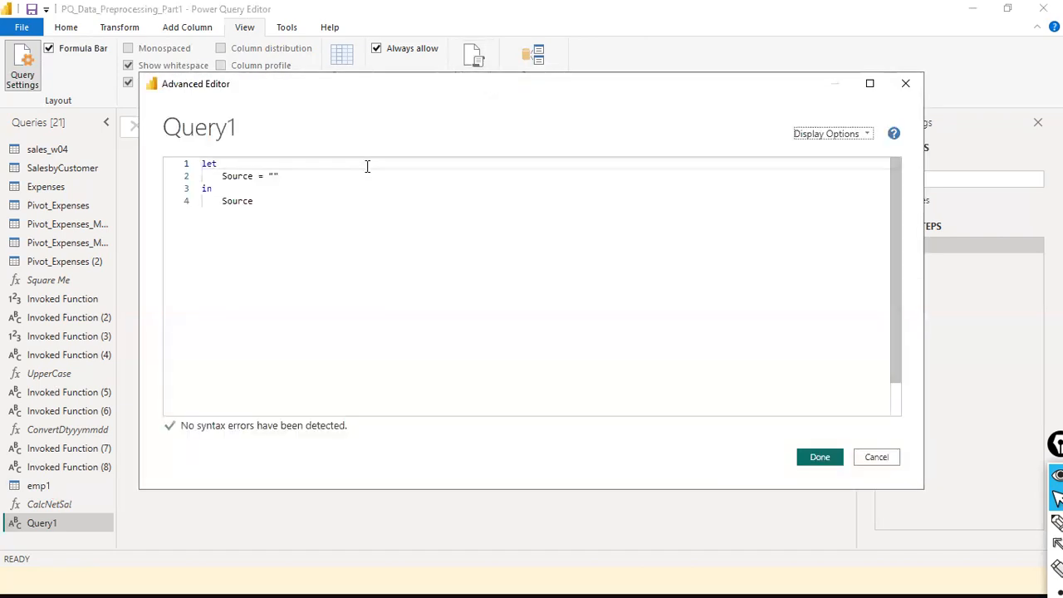
# - Add the header (basic as number) => above let, with no function name
pyautogui.click(349, 205)
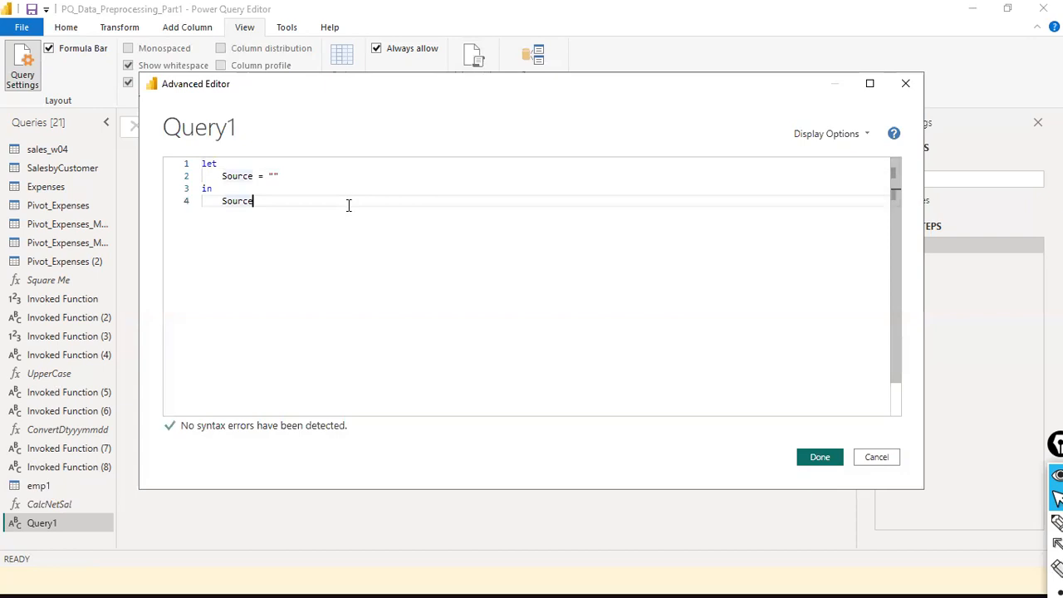
pyautogui.hotkey('ctrl', 'Home')
pyautogui.press('Return')
pyautogui.press('Up')
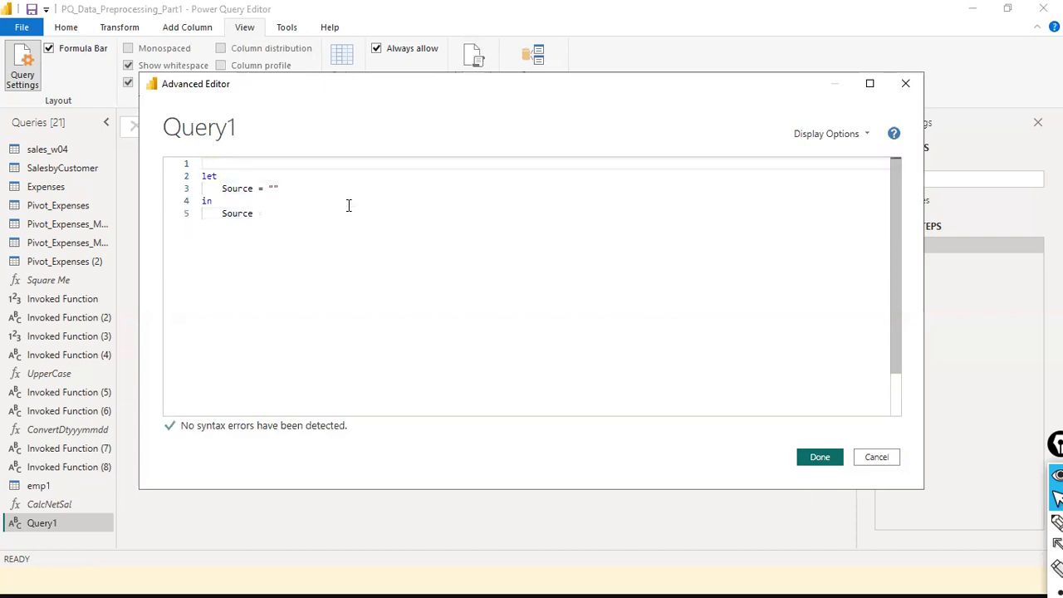
pyautogui.write('CalculateNetSalary ')
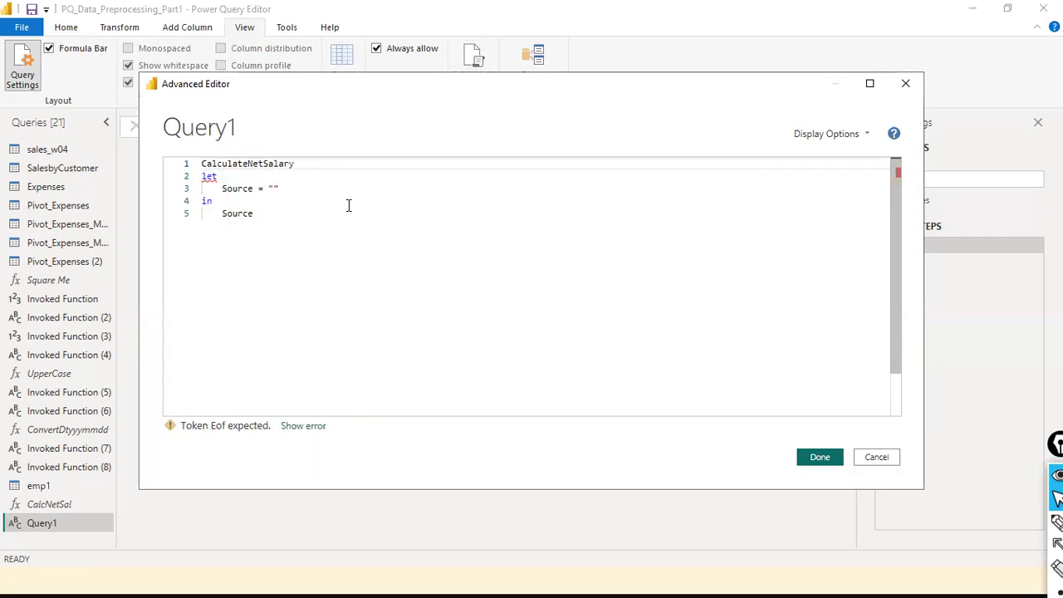
pyautogui.write(' = (basic')
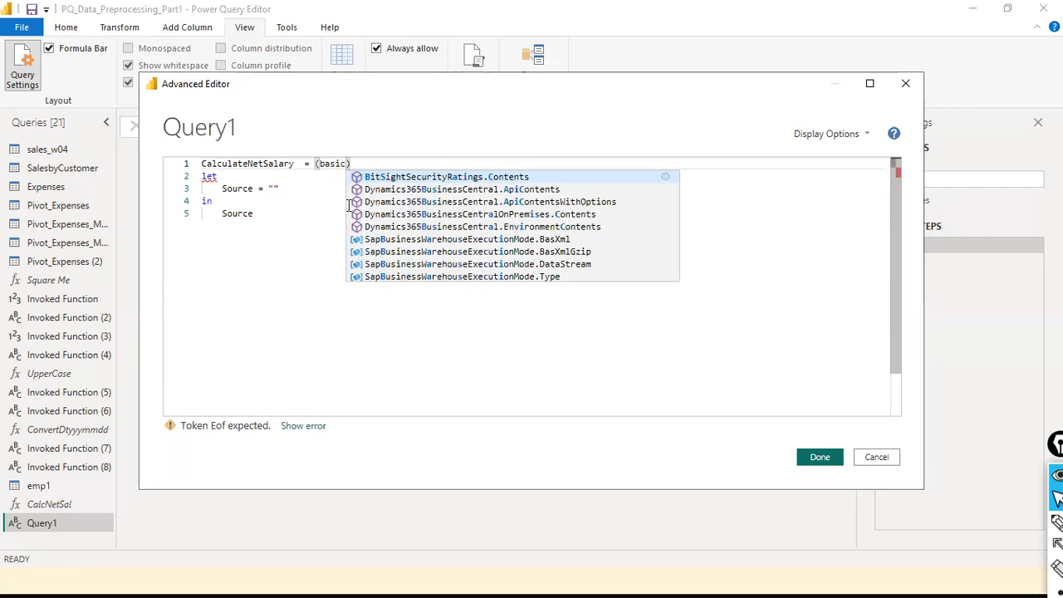
pyautogui.write(' as nummb')
pyautogui.press('BackSpace')
pyautogui.press('BackSpace')
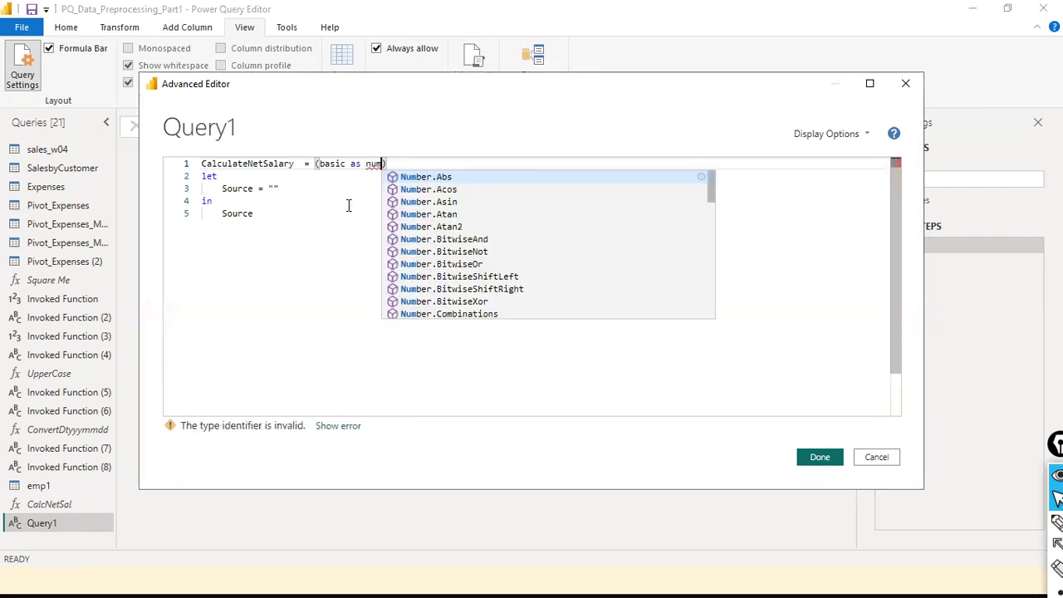
pyautogui.write('ber)')
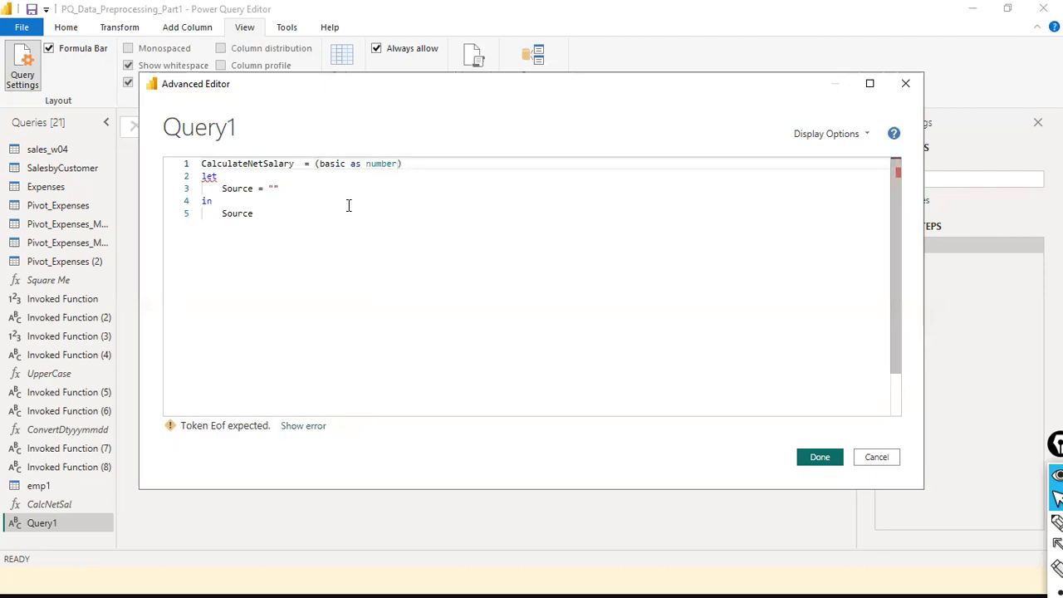
pyautogui.write(' =>')
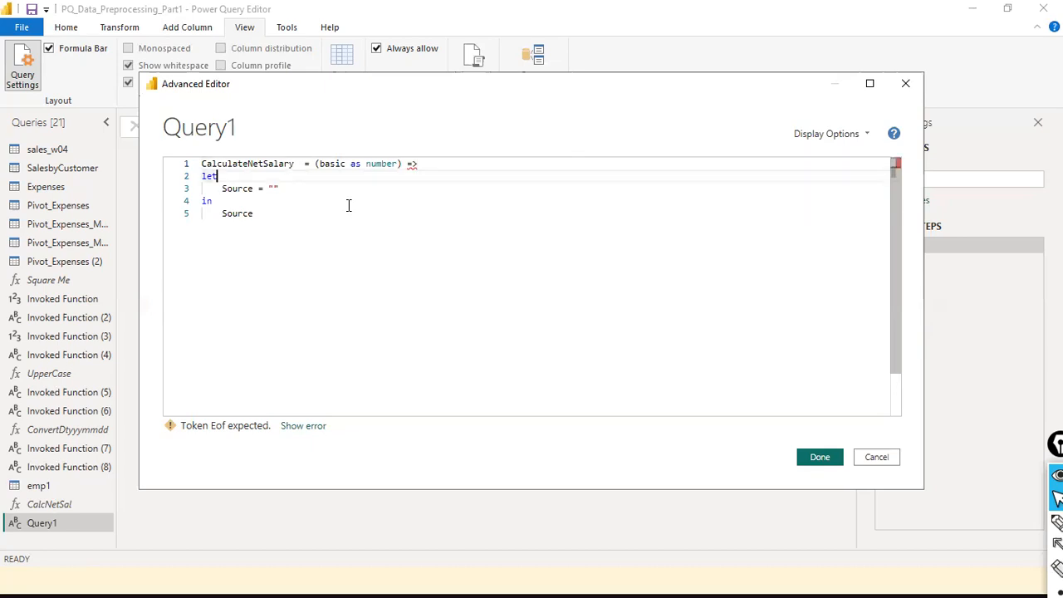
pyautogui.hotkey('ctrl', 'Left')
pyautogui.hotkey('ctrl', 'Left')
pyautogui.hotkey('ctrl', 'Left')
pyautogui.hotkey('ctrl', 'Left')
pyautogui.hotkey('ctrl', 'Left')
pyautogui.hotkey('ctrl', 'Left')
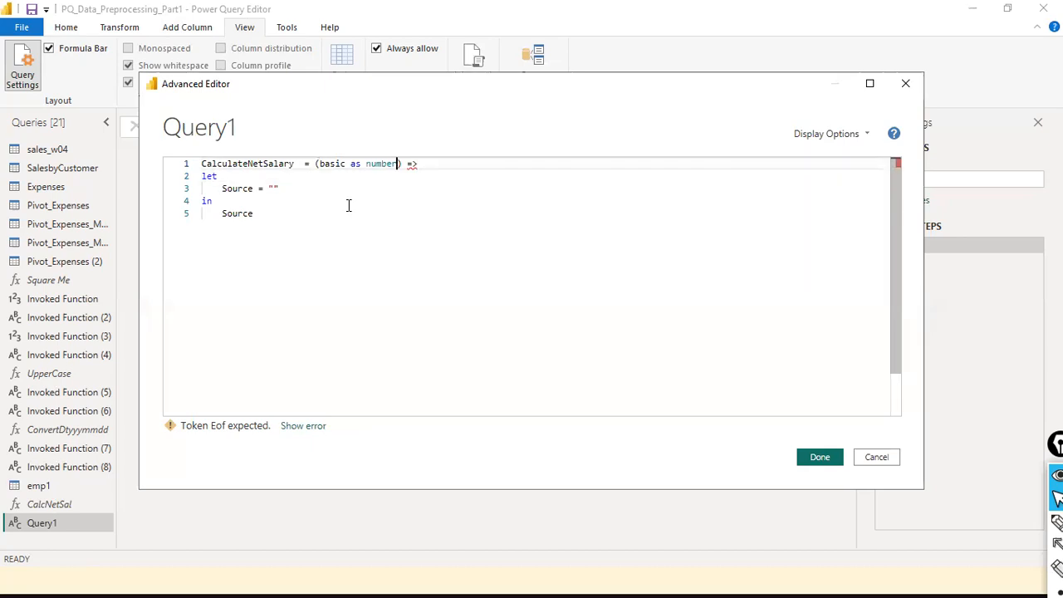
pyautogui.hotkey('shift', 'Home')
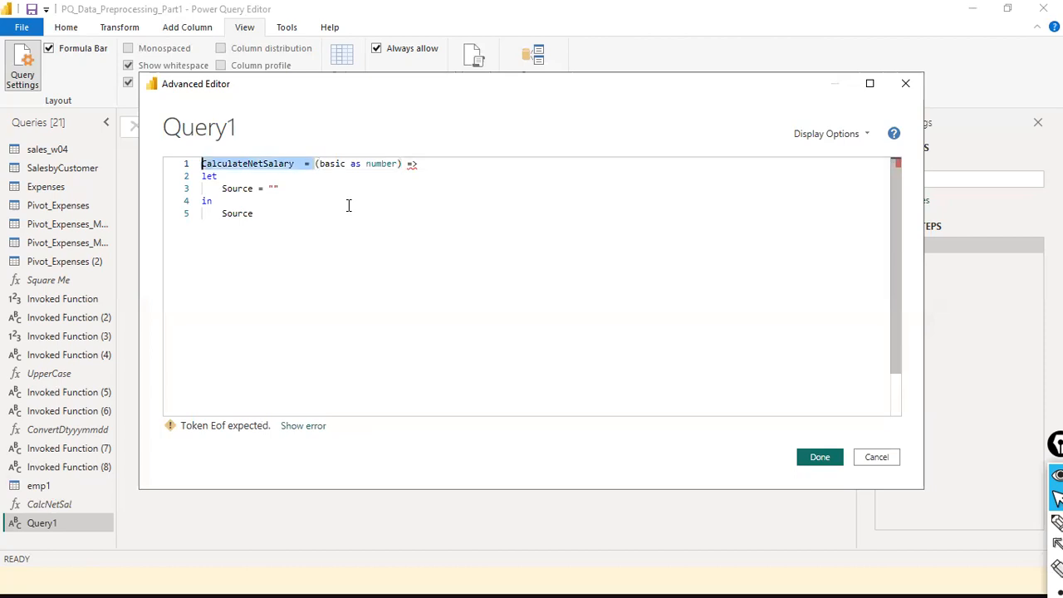
pyautogui.press('BackSpace')
# - Rename the Source step to NetSal and remove its empty quotes
pyautogui.hotkey('ctrl', 'Right')
pyautogui.hotkey('ctrl', 'Right')
pyautogui.press('Right')
pyautogui.press('Down')
pyautogui.press('Down')
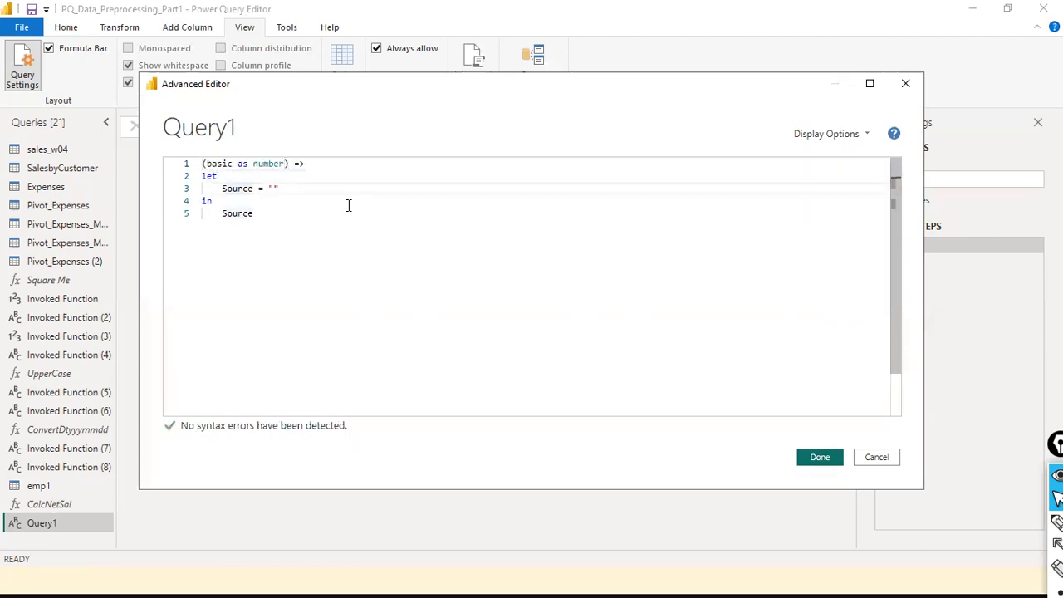
pyautogui.hotkey('ctrl', 'shift', 'Left')
pyautogui.write('NetSal')
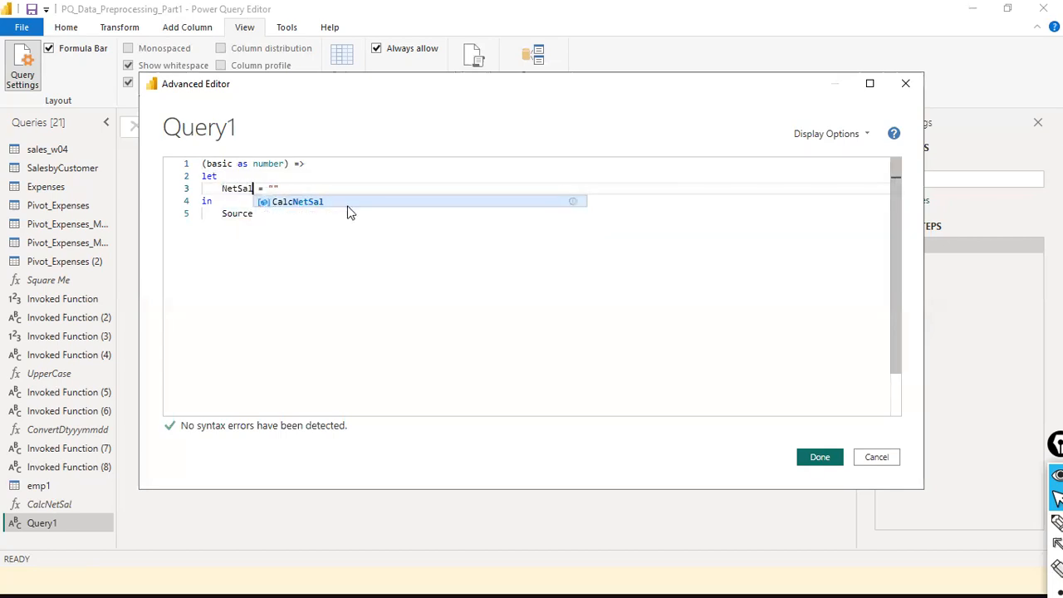
pyautogui.press('Escape')
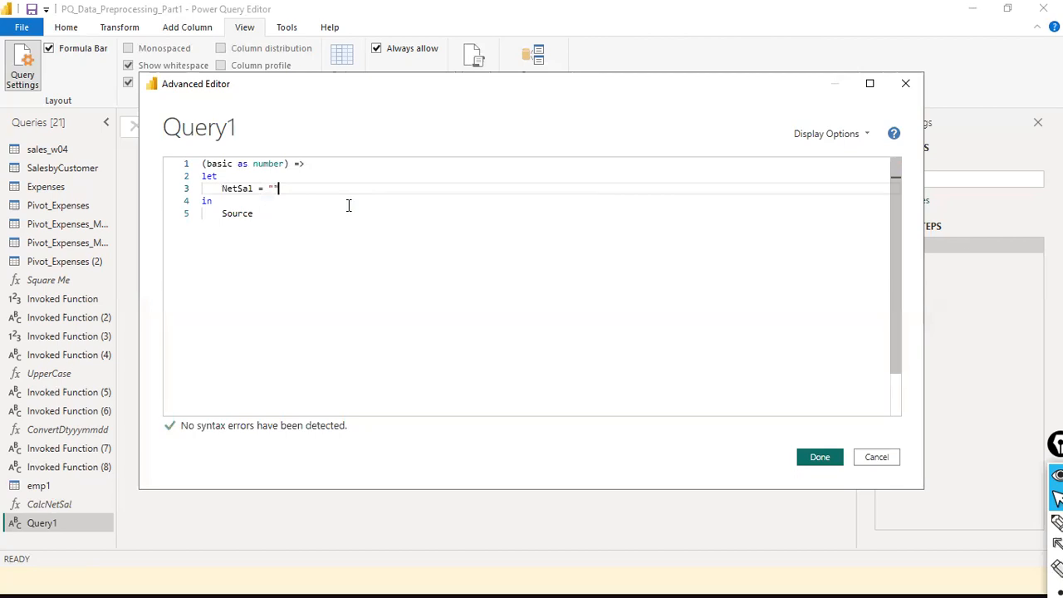
pyautogui.press('BackSpace')
pyautogui.press('BackSpace')
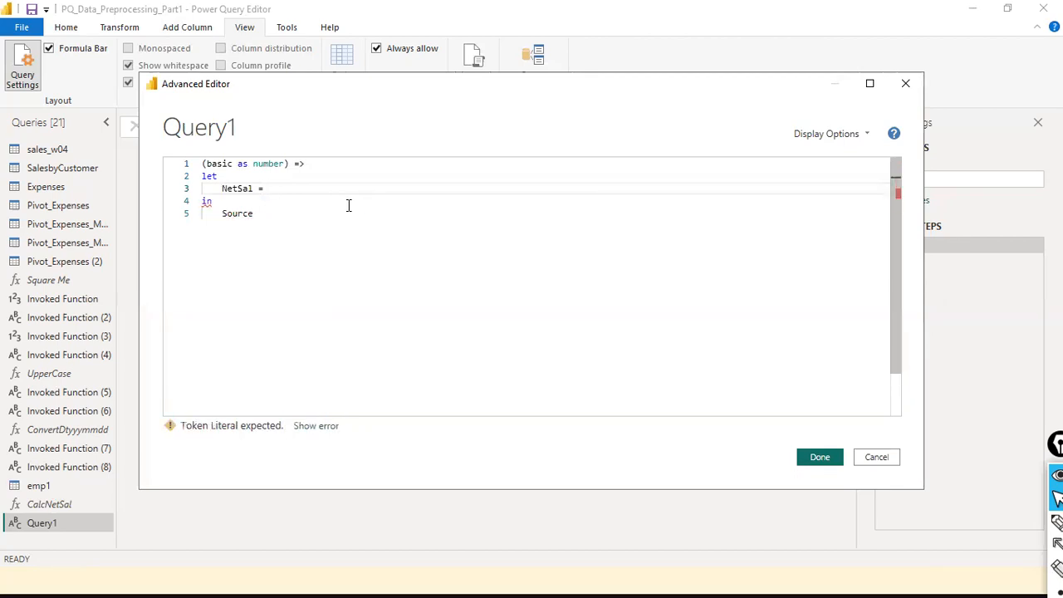
# - Add a dednPerc = 10, step right after let
pyautogui.press('Up')
pyautogui.press('Return')
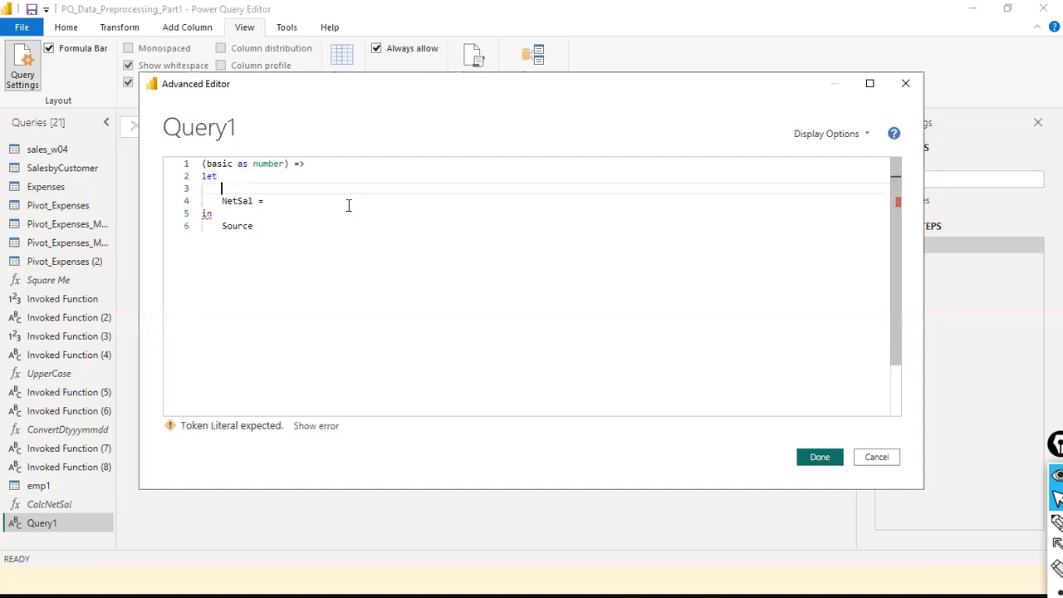
pyautogui.press('Up')
pyautogui.write('d')
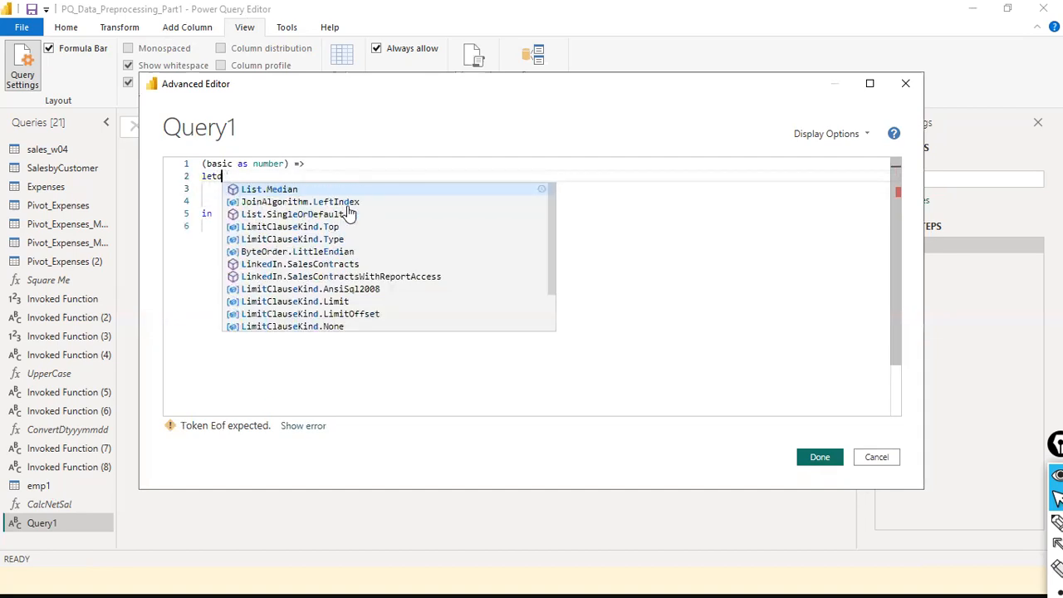
pyautogui.press('BackSpace')
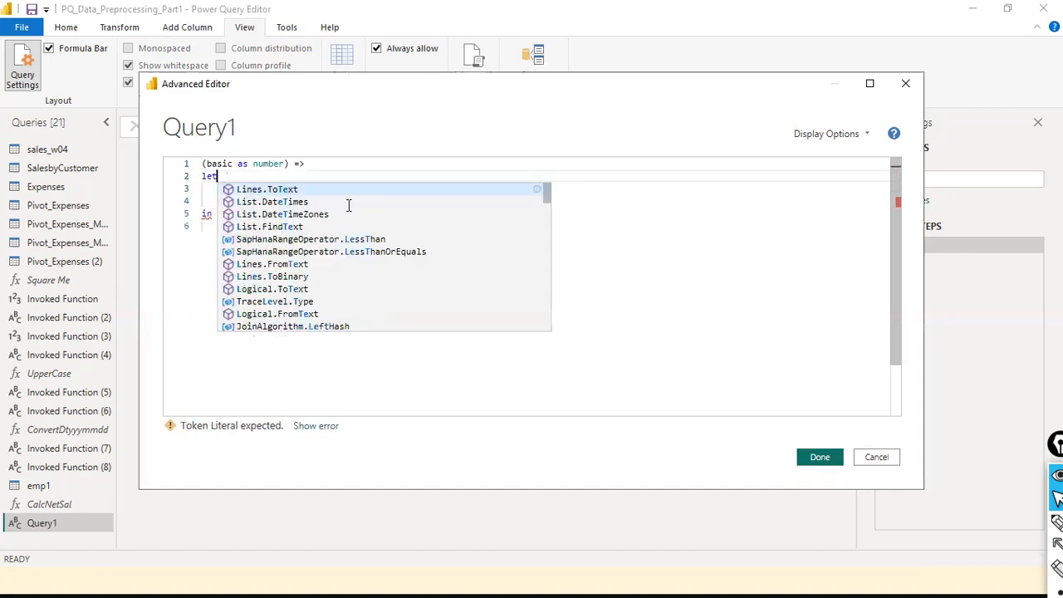
pyautogui.press('Escape')
pyautogui.press('Down')
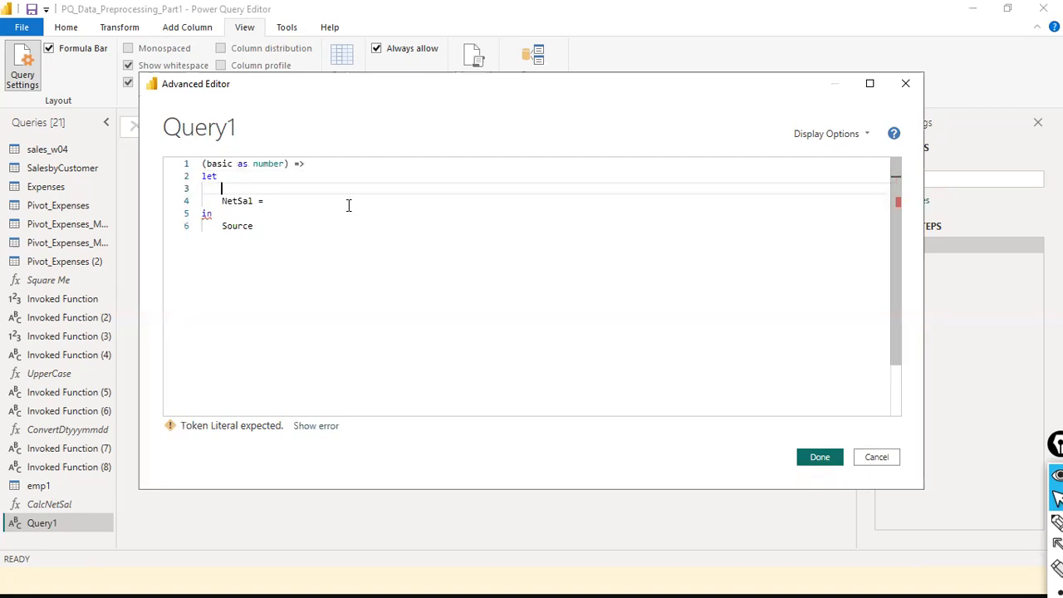
pyautogui.write('dedn')
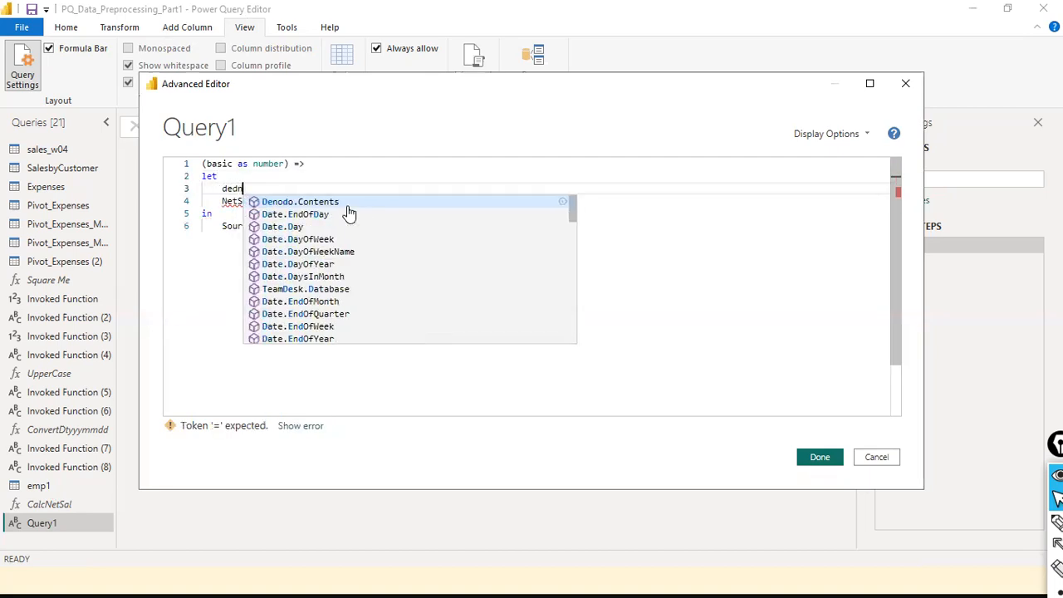
pyautogui.write('Perc = 10,')
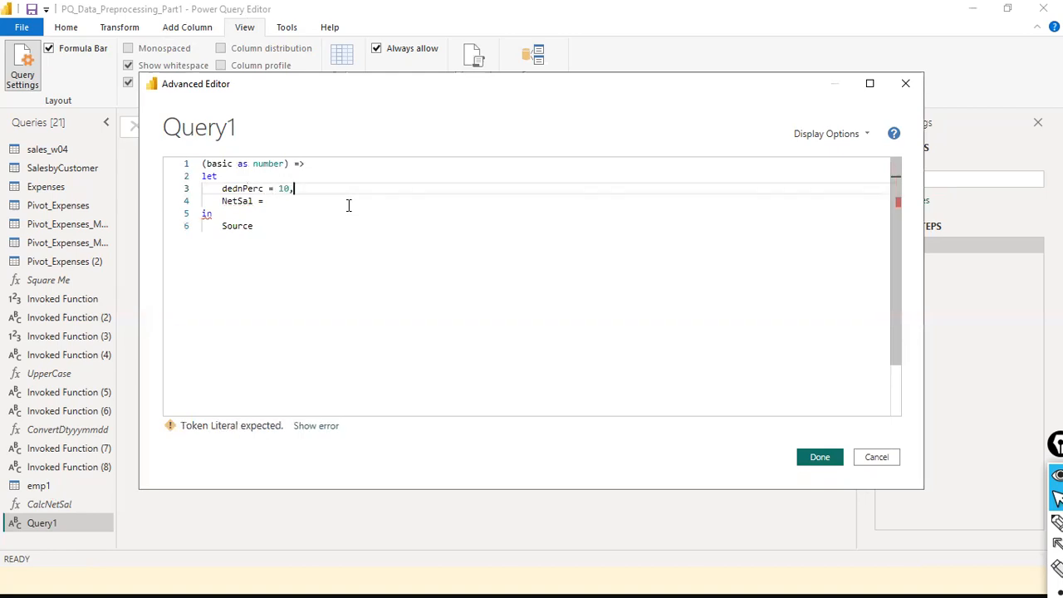
# - Set NetSal = basic * dednPerc / 100 and add a blank line after it
pyautogui.press('Down')
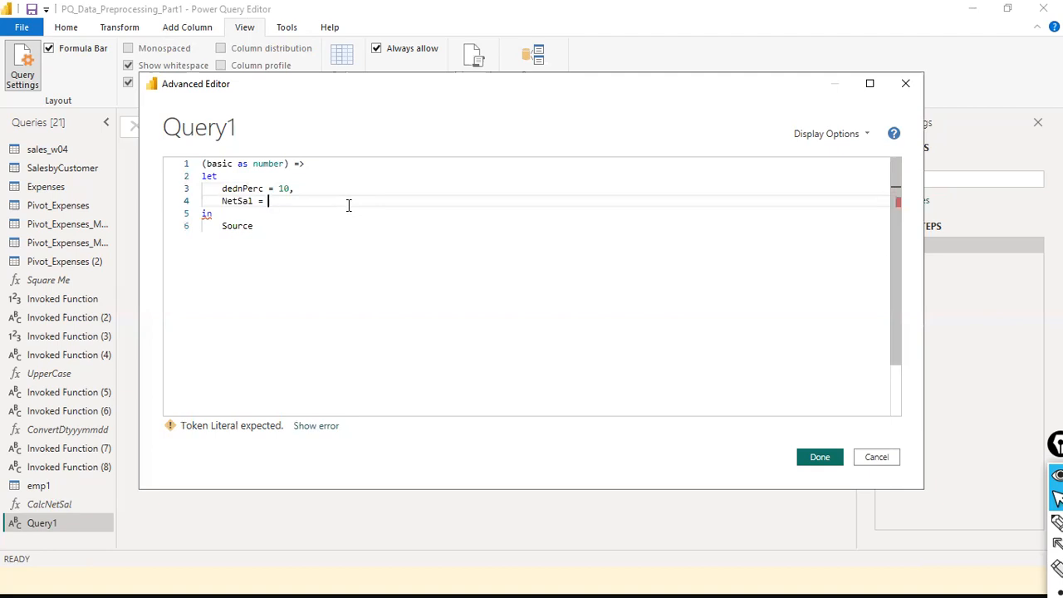
pyautogui.write('basic/')
pyautogui.press('BackSpace')
pyautogui.write('* dedn')
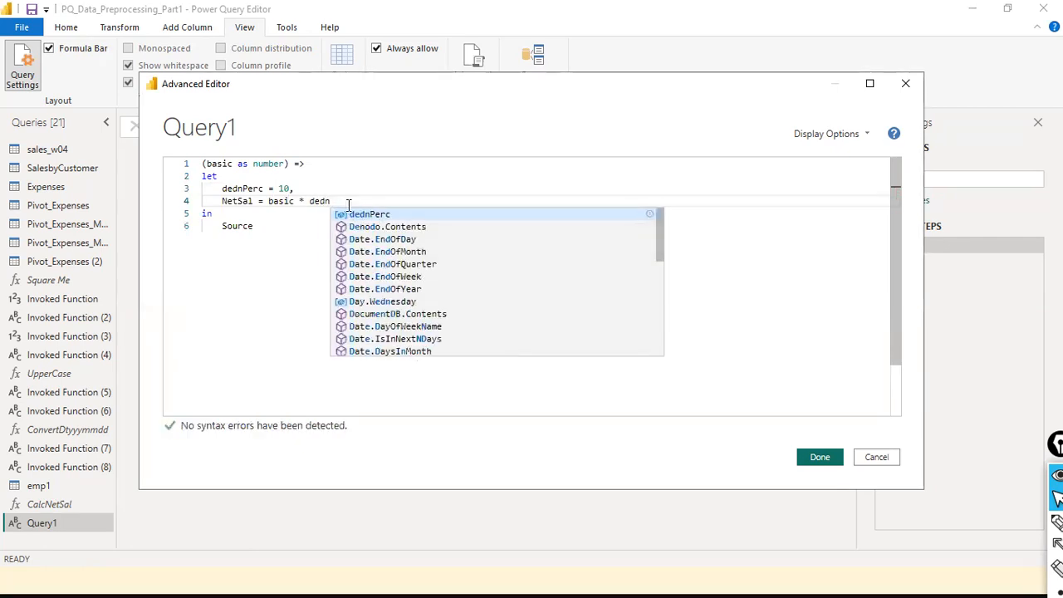
pyautogui.write('Perc')
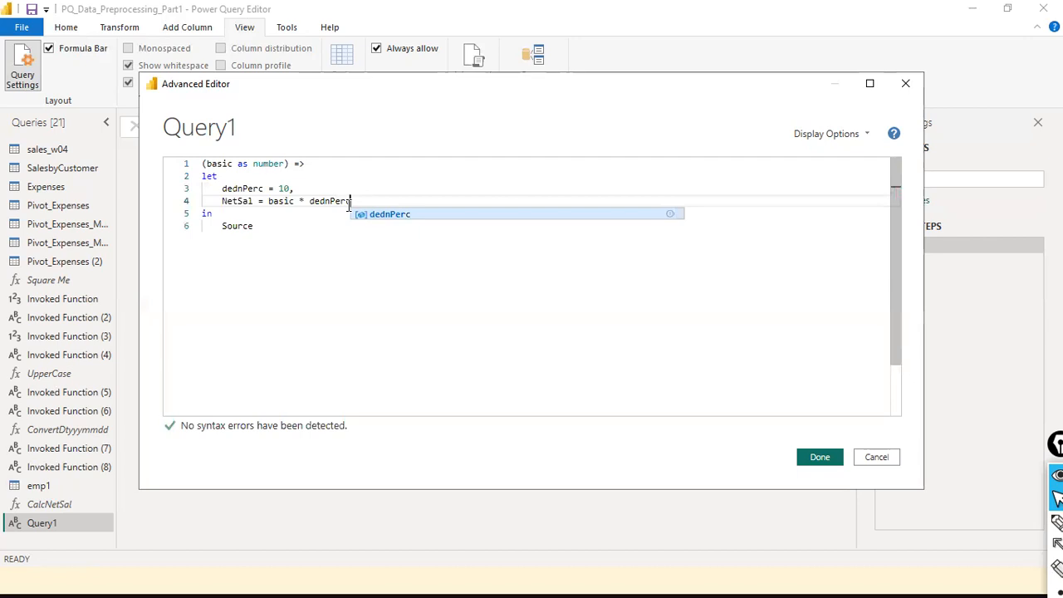
pyautogui.write(' / 100')
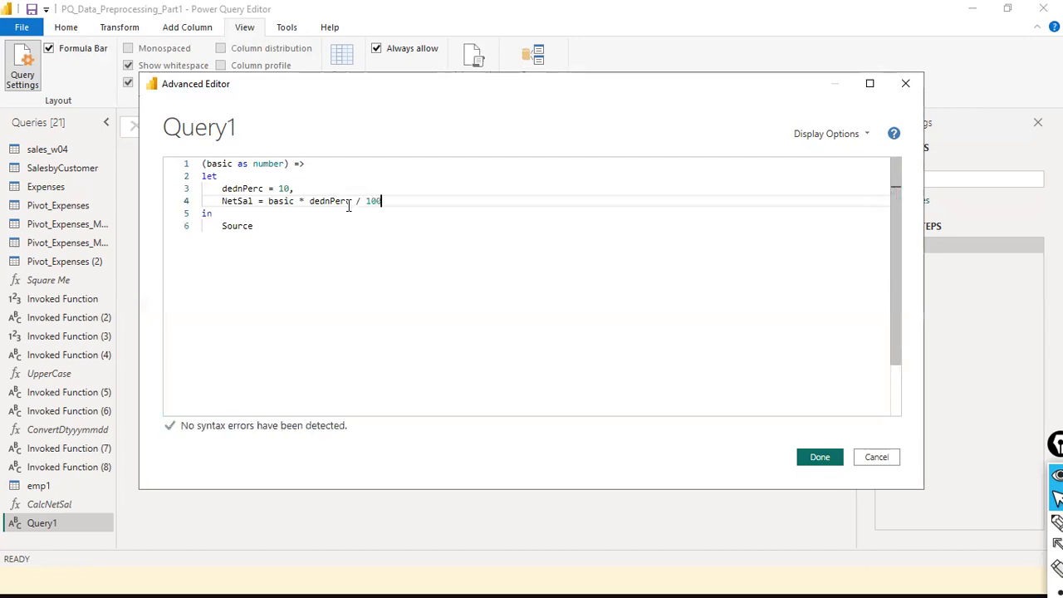
pyautogui.press('Down')
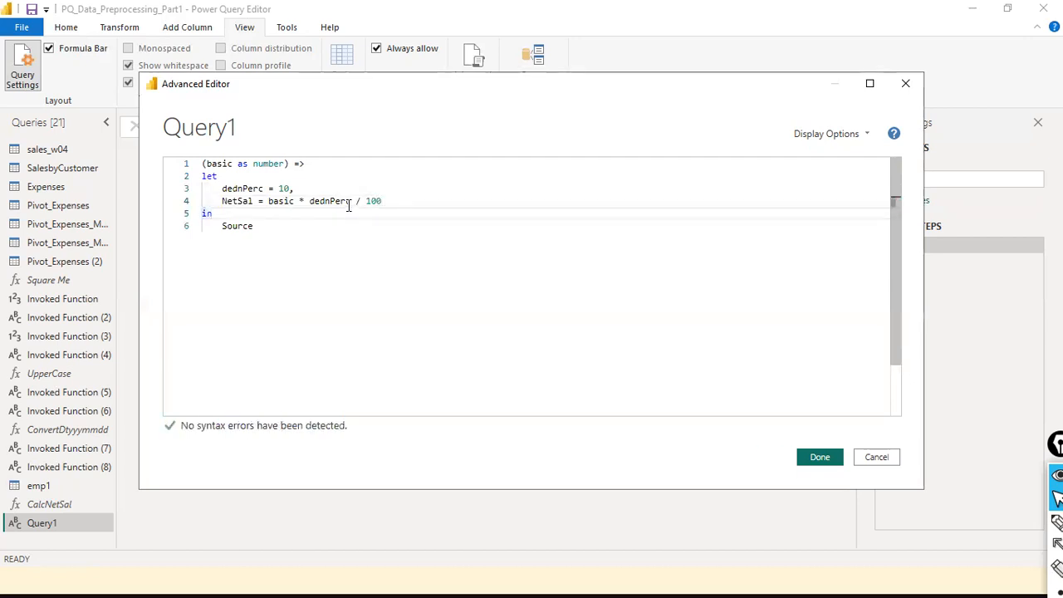
pyautogui.press('Down')
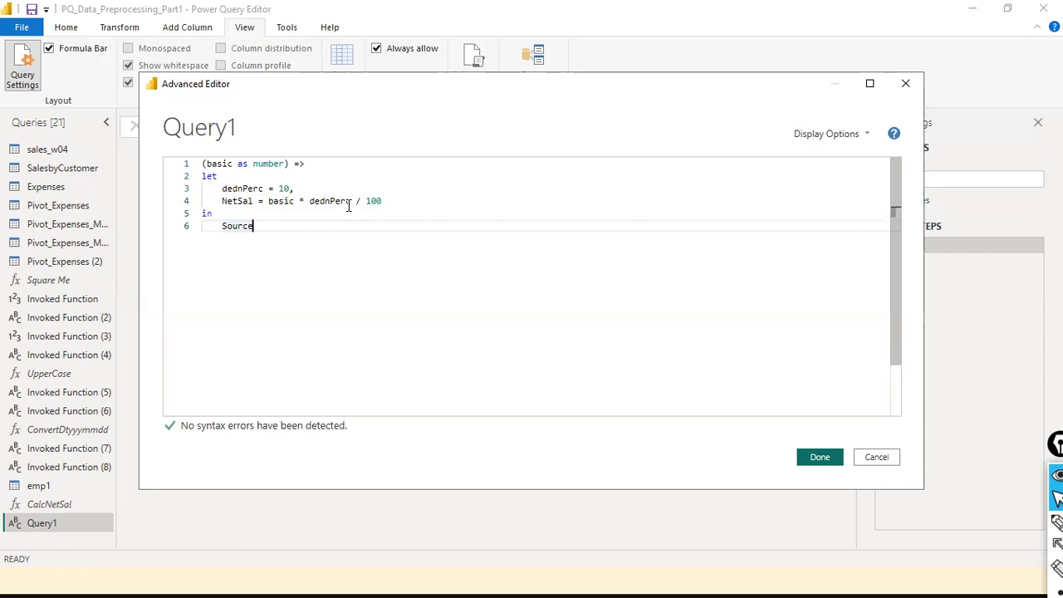
pyautogui.press('Up')
pyautogui.press('Up')
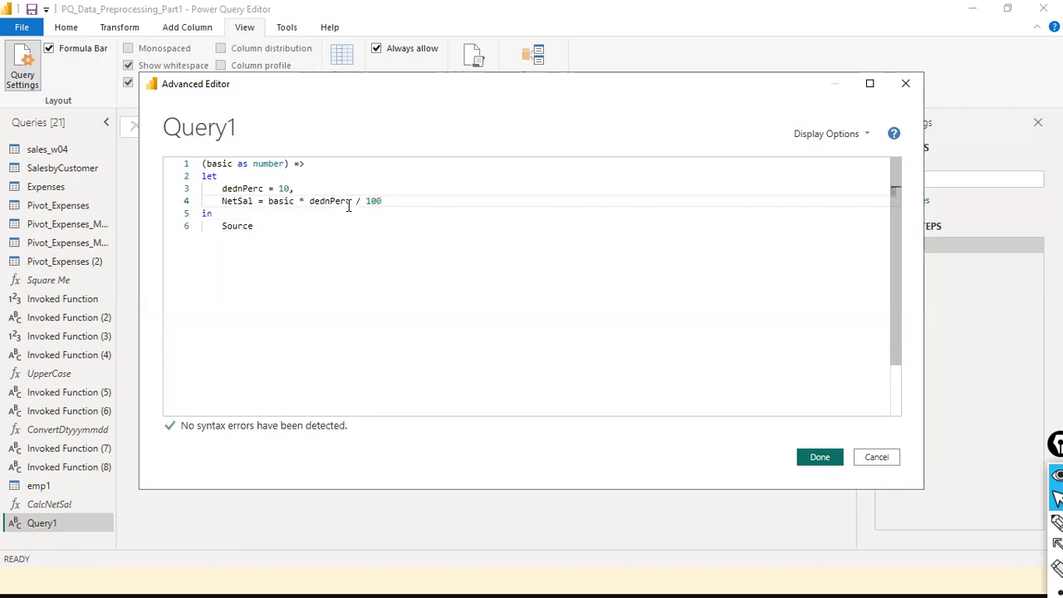
pyautogui.press('Return')
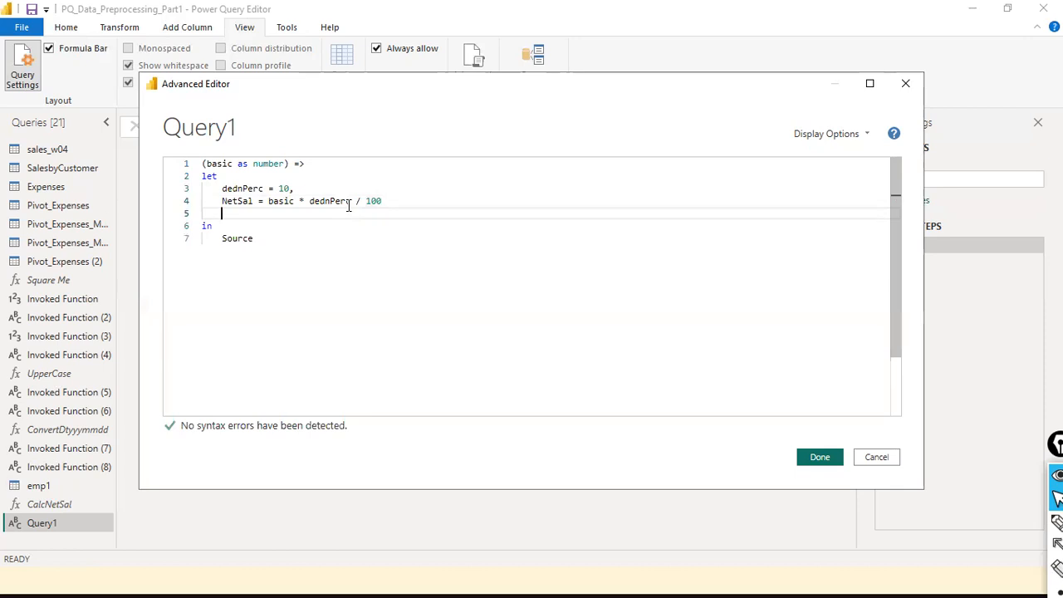
# - Rename the NetSal step to deduction and add Netsal = basic - deduction
pyautogui.press('Up')
pyautogui.hotkey('ctrl', 'shift', 'Right')
pyautogui.write('deduc')
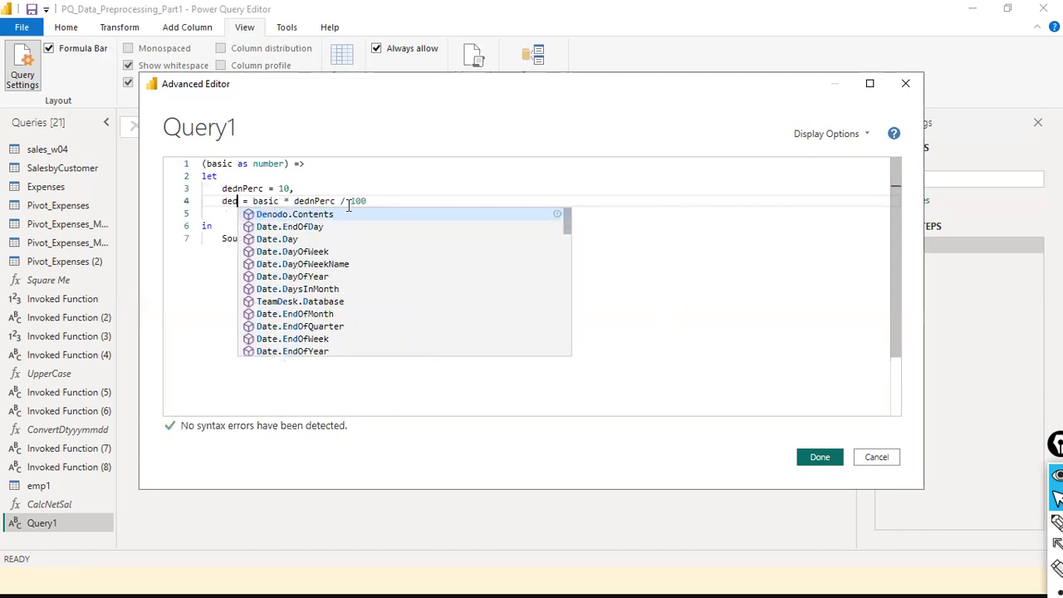
pyautogui.write('tion')
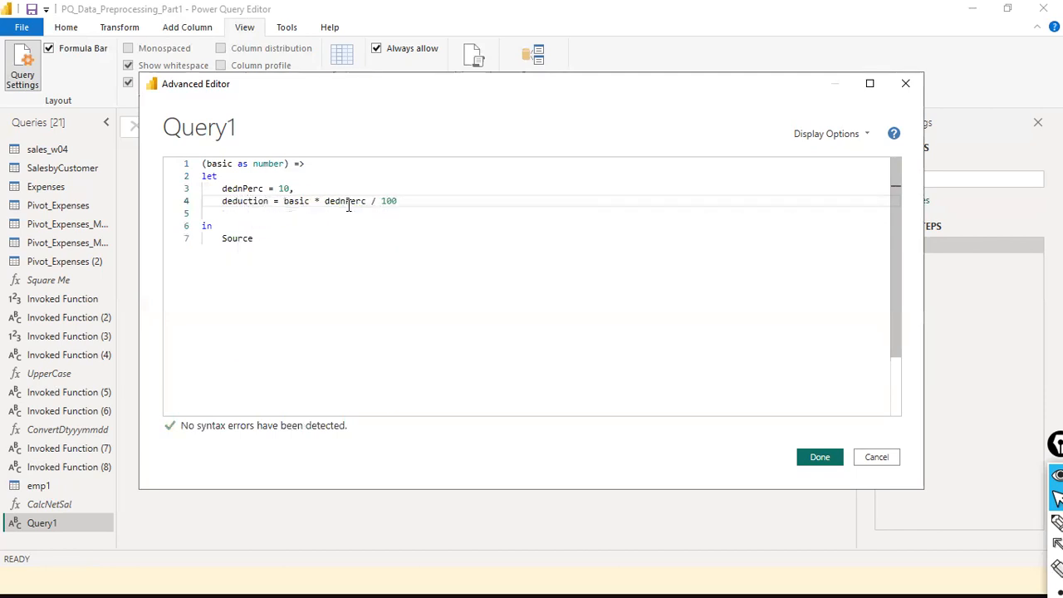
pyautogui.press('Down')
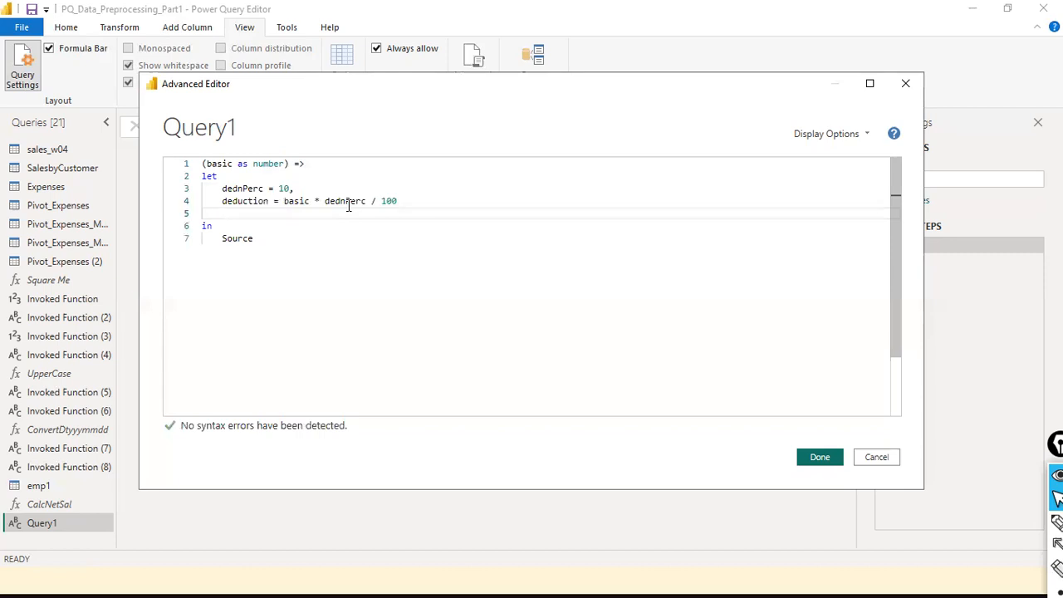
pyautogui.write('Netsa')
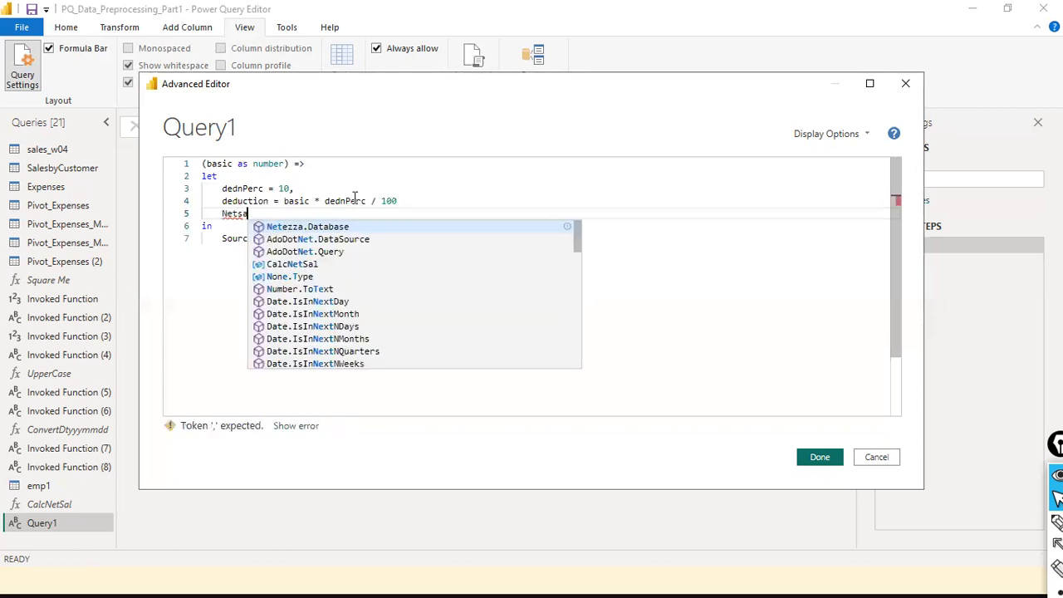
pyautogui.write('l = ')
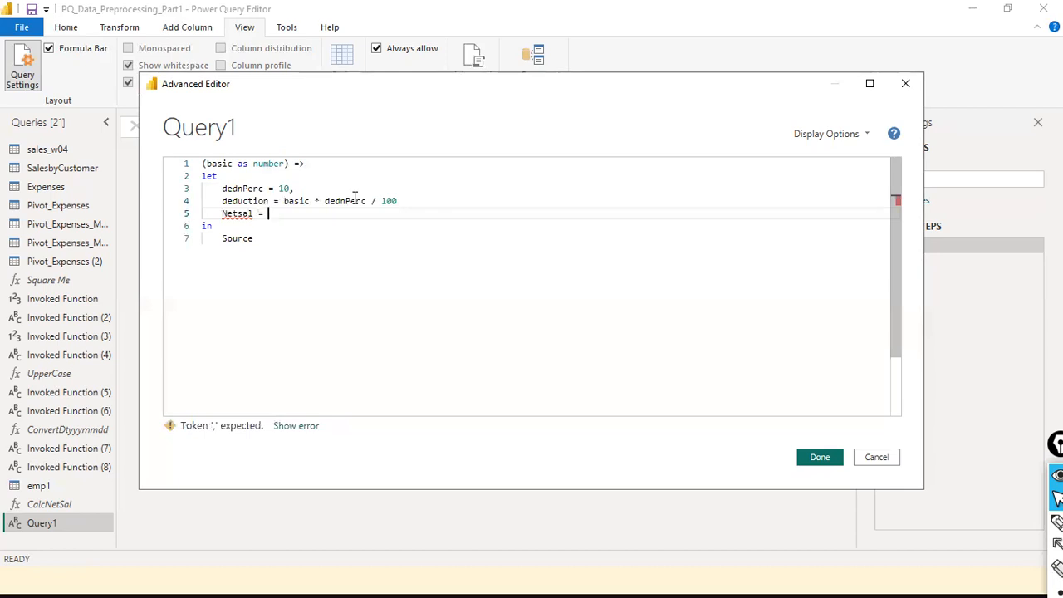
pyautogui.write('asic')
pyautogui.press('BackSpace')
pyautogui.press('BackSpace')
pyautogui.press('BackSpace')
pyautogui.press('BackSpace')
pyautogui.press('BackSpace')
pyautogui.write('basic - d')
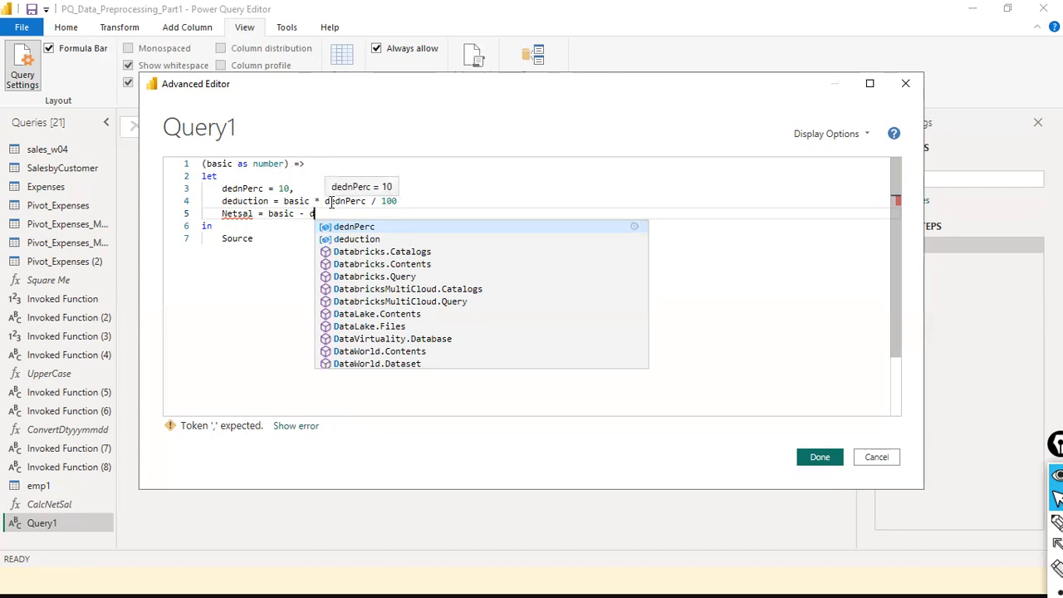
pyautogui.write('e')
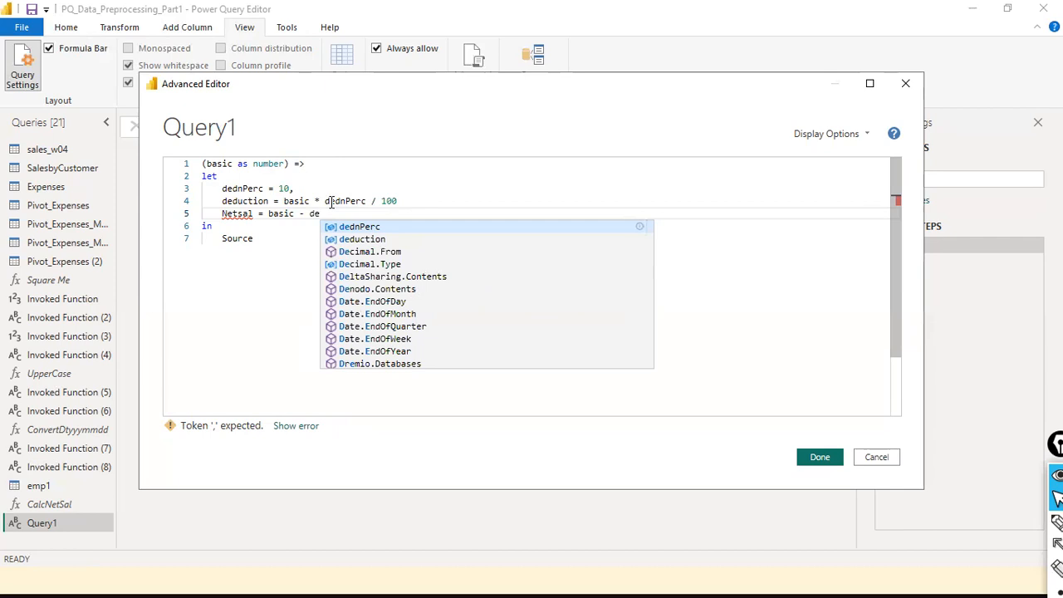
pyautogui.write('duction')
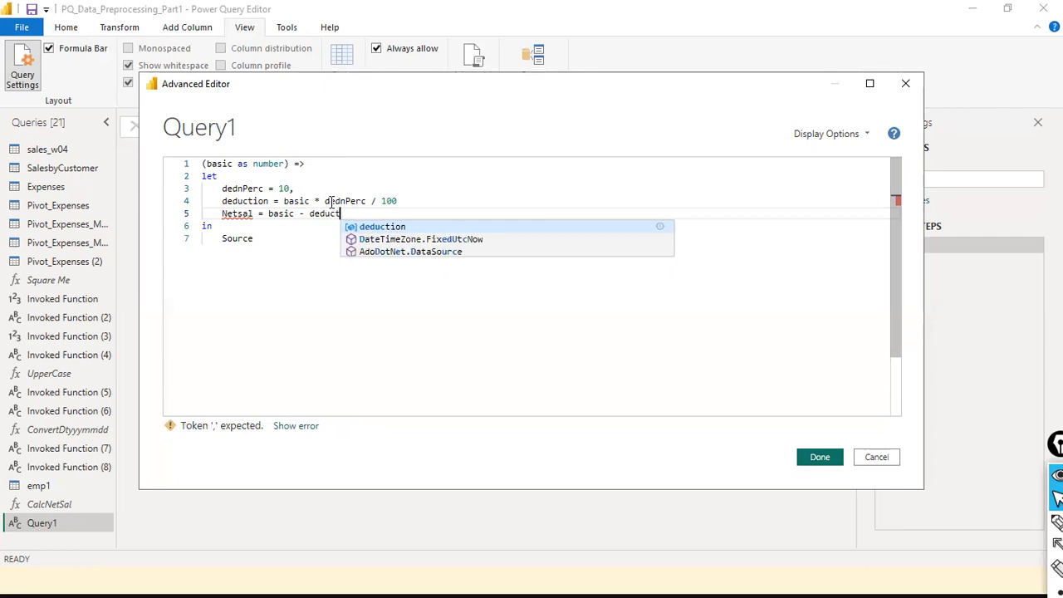
pyautogui.press('Escape')
# - Put commas at the ends of the dednPerc and deduction lines
pyautogui.press('Down')
pyautogui.press('Down')
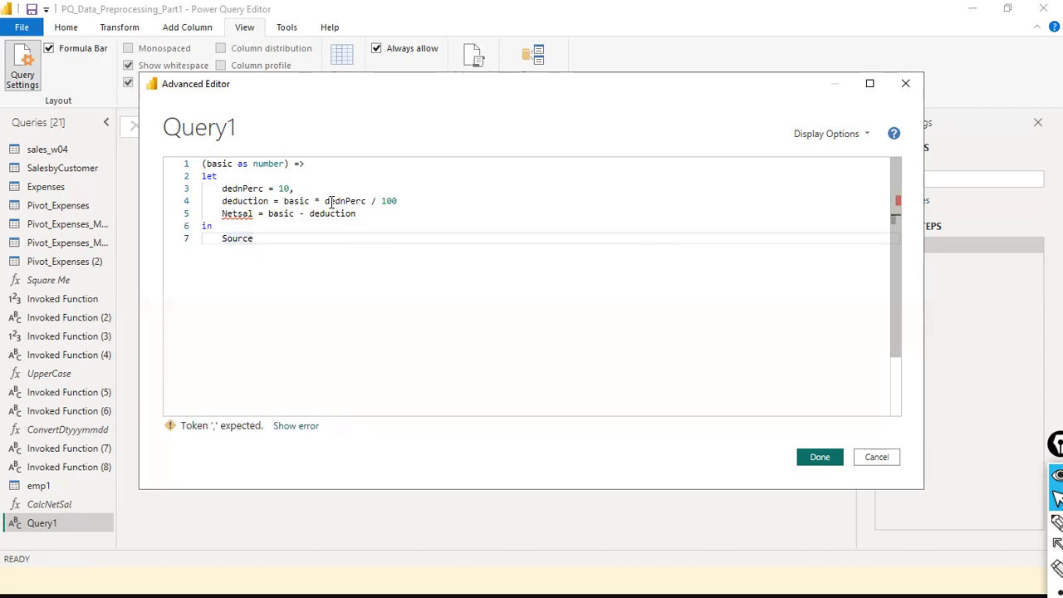
pyautogui.press('Up')
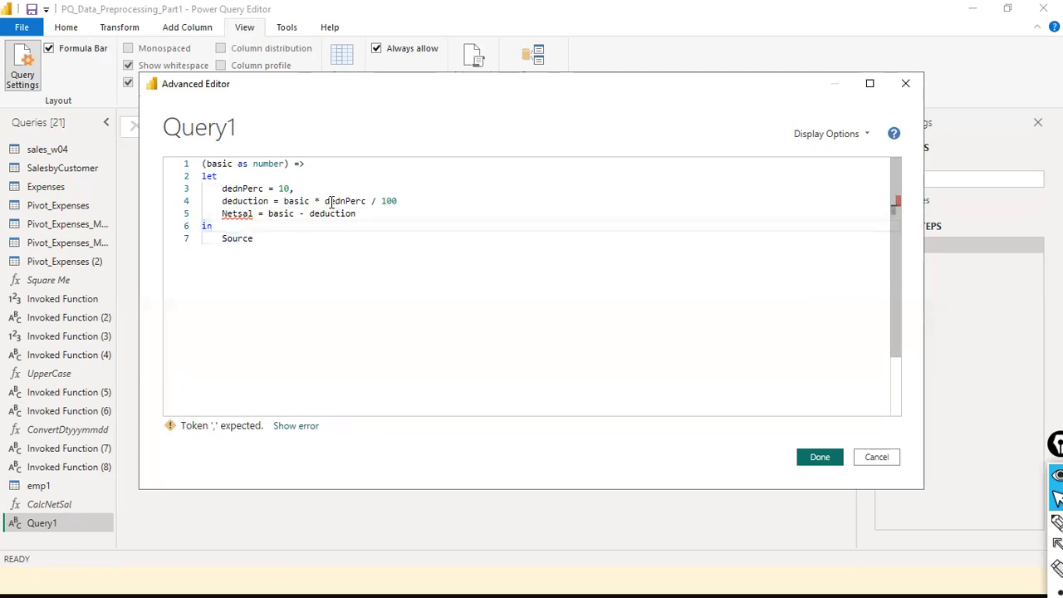
pyautogui.press('Up')
pyautogui.press('Up')
pyautogui.press('Down')
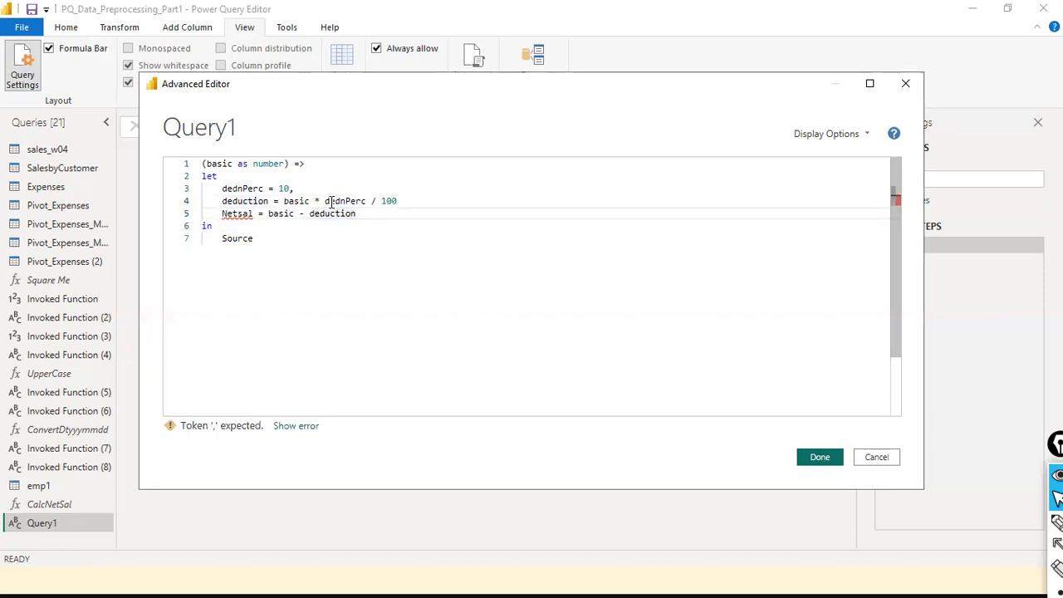
pyautogui.press('Up')
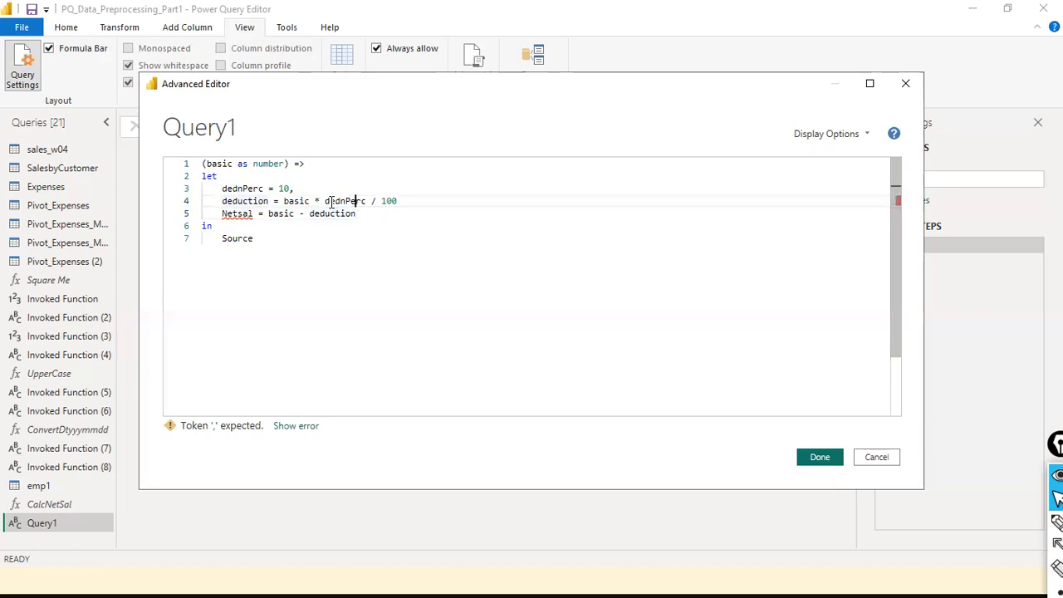
pyautogui.press('End')
pyautogui.press('Up')
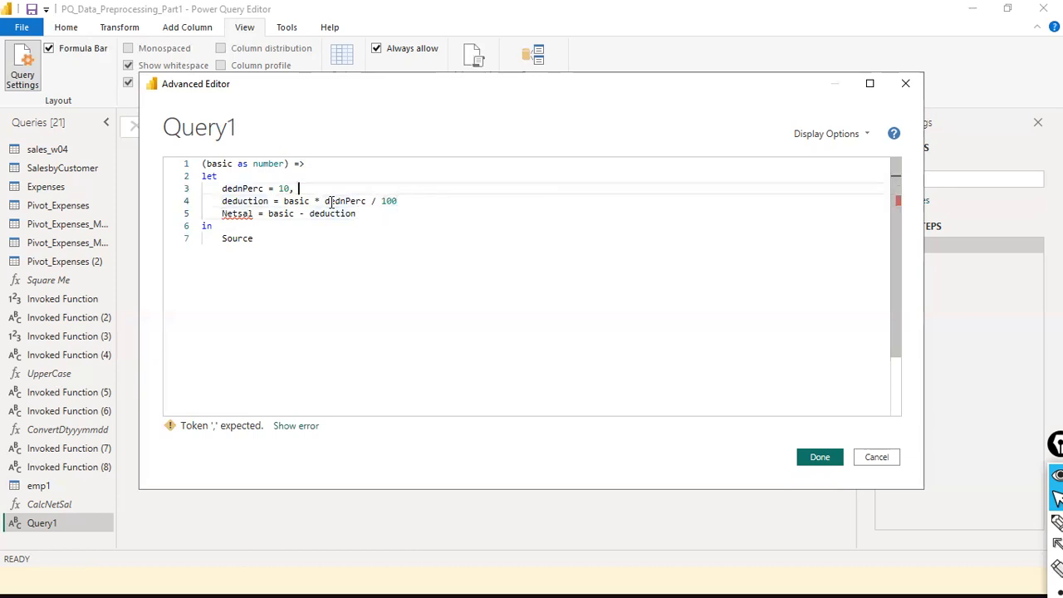
pyautogui.press('BackSpace')
pyautogui.write(',')
pyautogui.press('Down')
pyautogui.press('End')
pyautogui.write(',')
# - Replace Source after in with NetSal
pyautogui.press('Right')
pyautogui.press('Down')
pyautogui.press('Down')
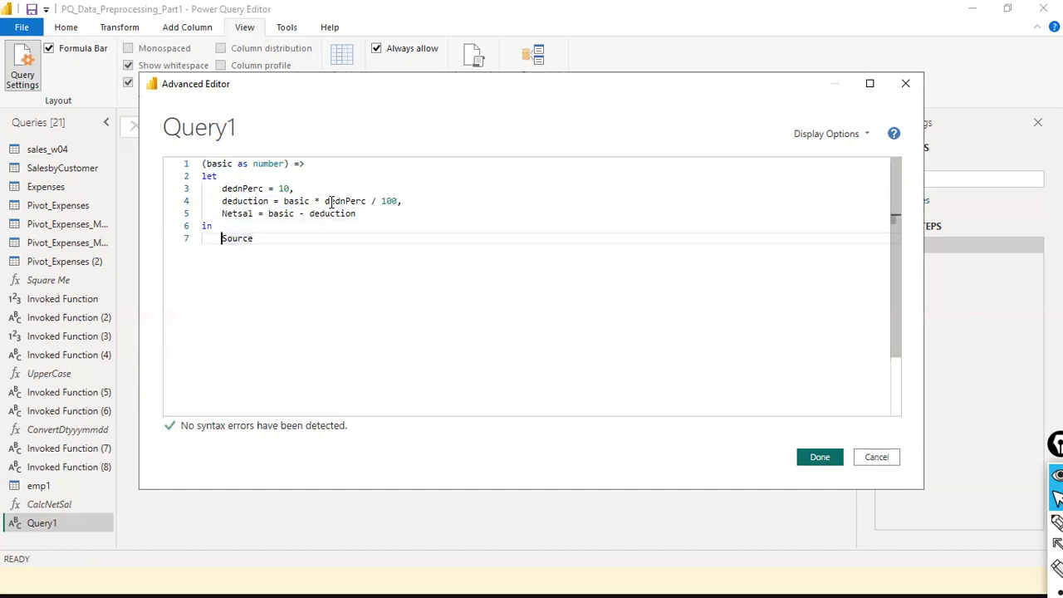
pyautogui.hotkey('shift', 'End')
pyautogui.write('Net')
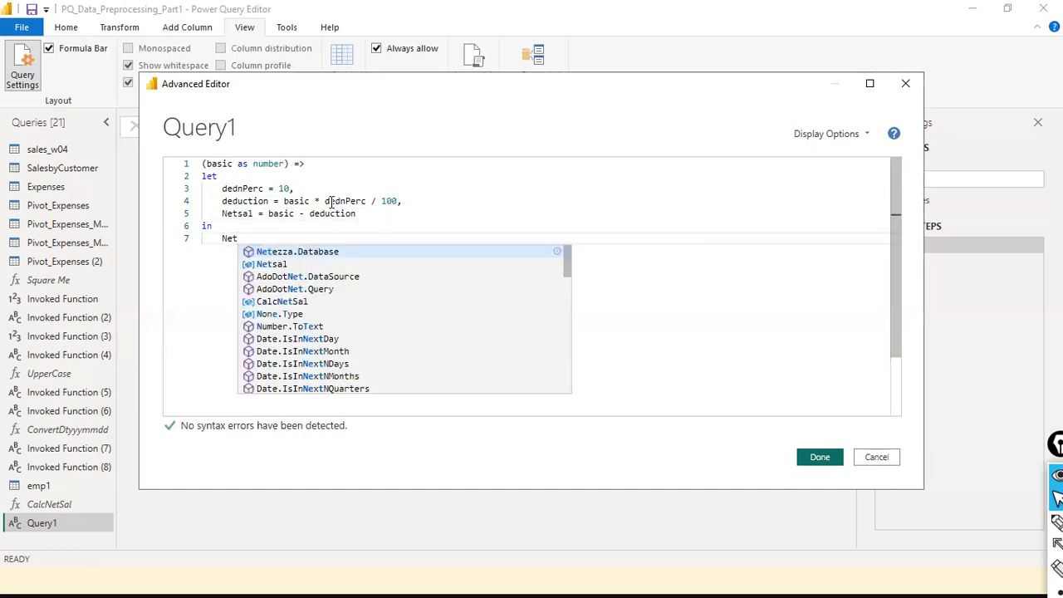
pyautogui.write('Sal')
pyautogui.press('Escape')
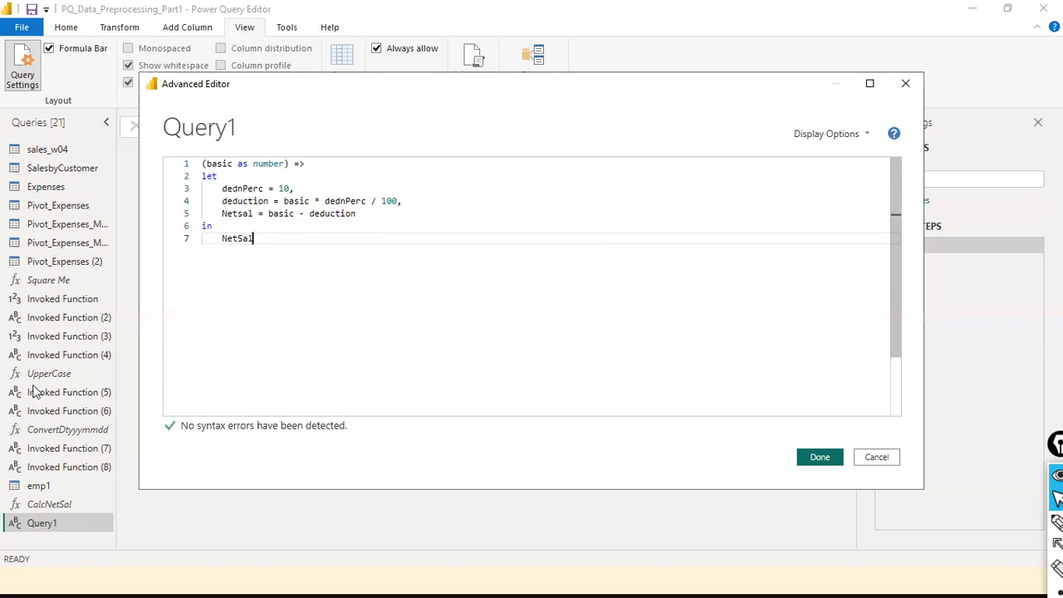
pyautogui.doubleClick(247, 214)
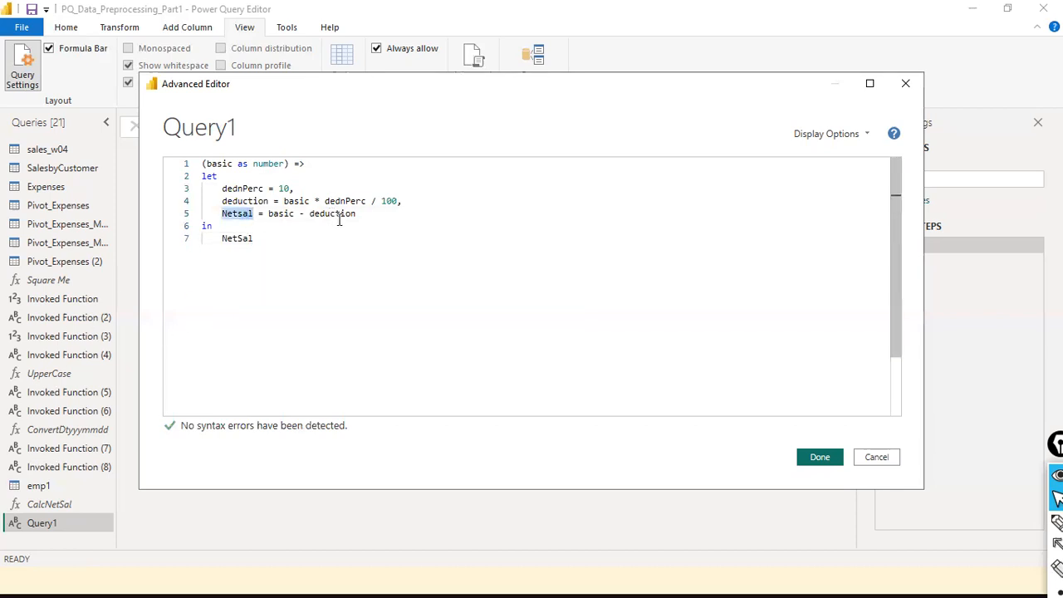
pyautogui.click(270, 214)
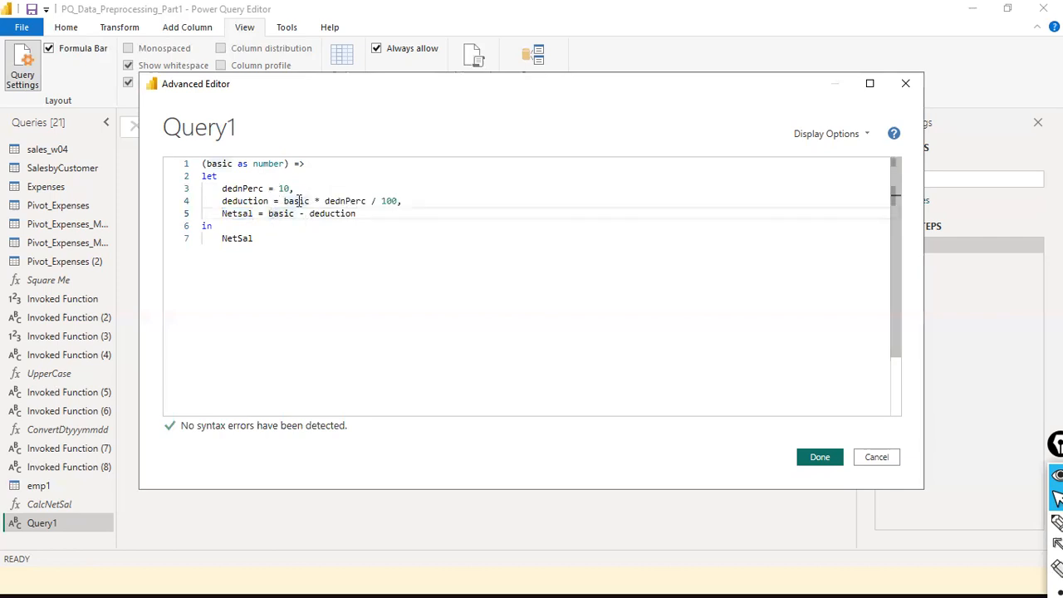
pyautogui.doubleClick(353, 215)
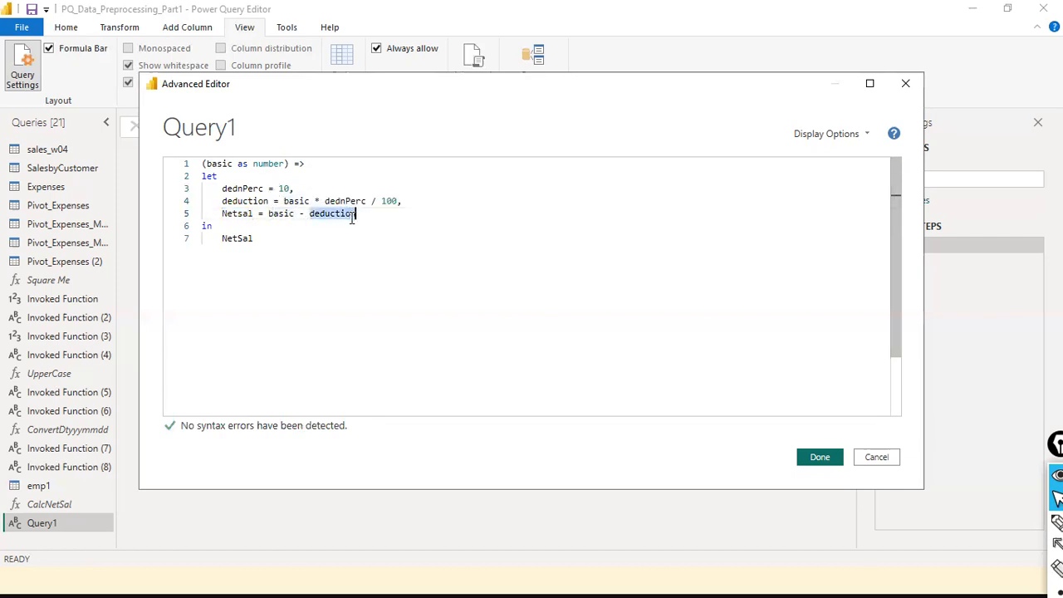
pyautogui.doubleClick(283, 214)
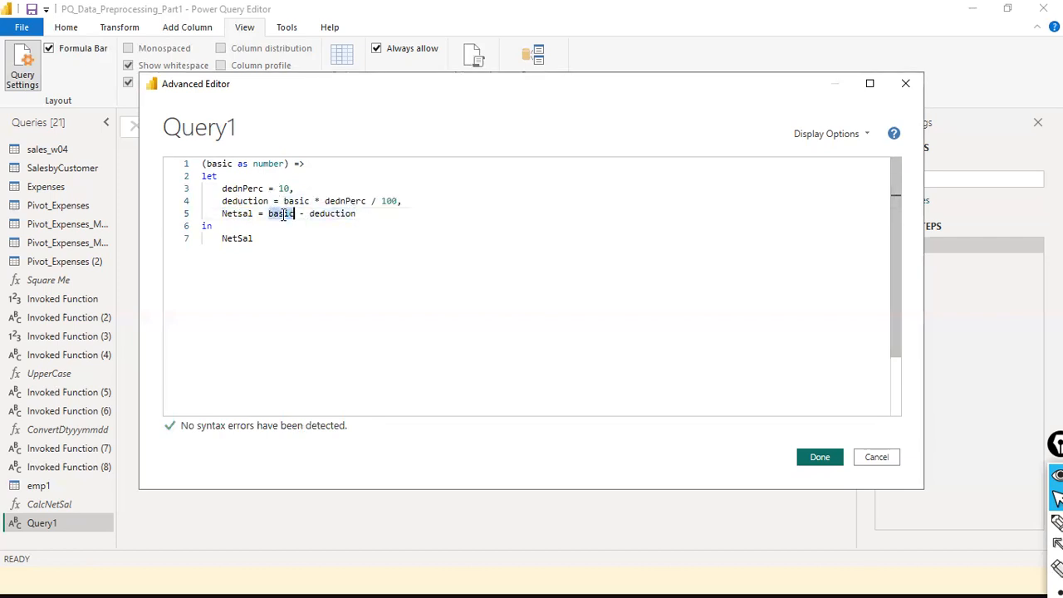
pyautogui.doubleClick(342, 201)
pyautogui.click(319, 225)
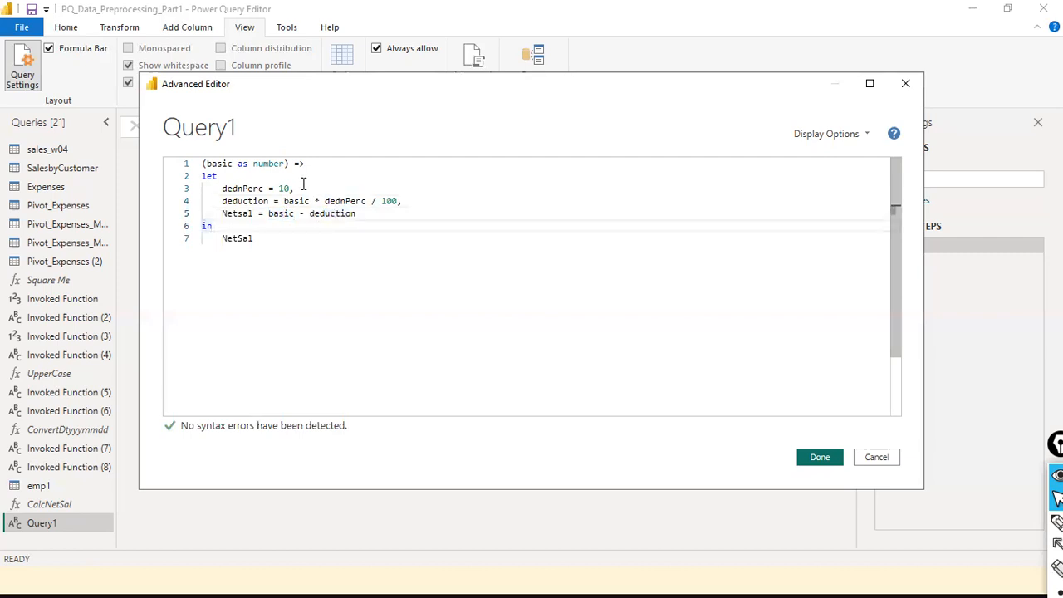
pyautogui.doubleClick(243, 188)
pyautogui.click(295, 189)
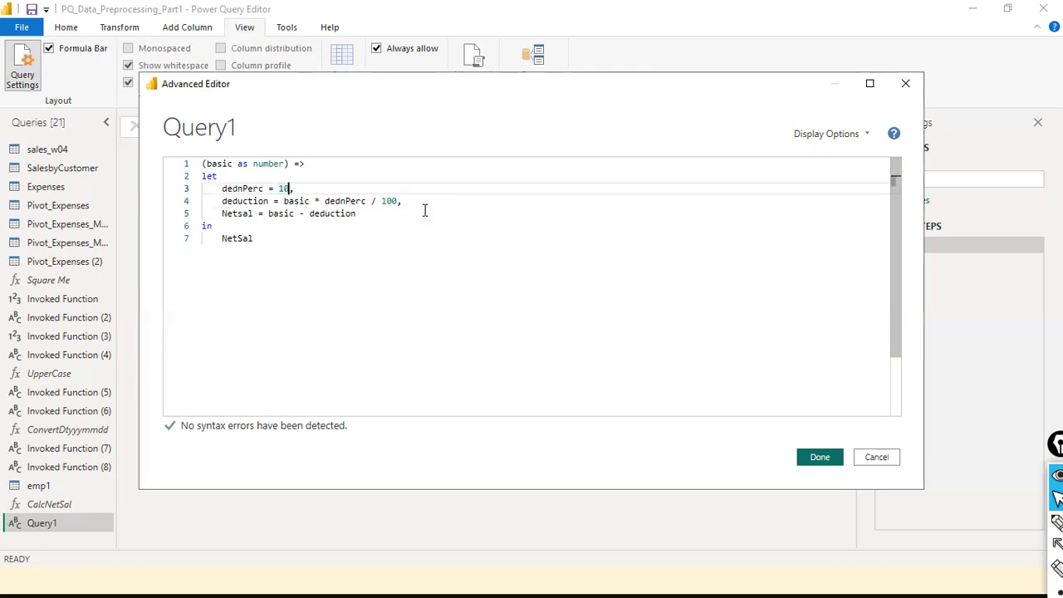
pyautogui.click(292, 201)
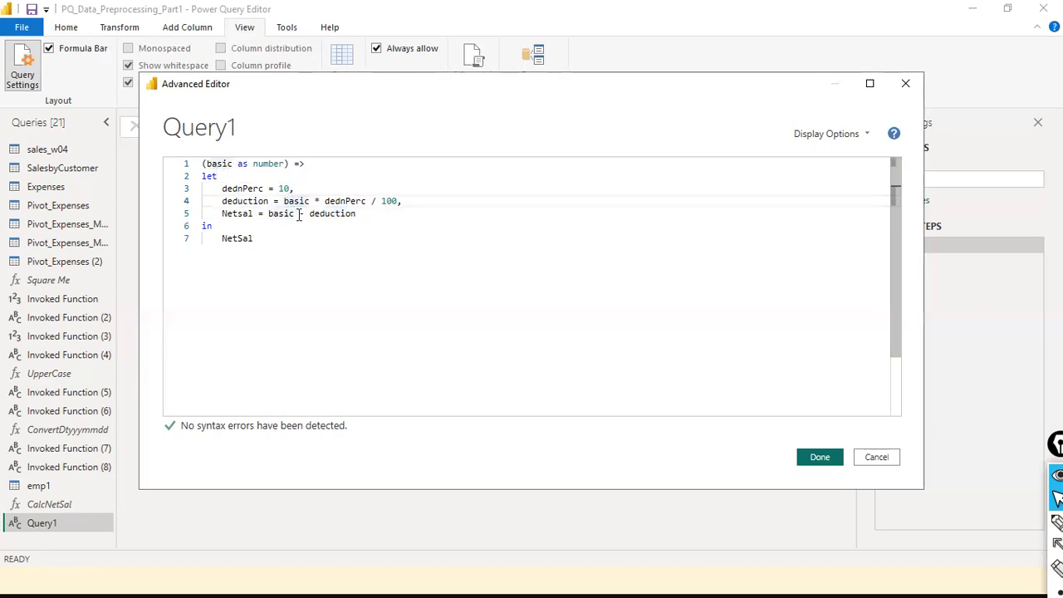
pyautogui.click(346, 201)
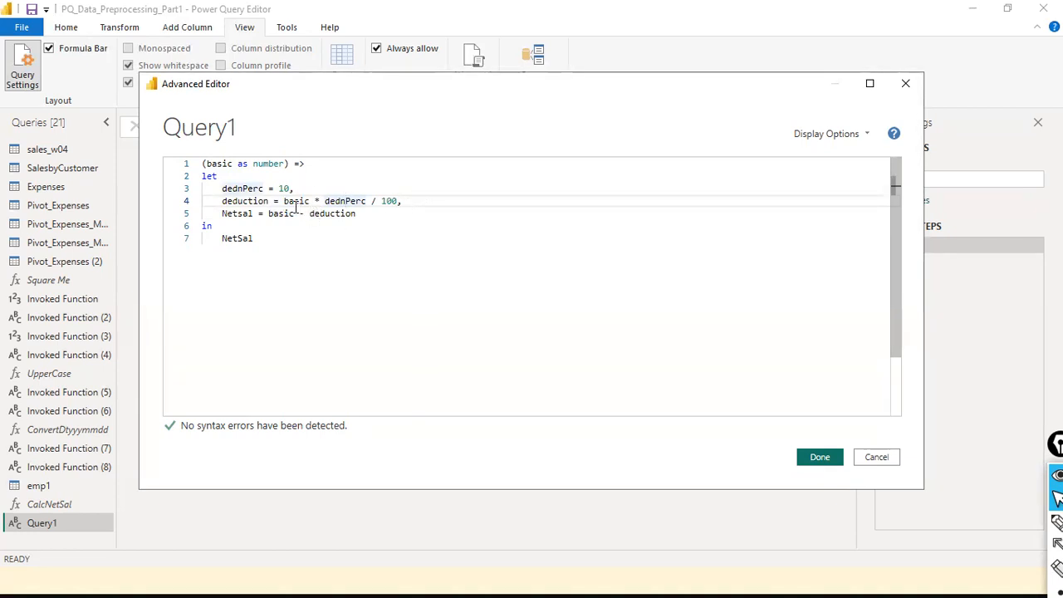
pyautogui.doubleClick(237, 214)
pyautogui.click(255, 241)
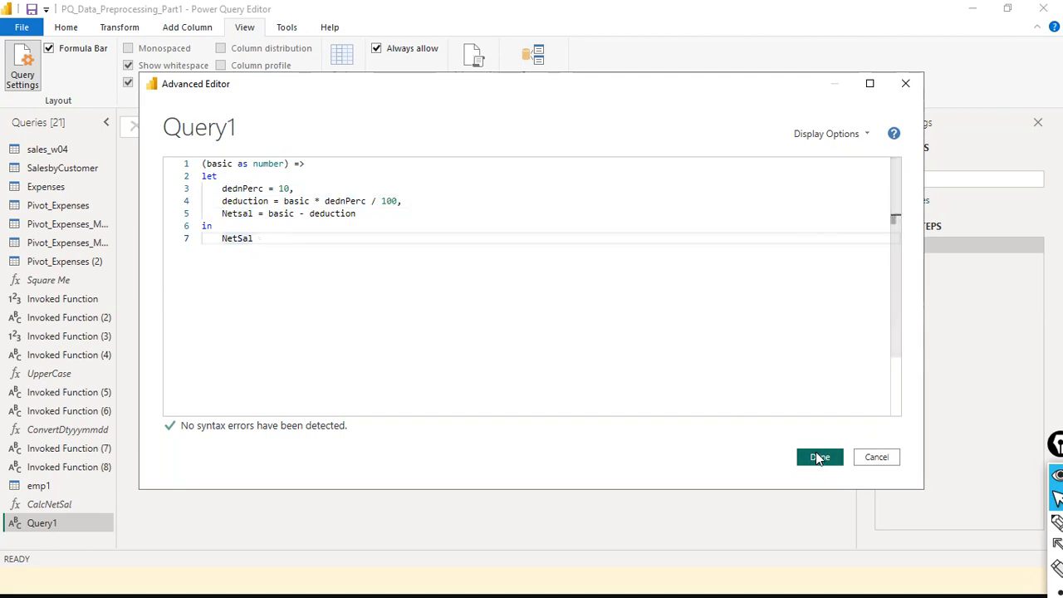
# - Save the code to Query1, remove the comma after 100, and commit the formula
pyautogui.click(818, 458)
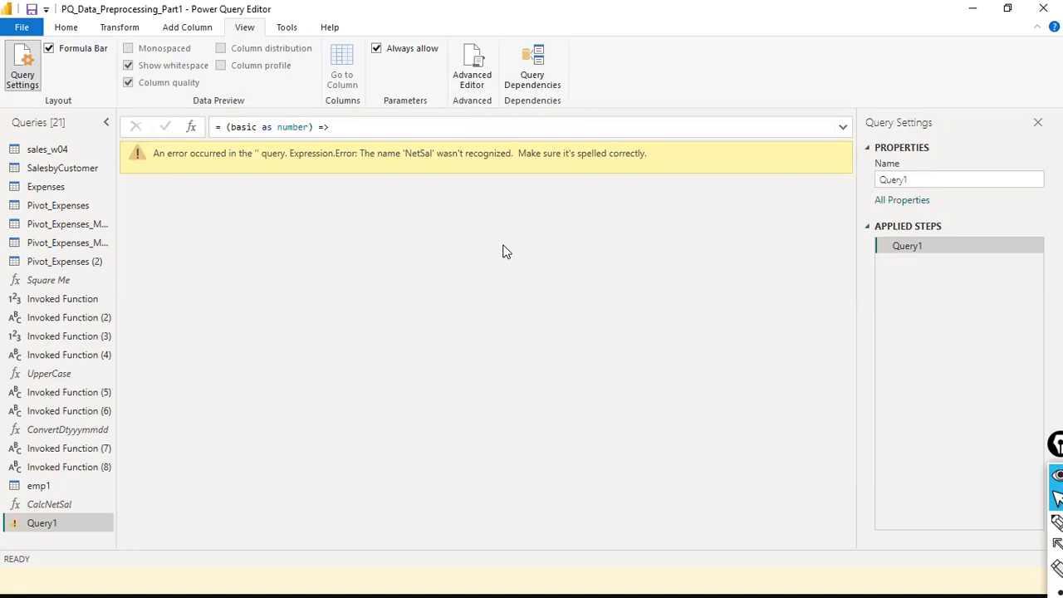
pyautogui.click(843, 128)
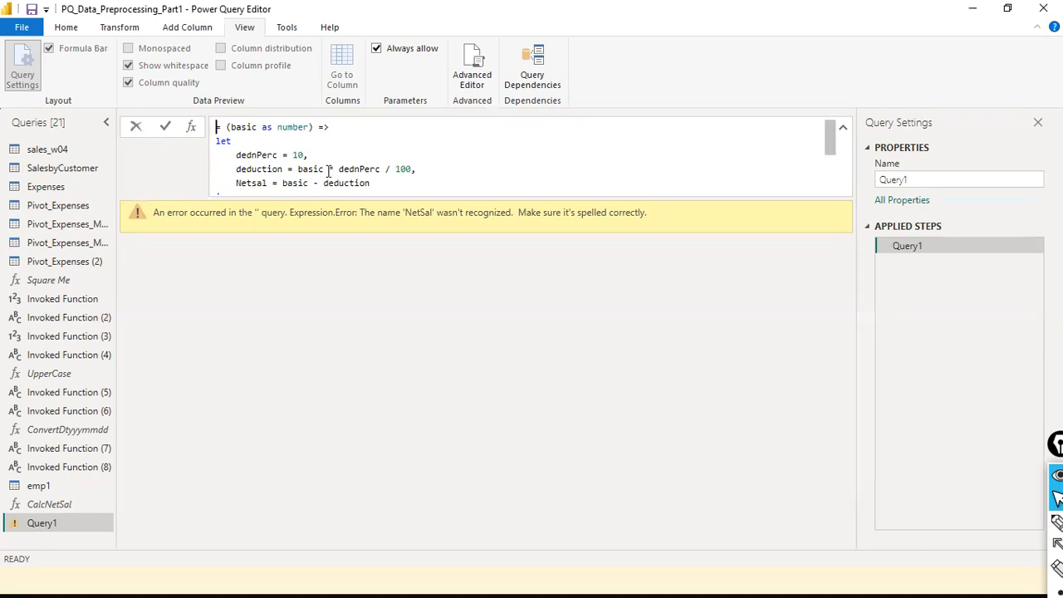
pyautogui.press('BackSpace')
pyautogui.press('Down')
pyautogui.press('Down')
pyautogui.press('Down')
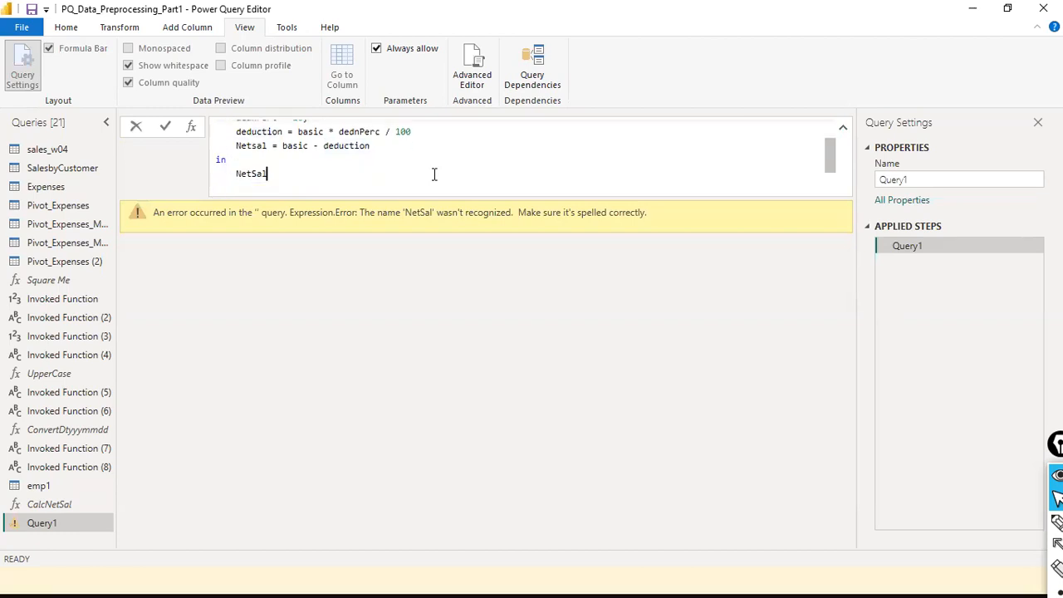
pyautogui.press('Up')
pyautogui.press('Up')
pyautogui.press('Up')
pyautogui.press('Up')
pyautogui.press('Up')
pyautogui.press('Up')
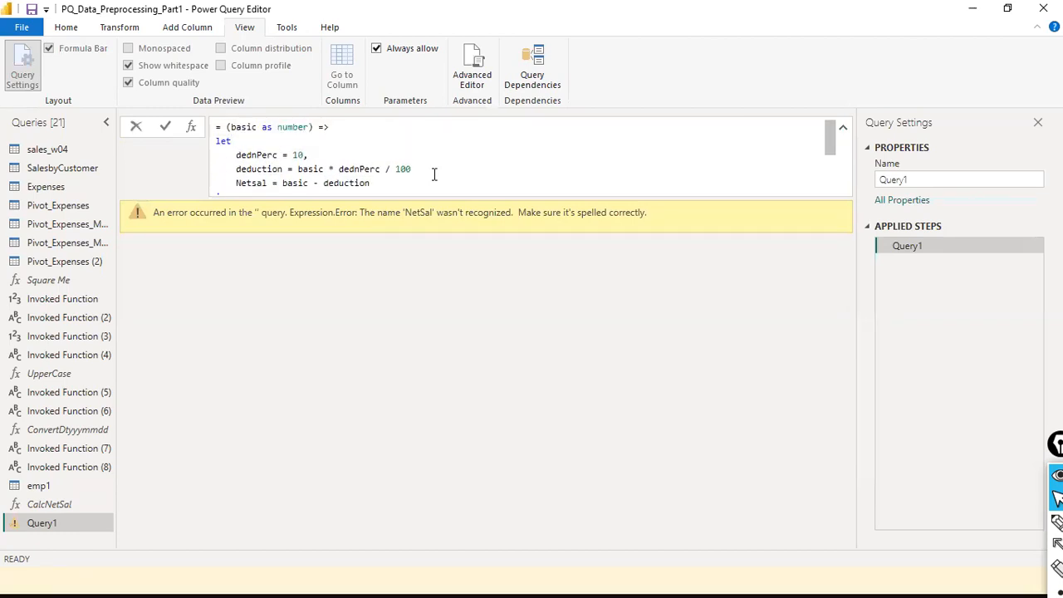
pyautogui.click(165, 128)
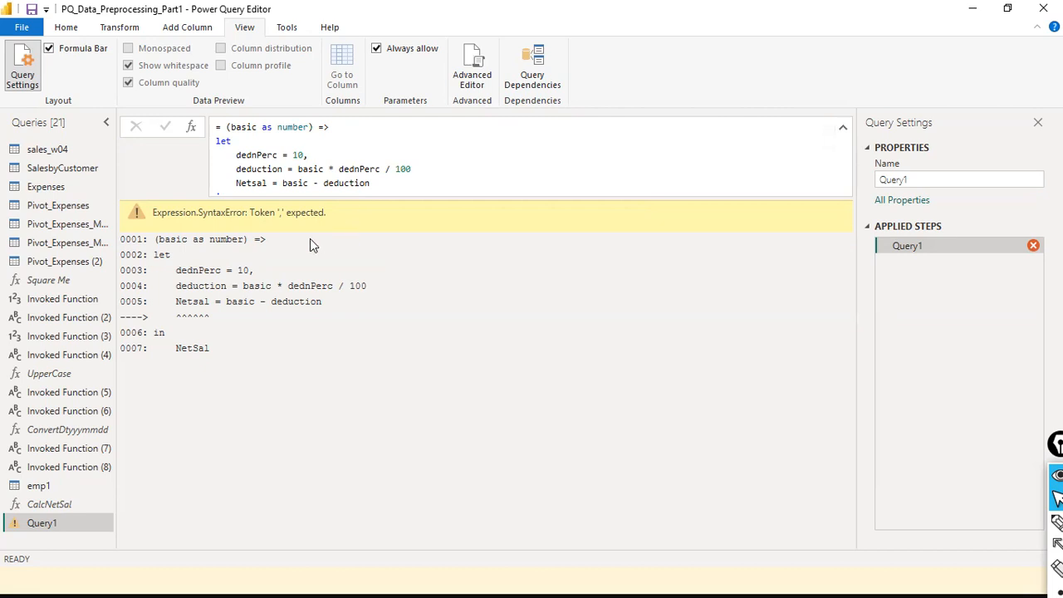
# - Review the resulting Token ',' expected error and return to editing the formula
pyautogui.scroll(-1, 380, 182)
pyautogui.scroll(1, 380, 182)
pyautogui.scroll(-1, 380, 182)
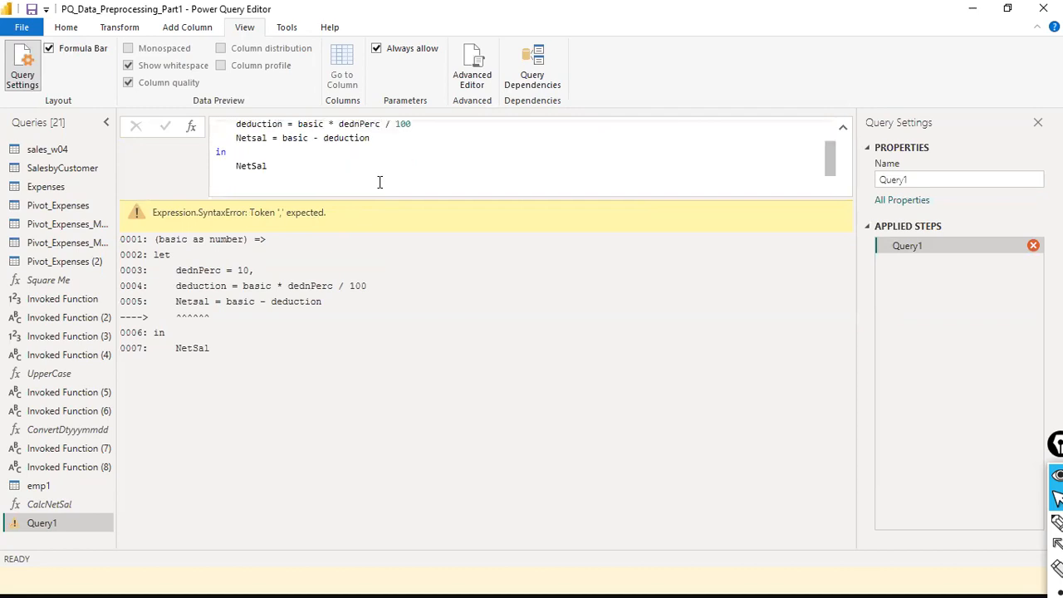
pyautogui.scroll(1, 379, 182)
pyautogui.click(379, 182)
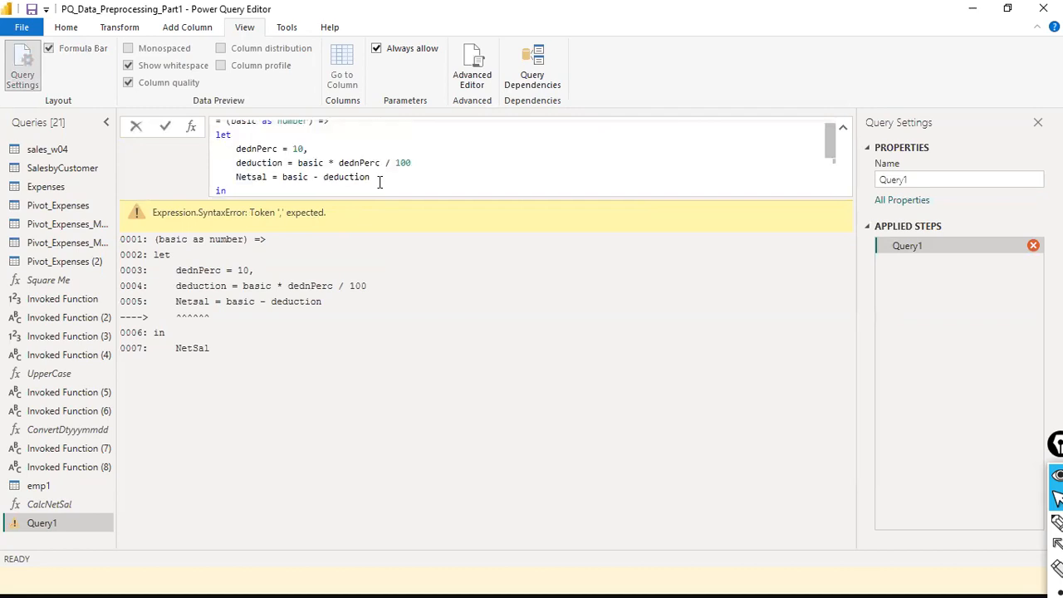
# - Delete the dednPerc and deduction lines and add deduction as a second parameter
pyautogui.moveTo(423, 163); pyautogui.dragTo(213, 155)
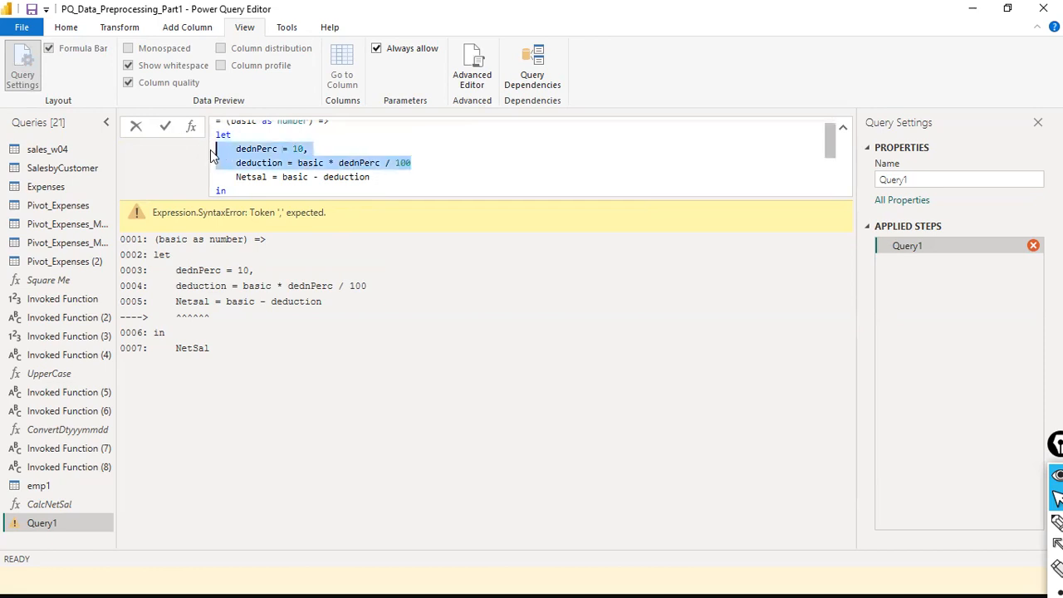
pyautogui.press('Delete')
pyautogui.press('Up')
pyautogui.press('Up')
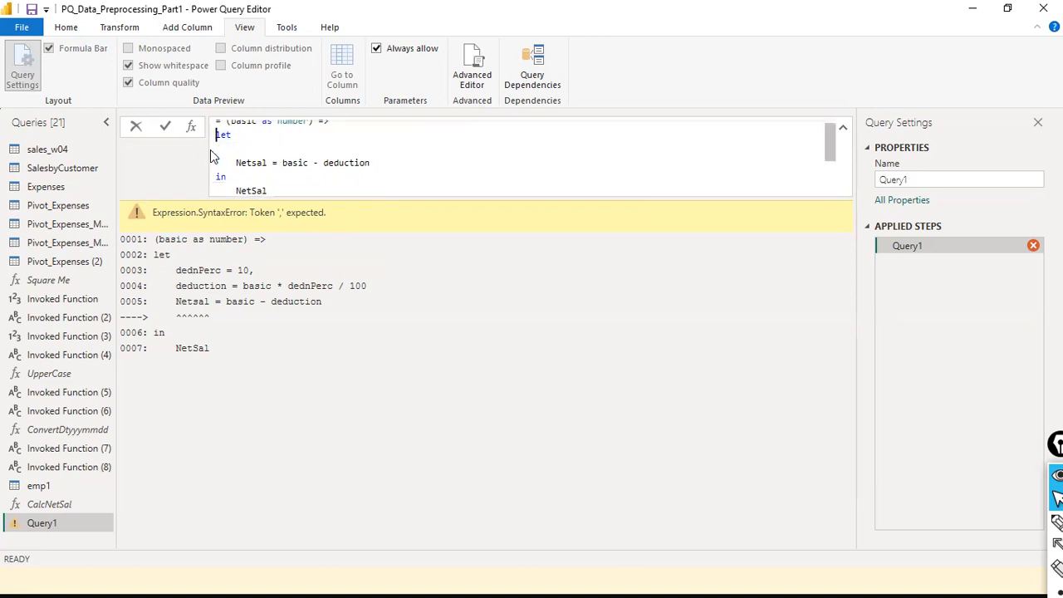
pyautogui.hotkey('ctrl', 'Right')
pyautogui.hotkey('ctrl', 'Right')
pyautogui.hotkey('ctrl', 'Right')
pyautogui.hotkey('ctrl', 'Right')
pyautogui.hotkey('ctrl', 'Right')
pyautogui.press('Left')
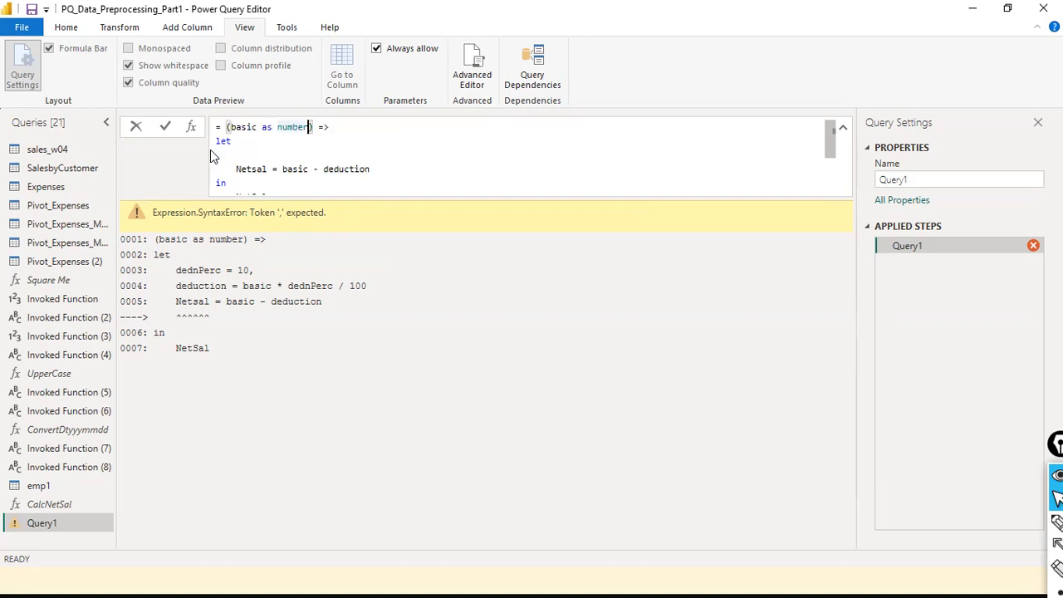
pyautogui.write(', ')
pyautogui.write('ded')
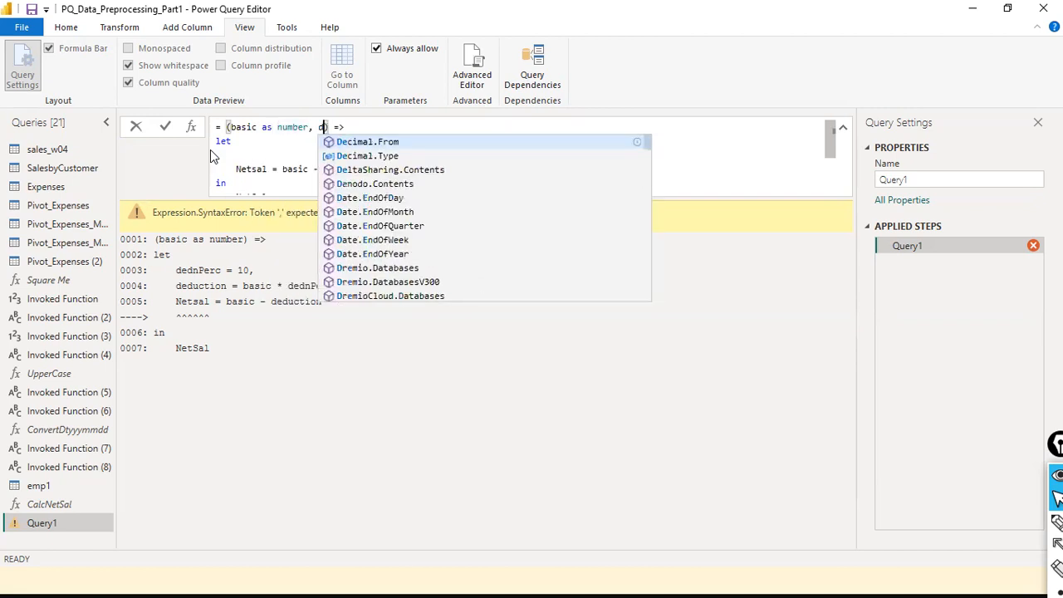
pyautogui.write('uction')
pyautogui.press('Down')
pyautogui.press('Down')
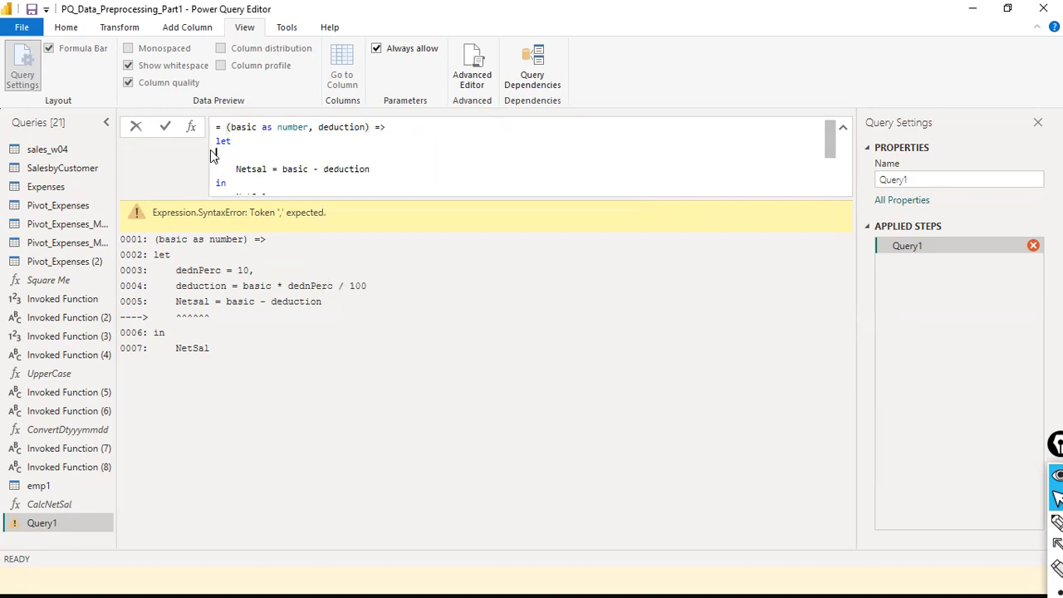
pyautogui.press('Down')
pyautogui.press('Down')
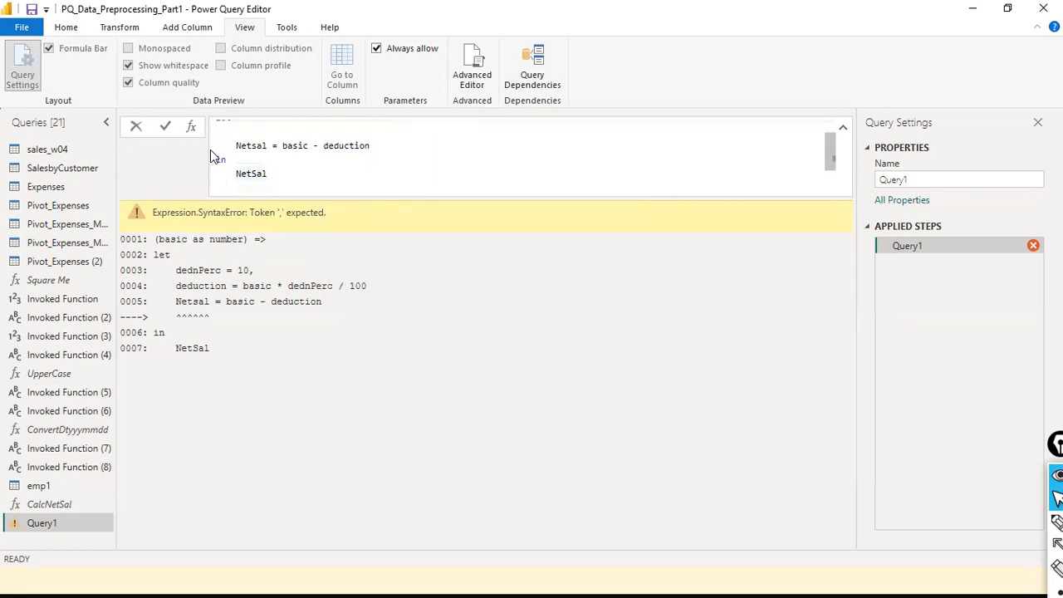
pyautogui.click(165, 129)
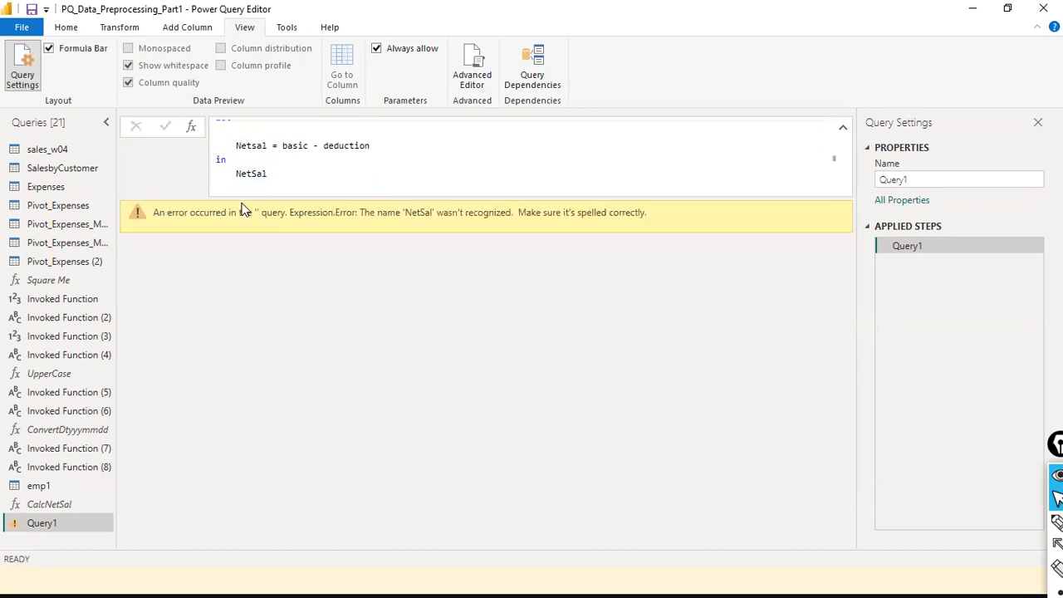
# - Delete the blank line under let so Netsal directly follows it
pyautogui.click(304, 169)
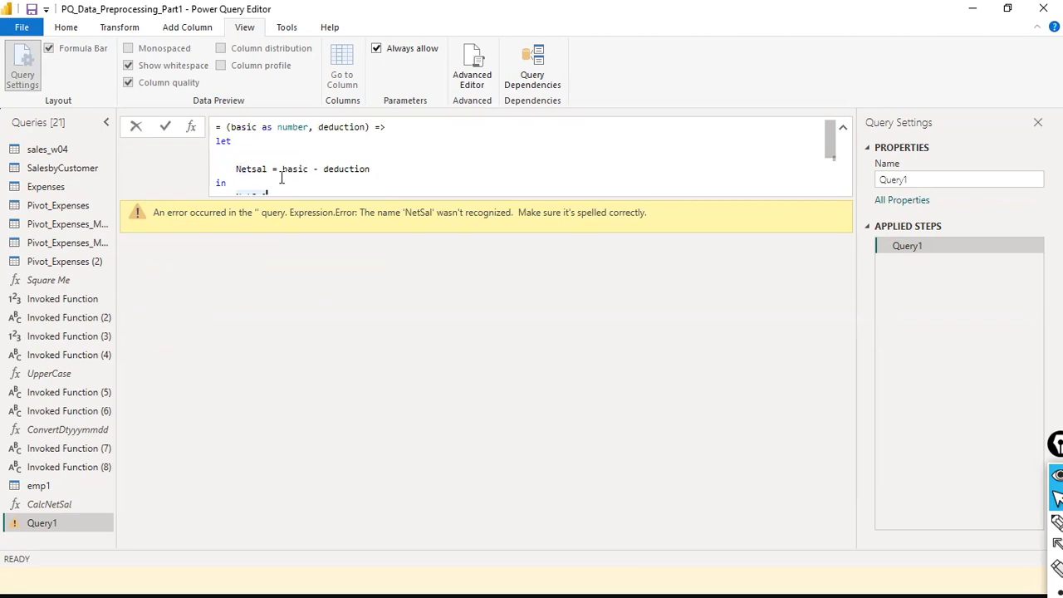
pyautogui.doubleClick(264, 170)
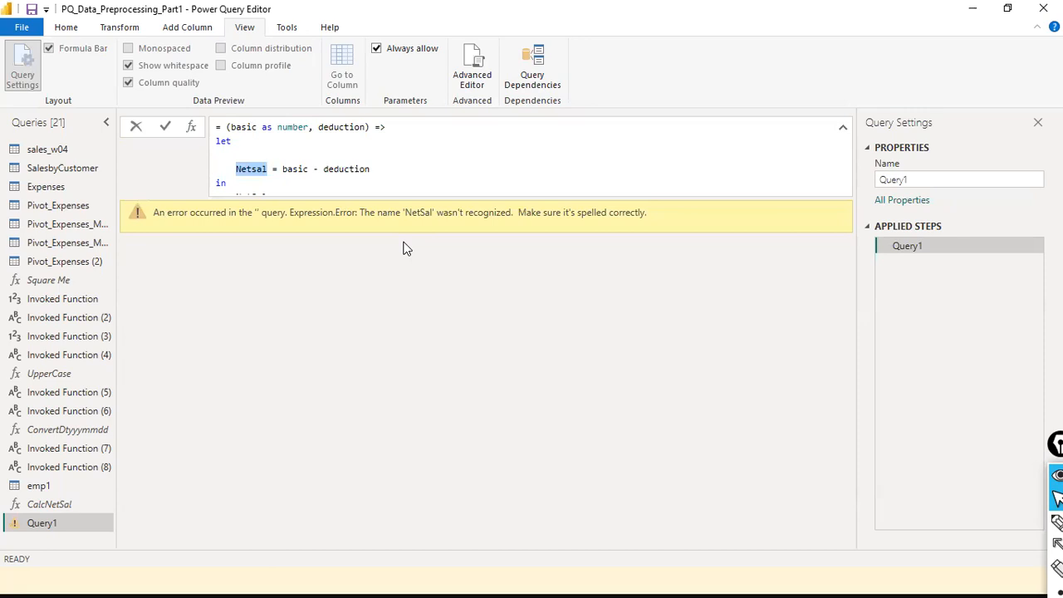
pyautogui.click(397, 154)
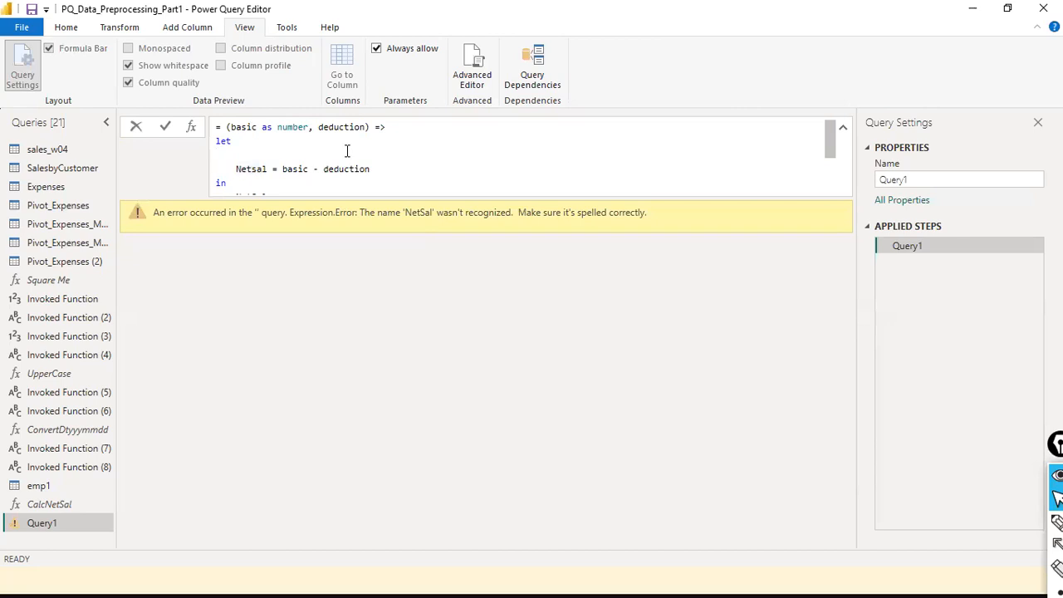
pyautogui.press('Delete')
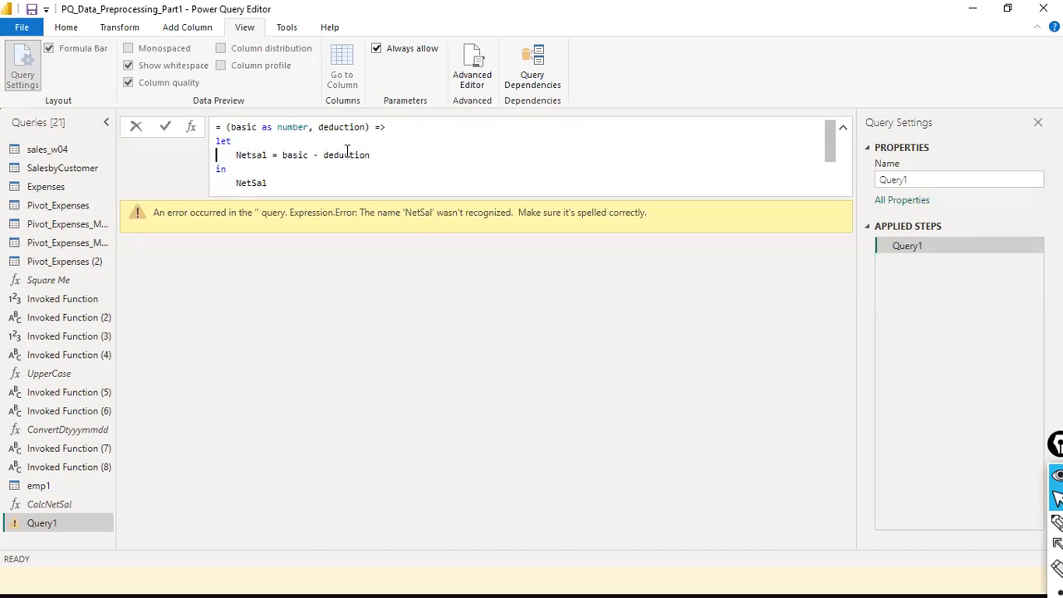
# - Rename the Netsal step and its returned name to netSalary
pyautogui.hotkey('ctrl', 'shift', 'Right')
pyautogui.write('netSalary')
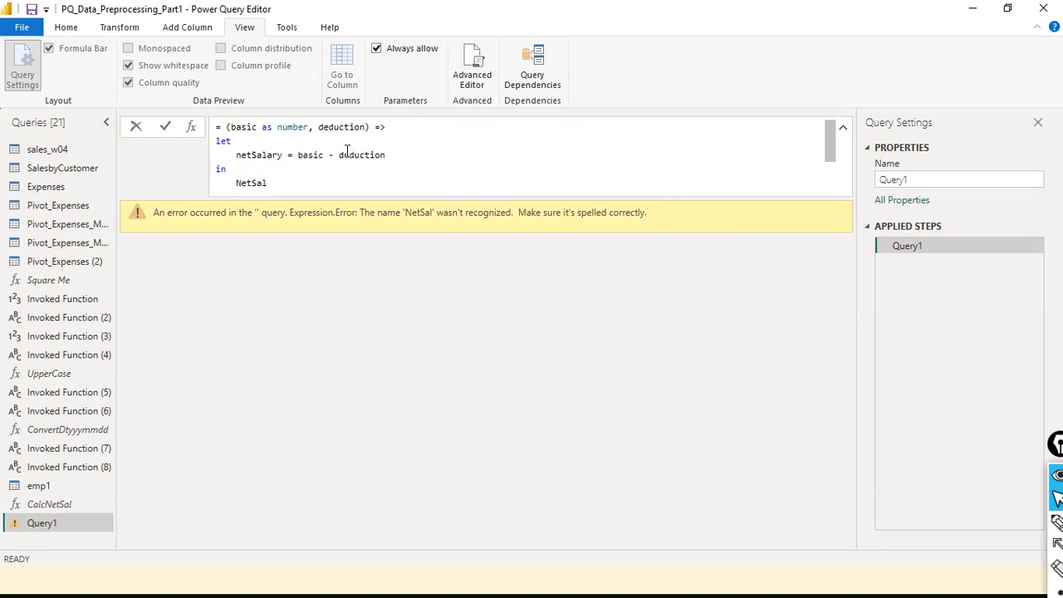
pyautogui.press('Down')
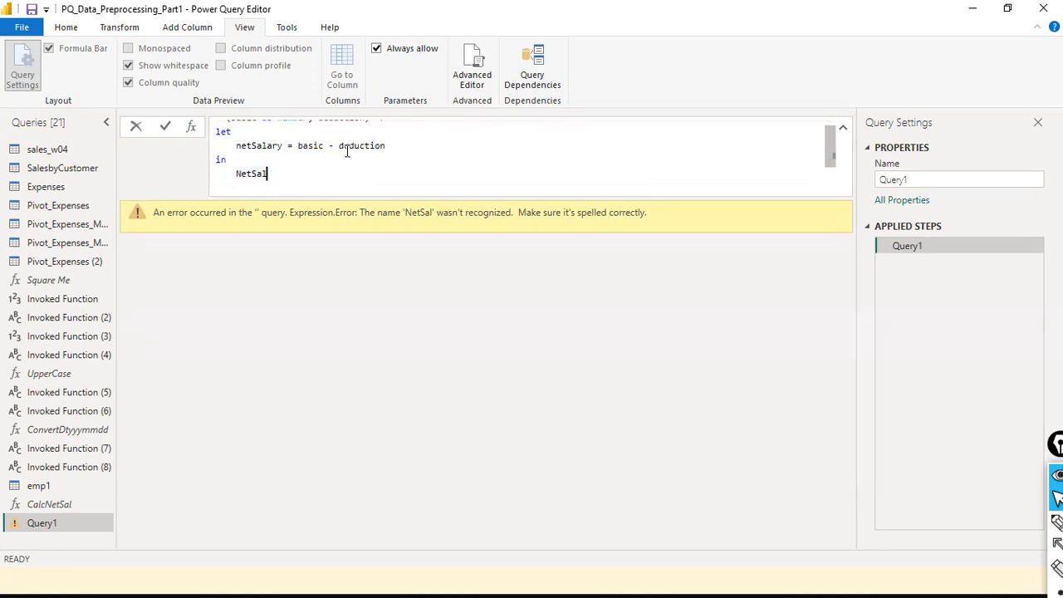
pyautogui.hotkey('shift', 'Home')
pyautogui.press('BackSpace')
pyautogui.write('netSalary')
pyautogui.click(347, 150)
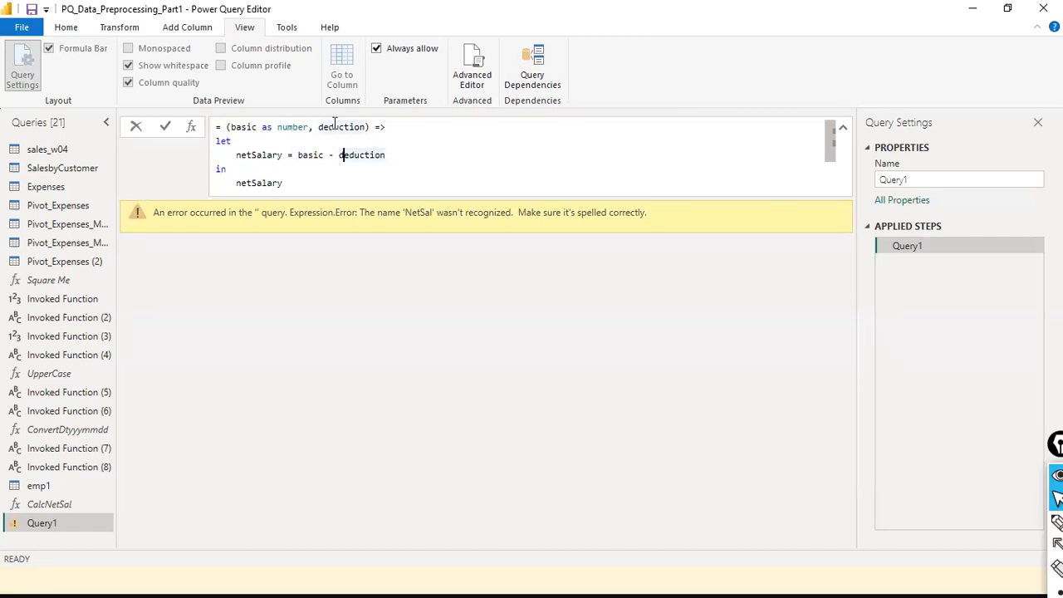
# - Declare deduction as number and commit the function code
pyautogui.click(368, 127)
pyautogui.write('asnu')
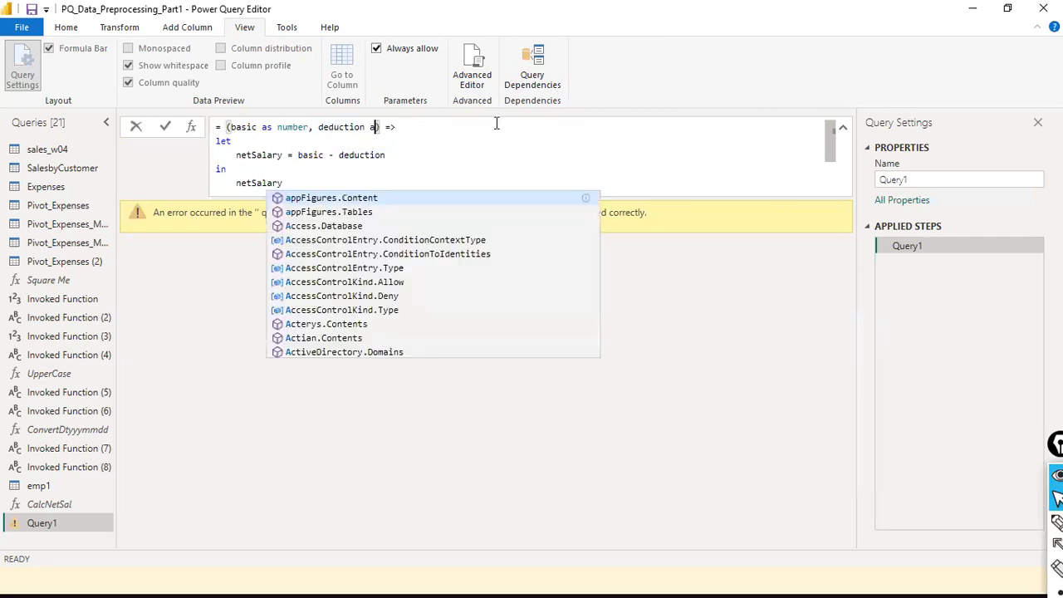
pyautogui.press('BackSpace')
pyautogui.press('BackSpace')
pyautogui.write('num')
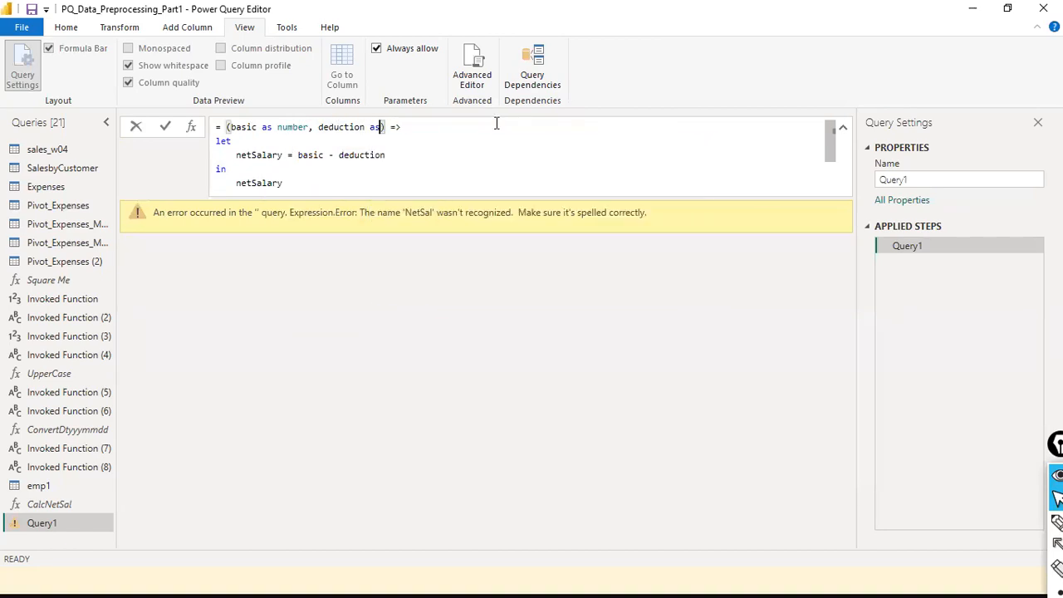
pyautogui.write('ber')
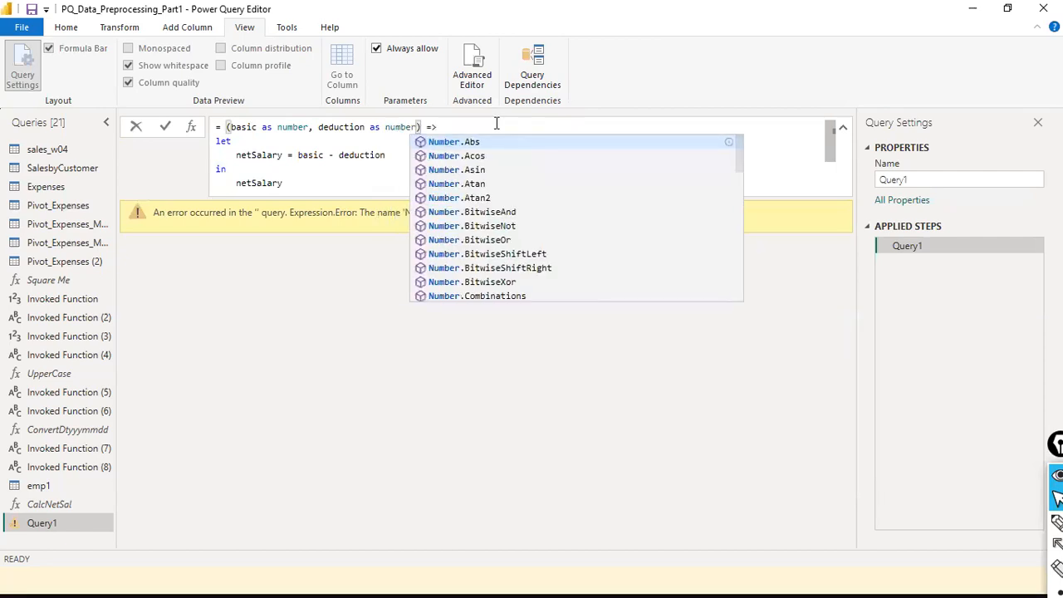
pyautogui.click(331, 155)
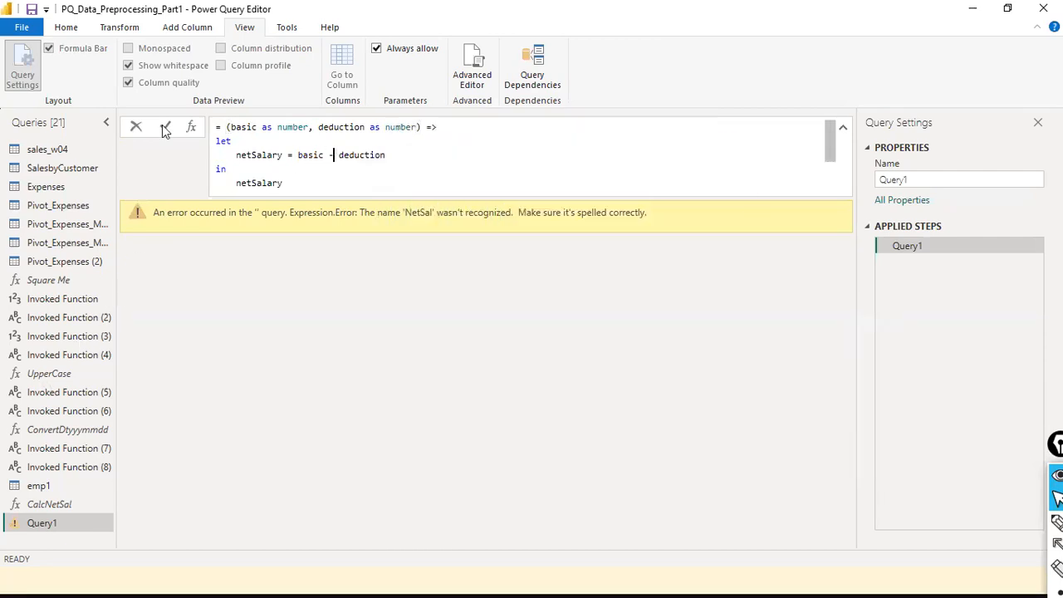
pyautogui.click(167, 128)
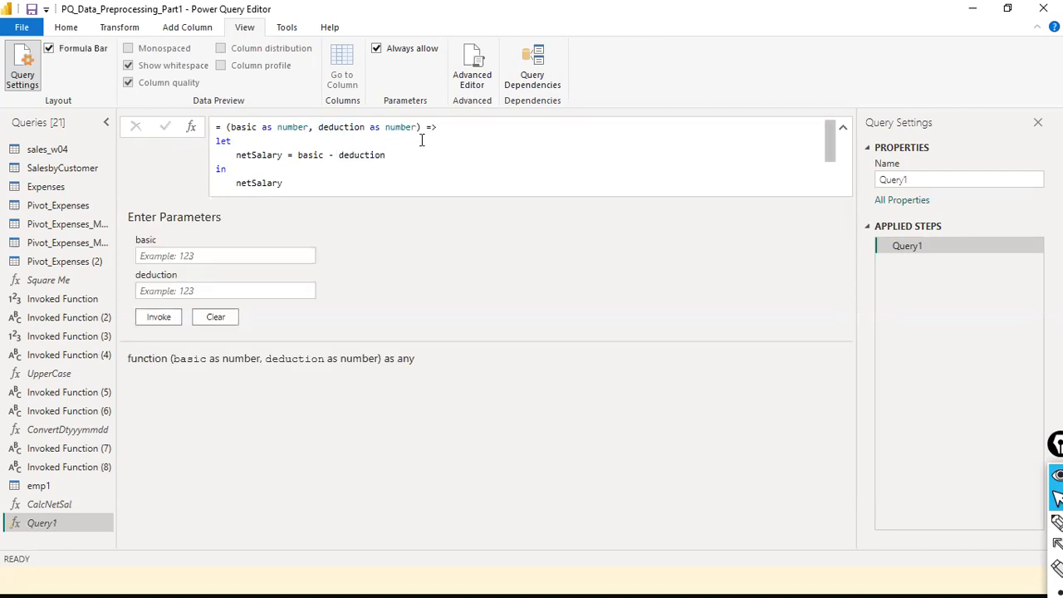
pyautogui.click(223, 259)
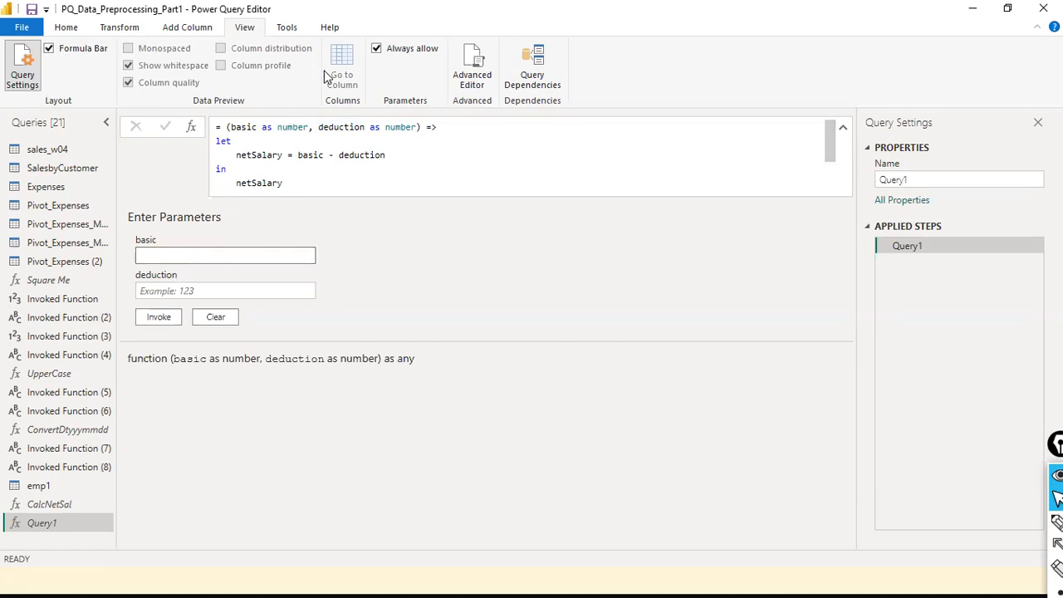
pyautogui.click(467, 73)
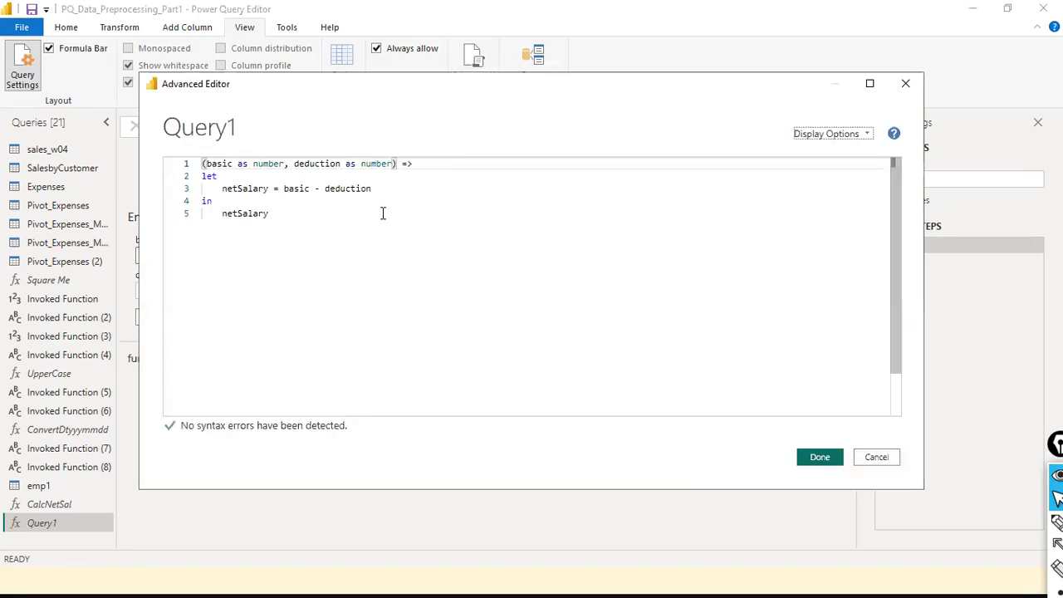
pyautogui.click(226, 164)
pyautogui.click(282, 164)
pyautogui.click(324, 164)
pyautogui.click(387, 164)
pyautogui.click(403, 181)
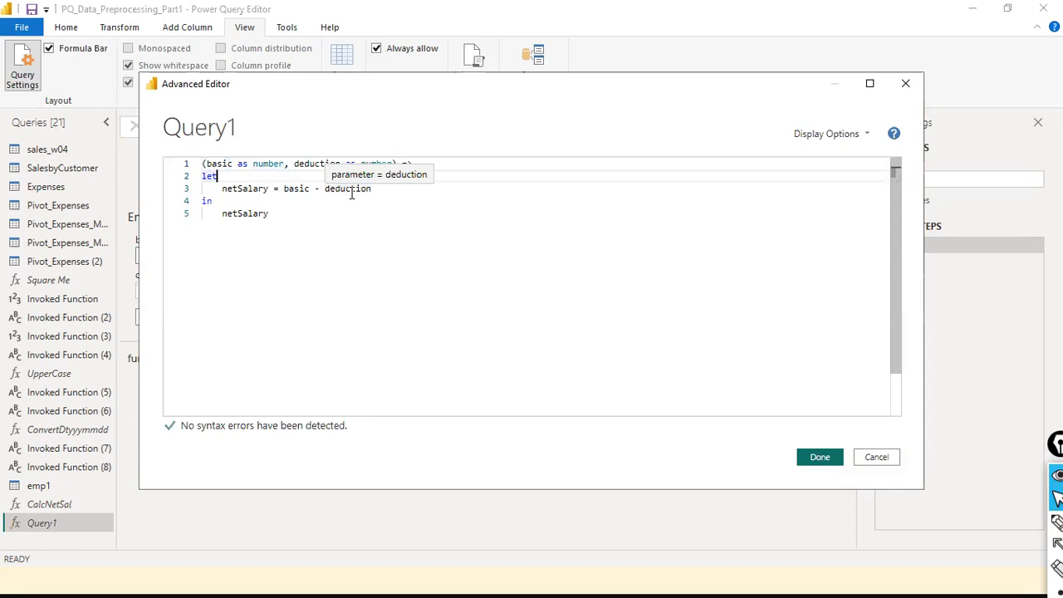
pyautogui.click(805, 457)
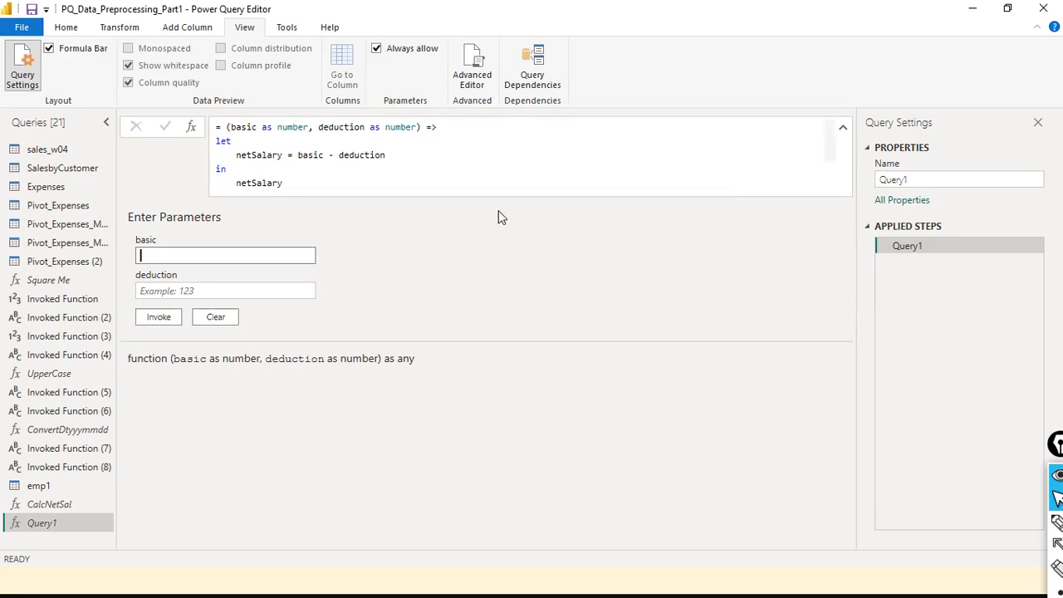
pyautogui.click(478, 60)
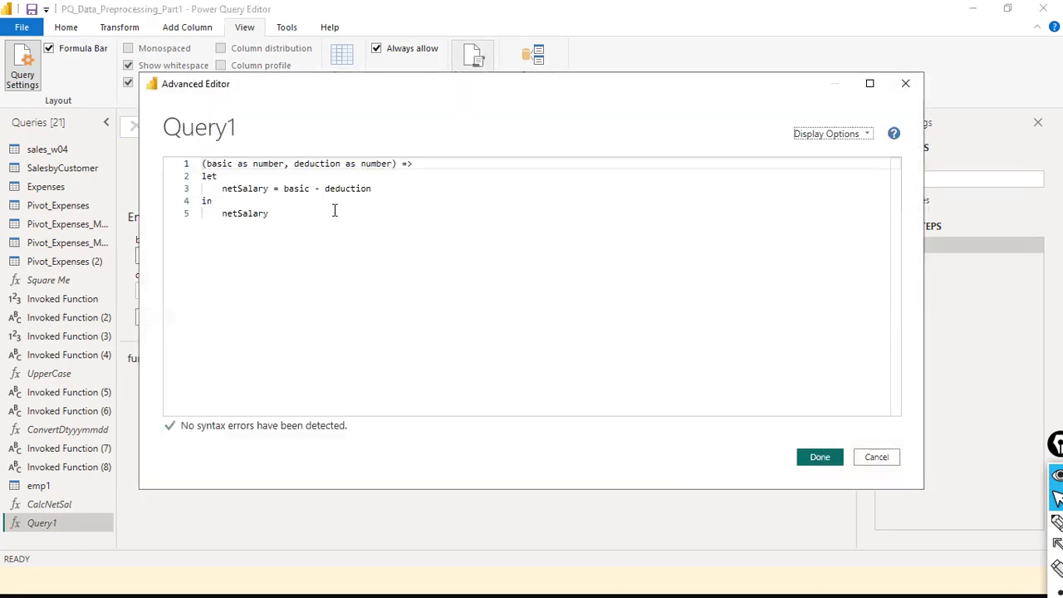
pyautogui.moveTo(224, 189); pyautogui.dragTo(391, 206)
pyautogui.click(391, 205)
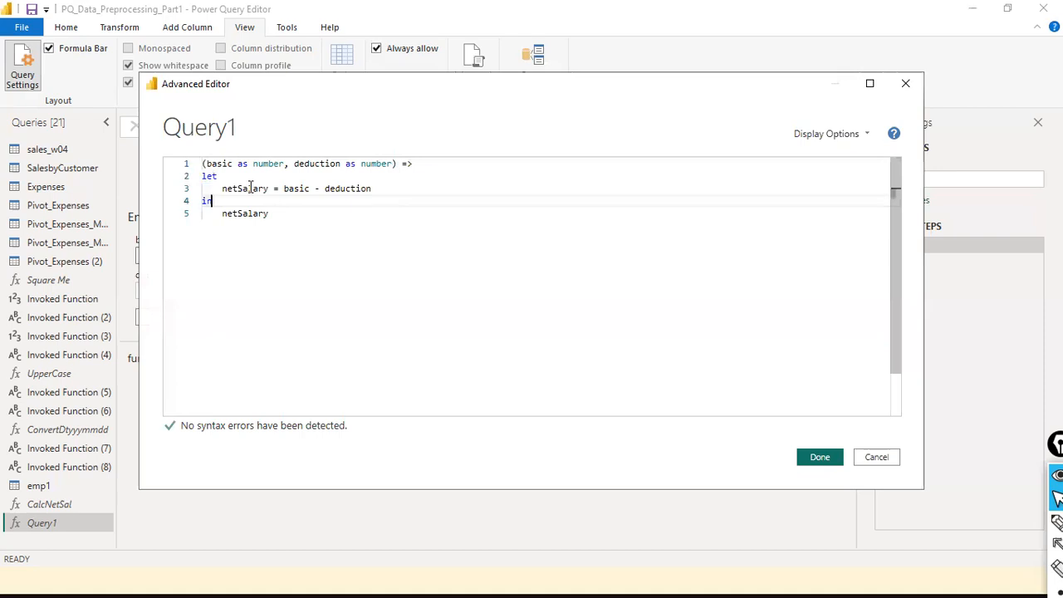
pyautogui.moveTo(225, 184); pyautogui.dragTo(347, 177)
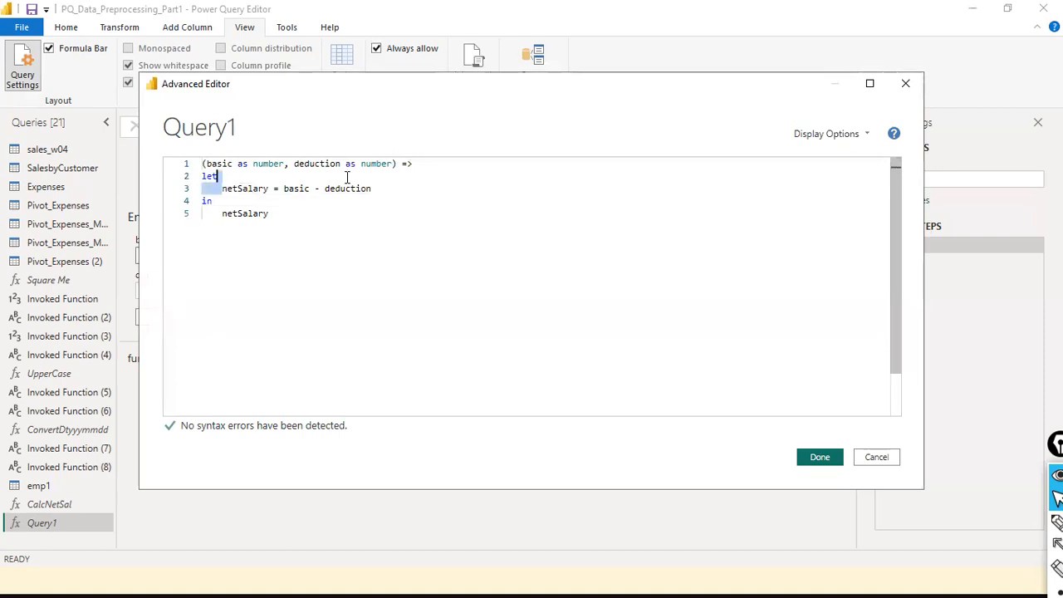
pyautogui.click(275, 189)
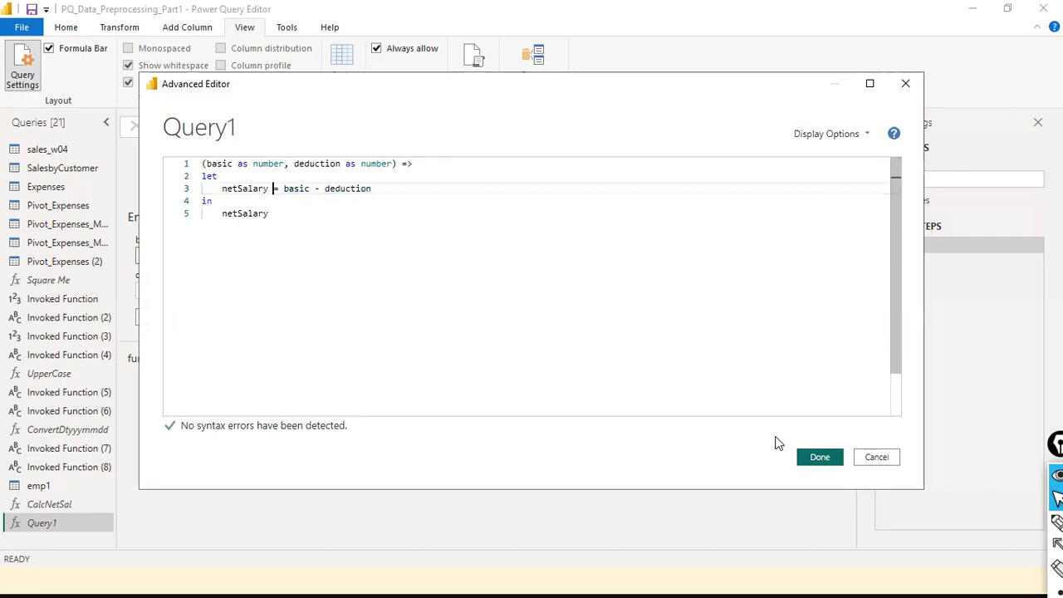
pyautogui.click(817, 457)
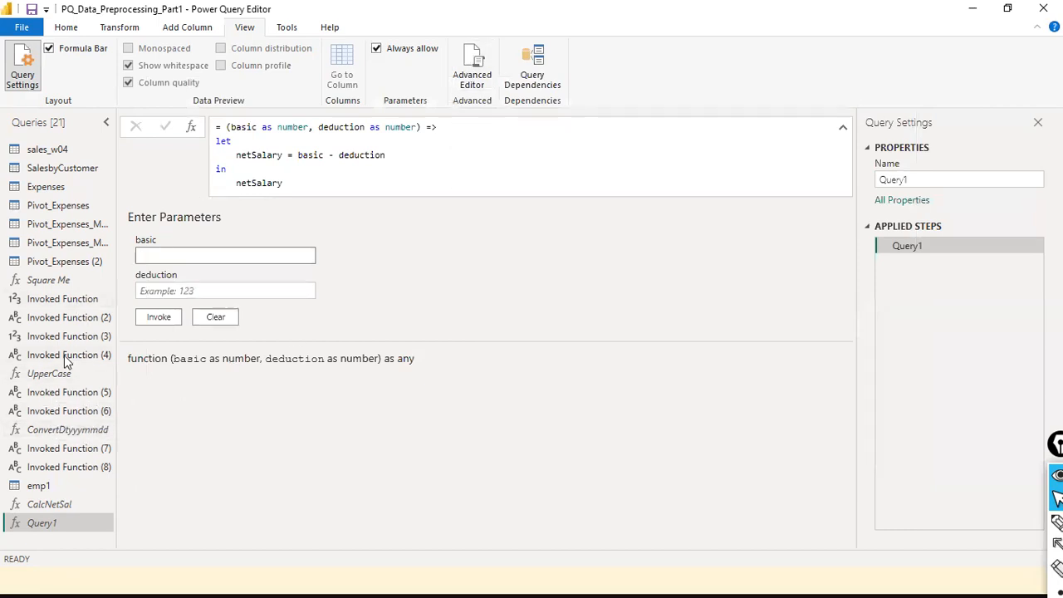
# - Collapse and re-expand Query1's function code in the formula bar
pyautogui.click(438, 272)
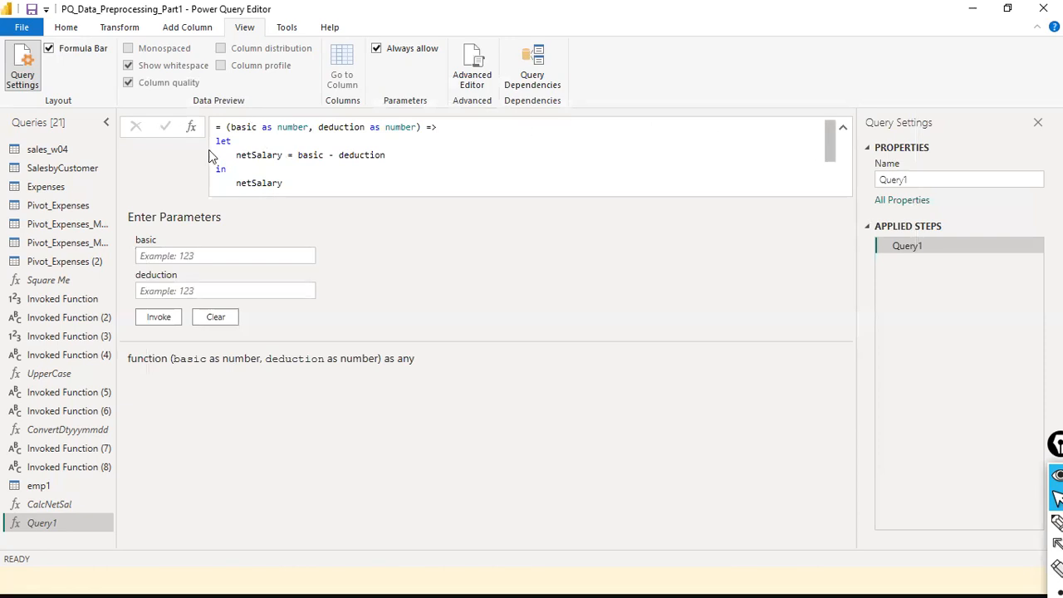
pyautogui.click(844, 129)
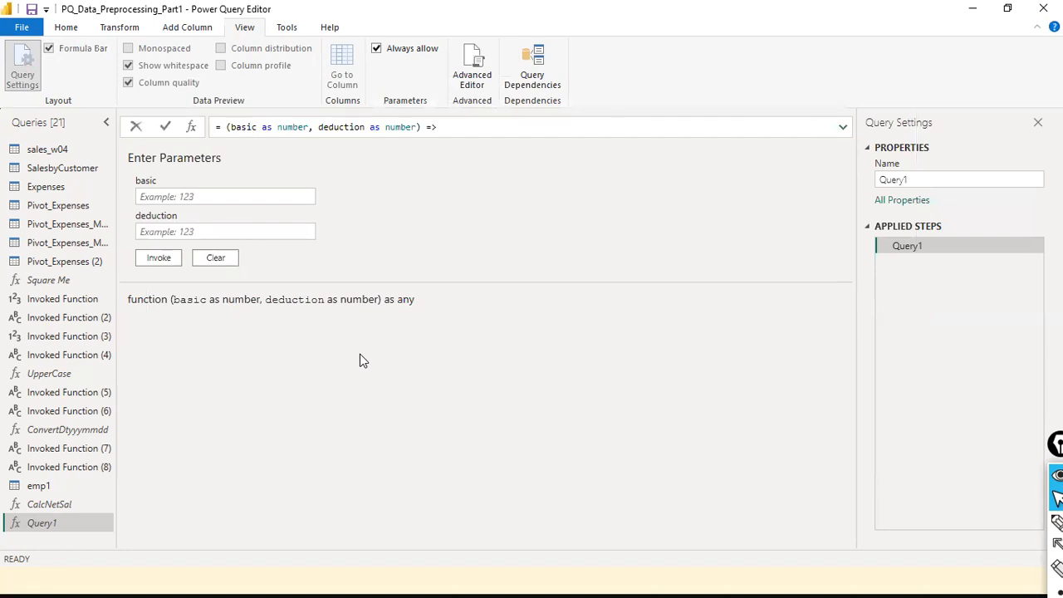
pyautogui.click(421, 572)
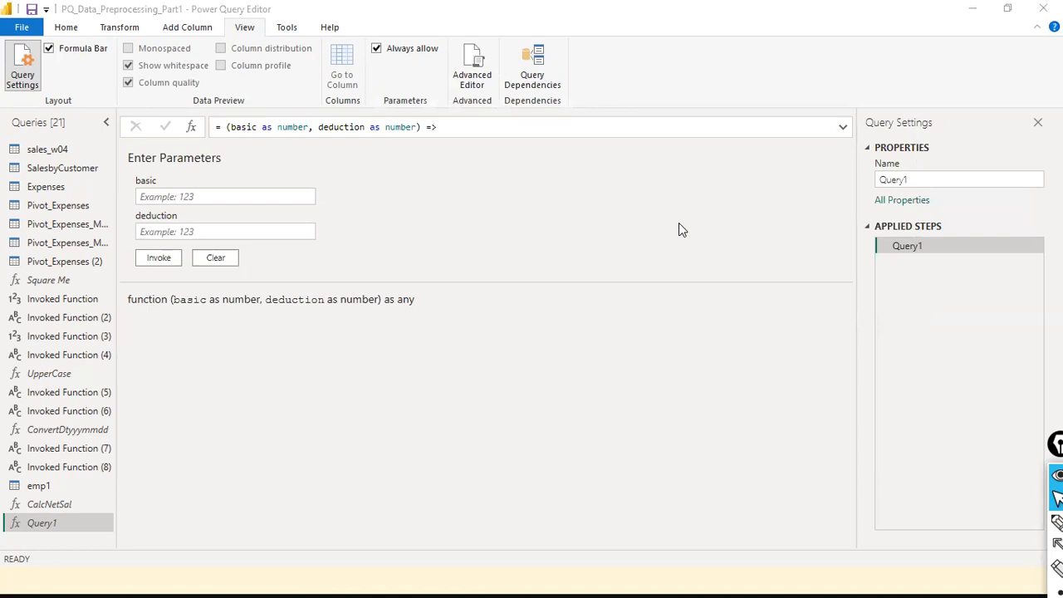
pyautogui.click(841, 128)
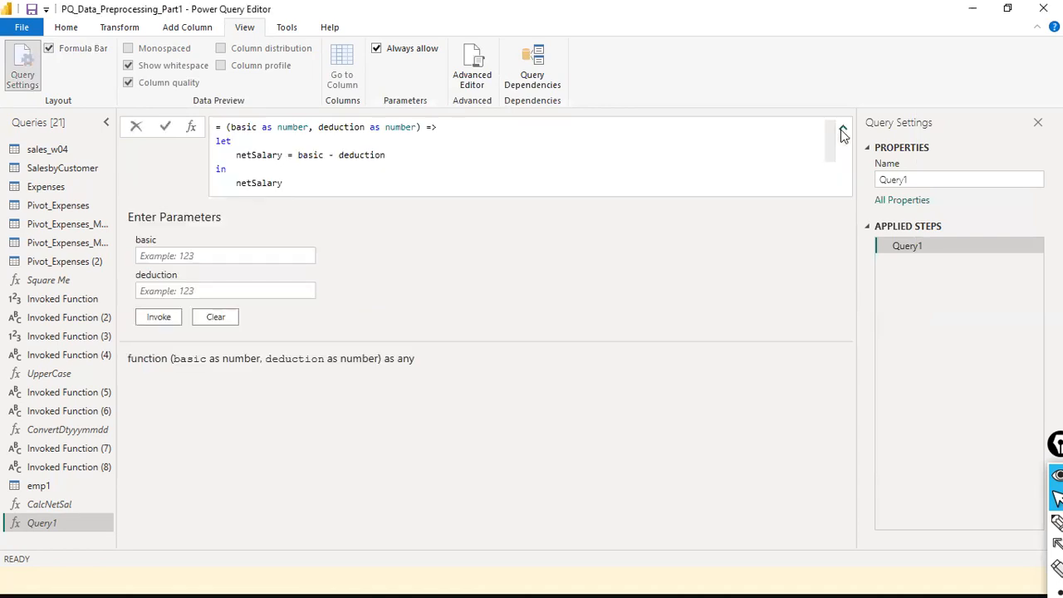
# - Cancel the accidental edit, collapse the formula bar, and switch to the PowerPoint slide show
pyautogui.doubleClick(231, 154)
pyautogui.click(236, 155)
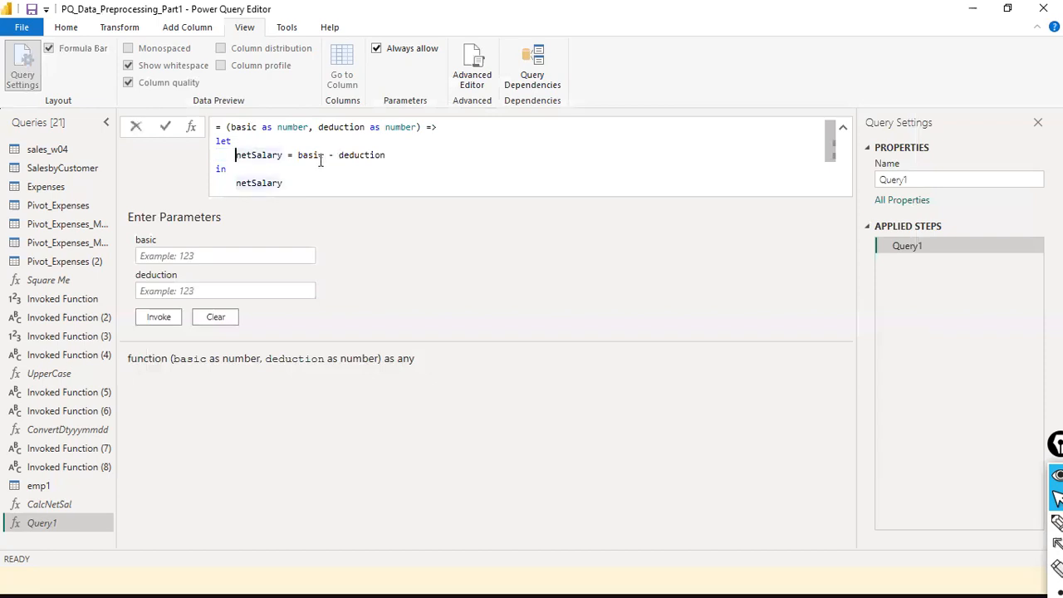
pyautogui.click(136, 126)
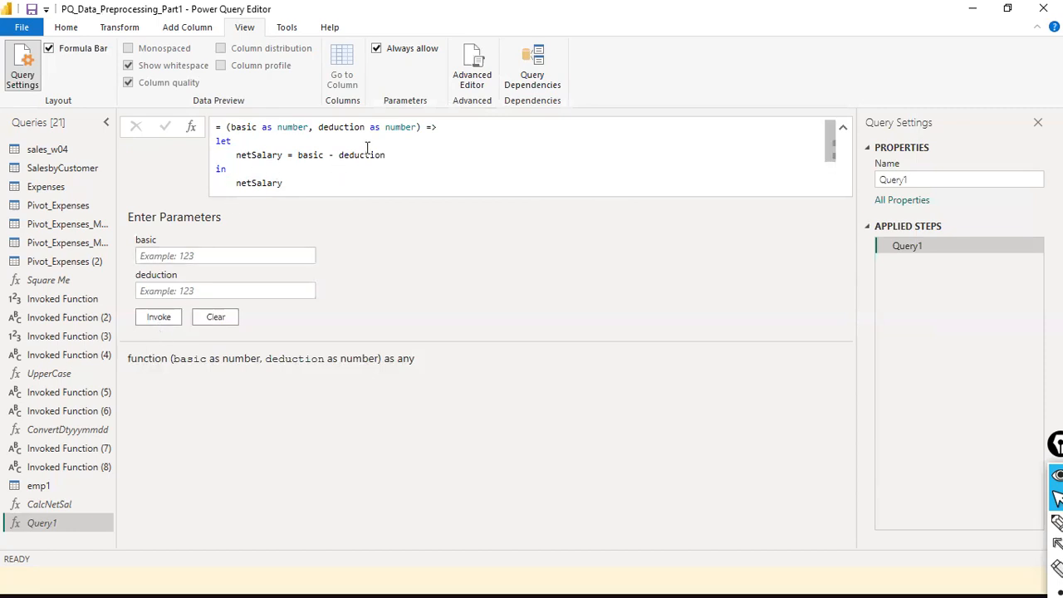
pyautogui.click(843, 128)
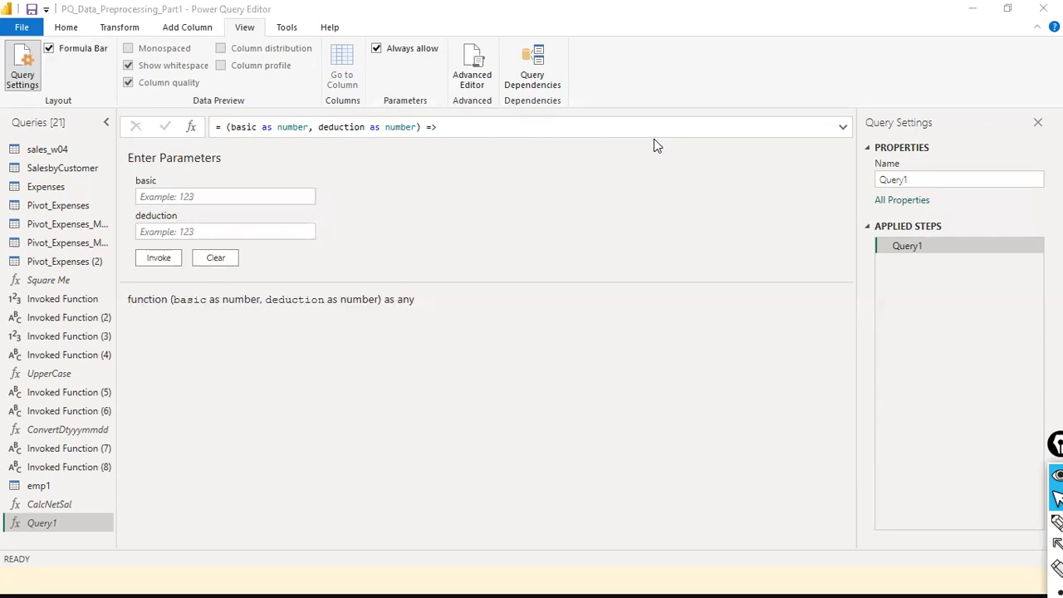
pyautogui.hotkey('alt', 'Tab')
pyautogui.hotkey('alt', 'Tab')
pyautogui.press('Tab')
pyautogui.press('Tab')
pyautogui.press('Tab')
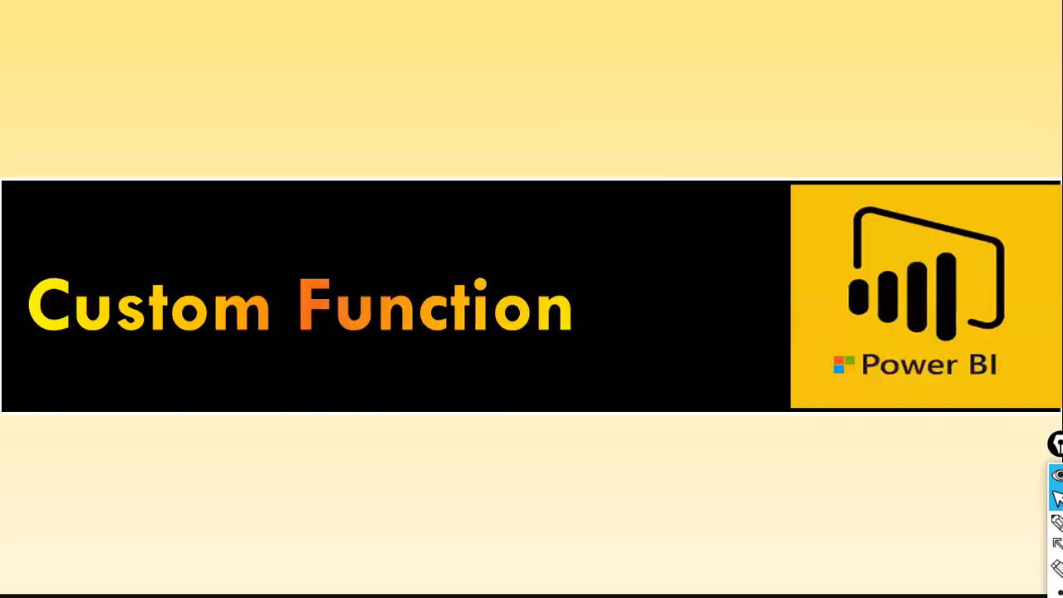